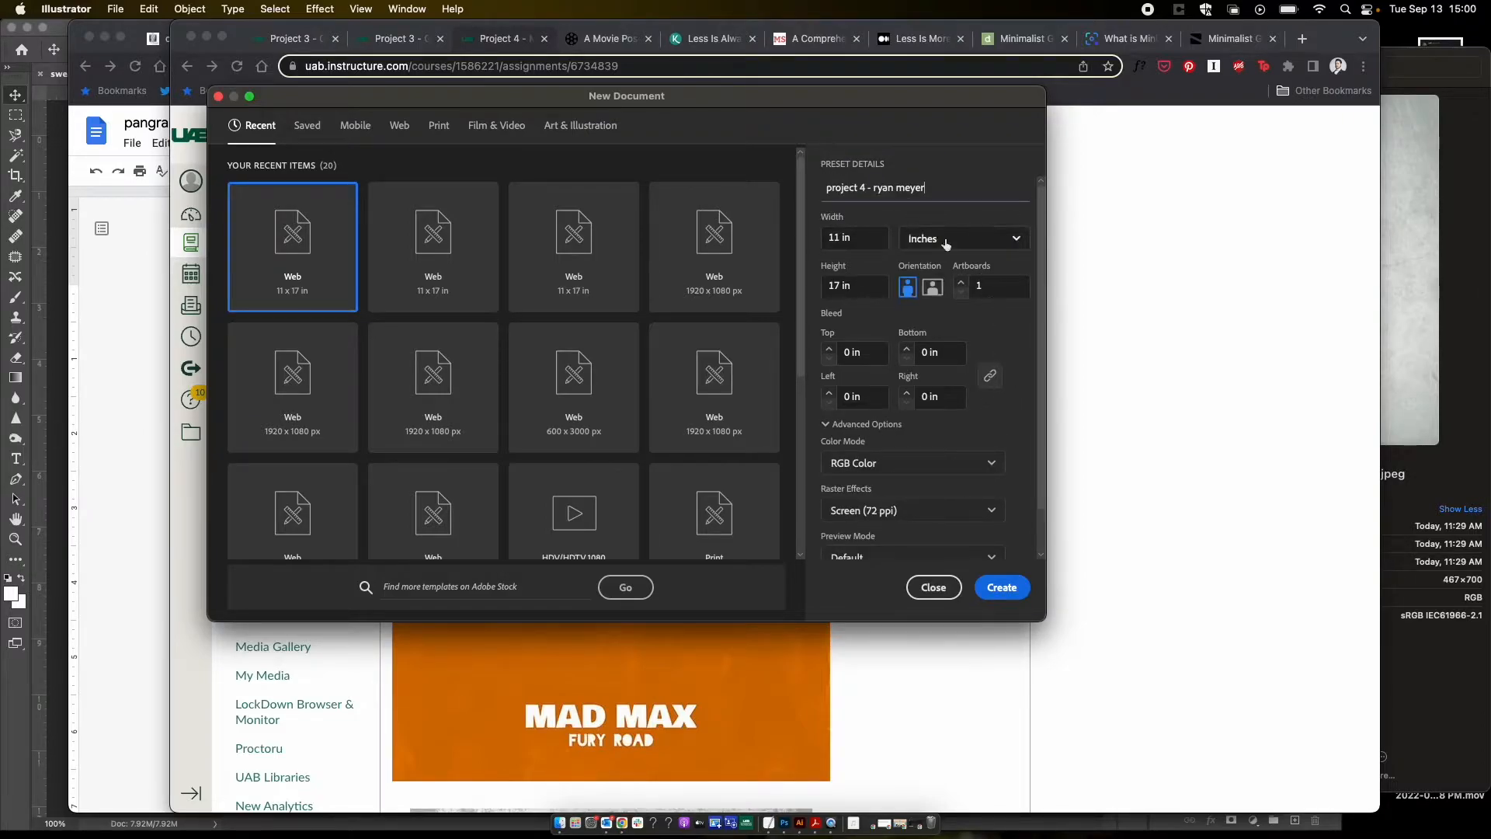
Step: Create the 11 x 17 in portrait RGB document and set the Rectangle tool to a light tan fill with no stroke
{"action": "left_click", "coordinate": [1002, 588]}
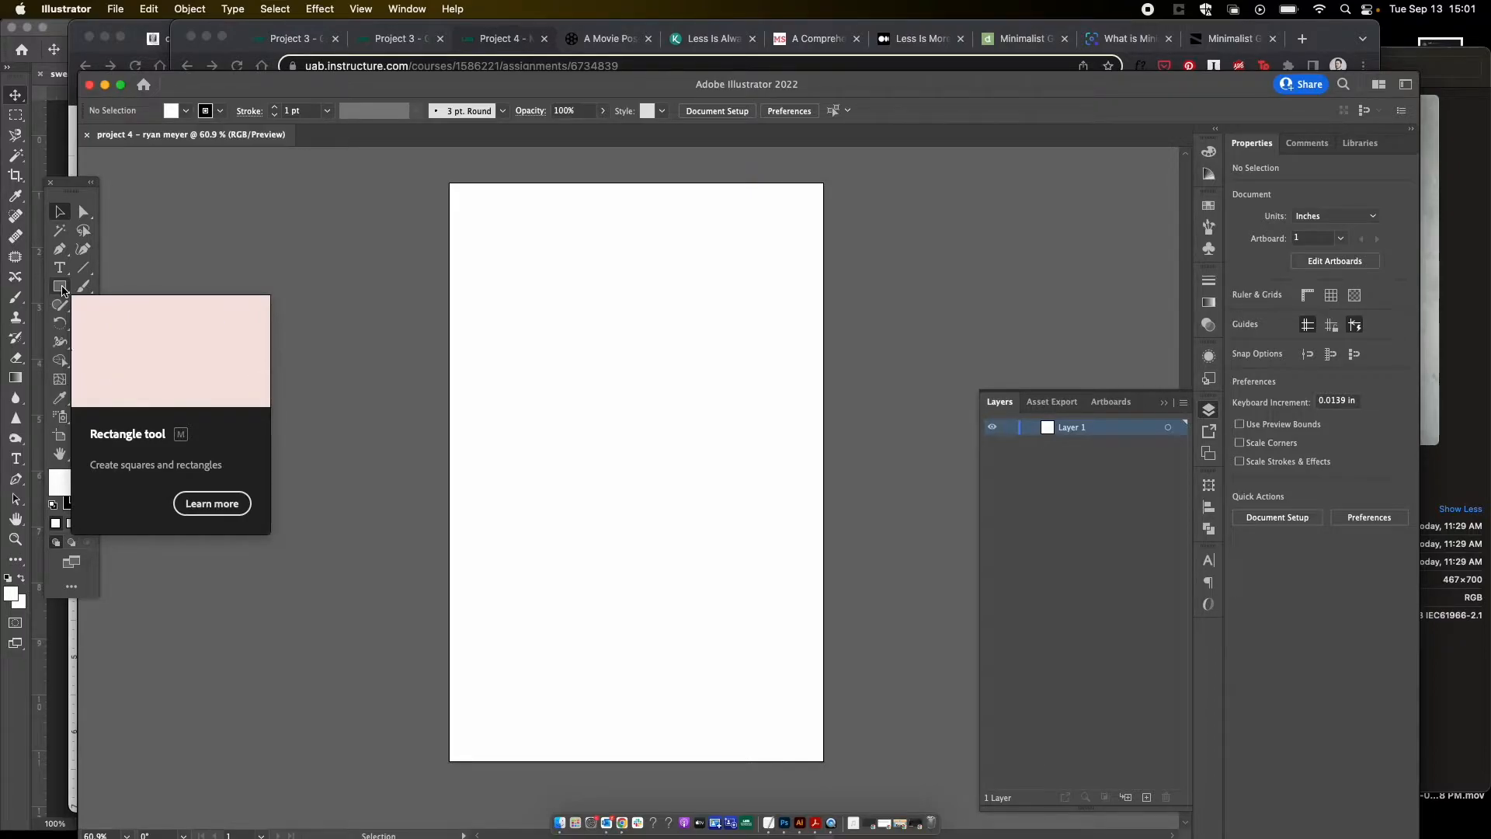
{"action": "left_click", "coordinate": [62, 288]}
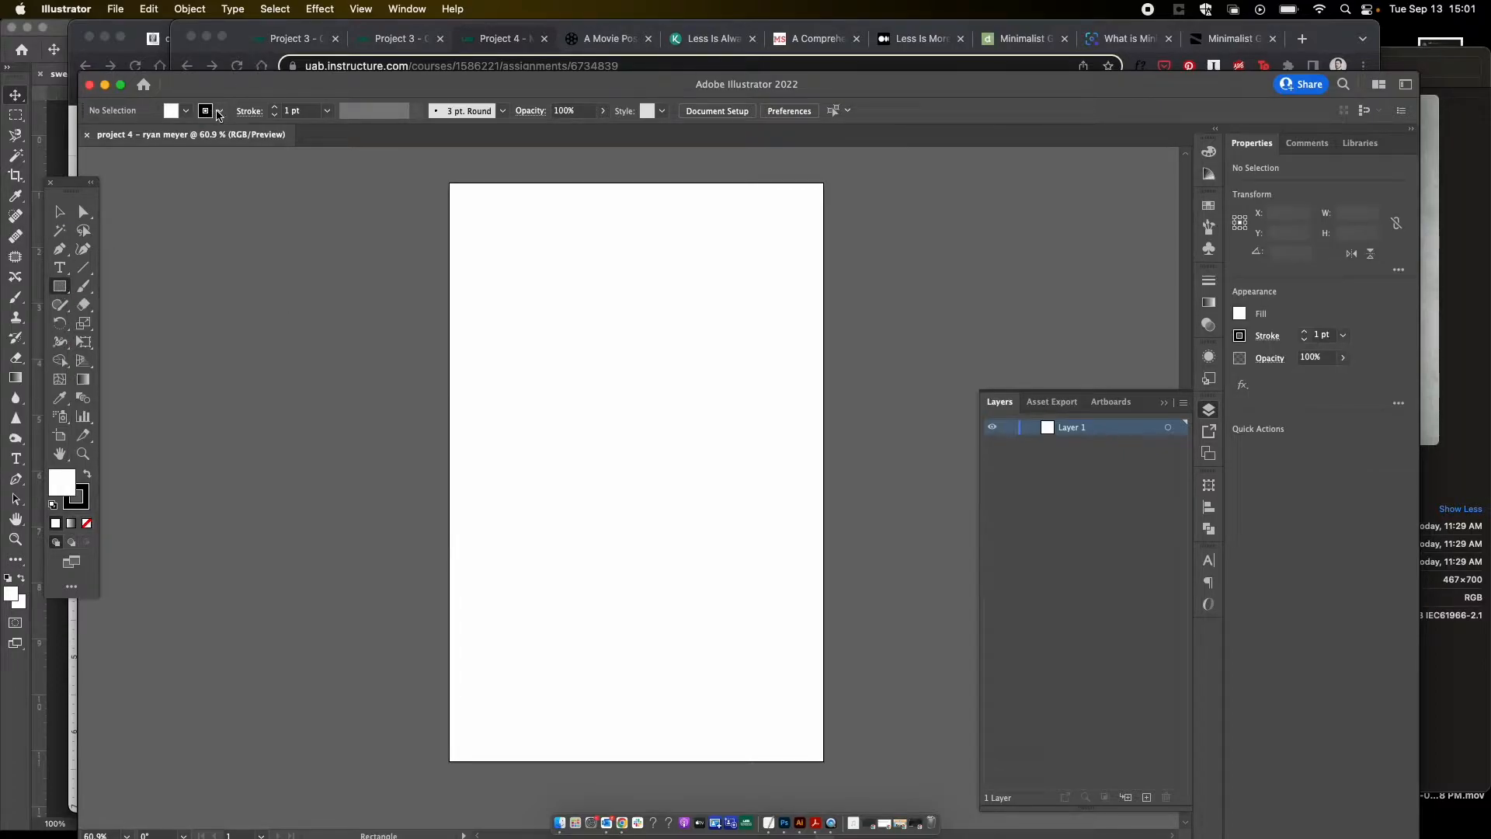
{"action": "left_click", "coordinate": [220, 111]}
{"action": "left_click", "coordinate": [62, 138]}
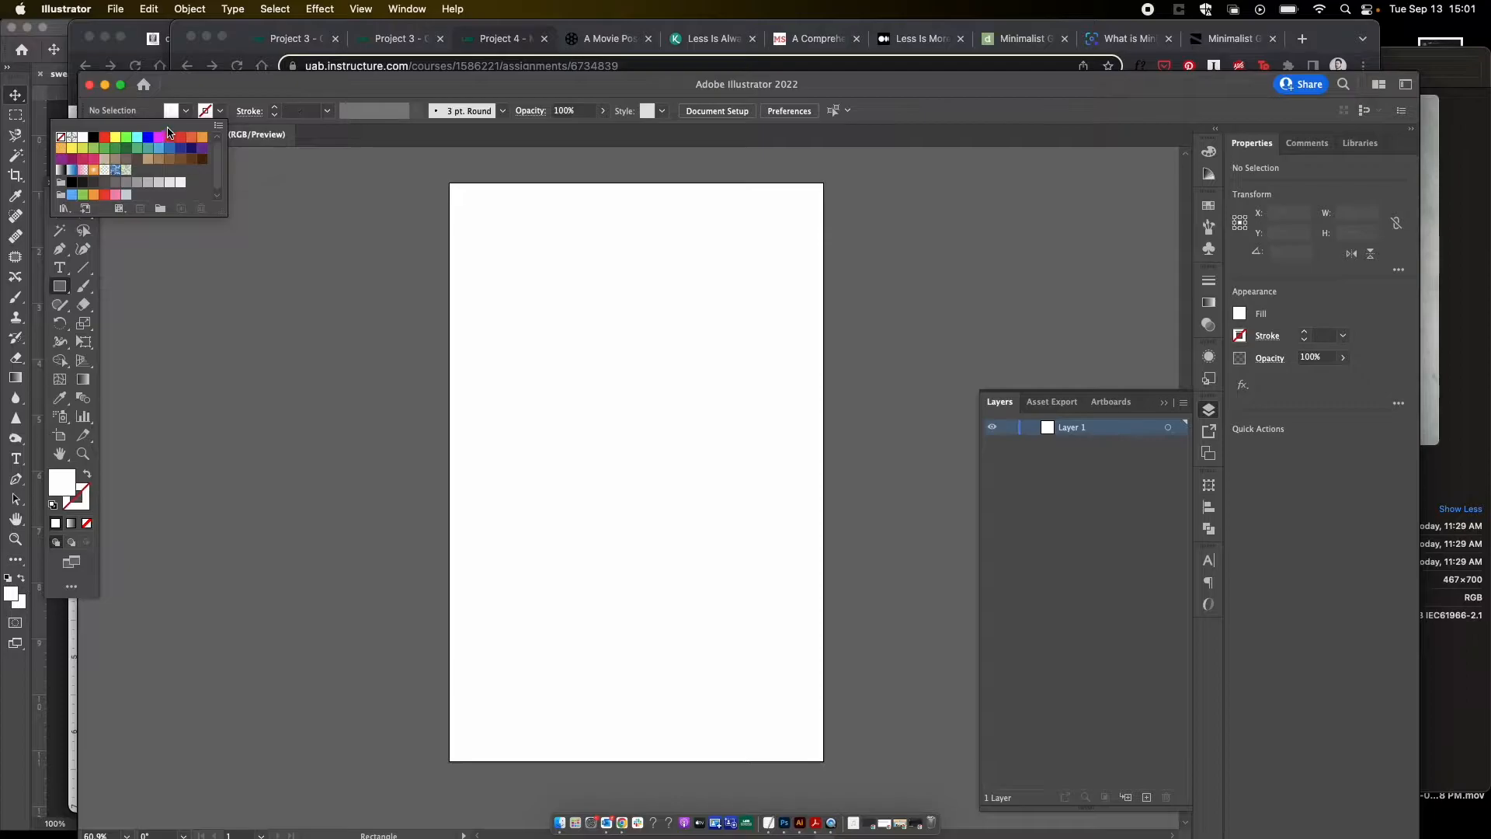
{"action": "left_click", "coordinate": [186, 111]}
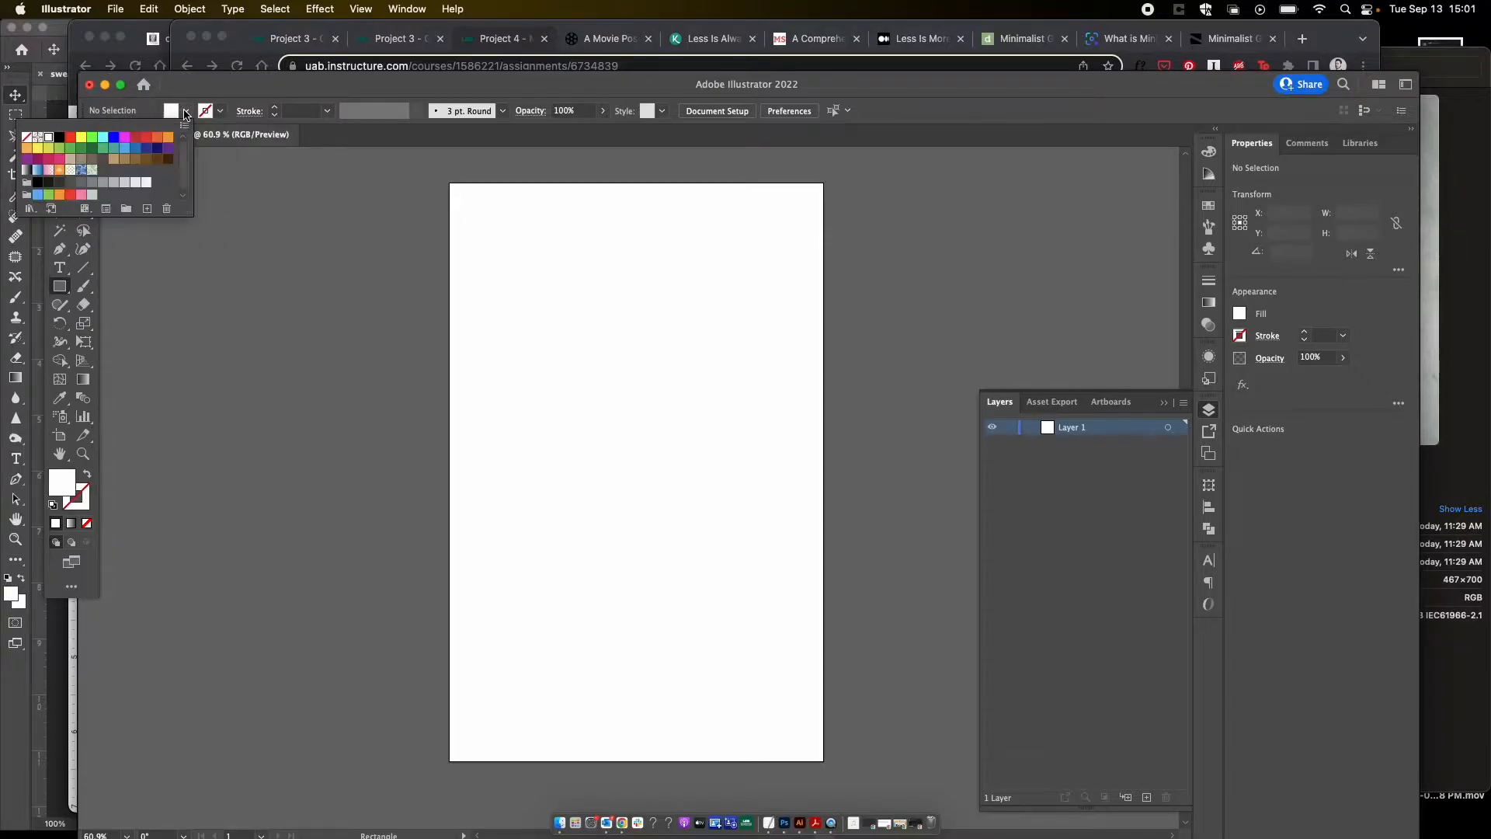
{"action": "left_click", "coordinate": [84, 164]}
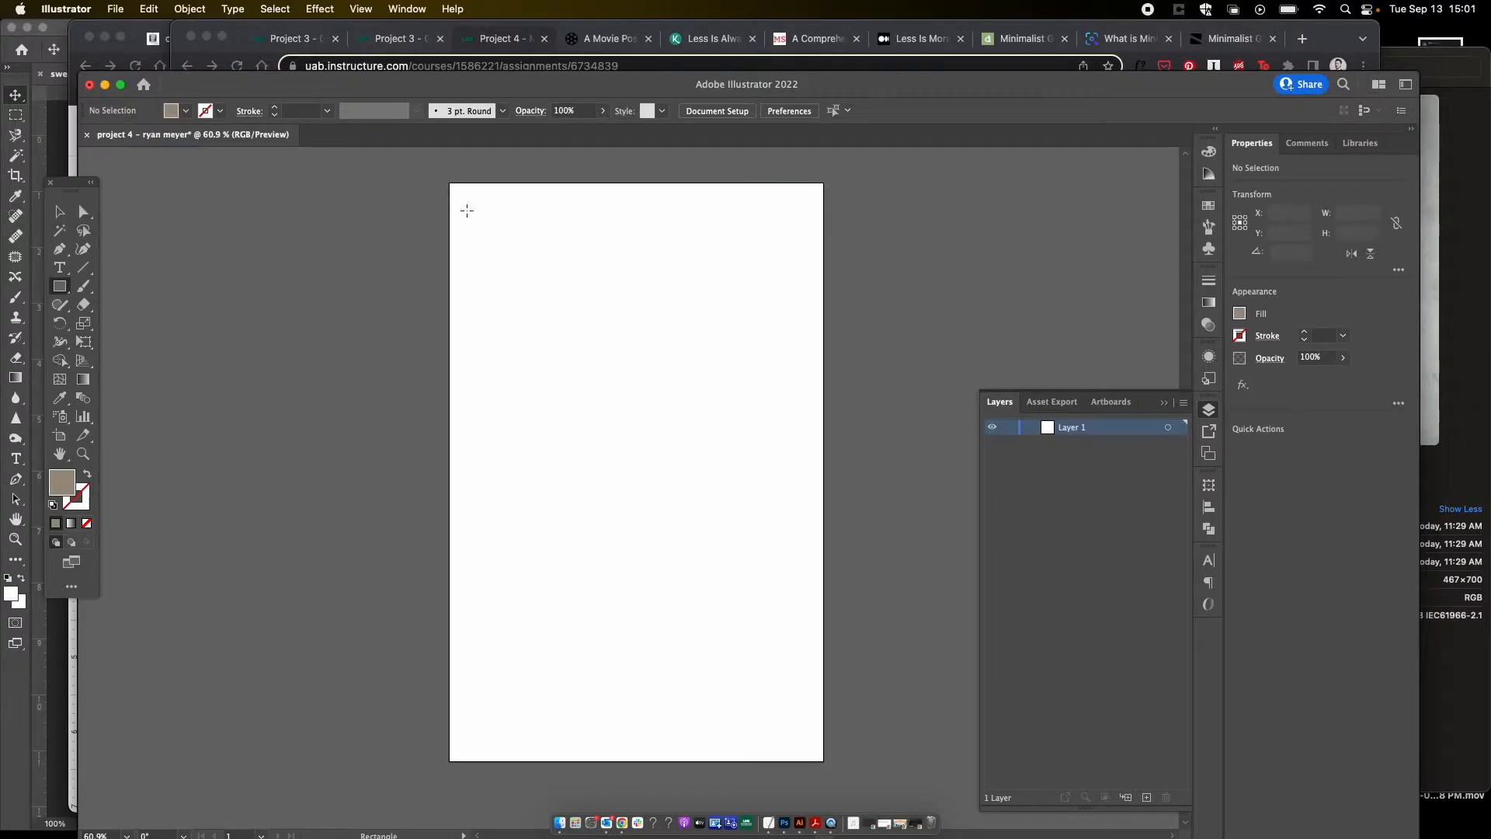
{"action": "left_click", "coordinate": [186, 110]}
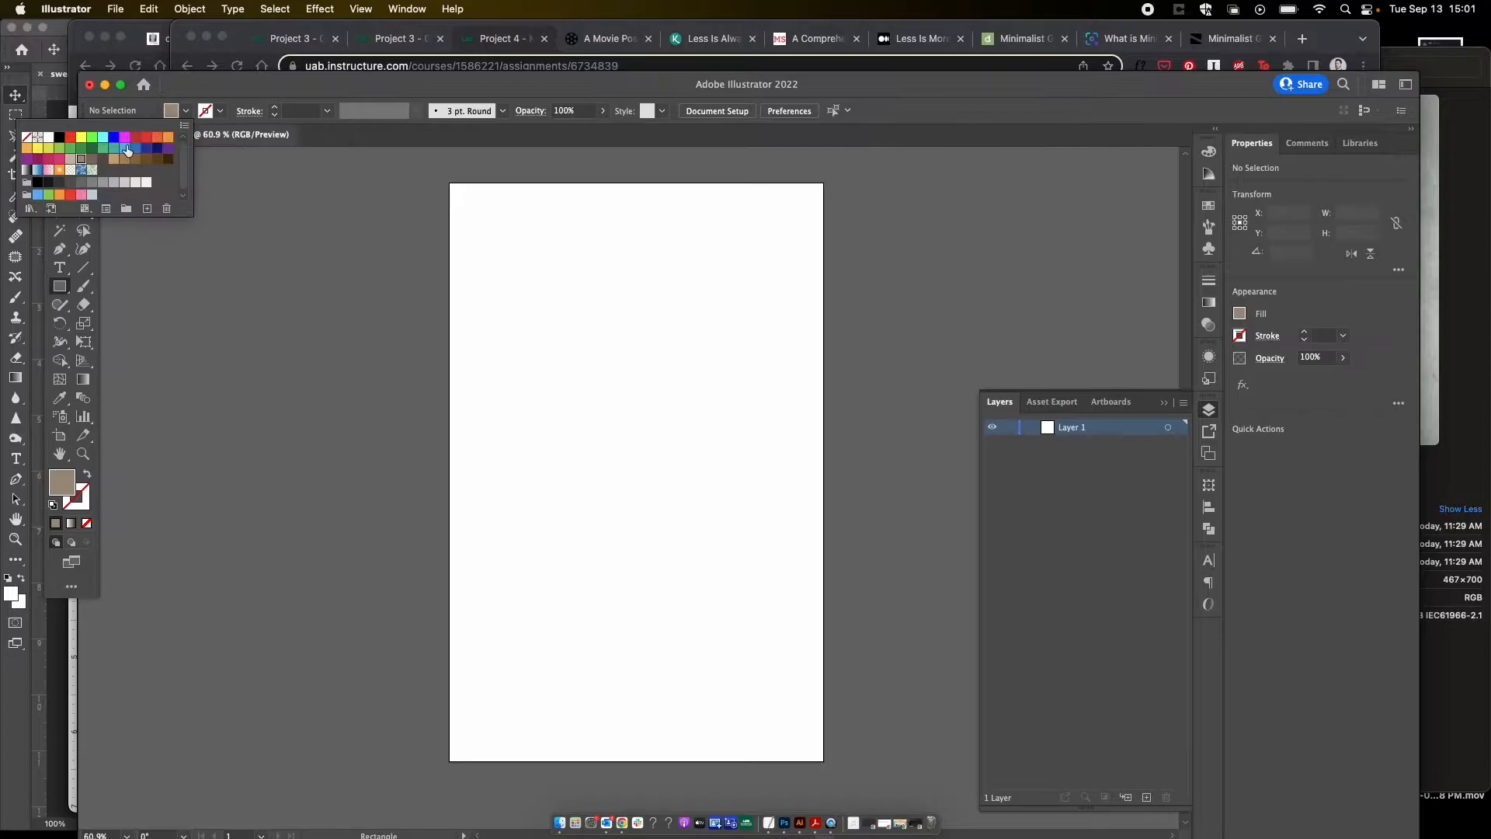
{"action": "left_click", "coordinate": [70, 160]}
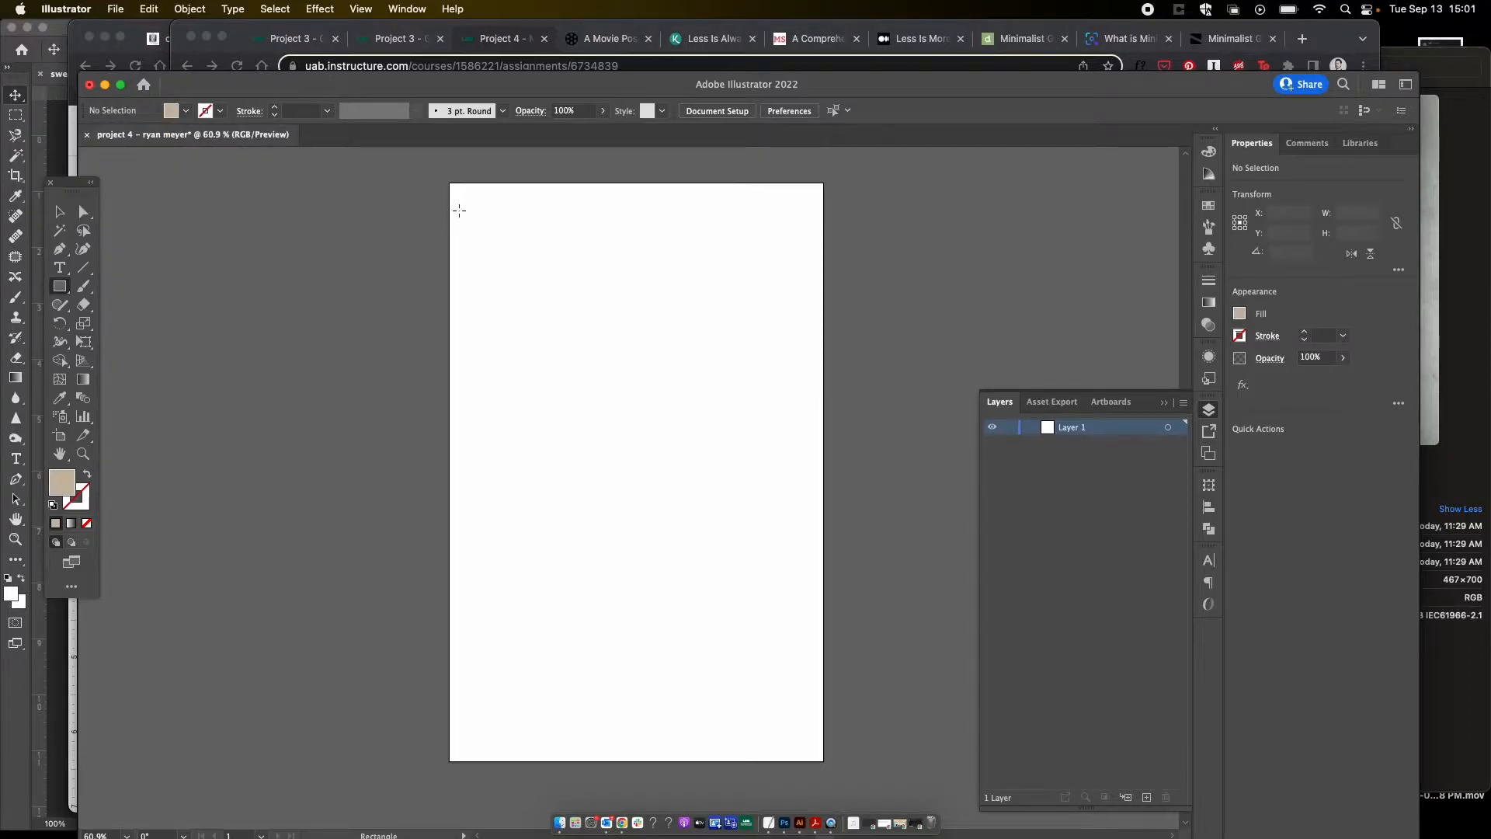
Step: Create an 11 in wide, 17 in high rectangle as the poster background
{"action": "left_click", "coordinate": [513, 253]}
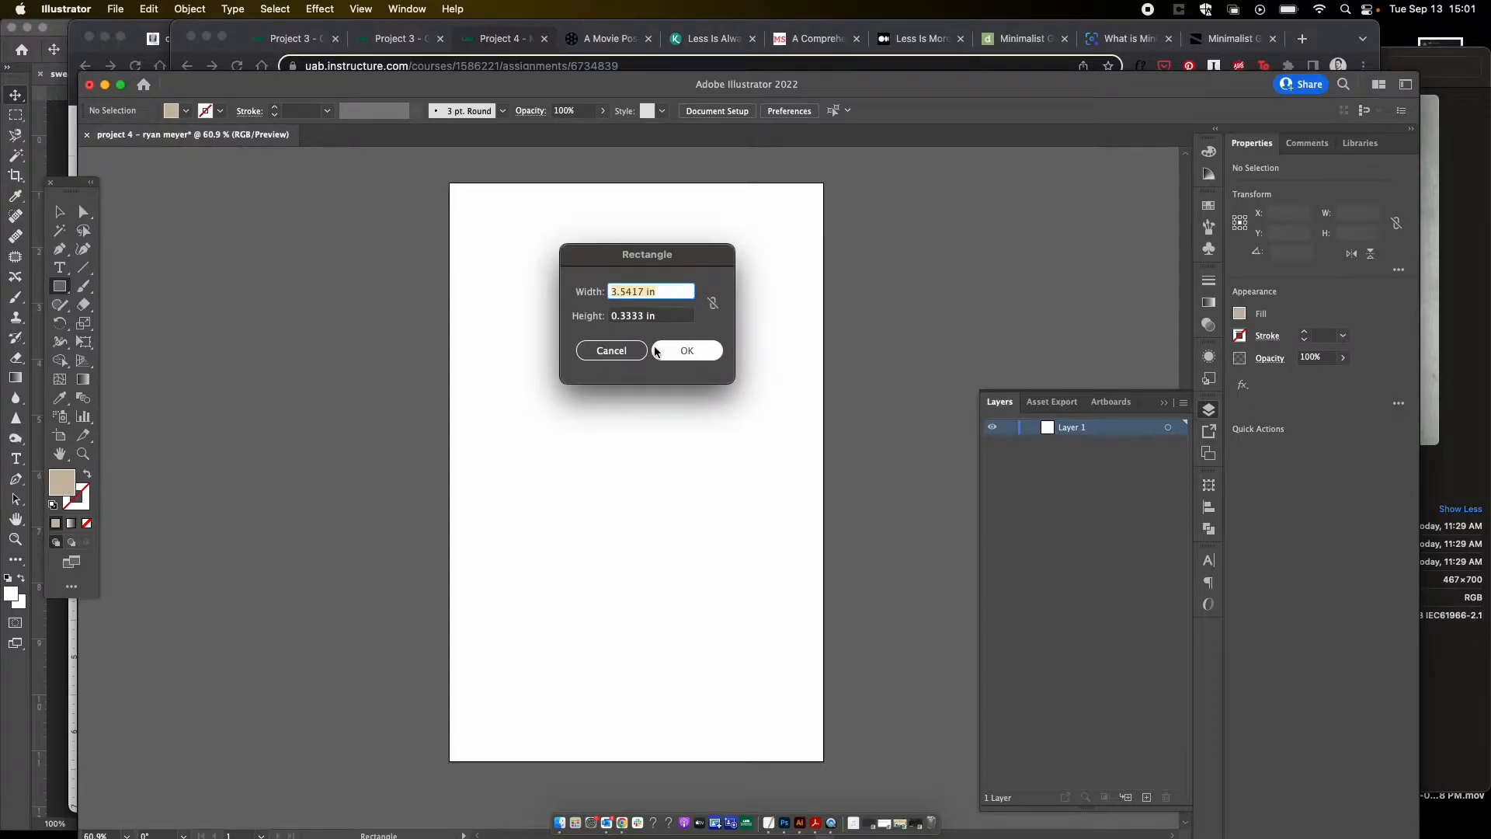
{"action": "type", "text": "11 in"}
{"action": "key", "text": "Tab"}
{"action": "type", "text": "17"}
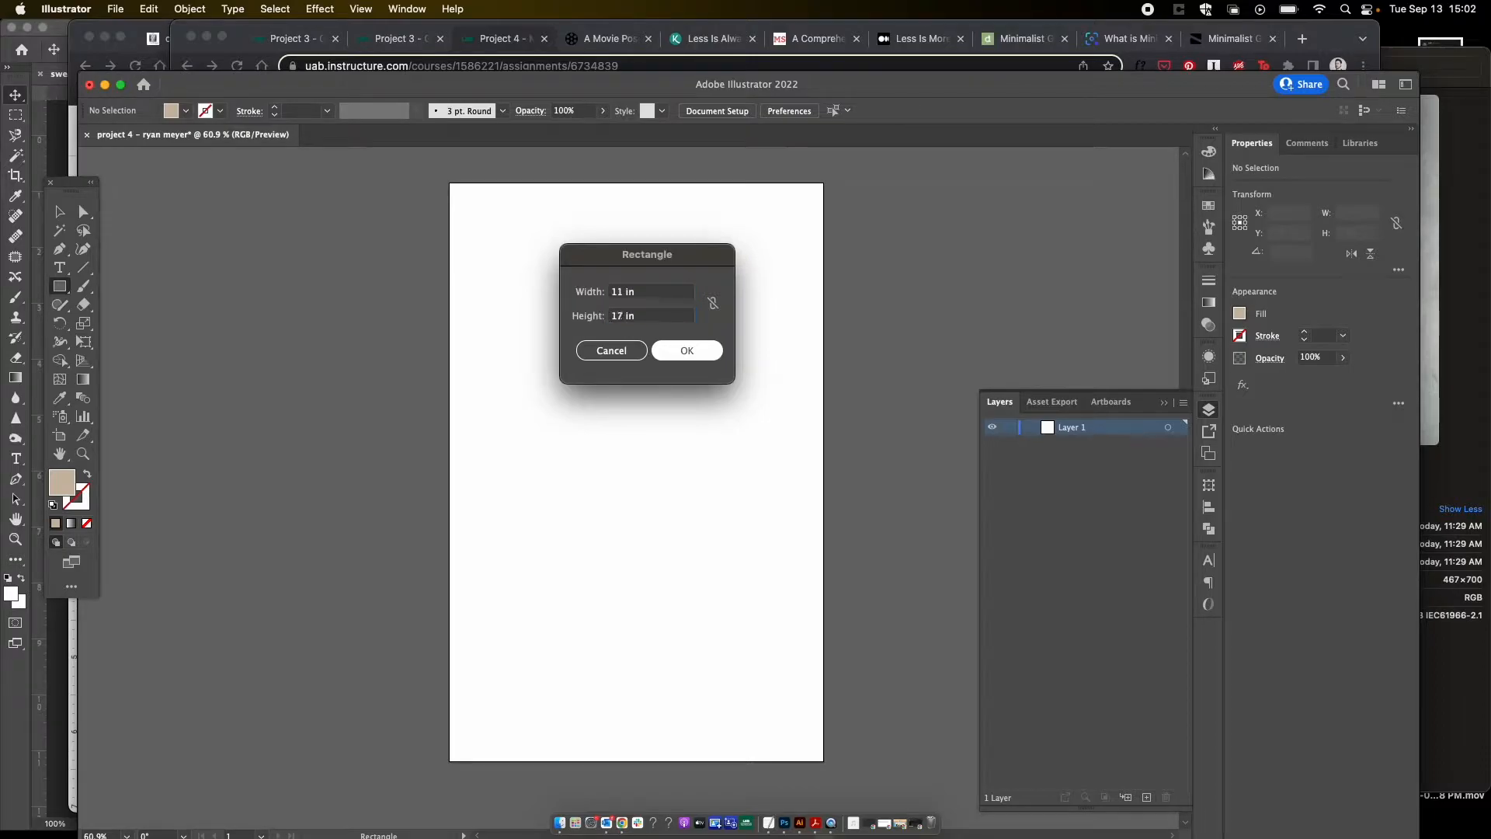
{"action": "key", "text": "Return"}
Step: Centre the background rectangle horizontally and vertically on the artboard, and enlarge the application window
{"action": "key", "text": "v"}
{"action": "left_click_drag", "start_coordinate": [702, 380], "coordinate": [689, 346]}
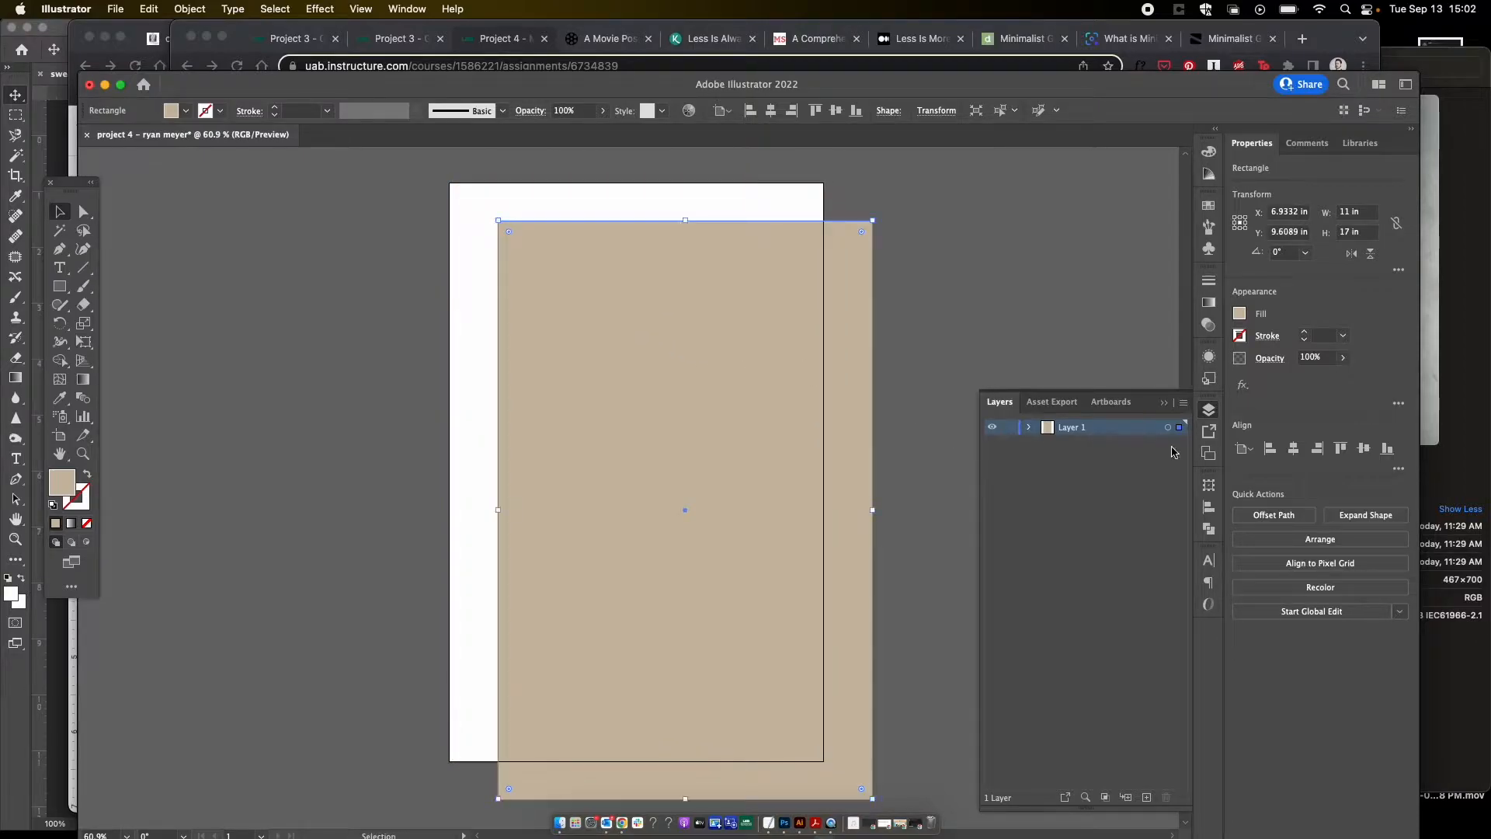
{"action": "left_click", "coordinate": [1290, 451]}
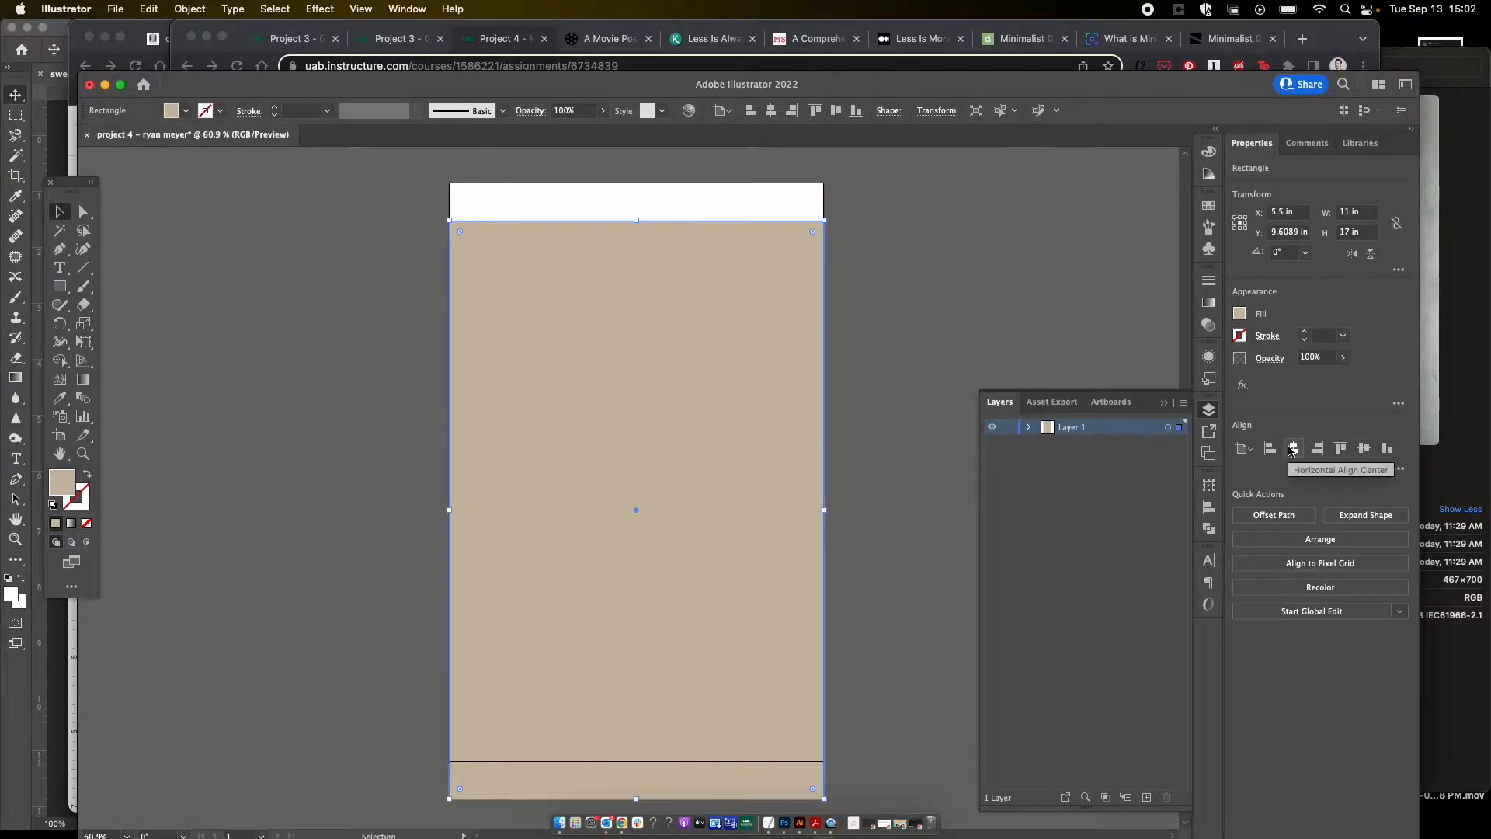
{"action": "left_click", "coordinate": [1364, 448]}
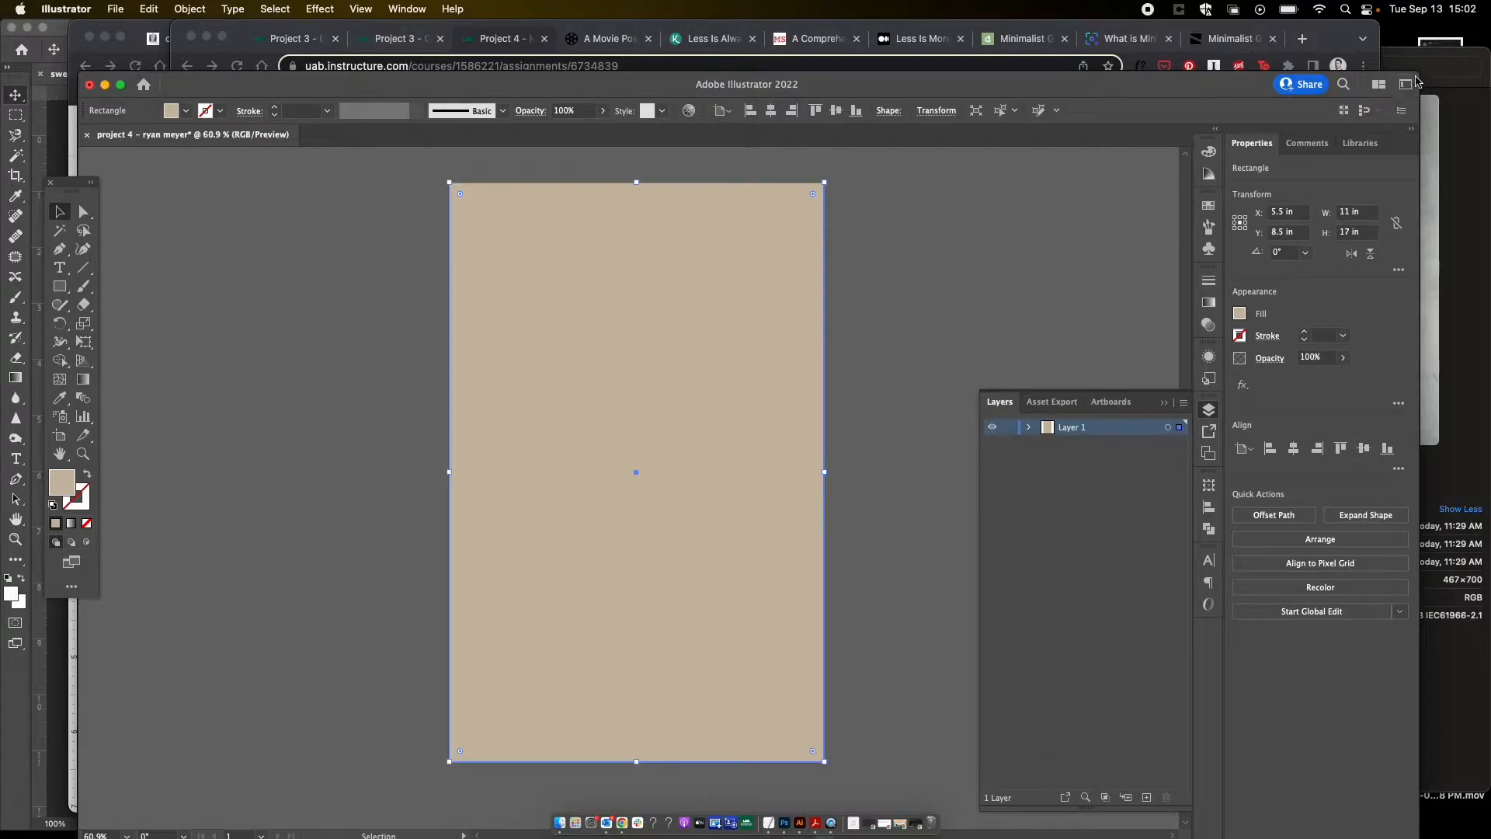
{"action": "left_click_drag", "start_coordinate": [1418, 77], "coordinate": [1462, 24]}
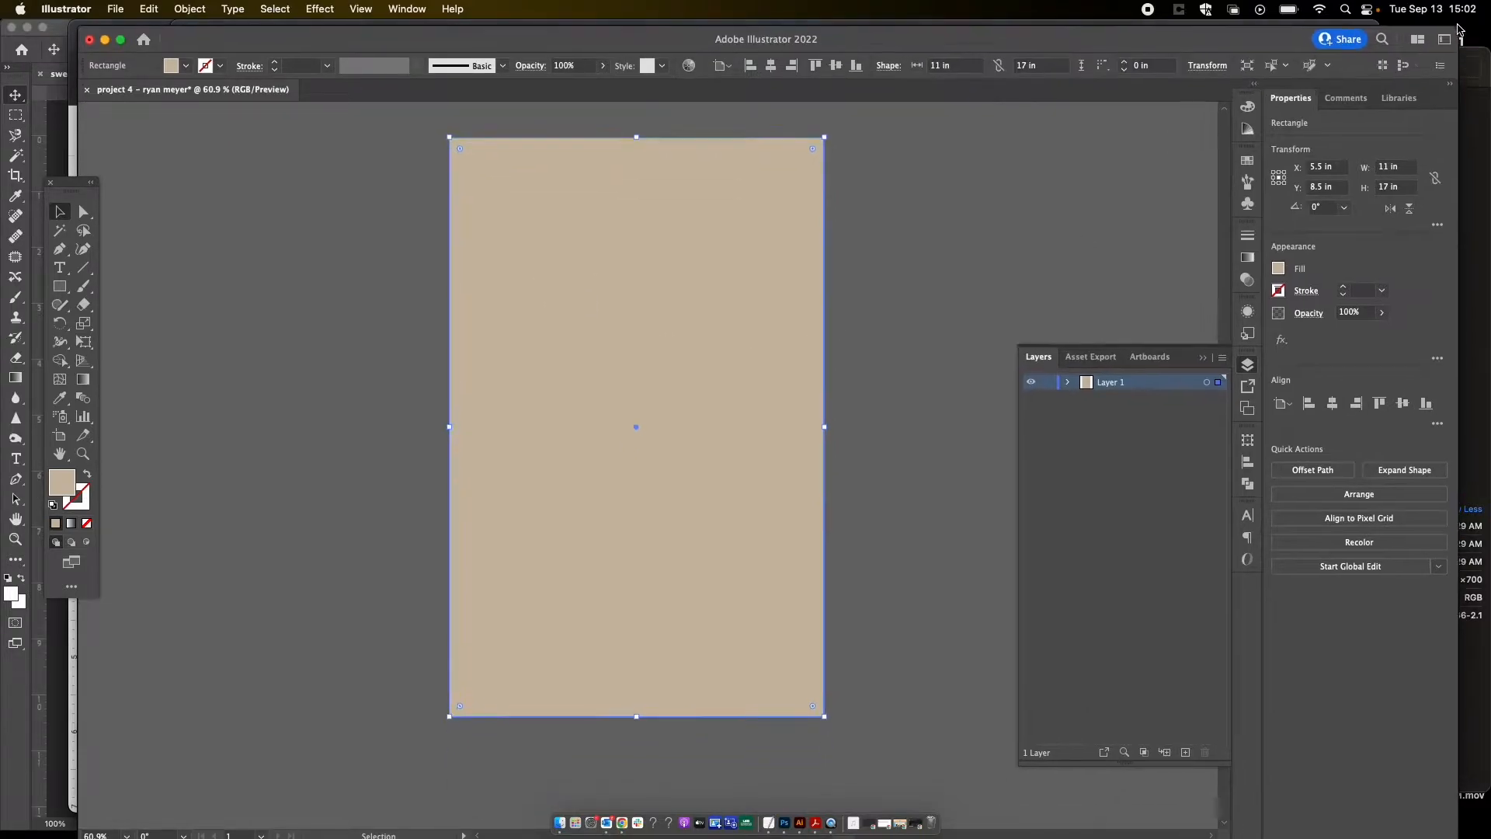
Step: Check which workspace is active and which panels are enabled
{"action": "left_click", "coordinate": [397, 12]}
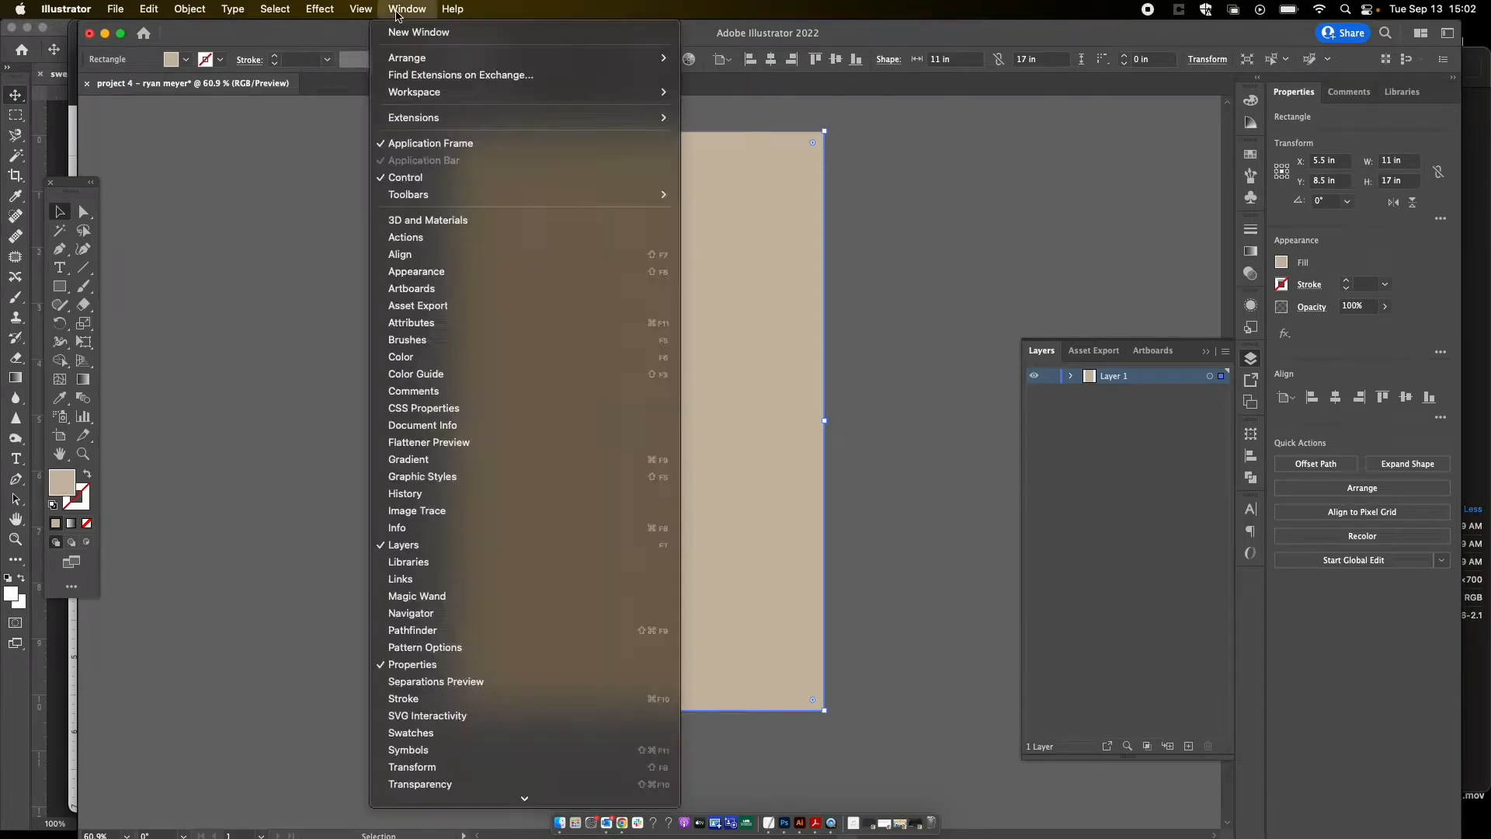
{"action": "mouse_move", "coordinate": [407, 91]}
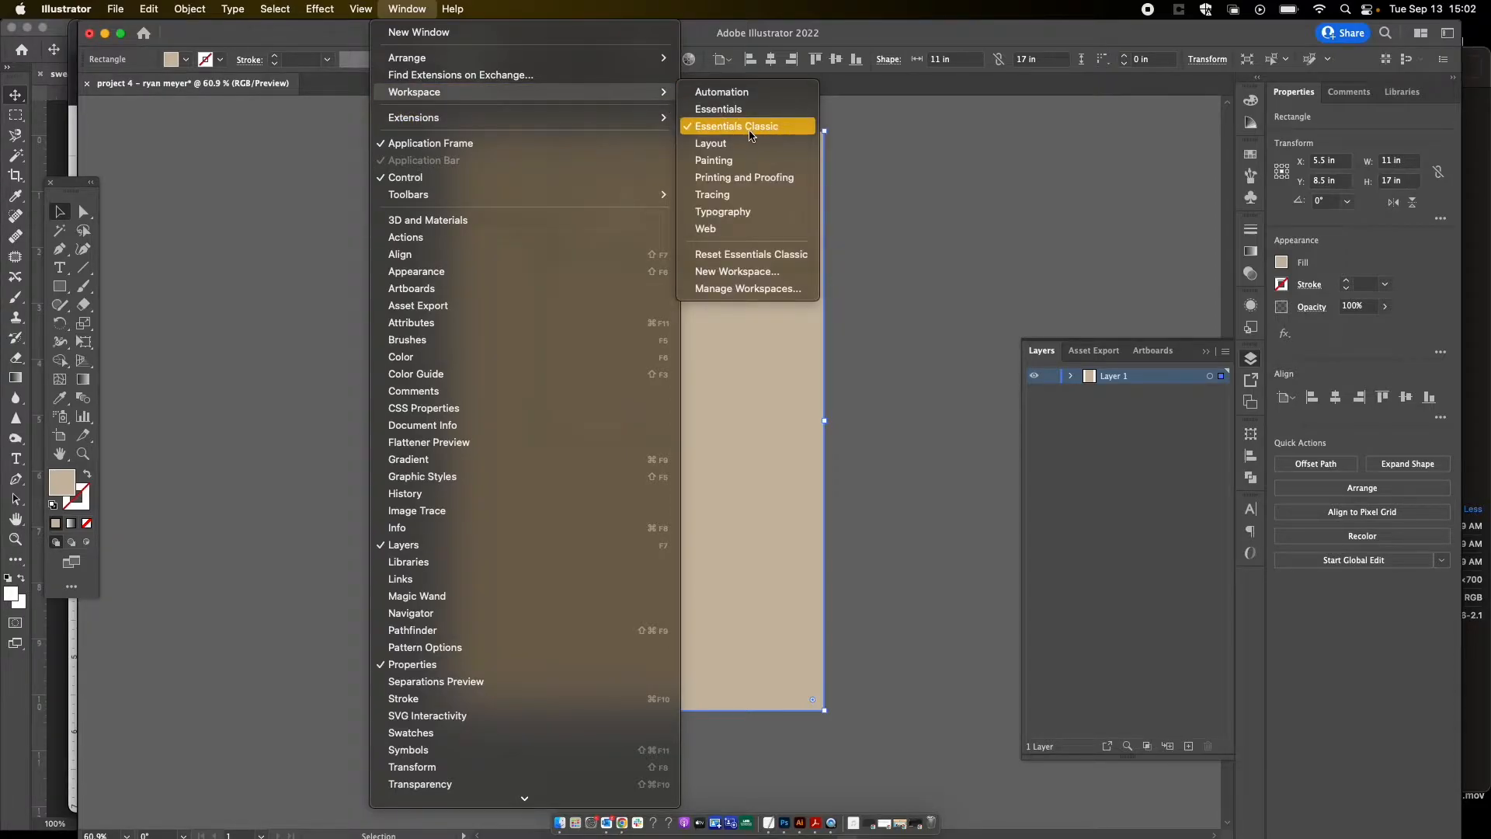
{"action": "left_click", "coordinate": [1033, 200]}
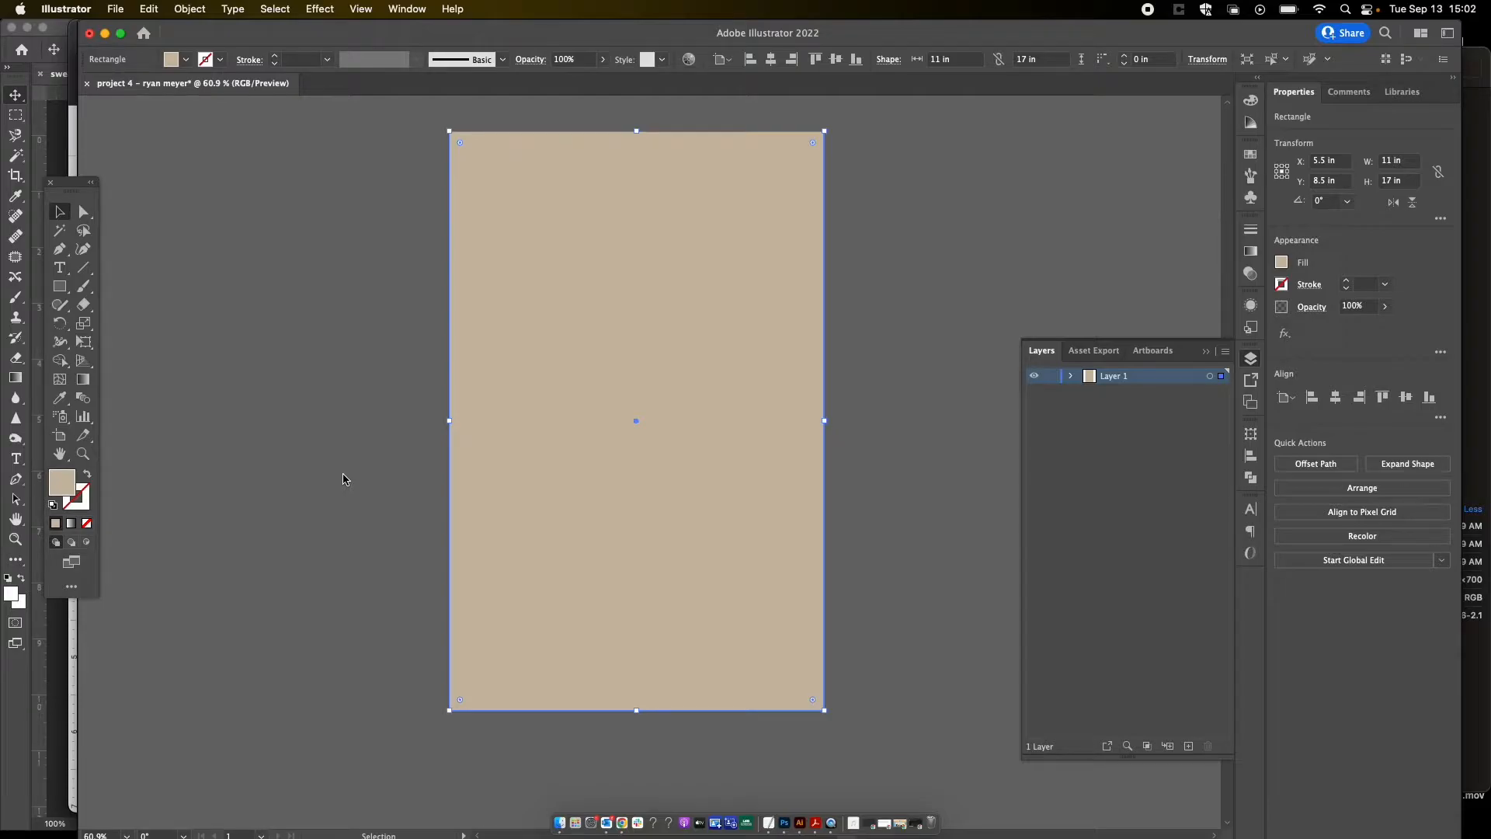
{"action": "left_click", "coordinate": [407, 10]}
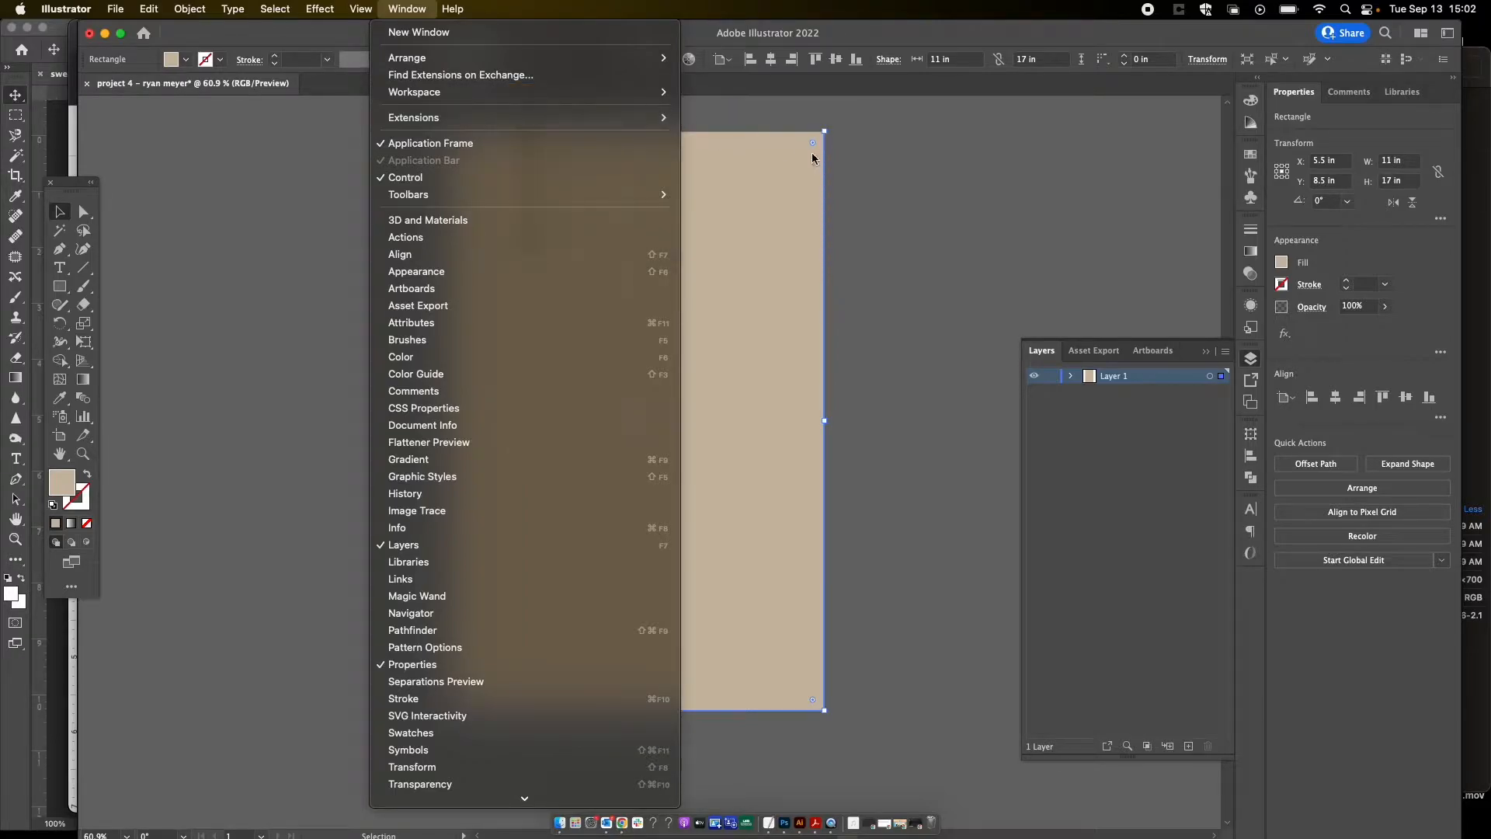
{"action": "left_click", "coordinate": [982, 215]}
Step: Lock the background layer and add a new layer above it
{"action": "left_click", "coordinate": [882, 348]}
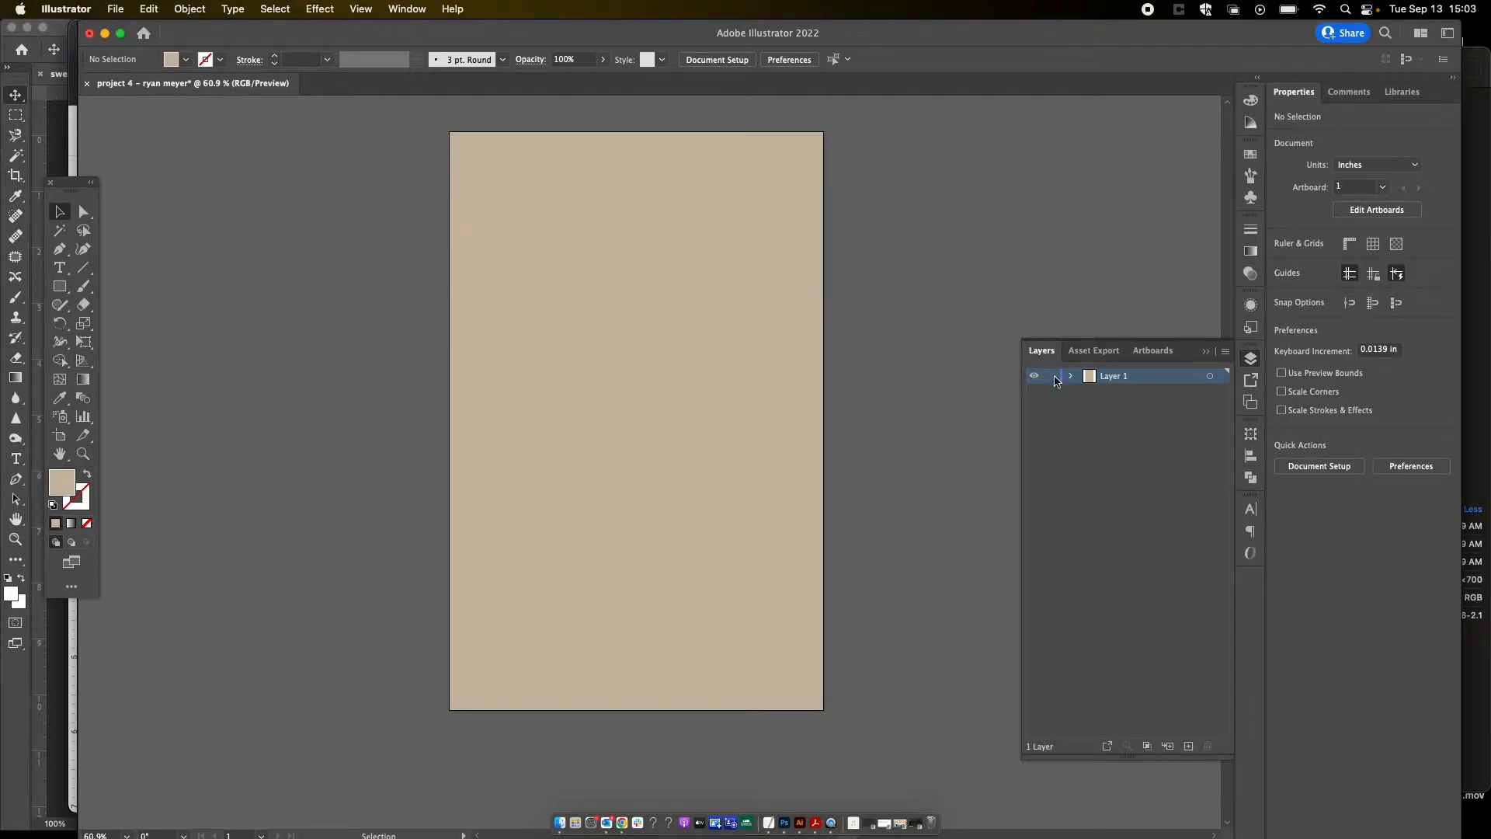
{"action": "left_click", "coordinate": [1052, 378]}
{"action": "left_click", "coordinate": [60, 286]}
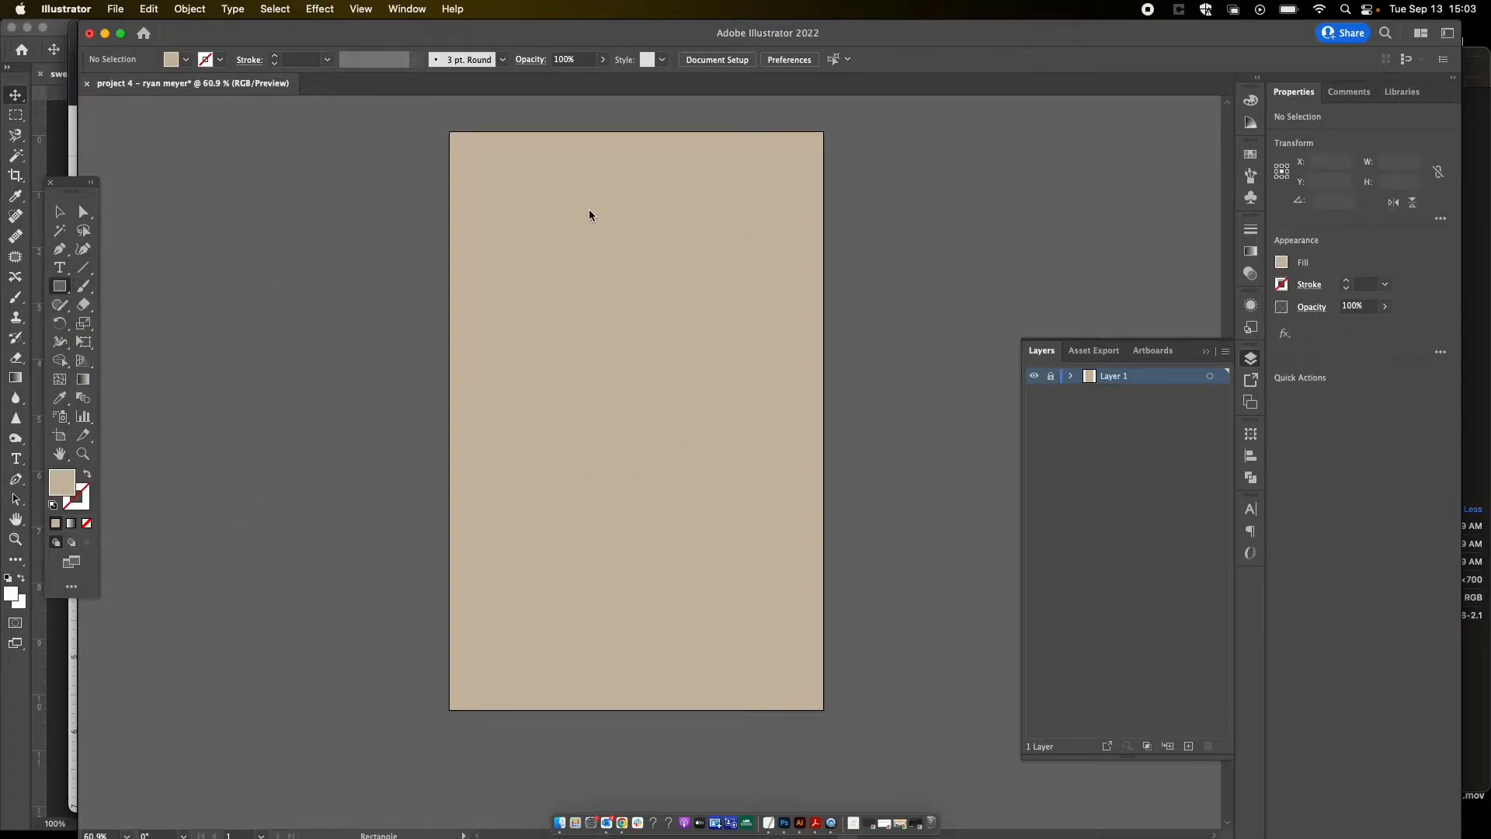
{"action": "left_click", "coordinate": [1188, 745]}
Step: Draw a square about 6.5 in wide in the artboard's upper half, with a white stroke and no fill
{"action": "left_click_drag", "start_coordinate": [549, 227], "coordinate": [770, 420]}
{"action": "key", "text": "v"}
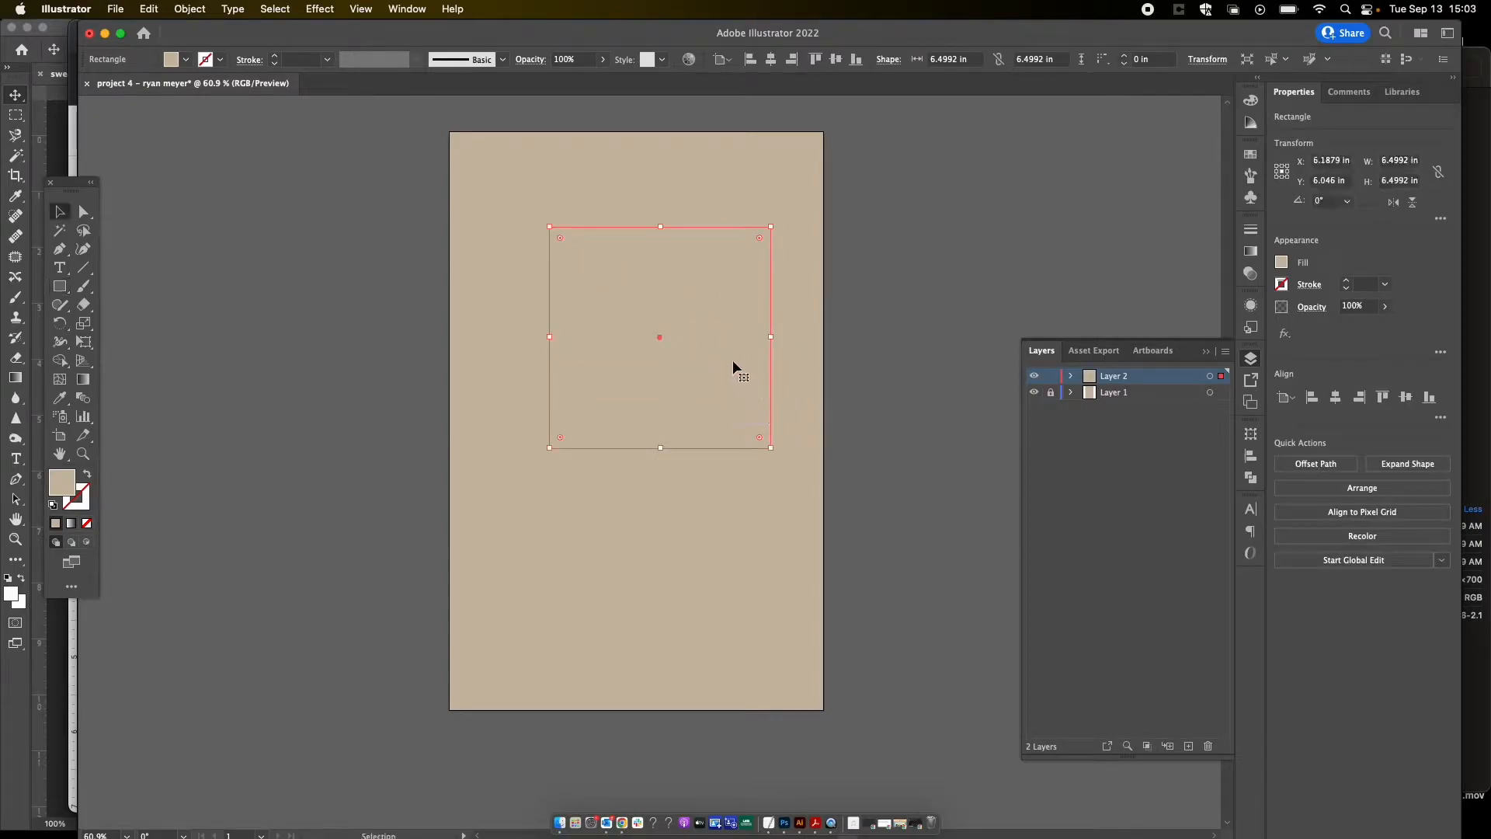
{"action": "left_click", "coordinate": [186, 59]}
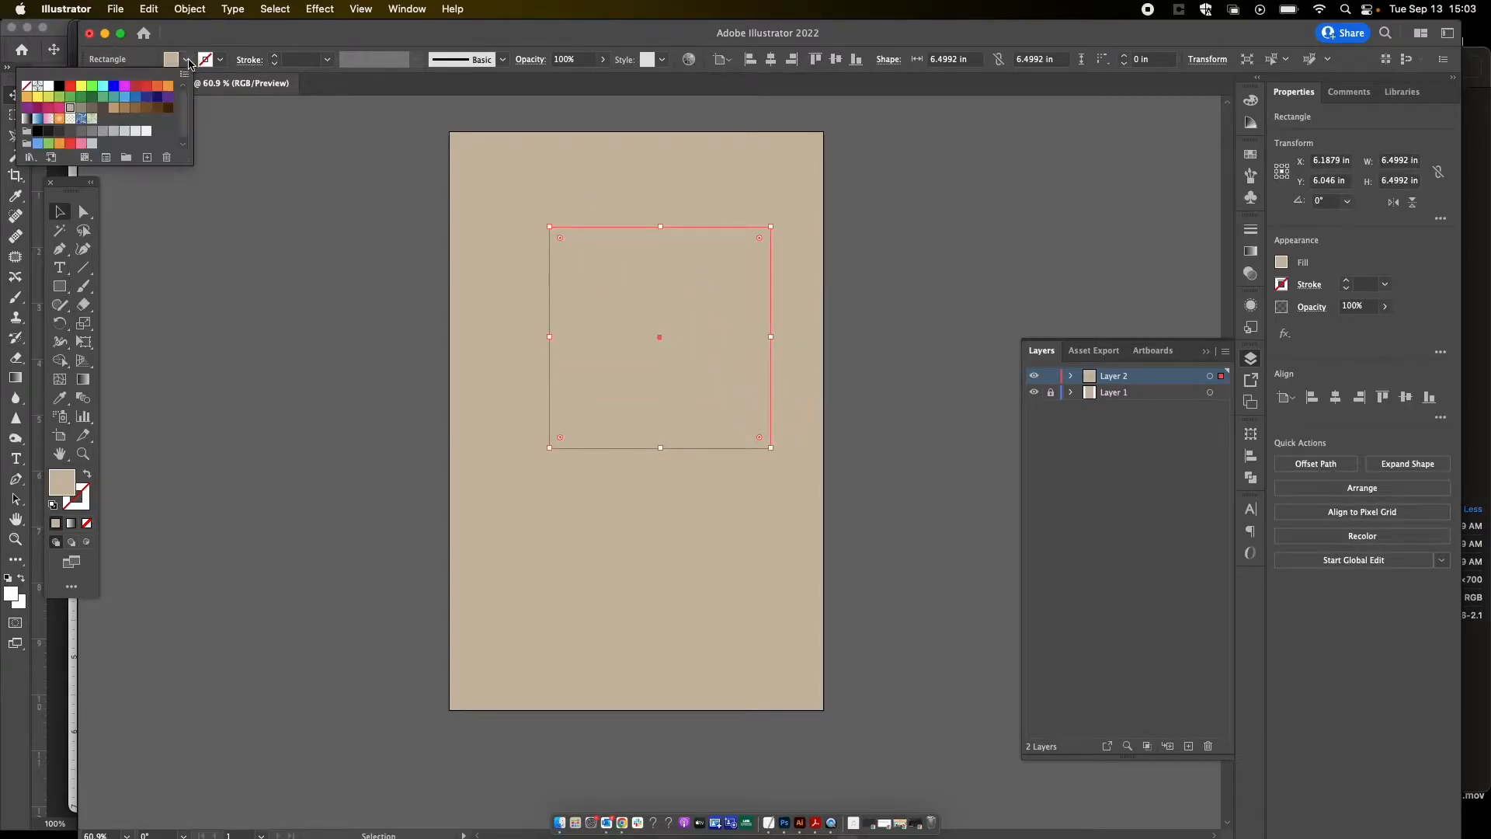
{"action": "left_click", "coordinate": [48, 87]}
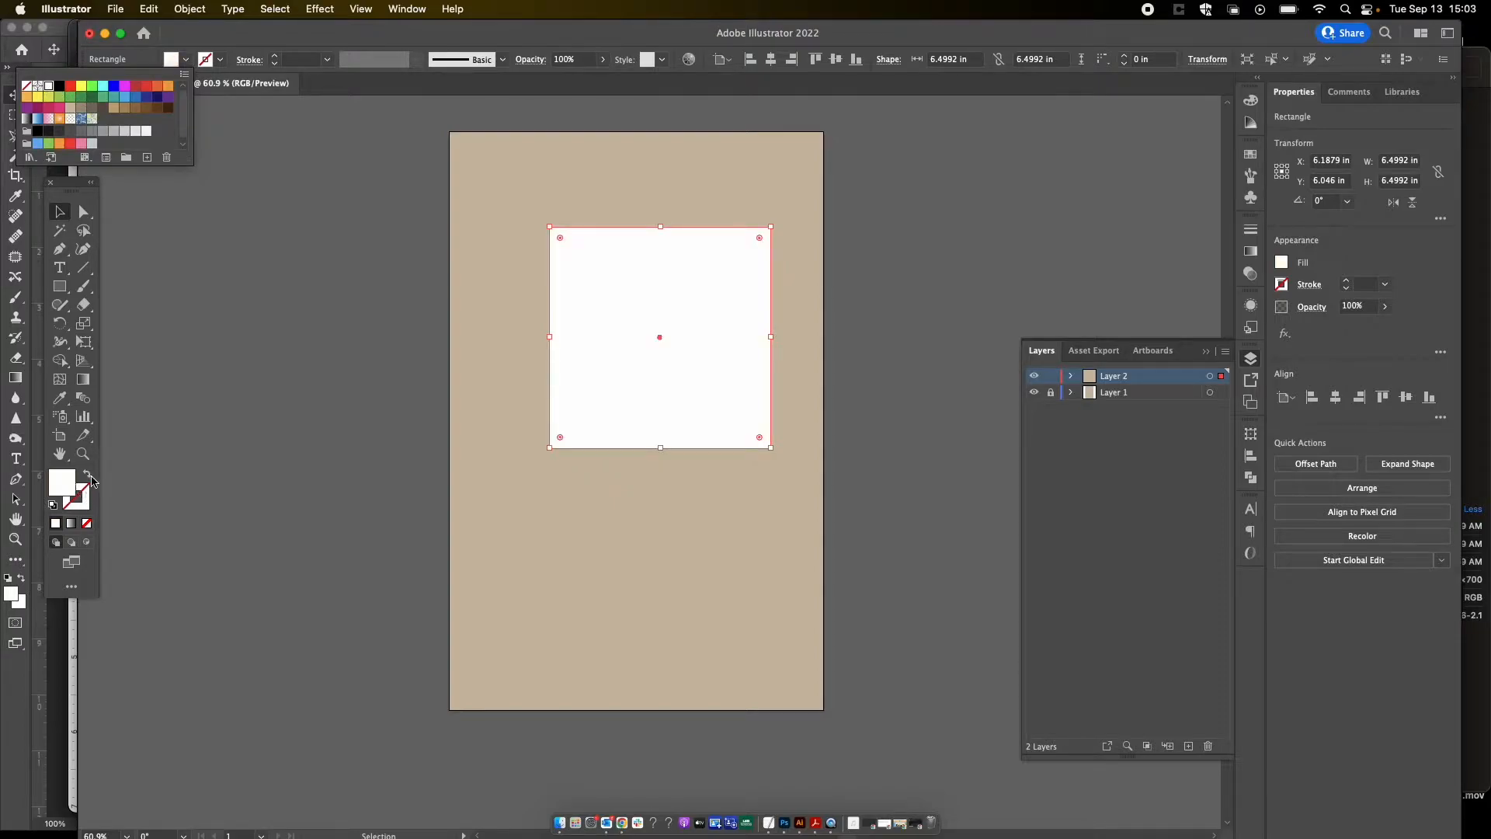
{"action": "key", "text": "Escape"}
{"action": "left_click", "coordinate": [90, 479]}
{"action": "left_click", "coordinate": [306, 213]}
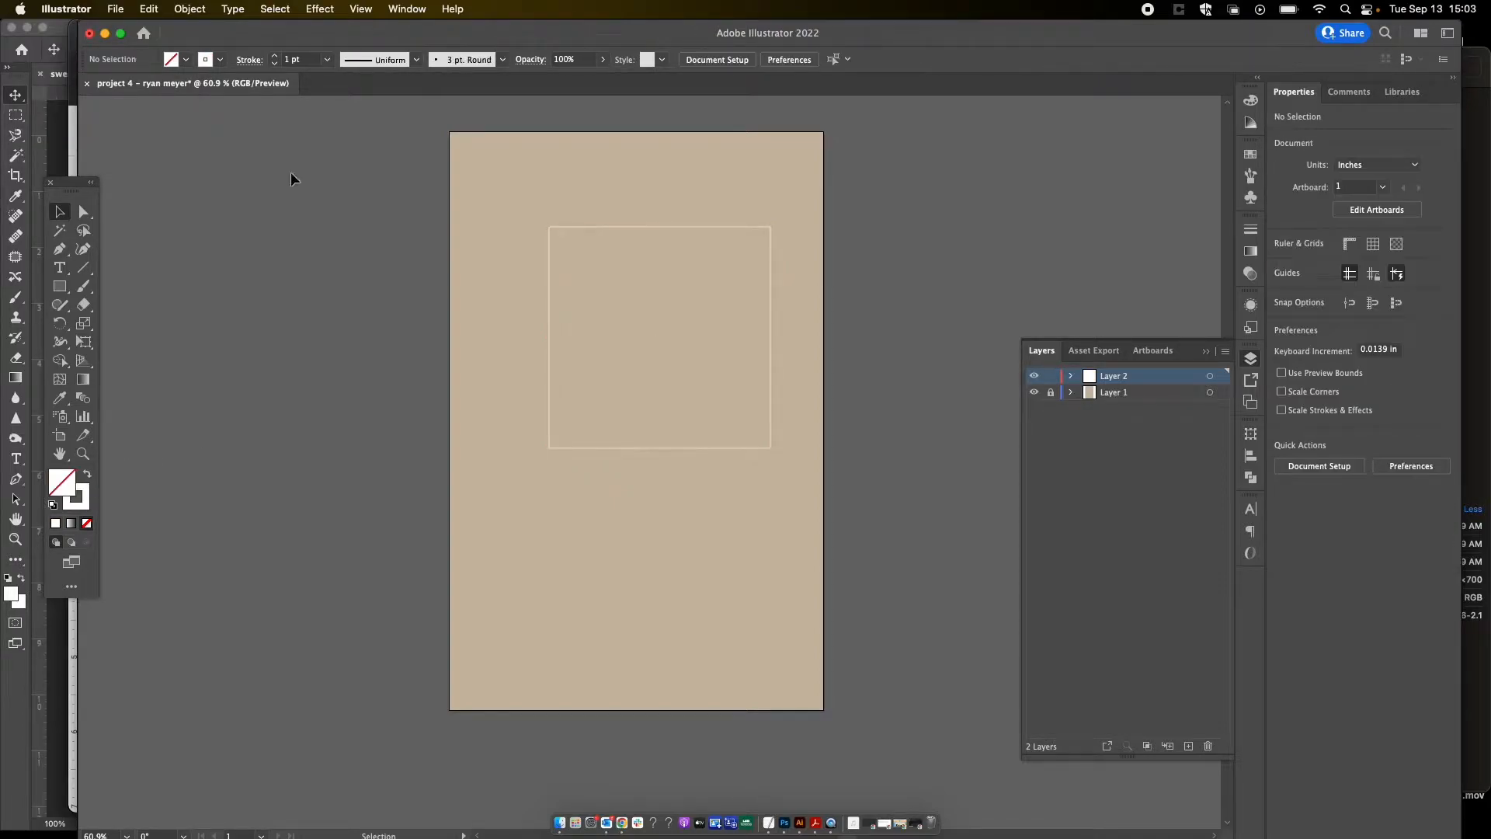
Step: Increase the square's stroke weight to 13 pt
{"action": "left_click", "coordinate": [642, 227]}
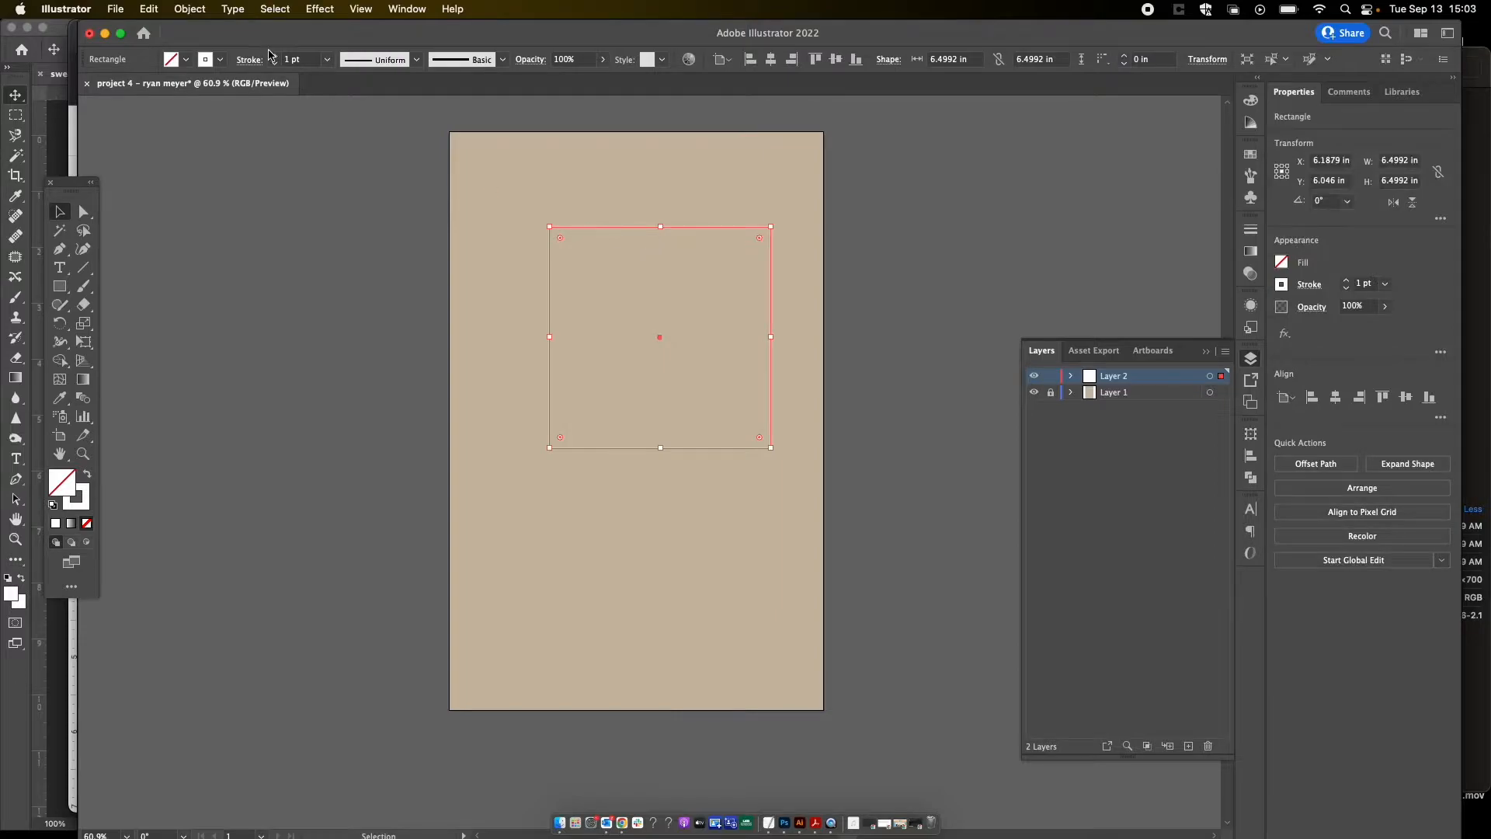
{"action": "left_click", "coordinate": [275, 56]}
{"action": "left_click", "coordinate": [274, 55]}
{"action": "left_click", "coordinate": [274, 55]}
{"action": "left_click", "coordinate": [274, 55]}
{"action": "left_click", "coordinate": [274, 55]}
{"action": "left_click", "coordinate": [274, 55]}
{"action": "left_click", "coordinate": [274, 55]}
{"action": "left_click", "coordinate": [274, 55]}
Step: Move the square up to about Y 5.25 in and centre it horizontally on the artboard
{"action": "left_click_drag", "start_coordinate": [705, 232], "coordinate": [679, 214]}
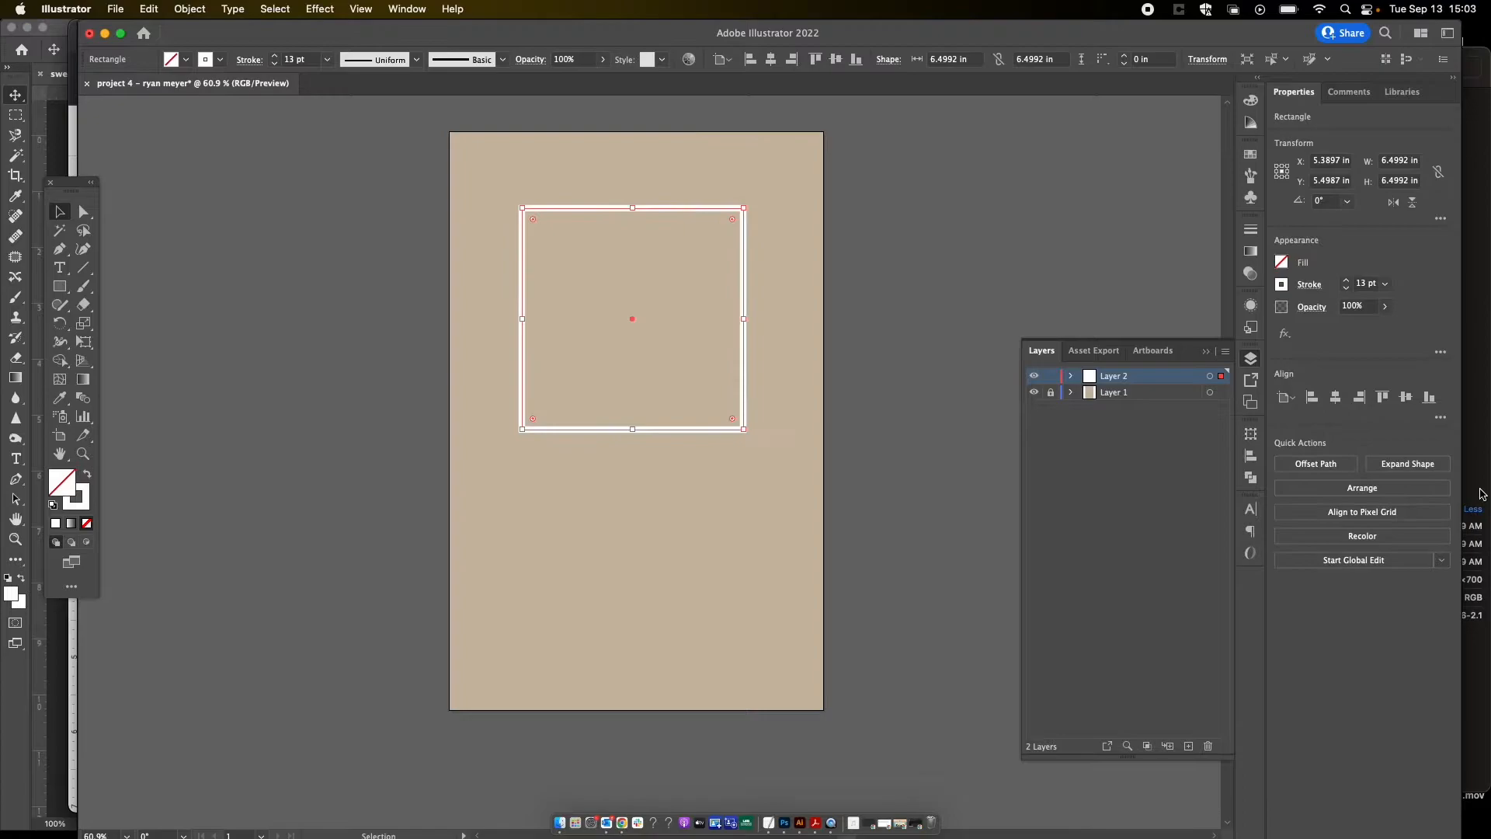
{"action": "left_click", "coordinate": [1335, 398]}
{"action": "left_click", "coordinate": [752, 230]}
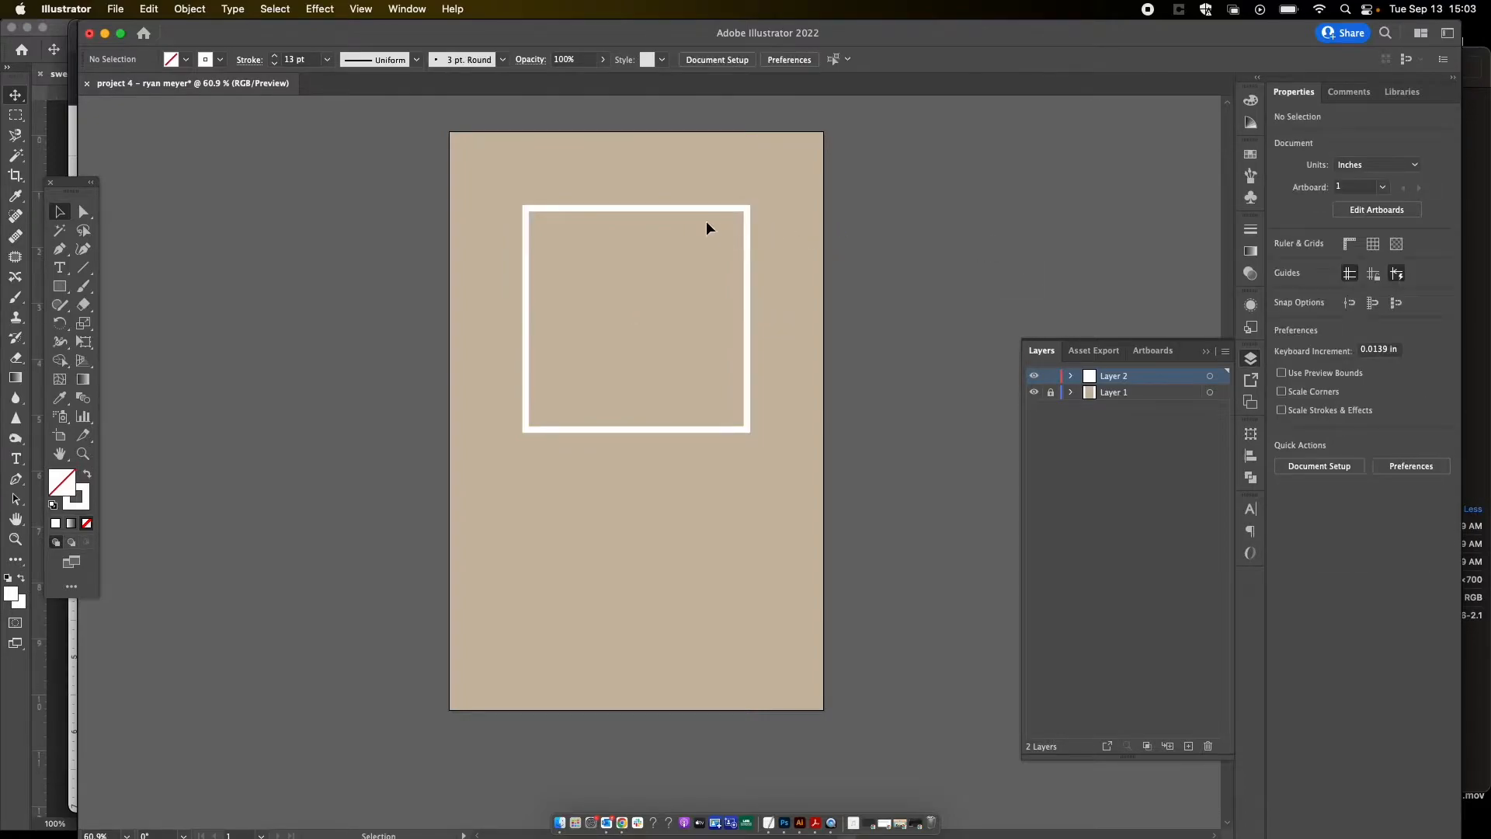
{"action": "left_click_drag", "start_coordinate": [696, 207], "coordinate": [697, 197]}
{"action": "left_click", "coordinate": [932, 285]}
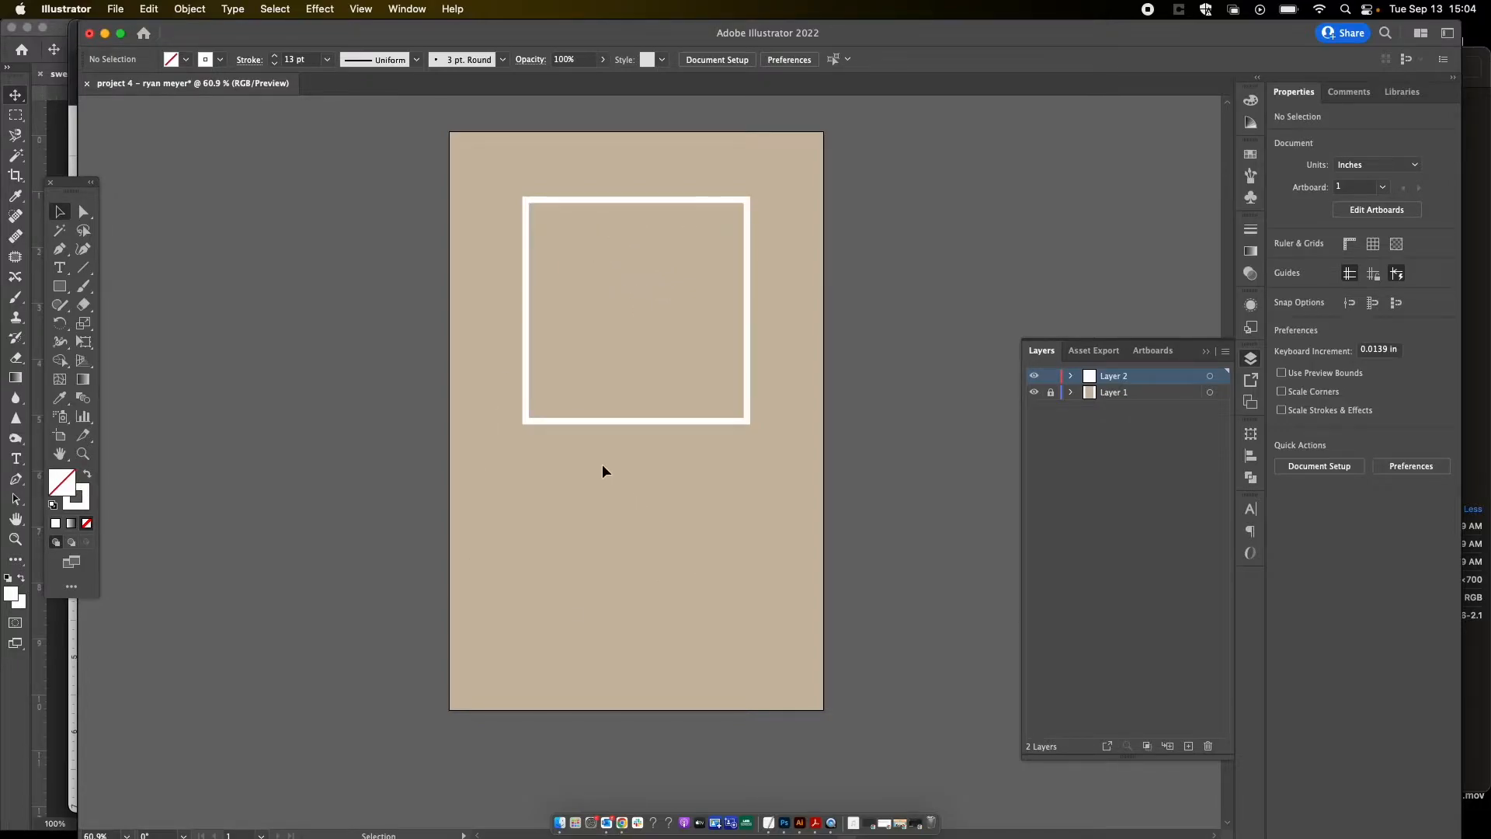
Step: Thicken the square's white outline to a 30 pt stroke weight
{"action": "left_click", "coordinate": [719, 422]}
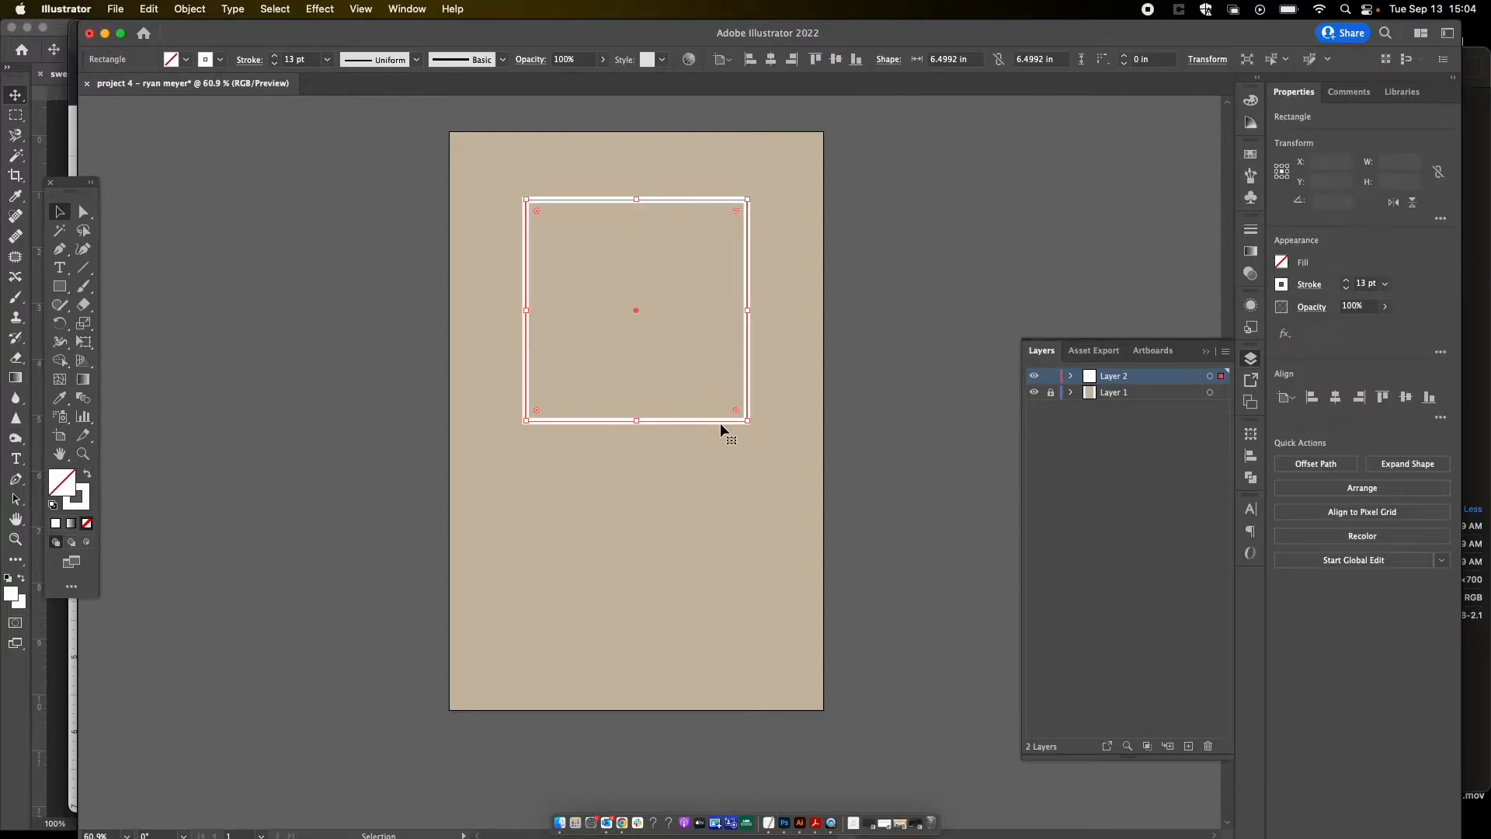
{"action": "left_click", "coordinate": [275, 55]}
{"action": "left_click", "coordinate": [275, 55]}
{"action": "left_click", "coordinate": [275, 55]}
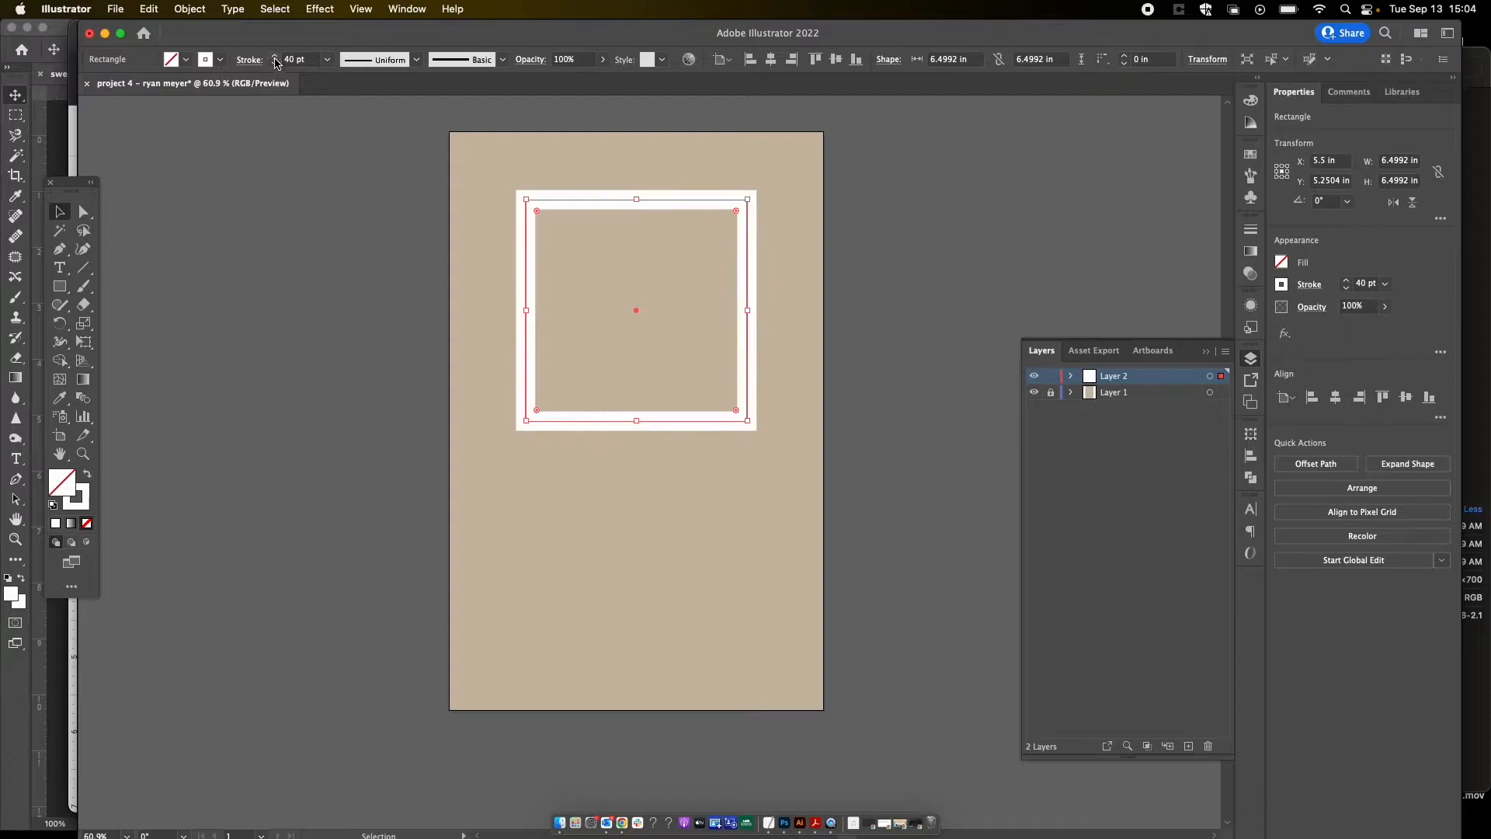
{"action": "left_click", "coordinate": [275, 66]}
{"action": "left_click", "coordinate": [864, 260]}
Step: Duplicate the square in place and scale the copies down about its centre to form four evenly spaced concentric squares
{"action": "left_click", "coordinate": [747, 264]}
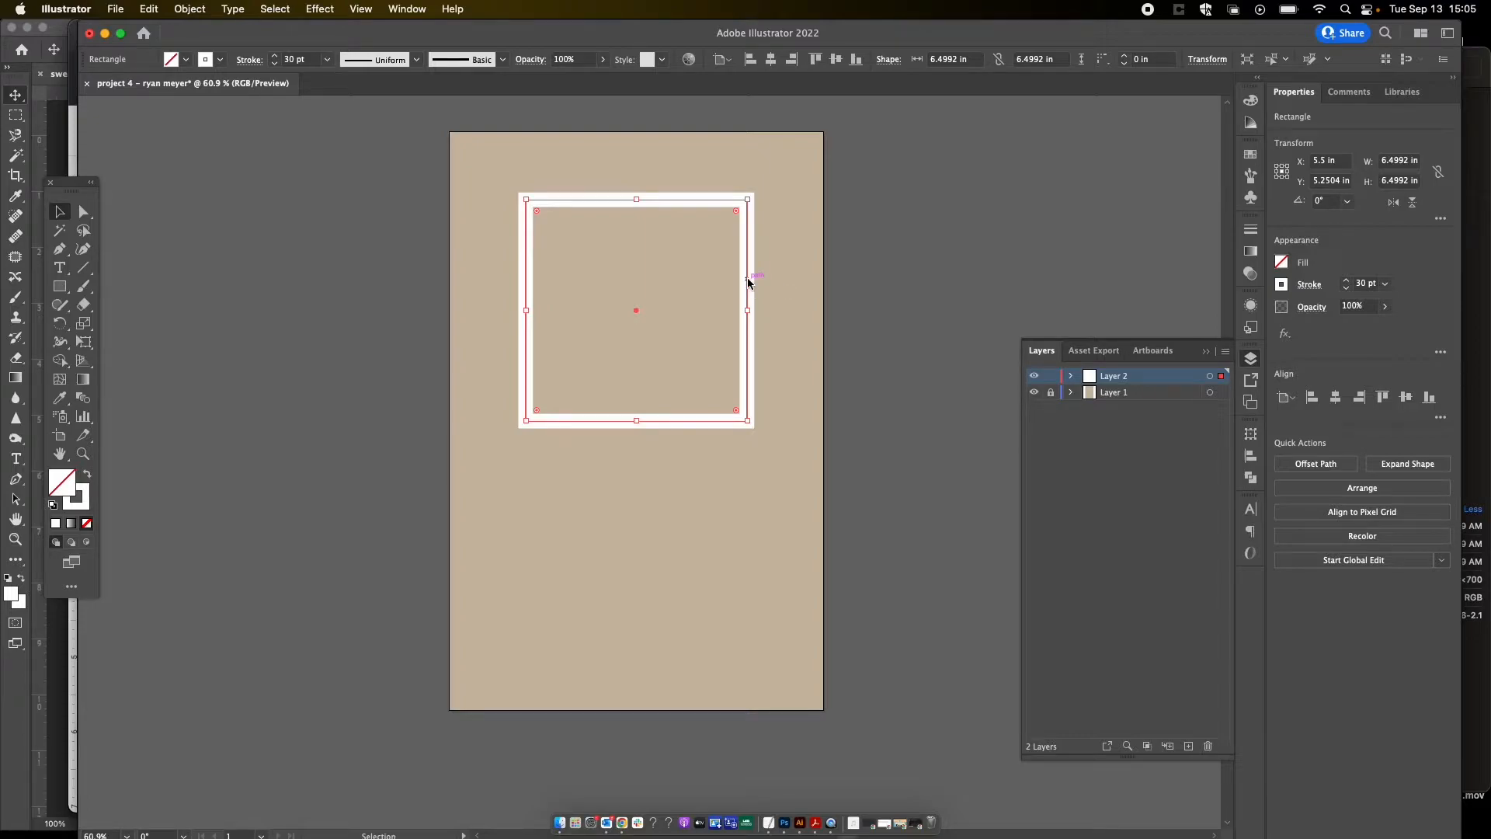
{"action": "key", "text": "super"}
{"action": "left_click_drag", "start_coordinate": [746, 199], "coordinate": [689, 243]}
{"action": "key", "text": "super+z"}
{"action": "key", "text": "super+z"}
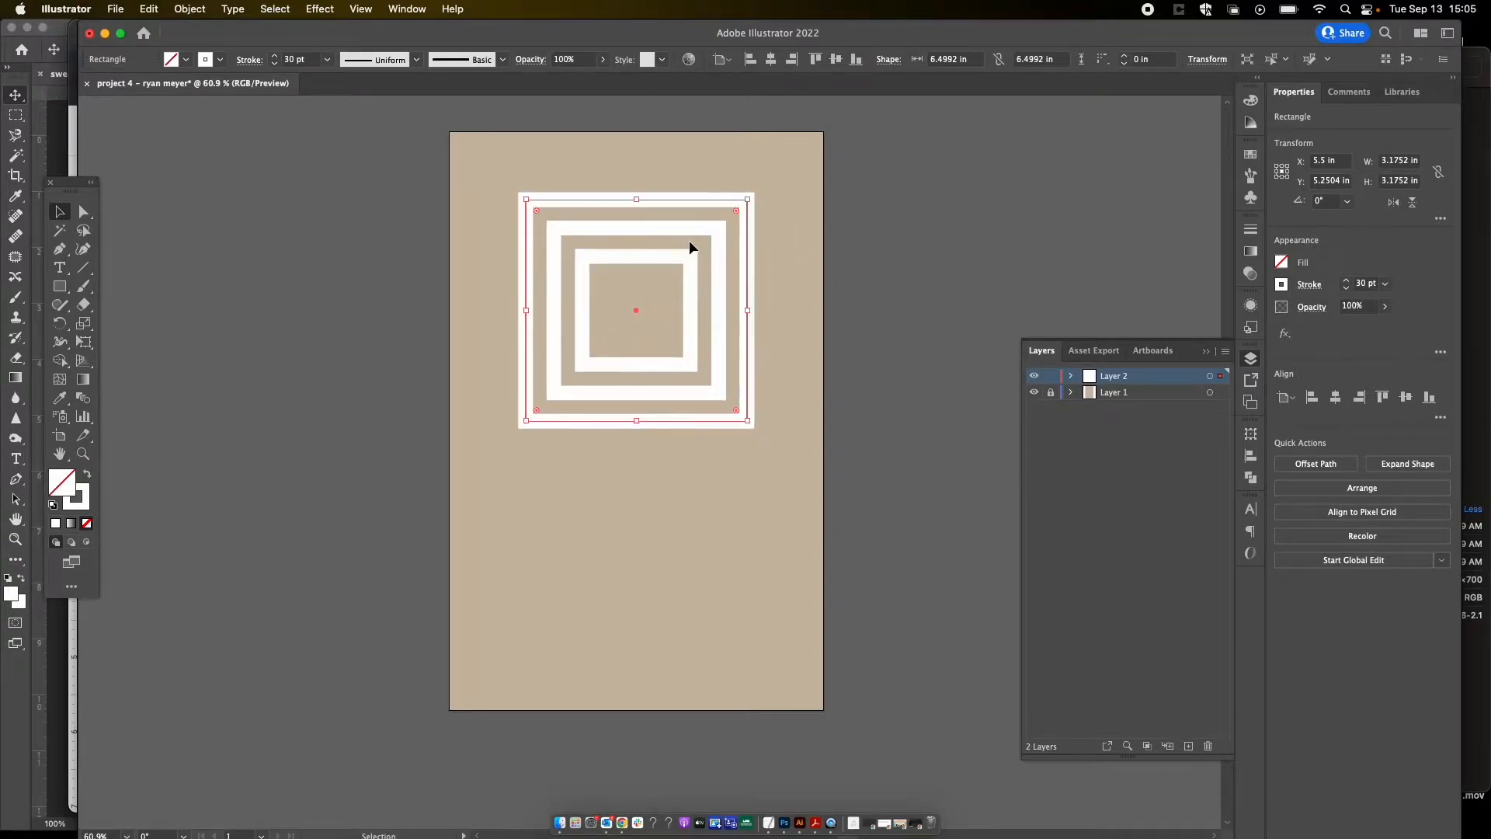
{"action": "left_click_drag", "start_coordinate": [749, 199], "coordinate": [664, 277]}
{"action": "left_click", "coordinate": [912, 312]}
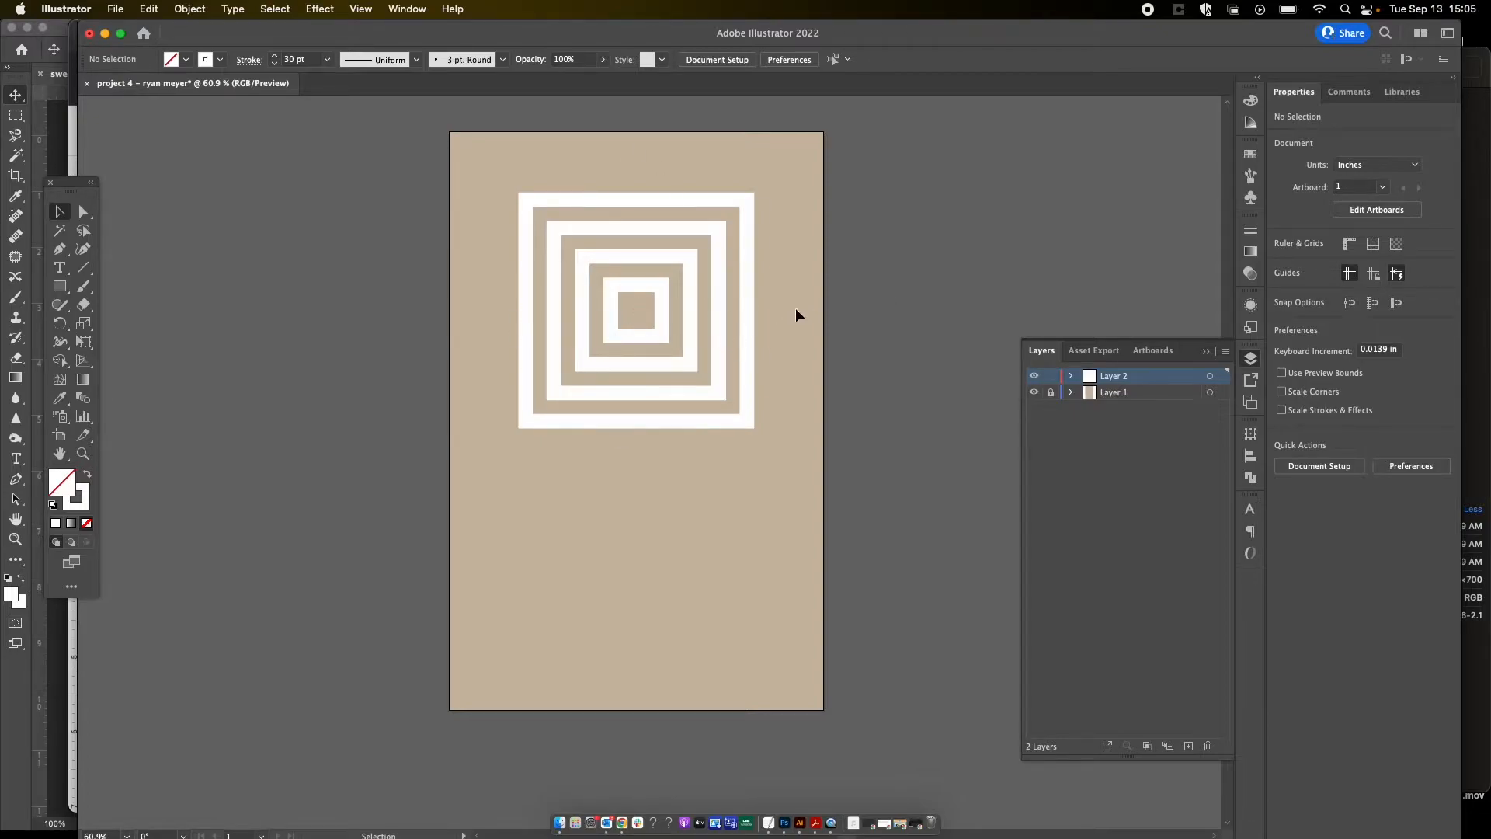
Step: Select all four concentric squares and group them
{"action": "left_click_drag", "start_coordinate": [903, 262], "coordinate": [604, 371]}
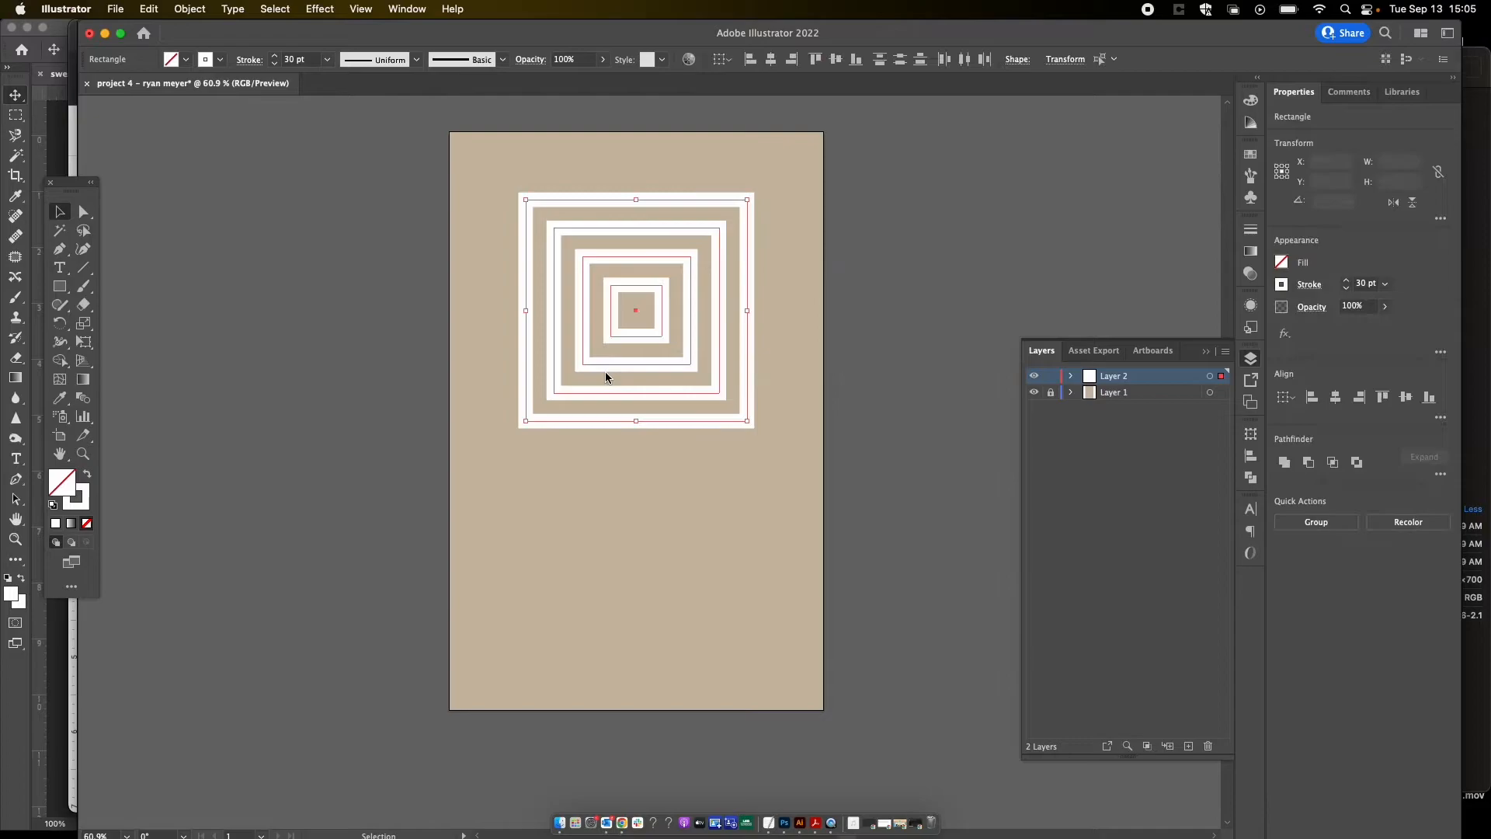
{"action": "right_click", "coordinate": [691, 279]}
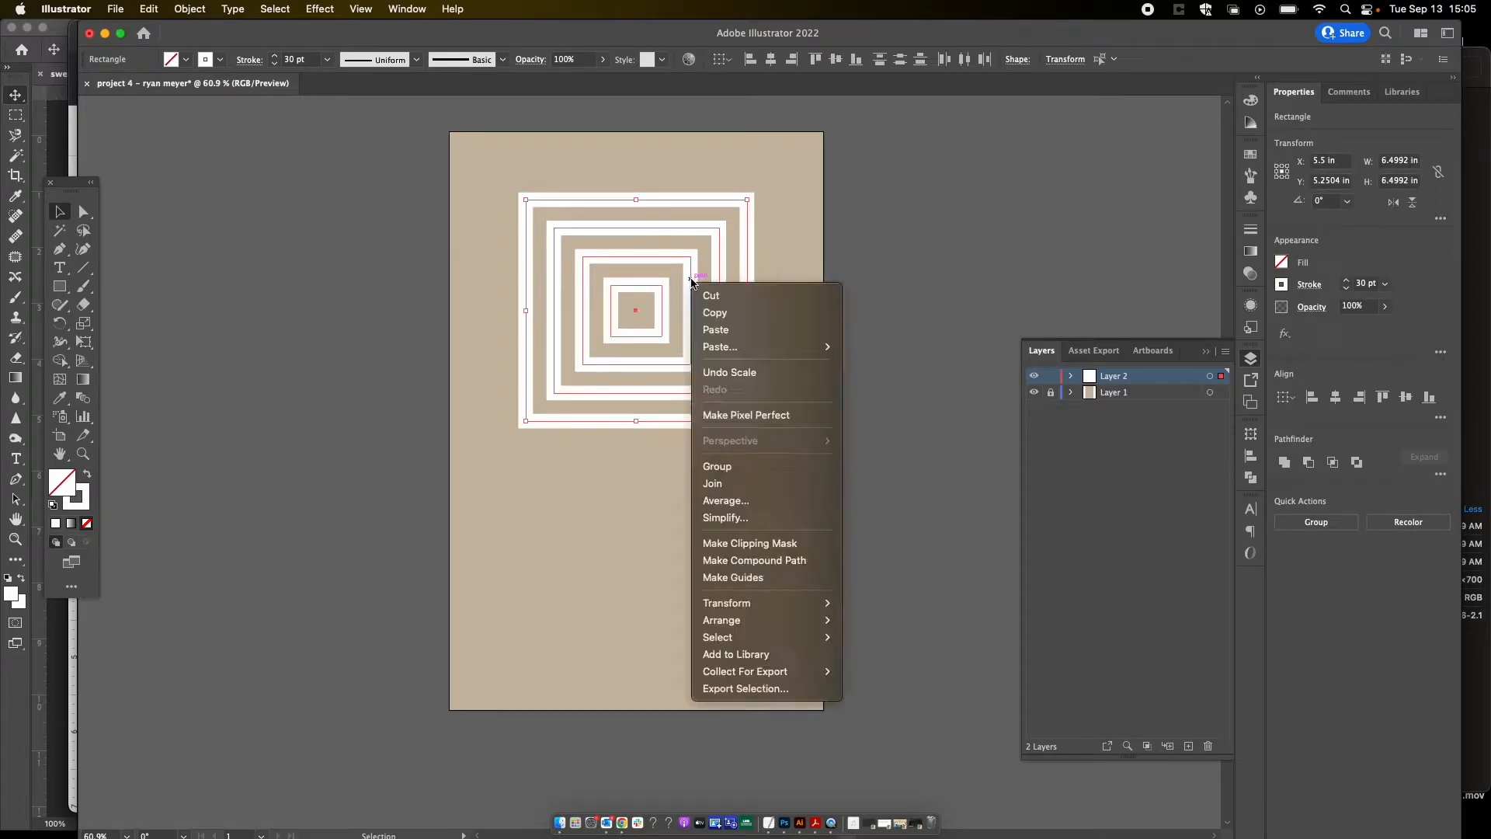
{"action": "left_click", "coordinate": [750, 446]}
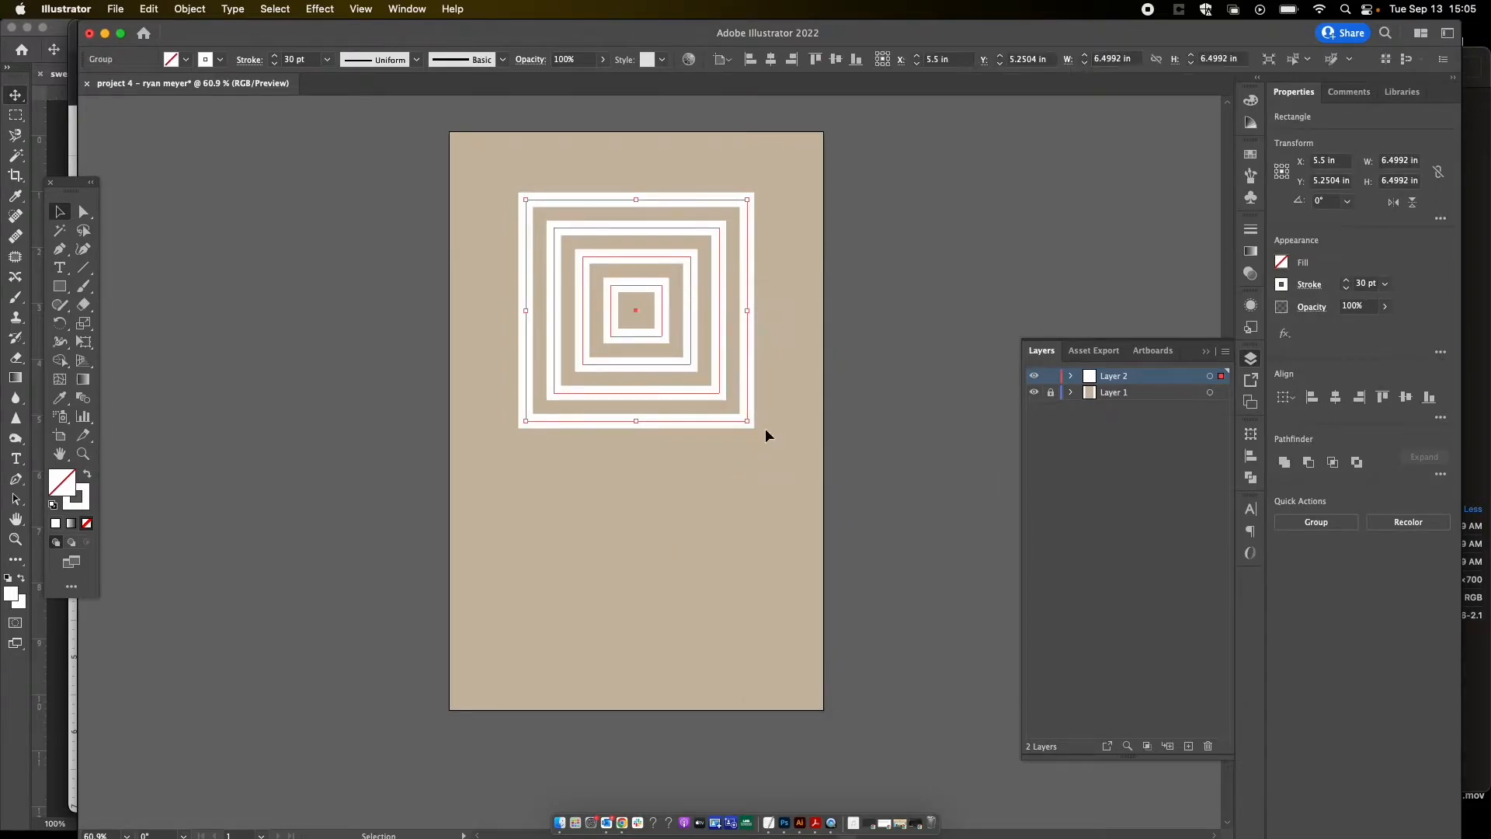
{"action": "mouse_move", "coordinate": [718, 311]}
{"action": "left_mouse_down"}
{"action": "mouse_move", "coordinate": [682, 283]}
{"action": "mouse_move", "coordinate": [655, 300]}
{"action": "mouse_move", "coordinate": [673, 368]}
{"action": "mouse_move", "coordinate": [704, 314]}
{"action": "left_mouse_up"}
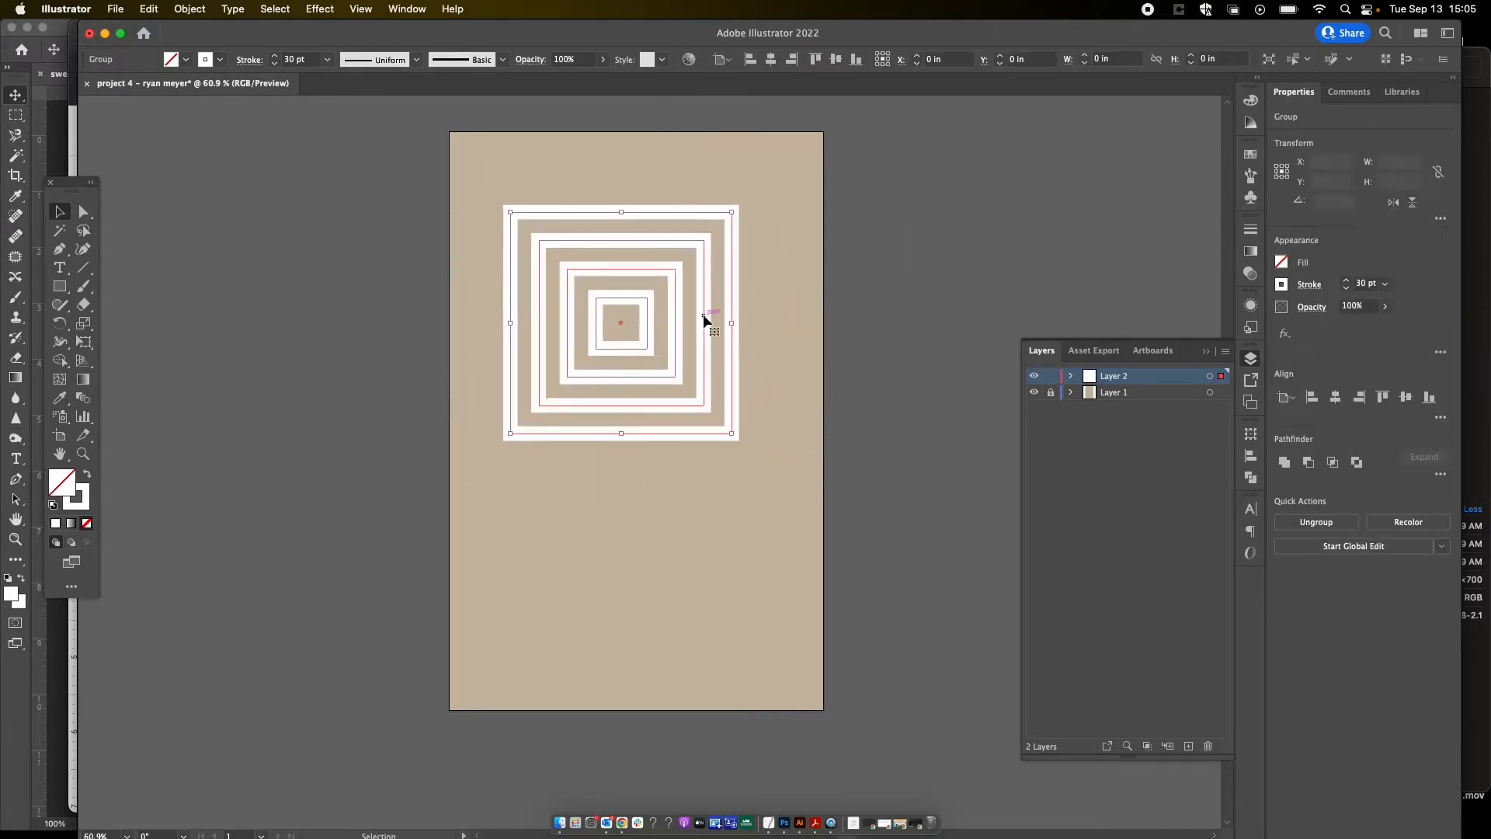
{"action": "key", "text": "super+z"}
{"action": "left_click", "coordinate": [935, 291]}
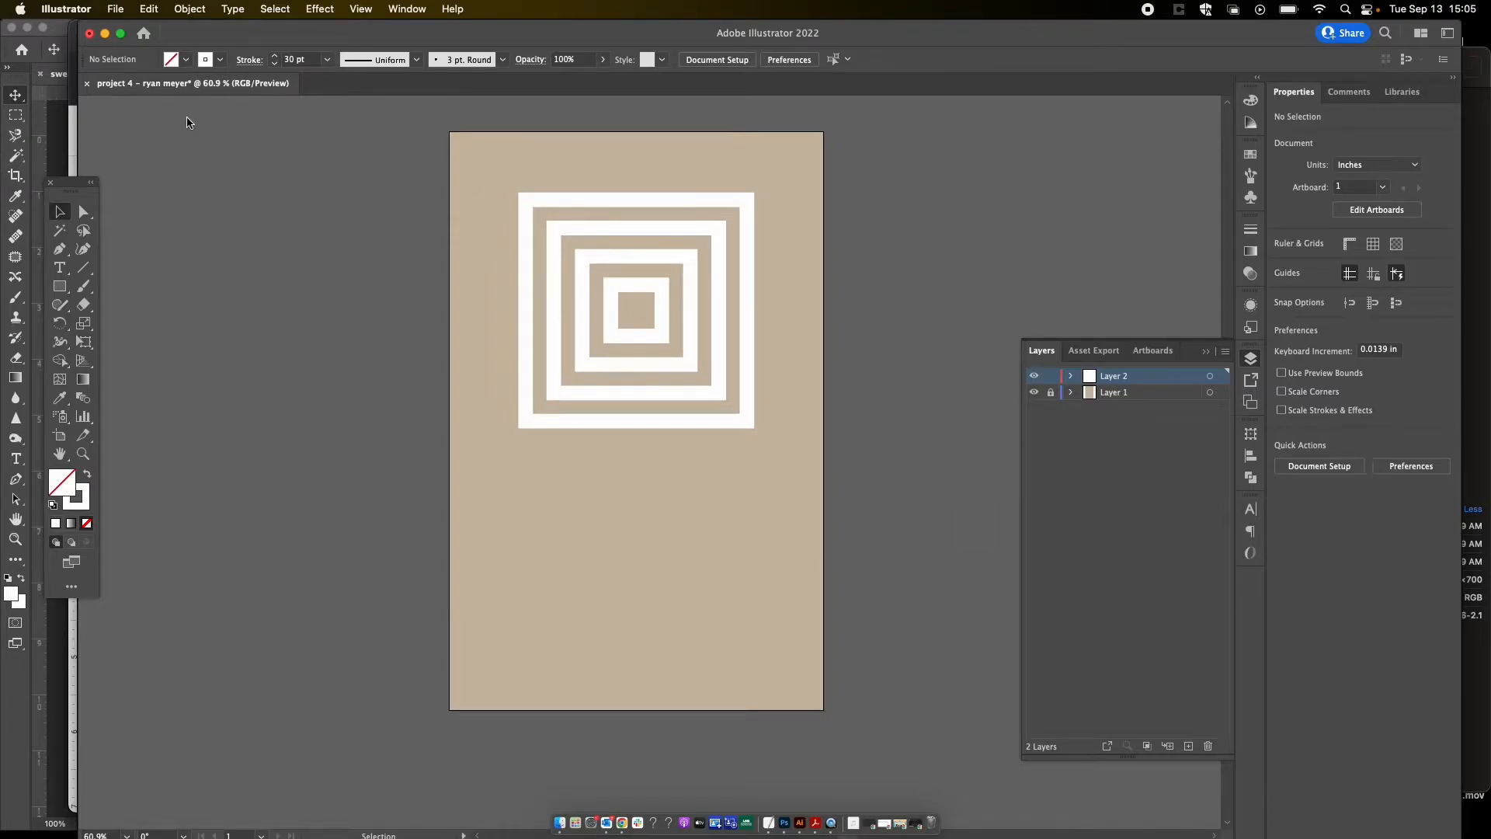
Step: Add a new layer above the squares and draw a text area about 8.35 x 3 in near the poster's lower edge containing MAZERUNNER
{"action": "left_click", "coordinate": [60, 272]}
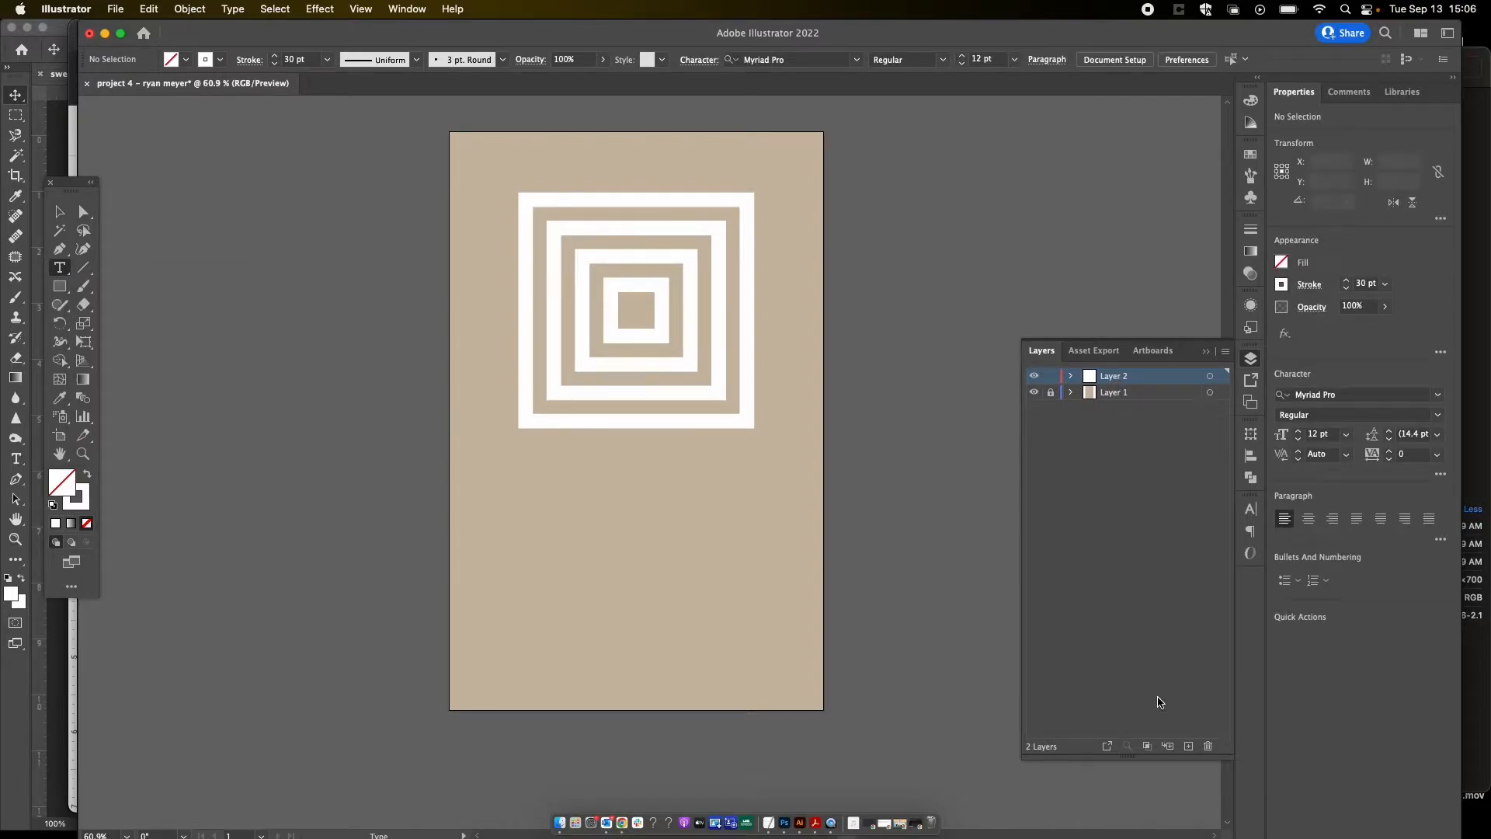
{"action": "left_click", "coordinate": [1188, 746]}
{"action": "left_click_drag", "start_coordinate": [490, 549], "coordinate": [775, 650]}
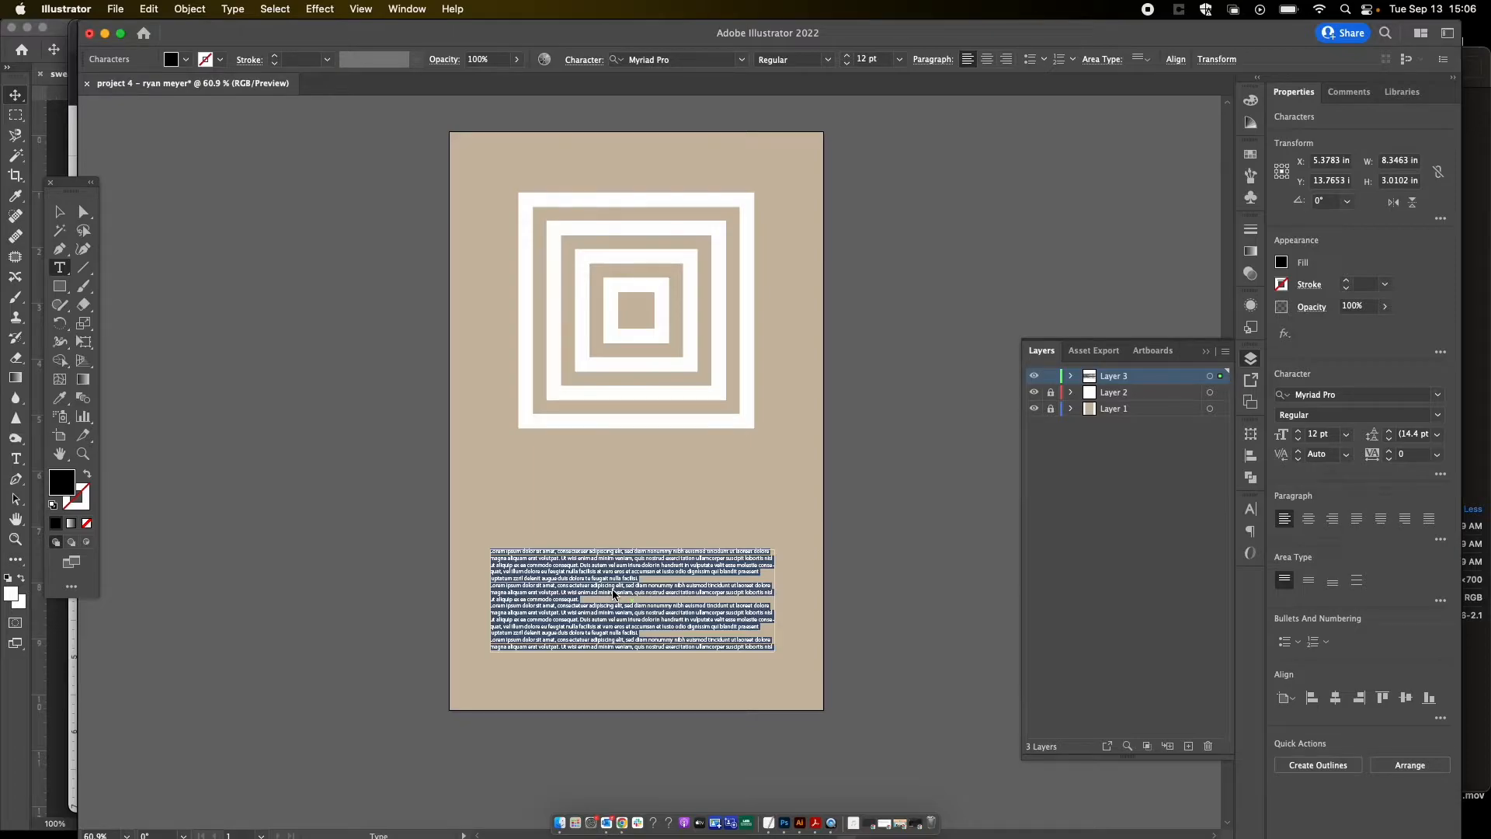
{"action": "type", "text": "WACKRUNNER"}
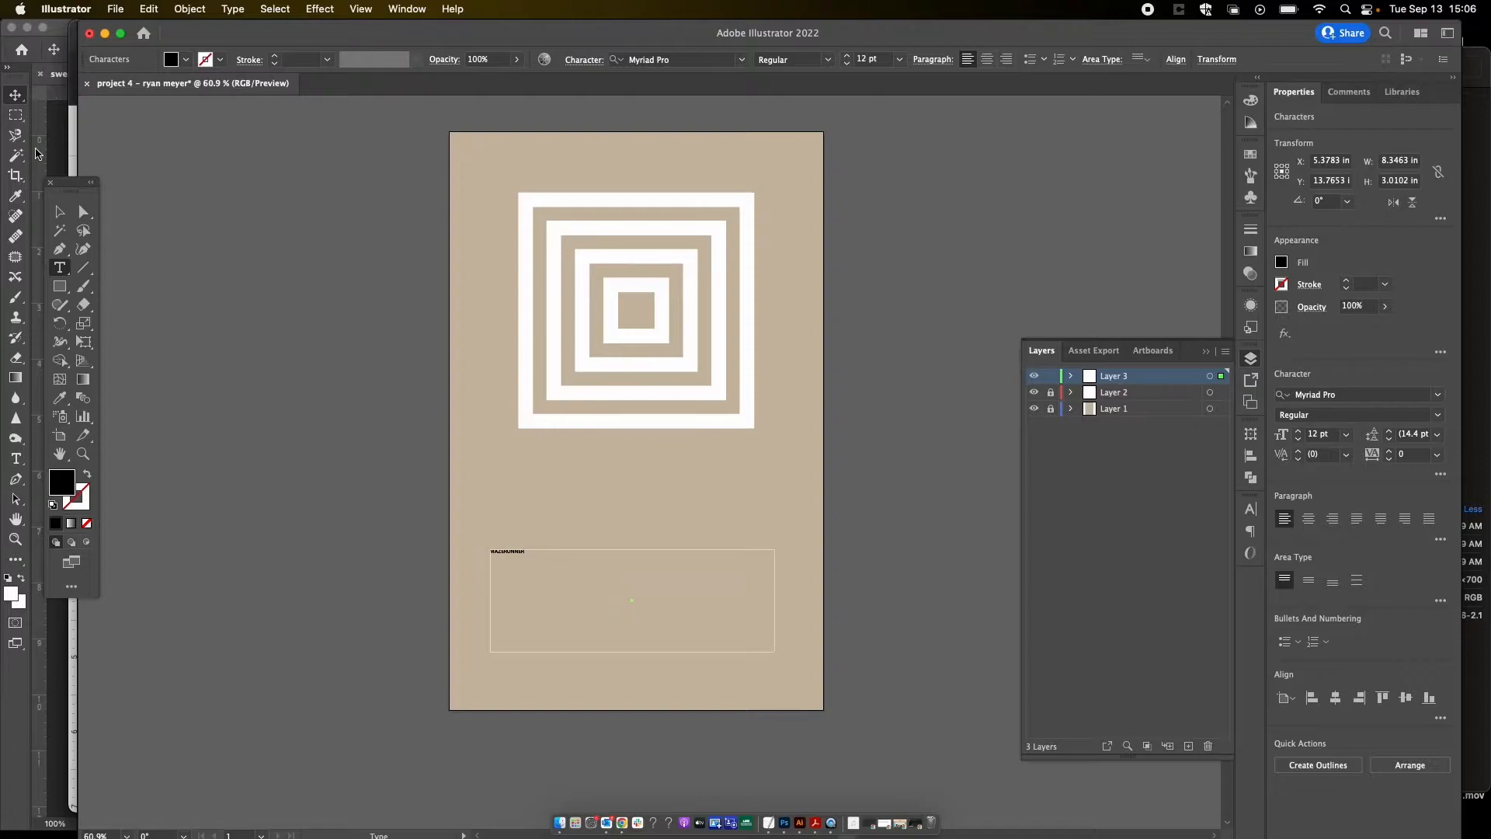
{"action": "left_click", "coordinate": [60, 215]}
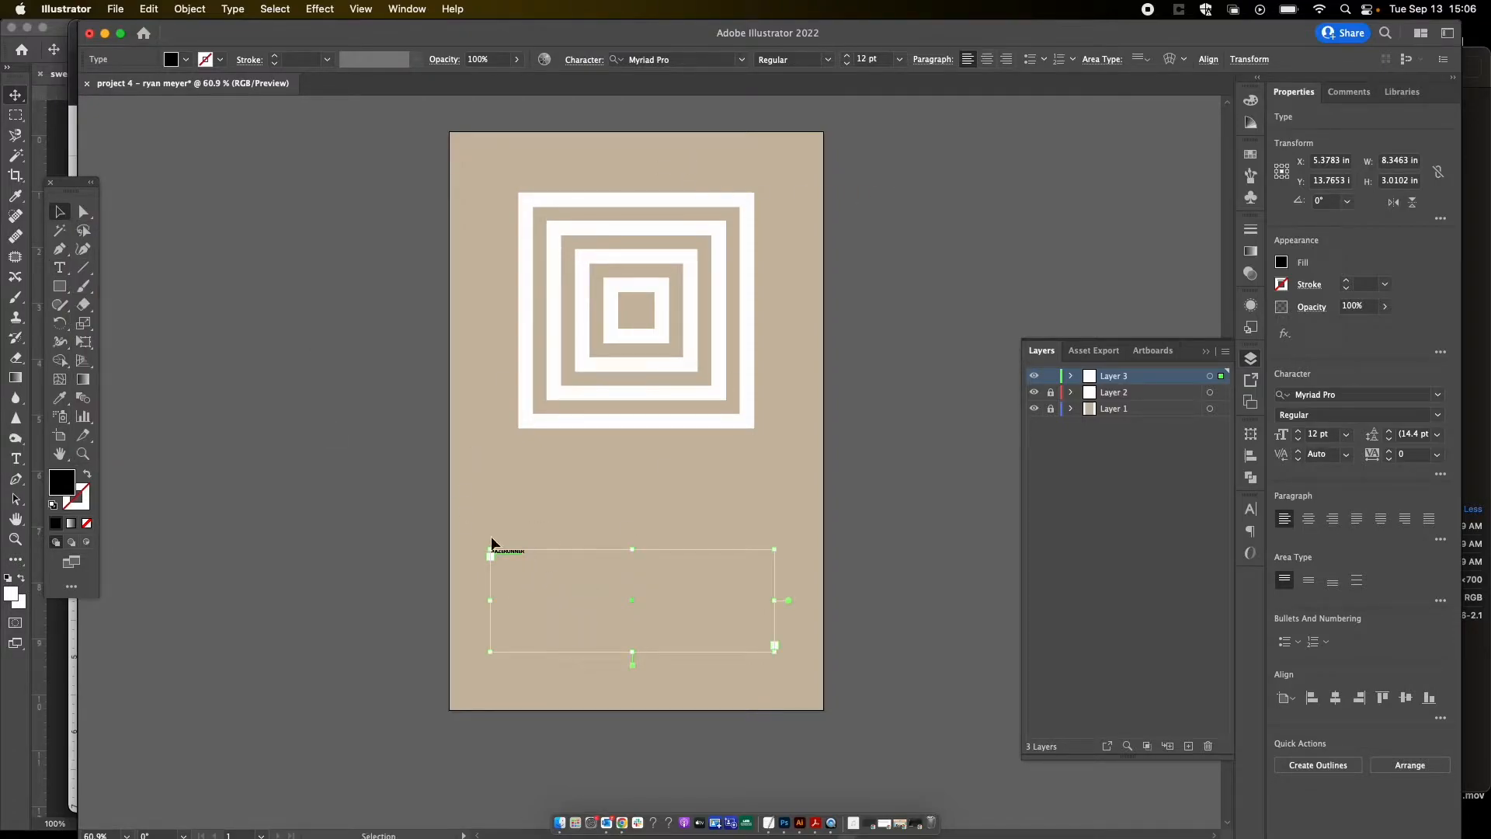
Step: Examine the MAZERUNNER text up close and its placement on the whole poster
{"action": "scroll", "coordinate": [491, 542], "scroll_direction": "up", "scroll_amount": 5}
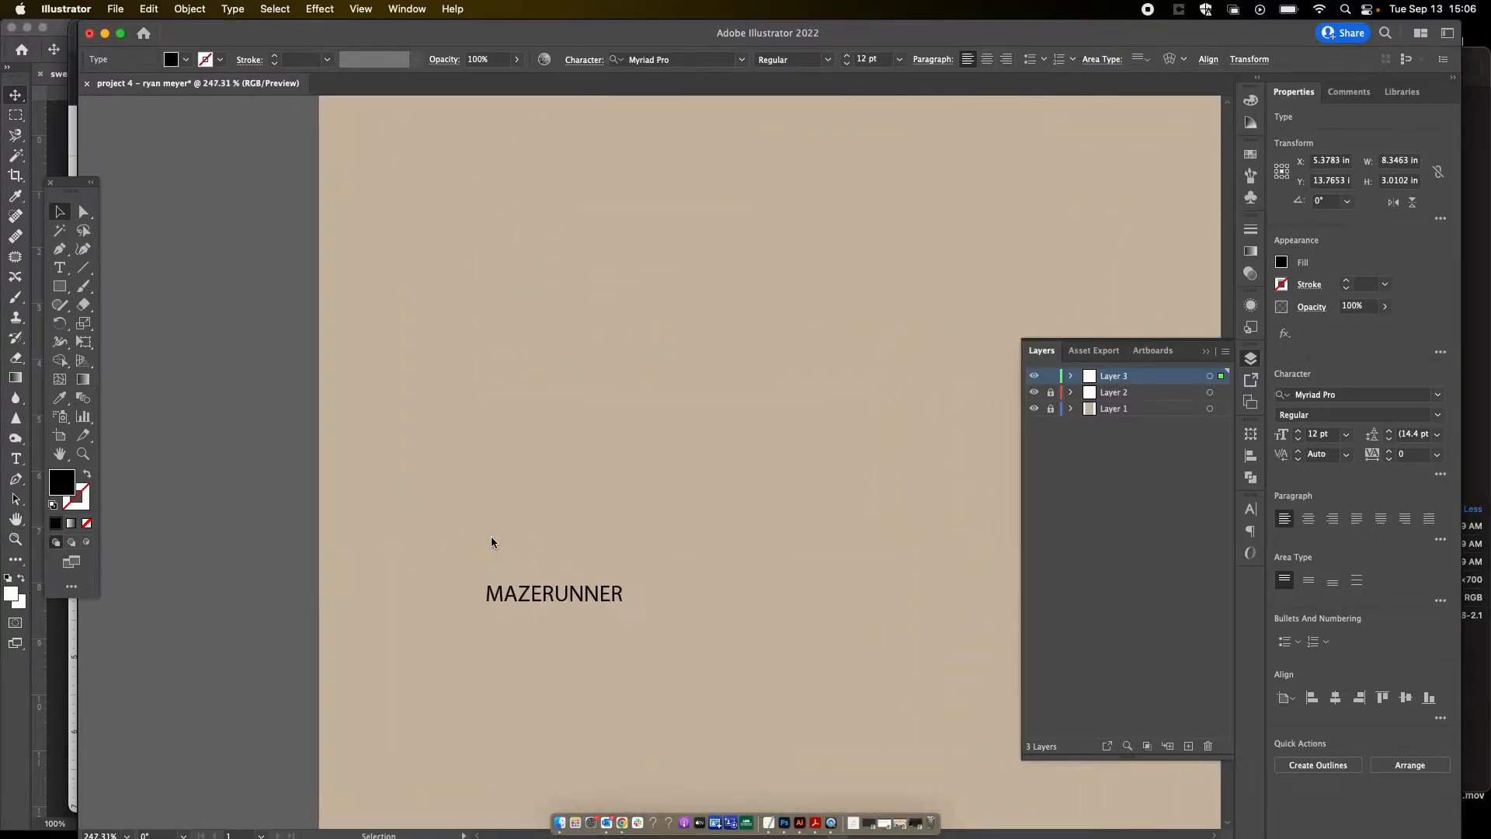
{"action": "scroll", "coordinate": [491, 542], "scroll_direction": "down", "scroll_amount": 5}
{"action": "scroll", "coordinate": [532, 582], "scroll_direction": "up", "scroll_amount": 2}
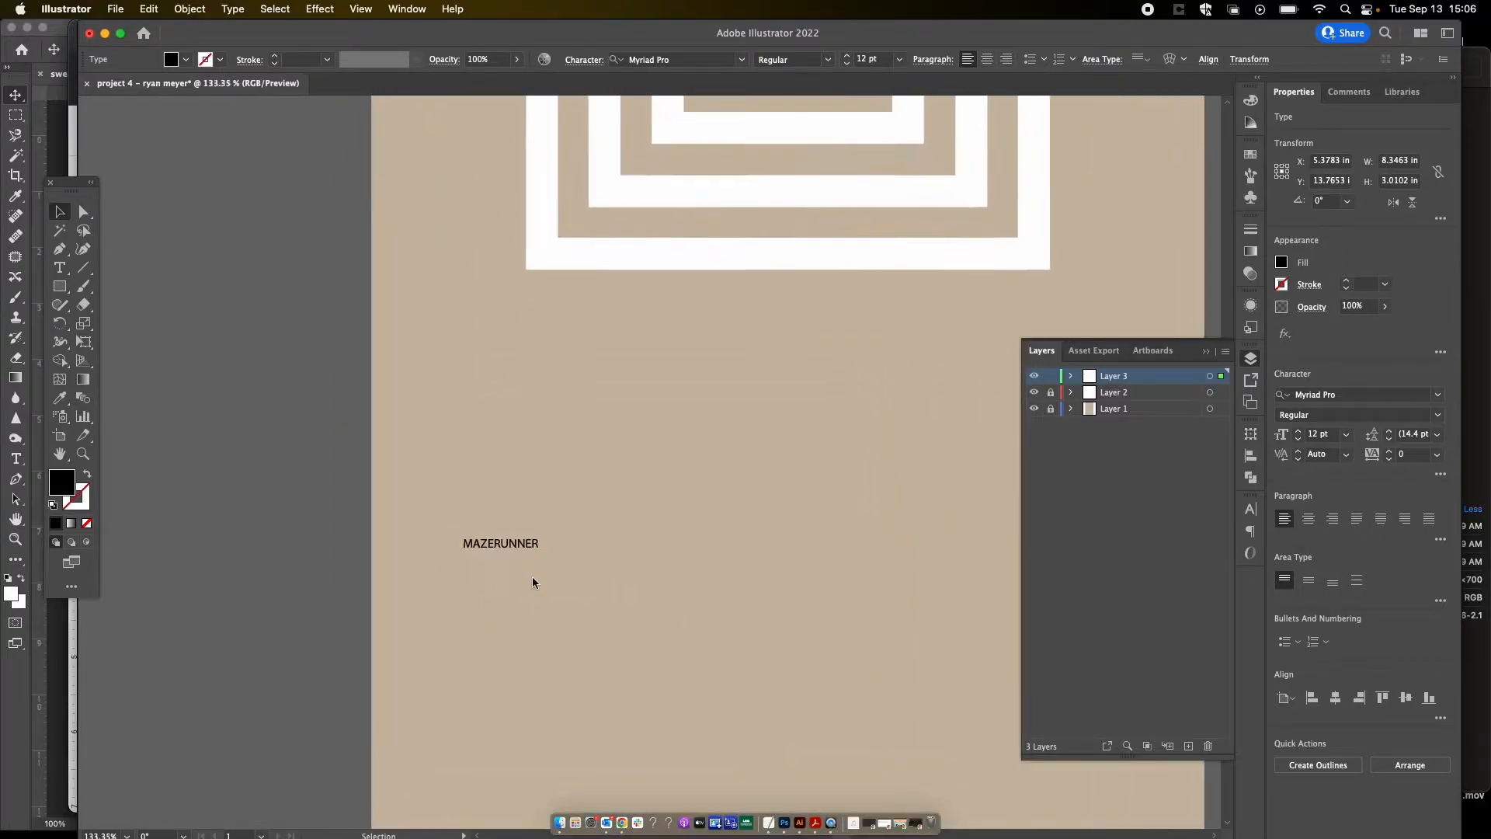
{"action": "scroll", "coordinate": [533, 582], "scroll_direction": "down", "scroll_amount": 3}
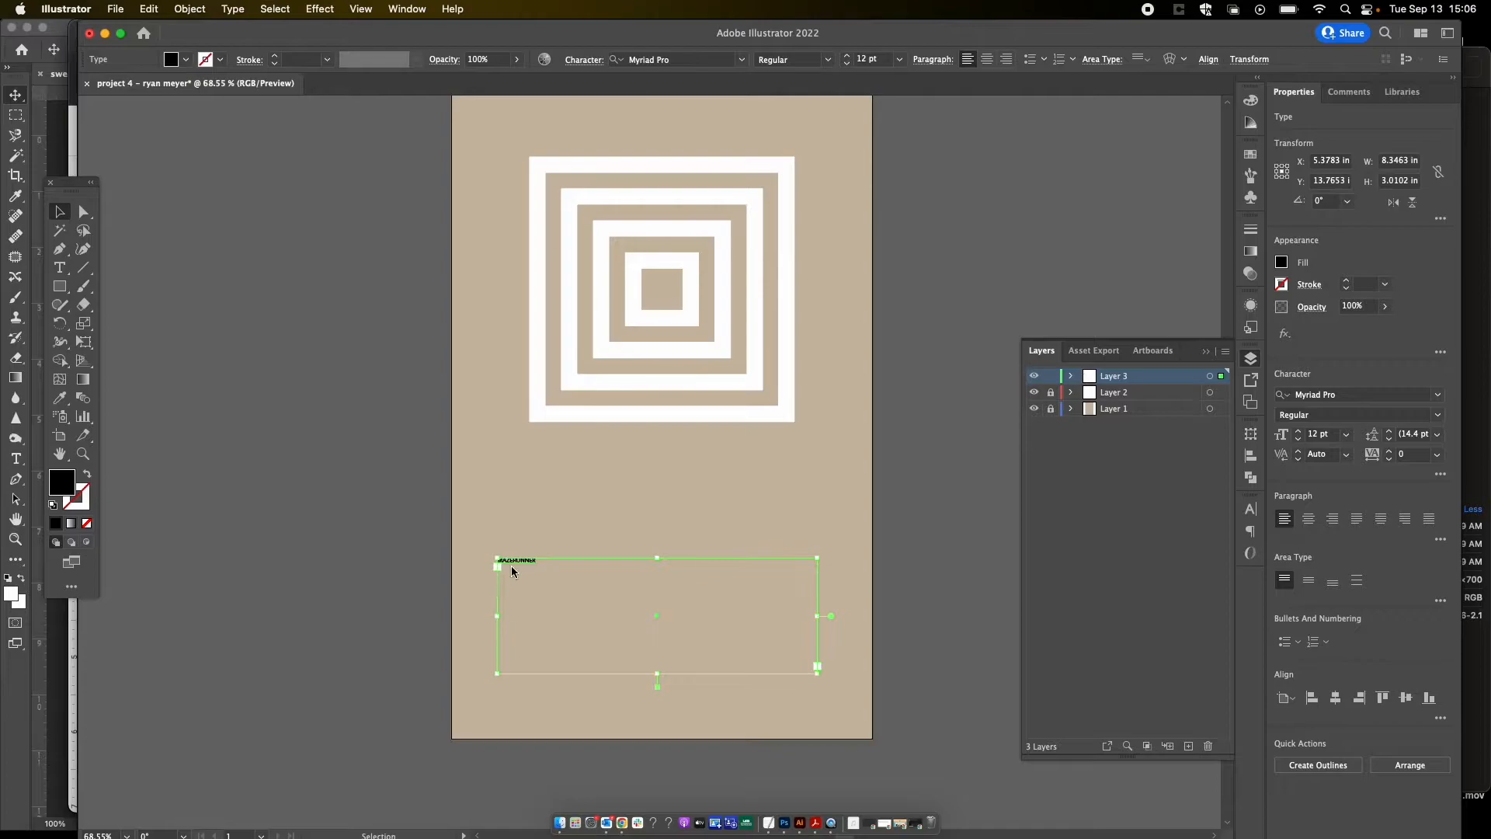
{"action": "scroll", "coordinate": [511, 565], "scroll_direction": "up", "scroll_amount": 5}
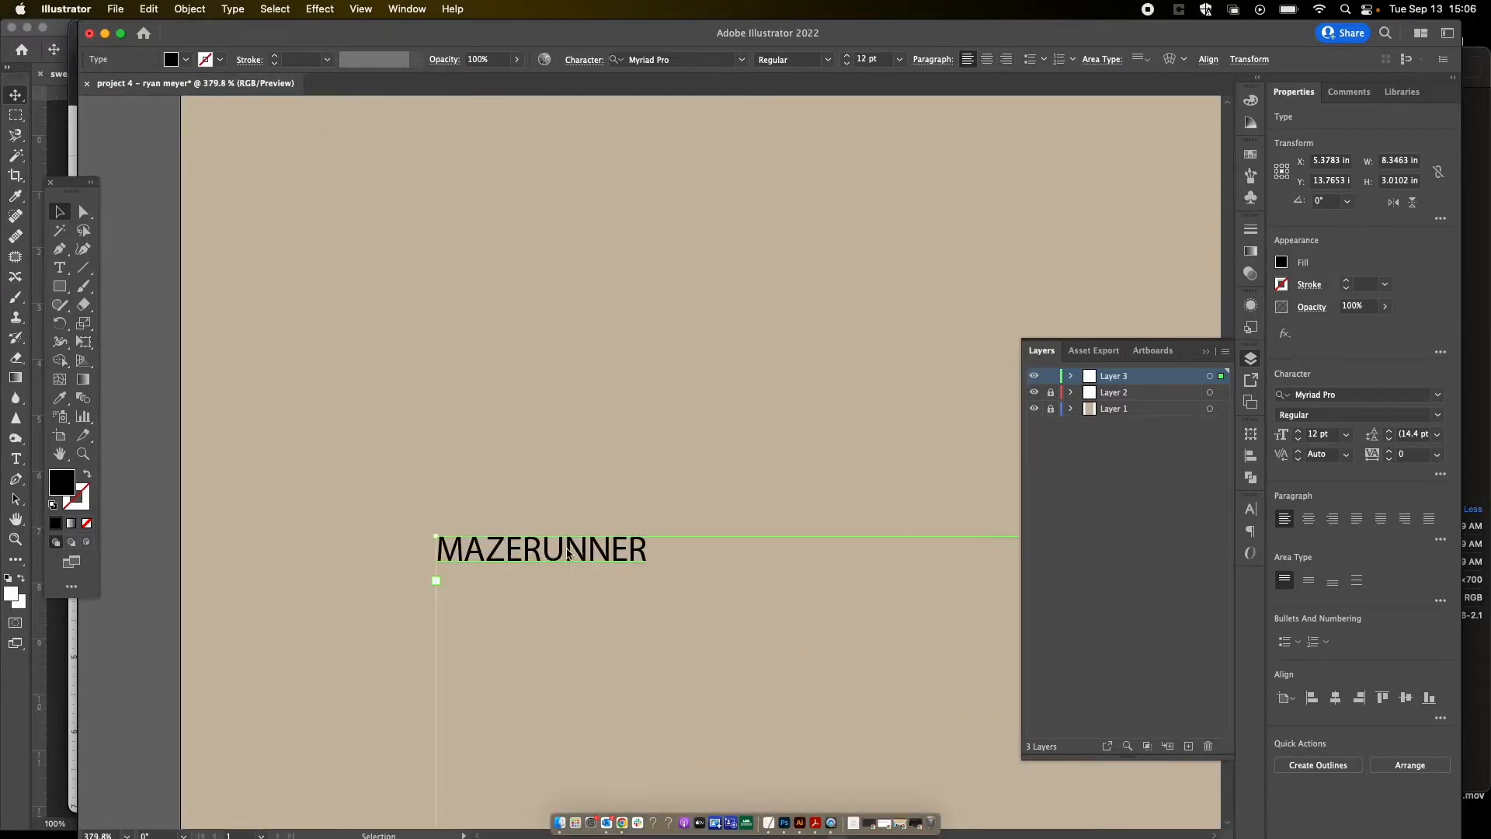
{"action": "scroll", "coordinate": [565, 548], "scroll_direction": "down", "scroll_amount": 6}
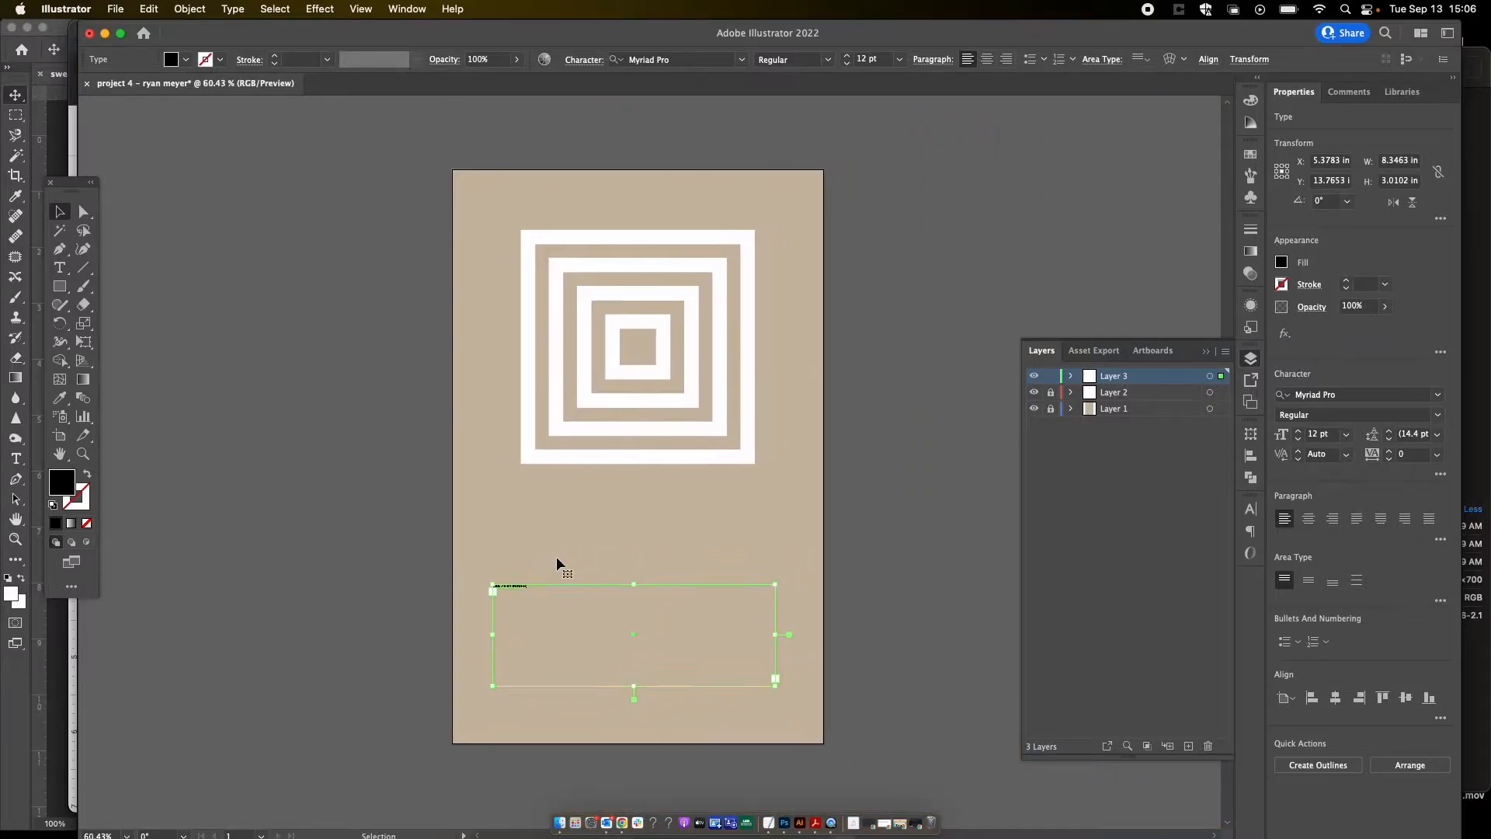
{"action": "scroll", "coordinate": [470, 581], "scroll_direction": "up", "scroll_amount": 2}
{"action": "scroll", "coordinate": [469, 582], "scroll_direction": "down", "scroll_amount": 2}
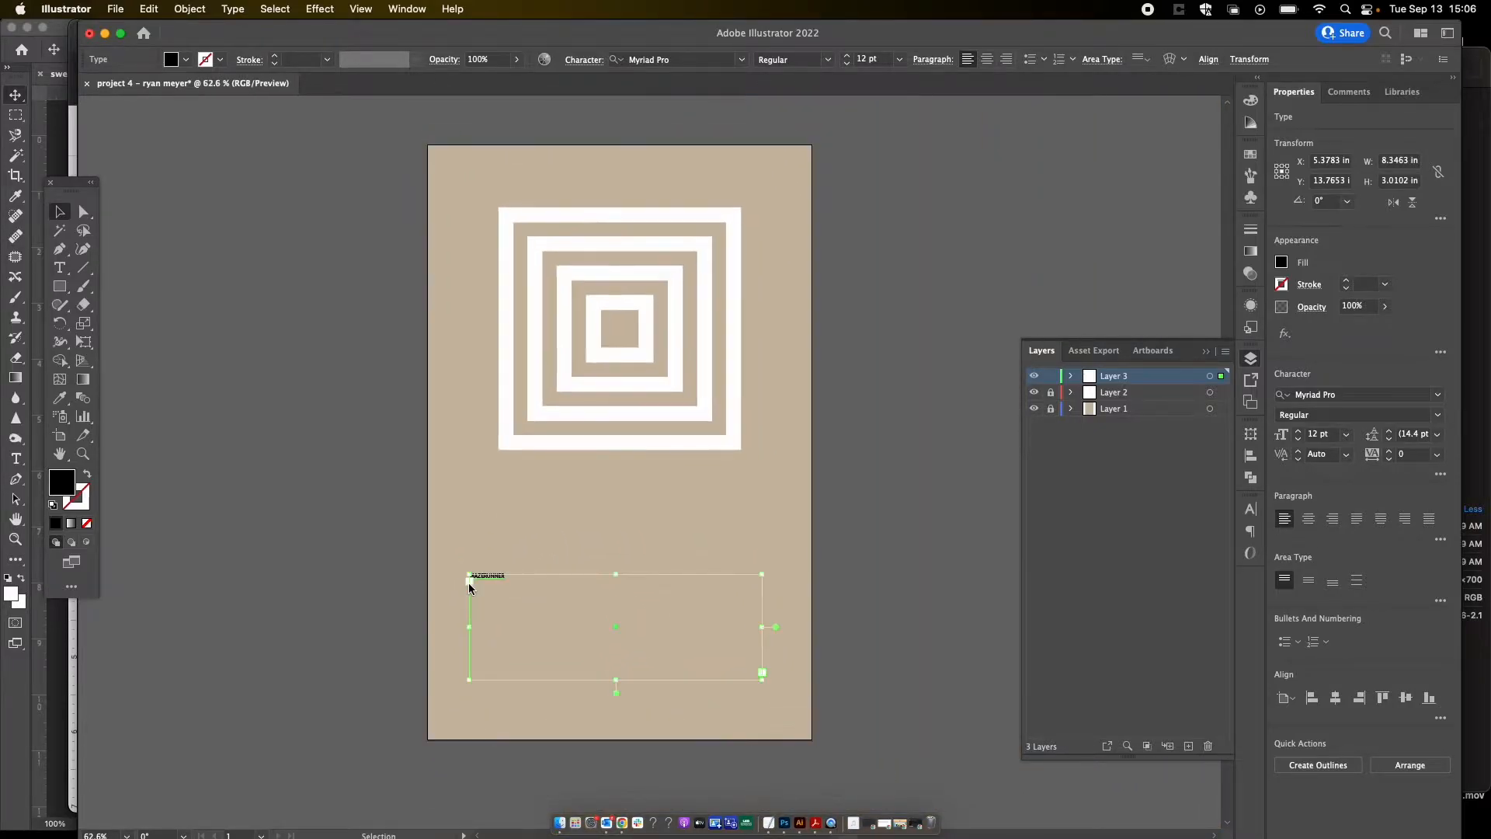
{"action": "scroll", "coordinate": [503, 520], "scroll_direction": "up", "scroll_amount": 1}
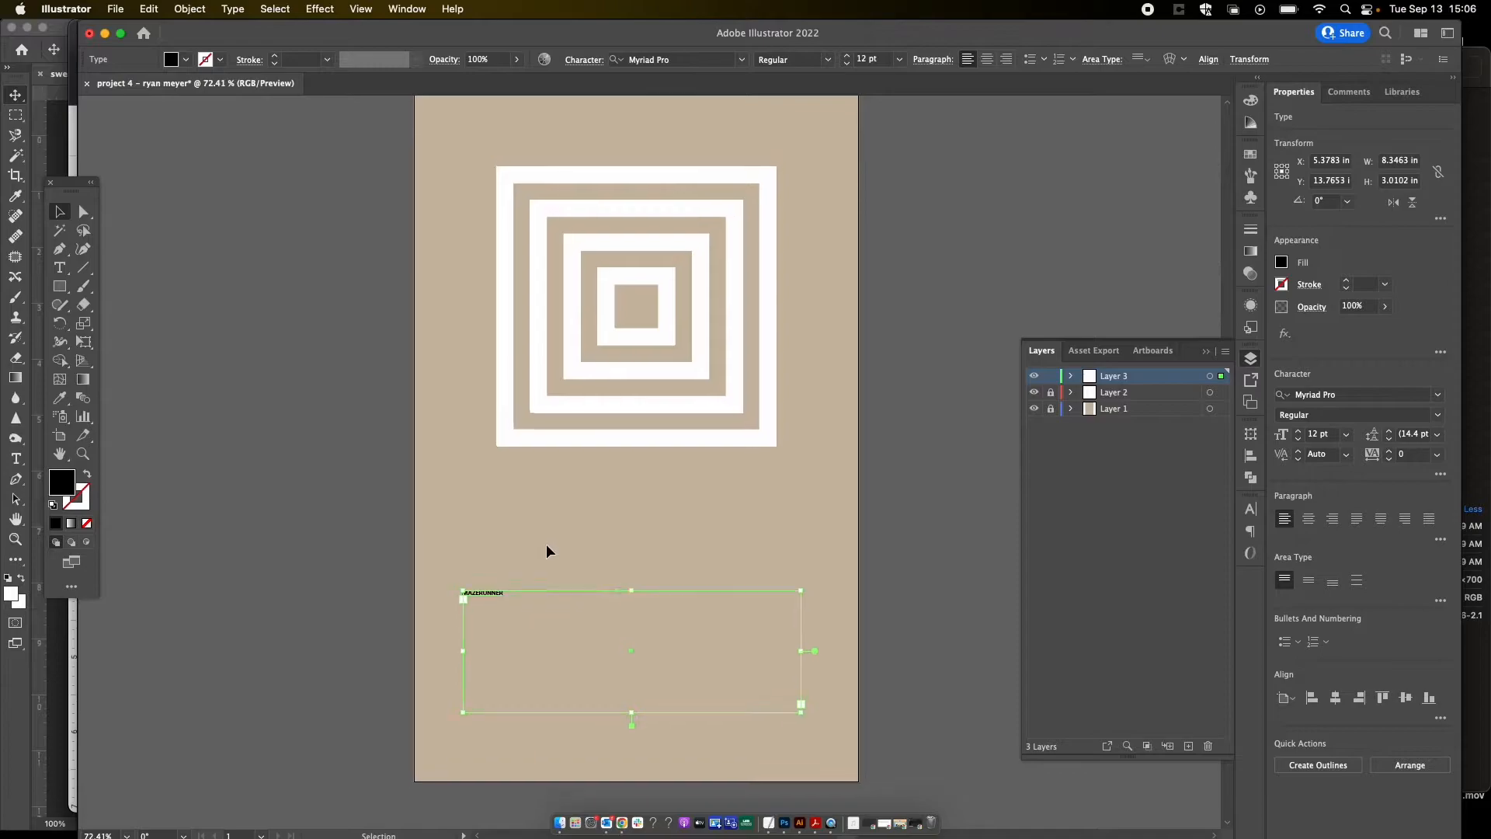
{"action": "scroll", "coordinate": [547, 547], "scroll_direction": "up", "scroll_amount": 1}
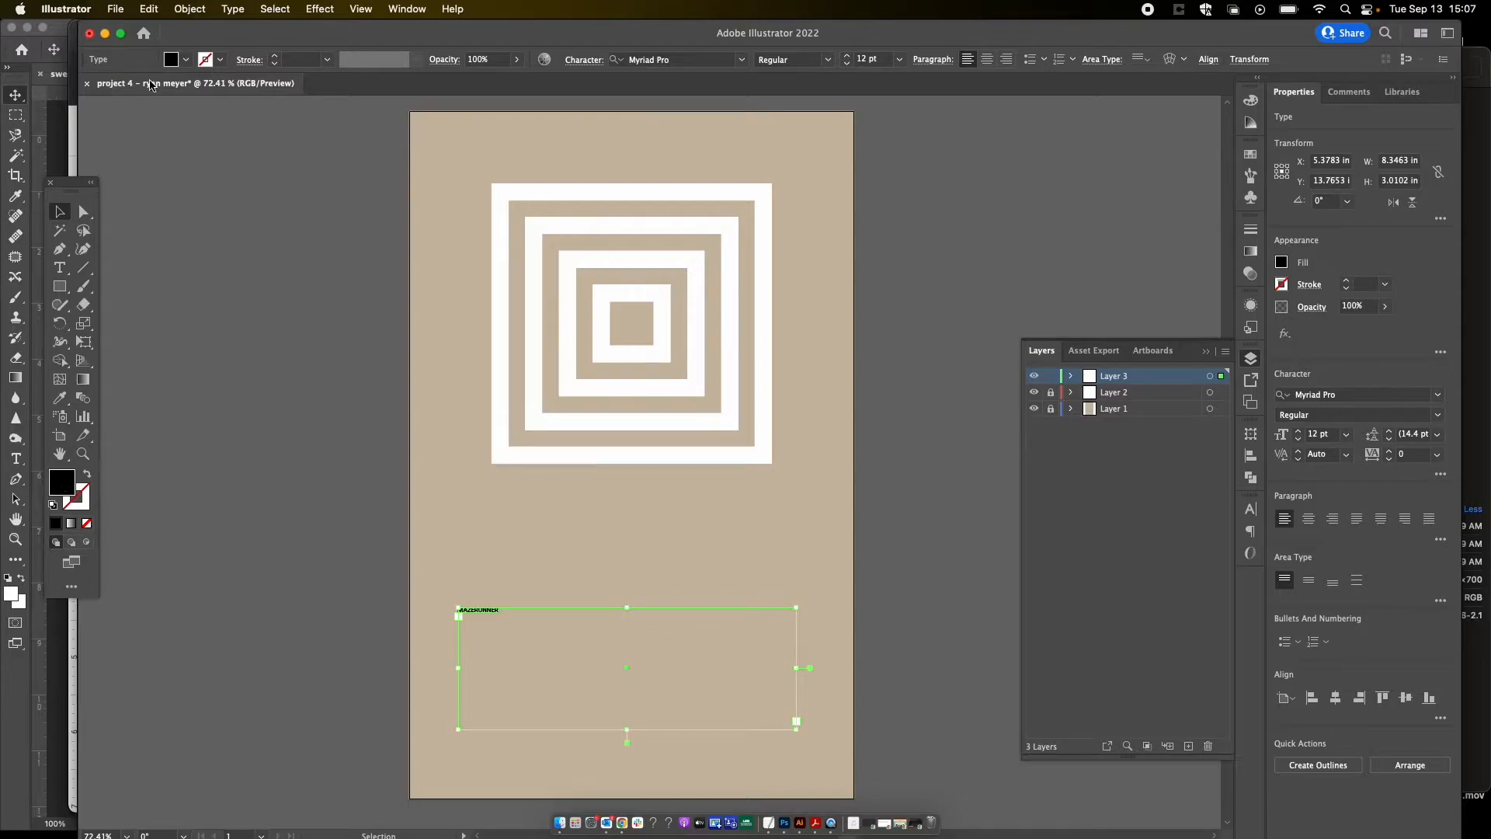
Step: Set the MAZERUNNER text's fill to white and deselect it
{"action": "left_click", "coordinate": [186, 62]}
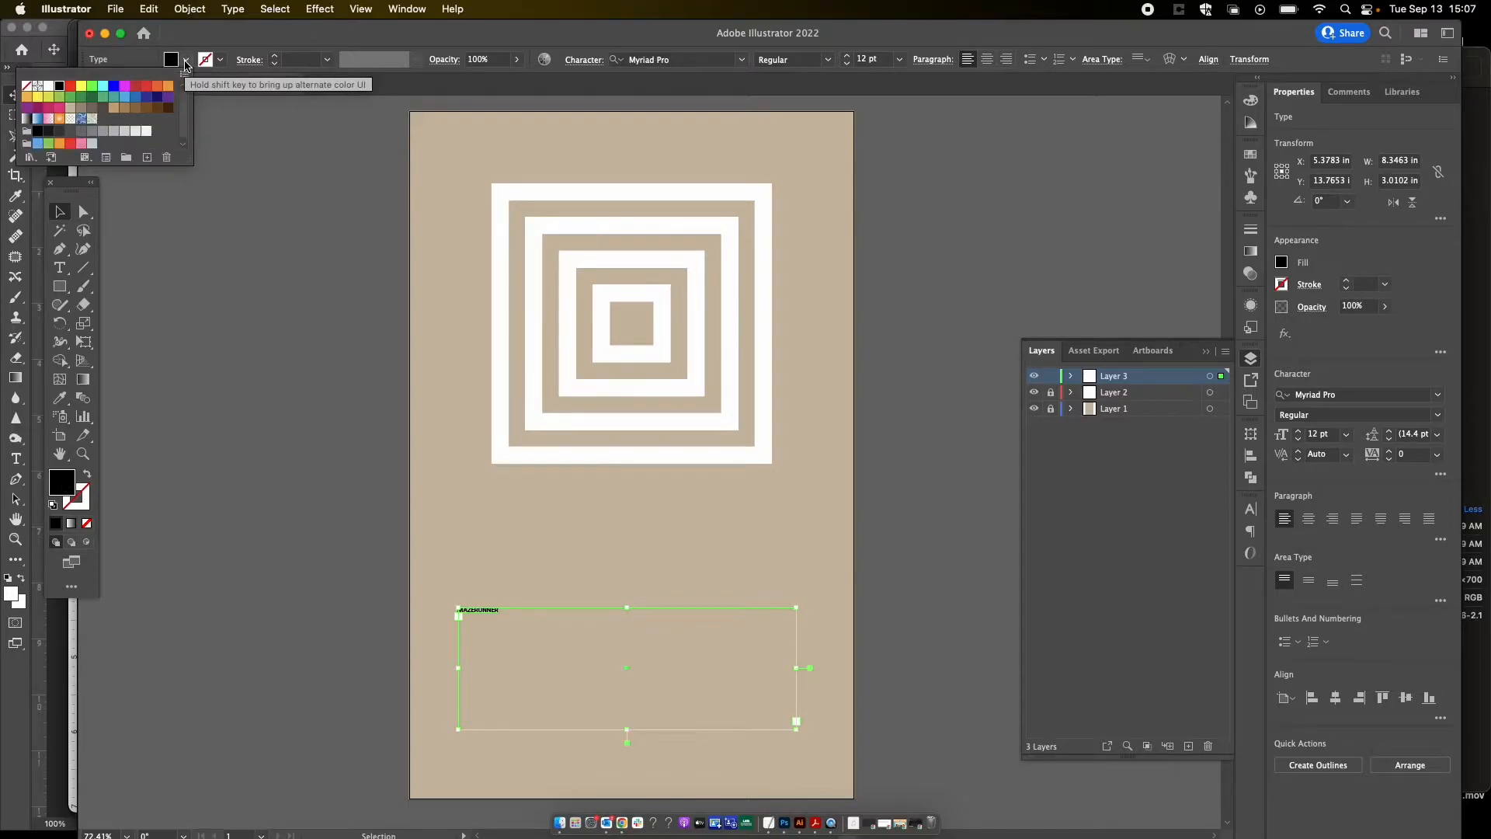
{"action": "left_click", "coordinate": [48, 85]}
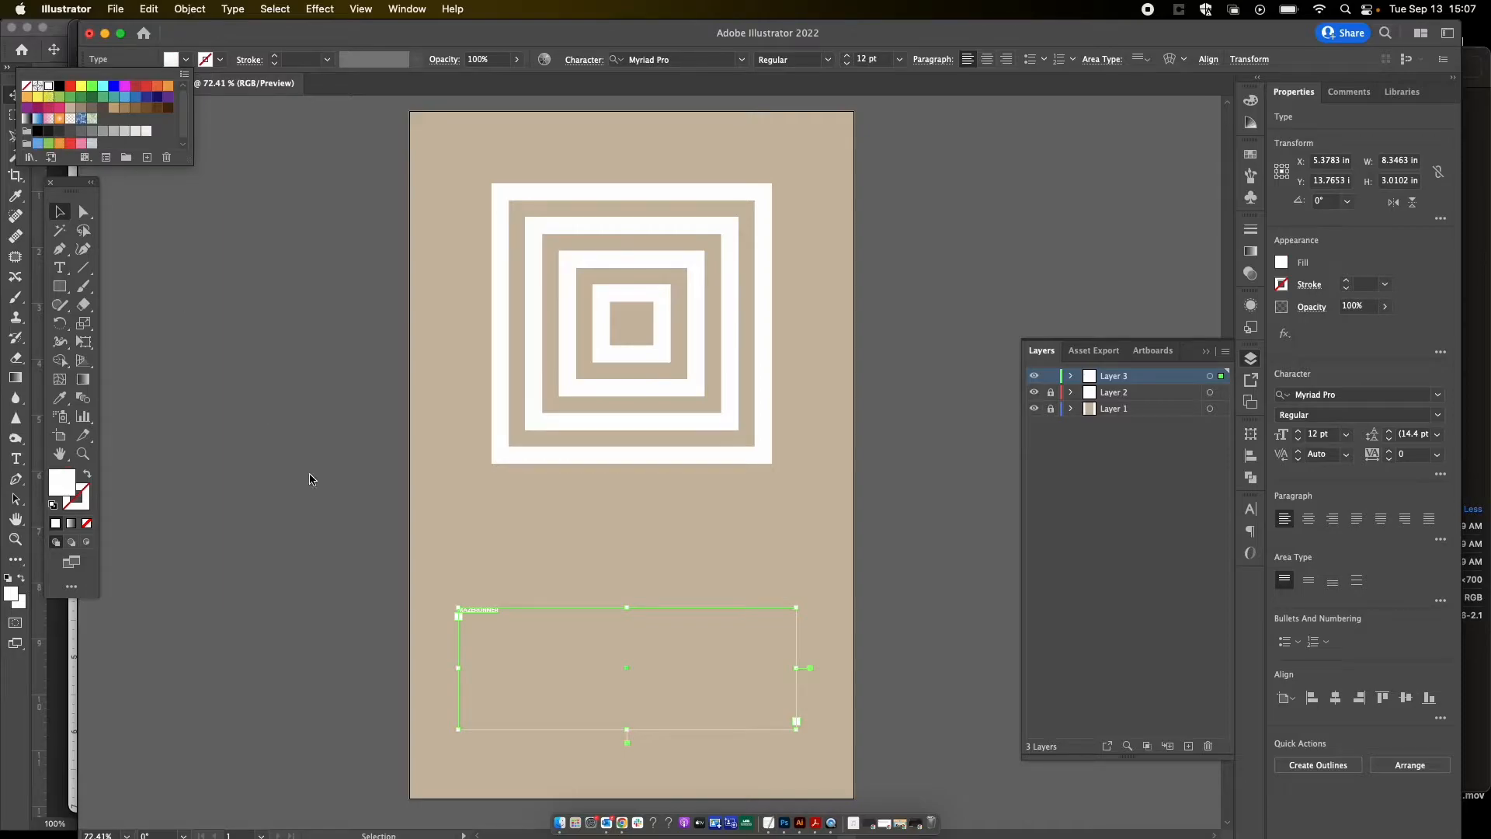
{"action": "left_click", "coordinate": [361, 561]}
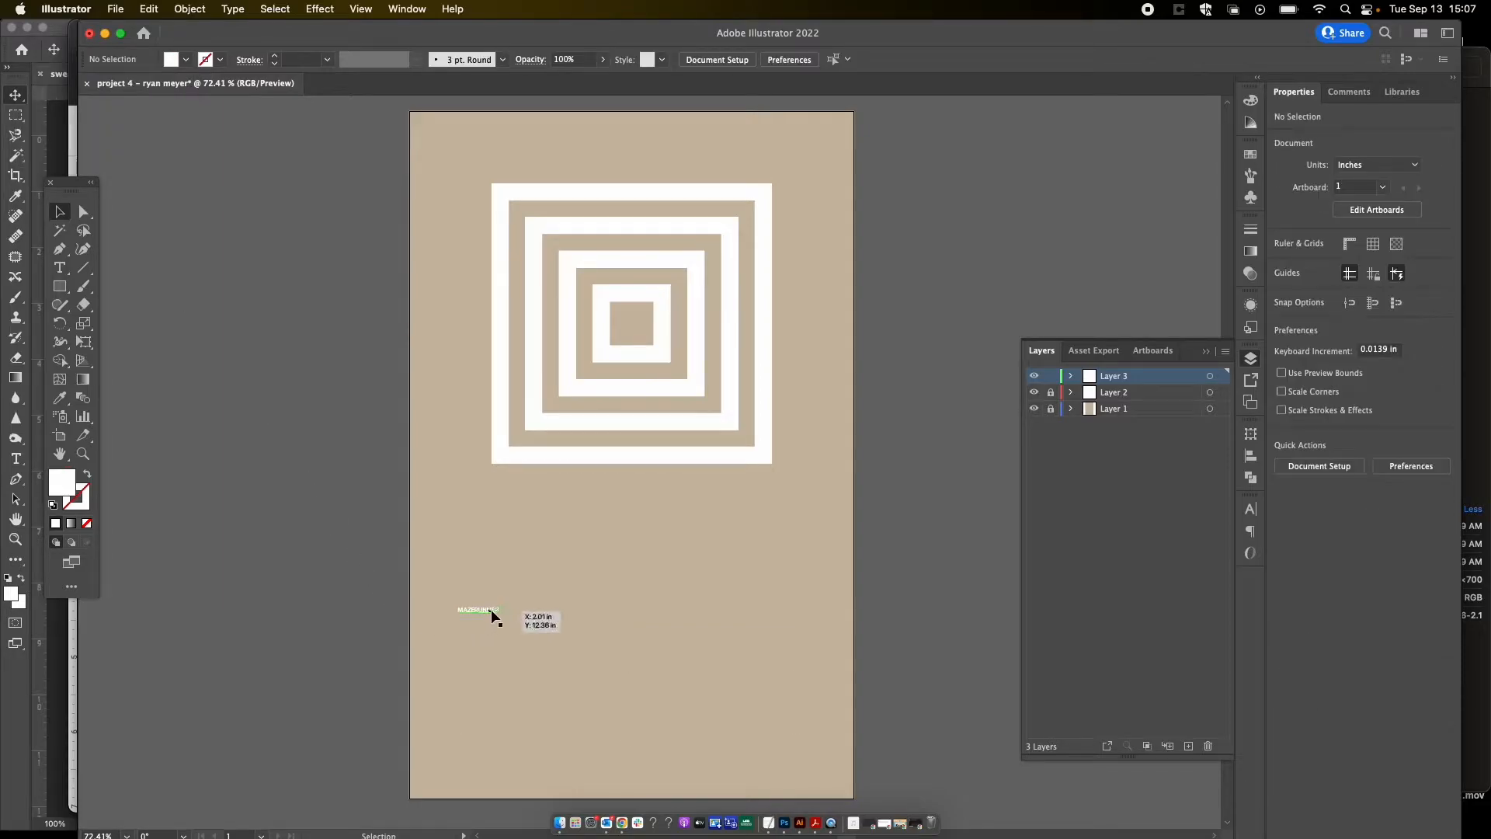
Step: Centre-align the MAZERUNNER text within its text area and centre the area horizontally on the artboard
{"action": "left_click", "coordinate": [496, 608]}
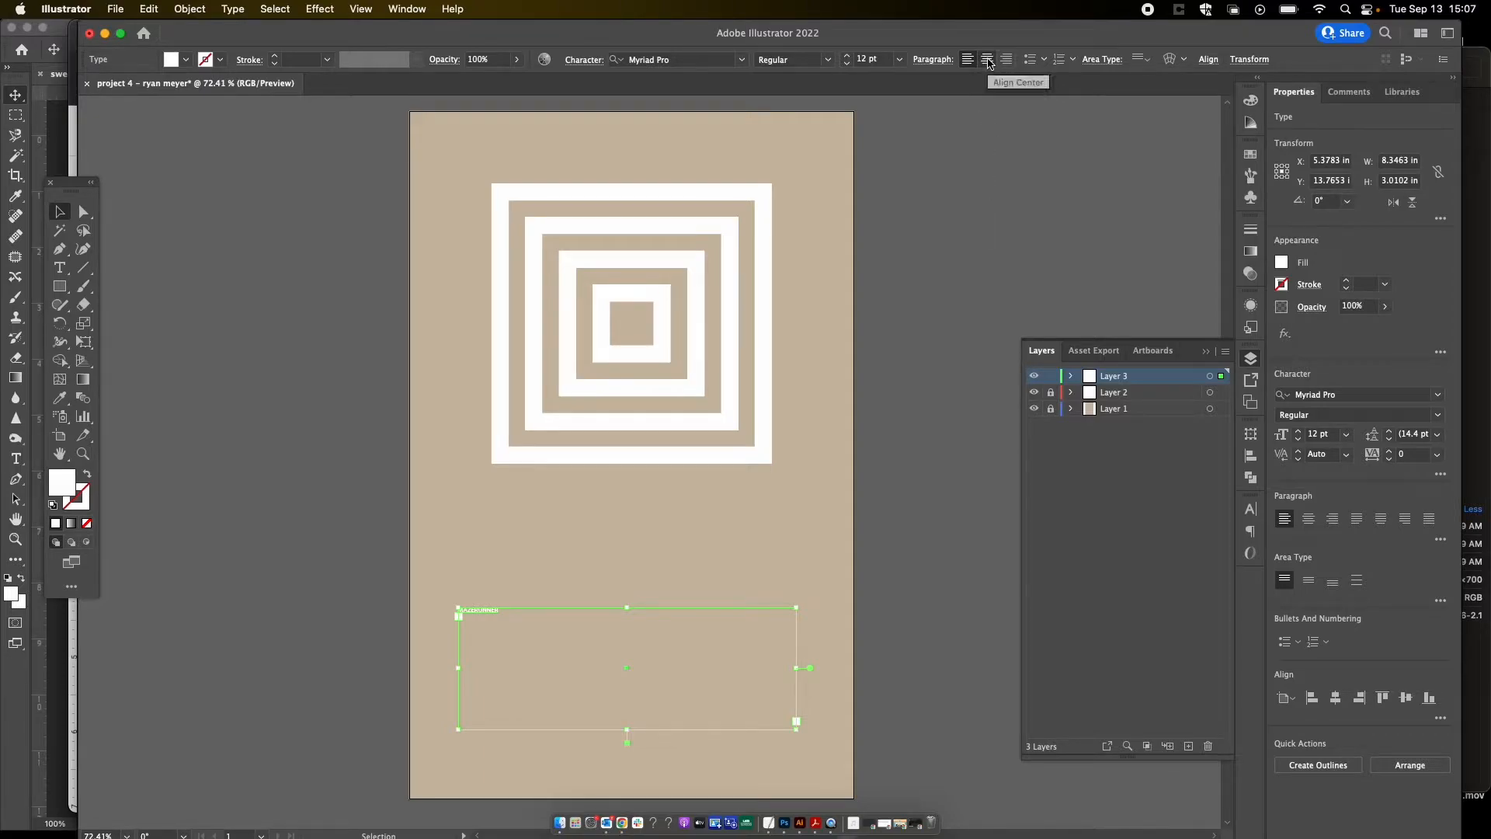
{"action": "left_click", "coordinate": [401, 10]}
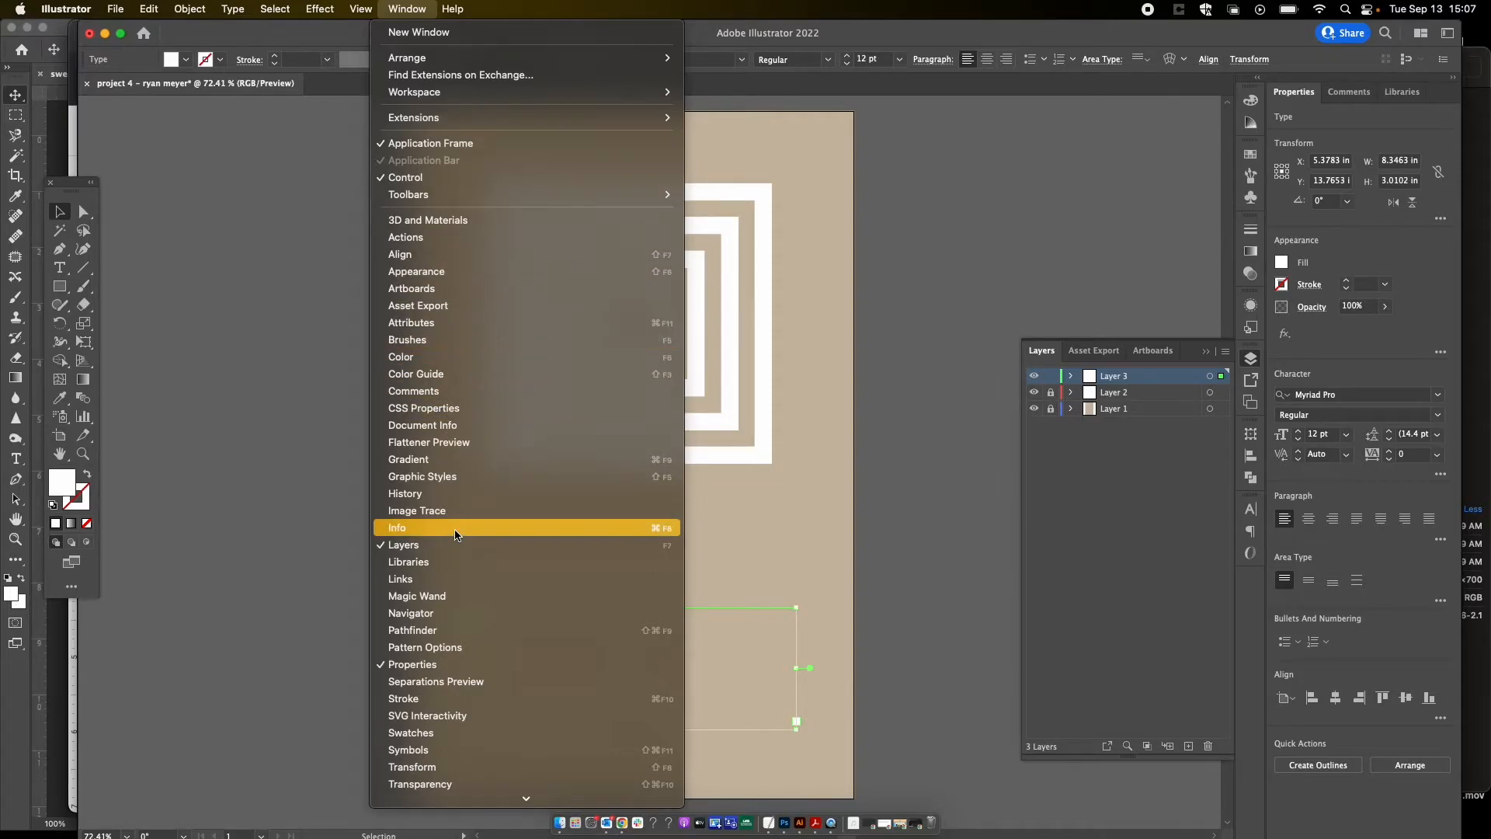
{"action": "scroll", "coordinate": [454, 529], "scroll_direction": "down", "scroll_amount": 4}
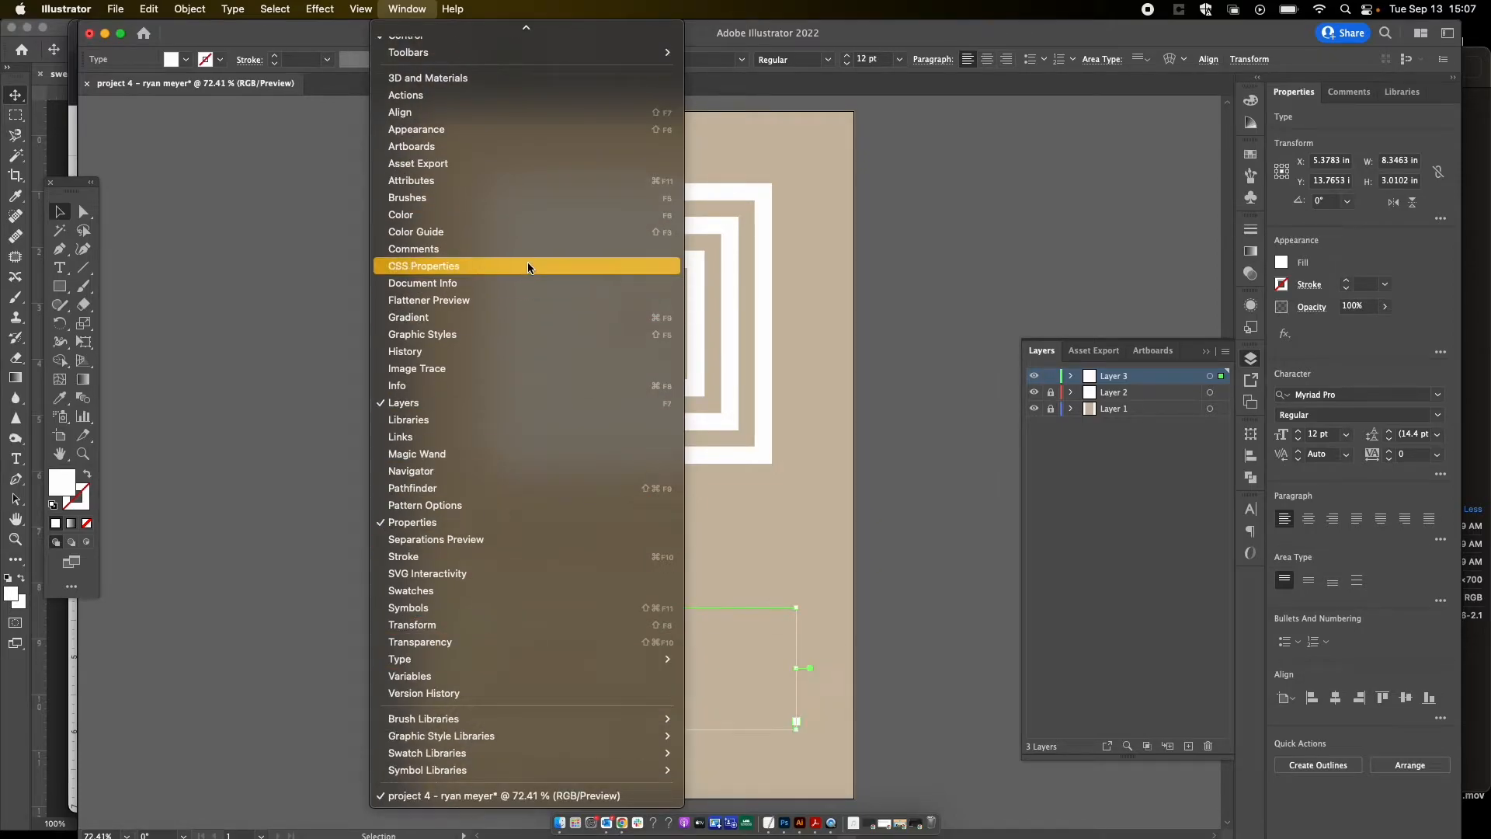
{"action": "mouse_move", "coordinate": [443, 7]}
{"action": "scroll", "coordinate": [416, 348], "scroll_direction": "down", "scroll_amount": 4}
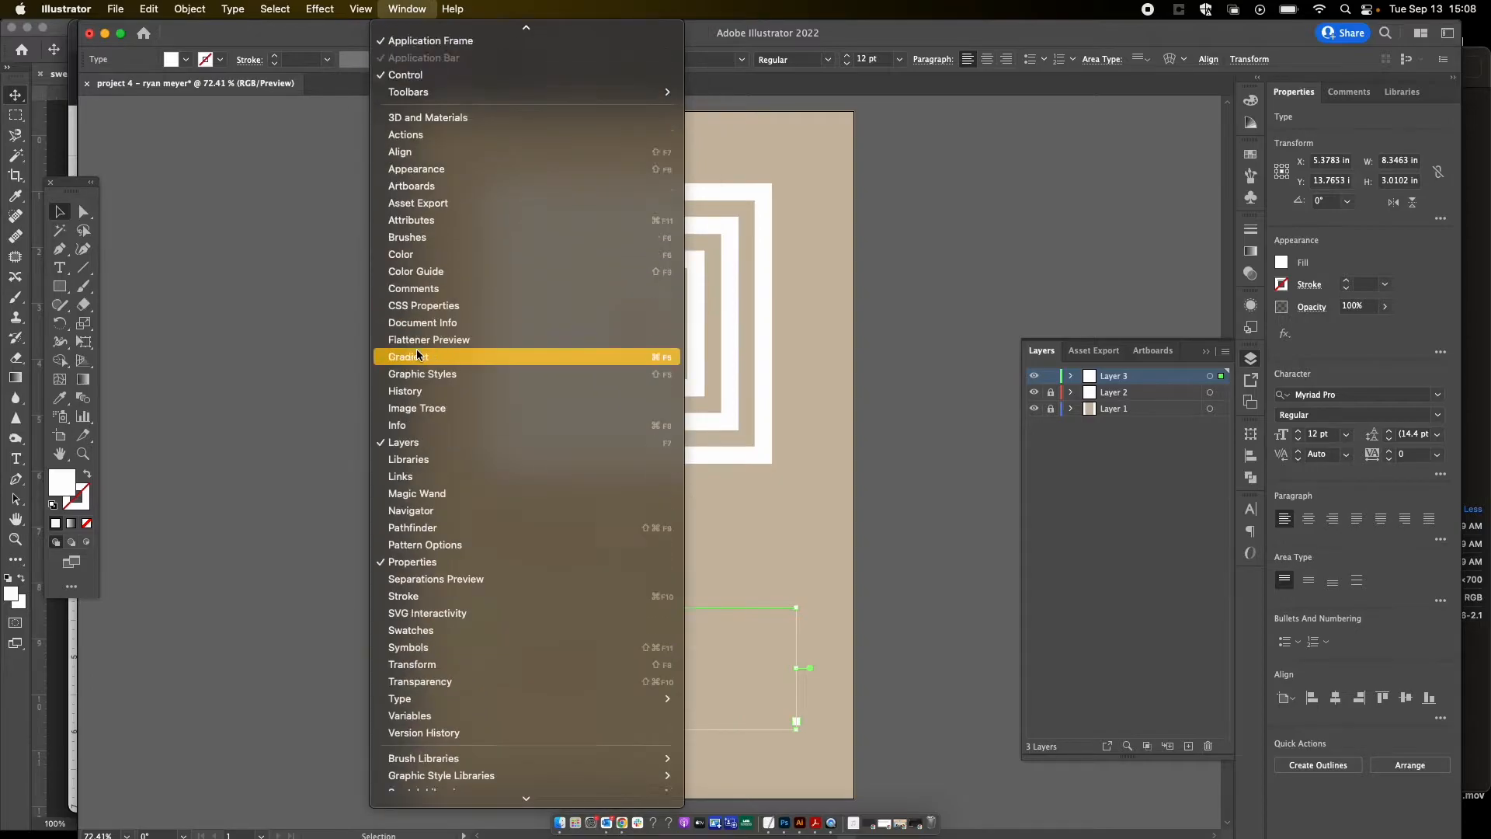
{"action": "mouse_move", "coordinate": [463, 661]}
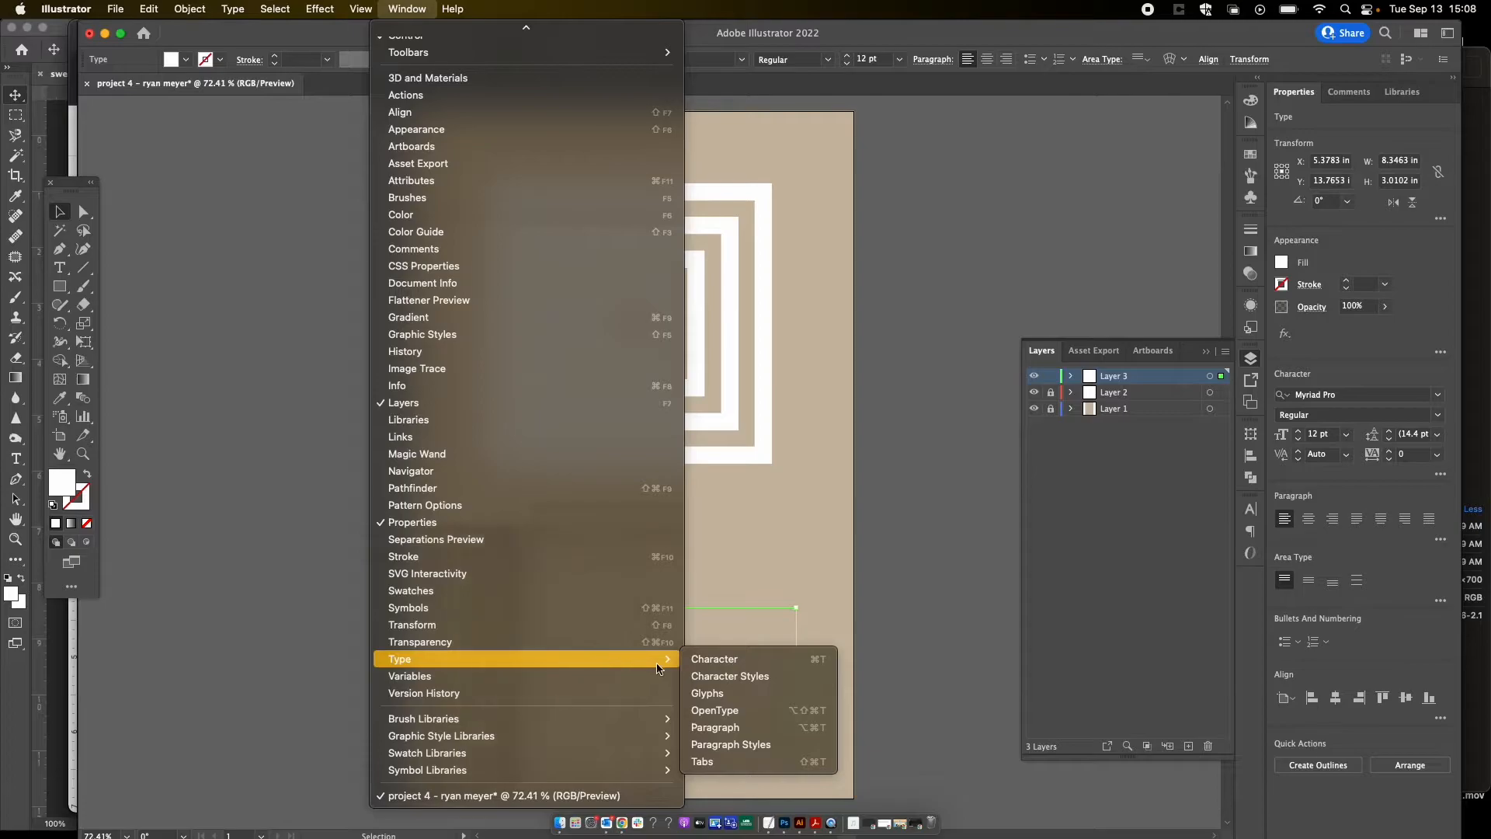
{"action": "left_click", "coordinate": [765, 658]}
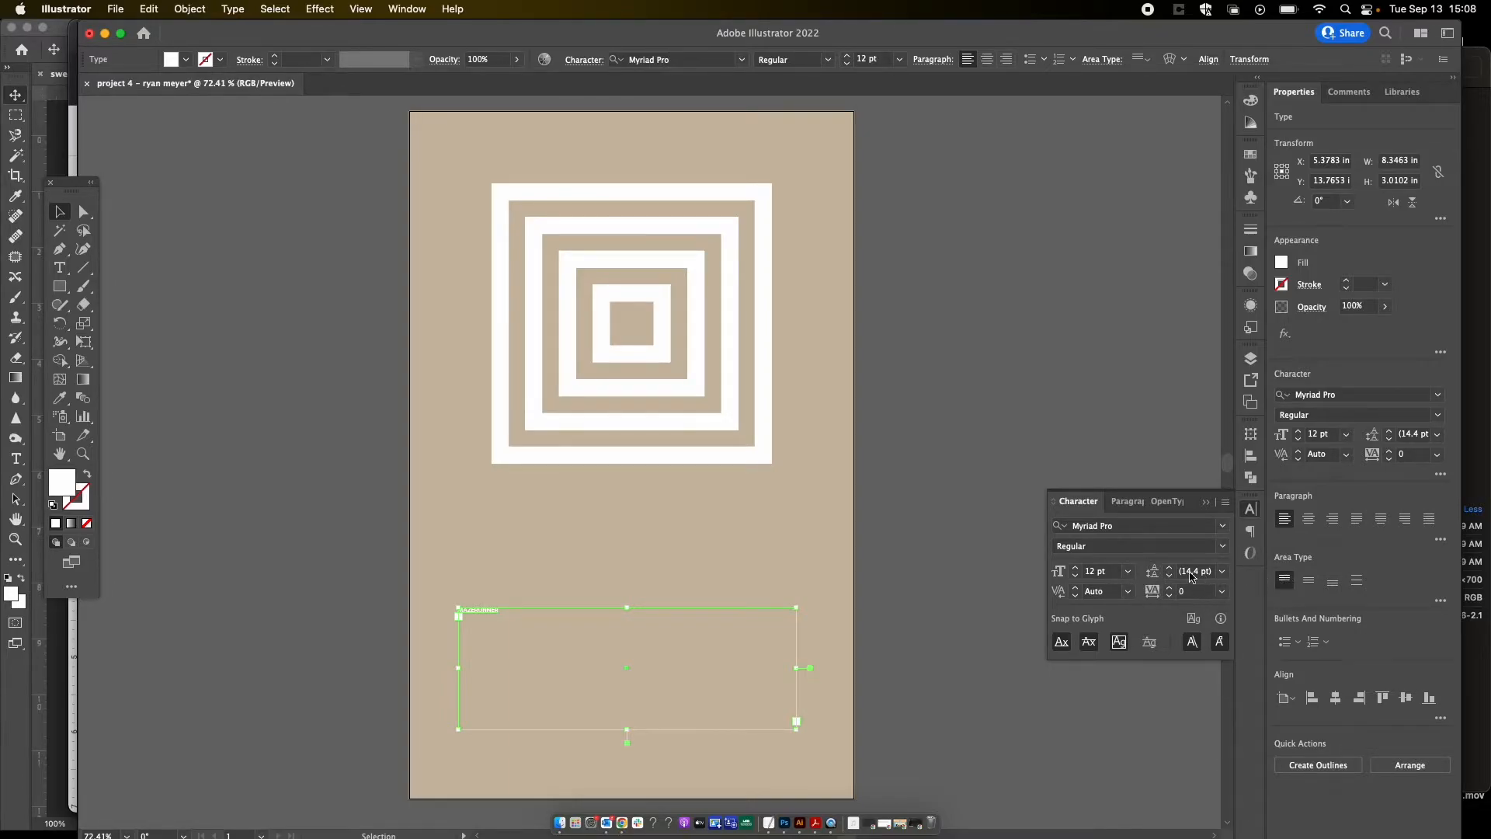
{"action": "left_click", "coordinate": [1132, 503]}
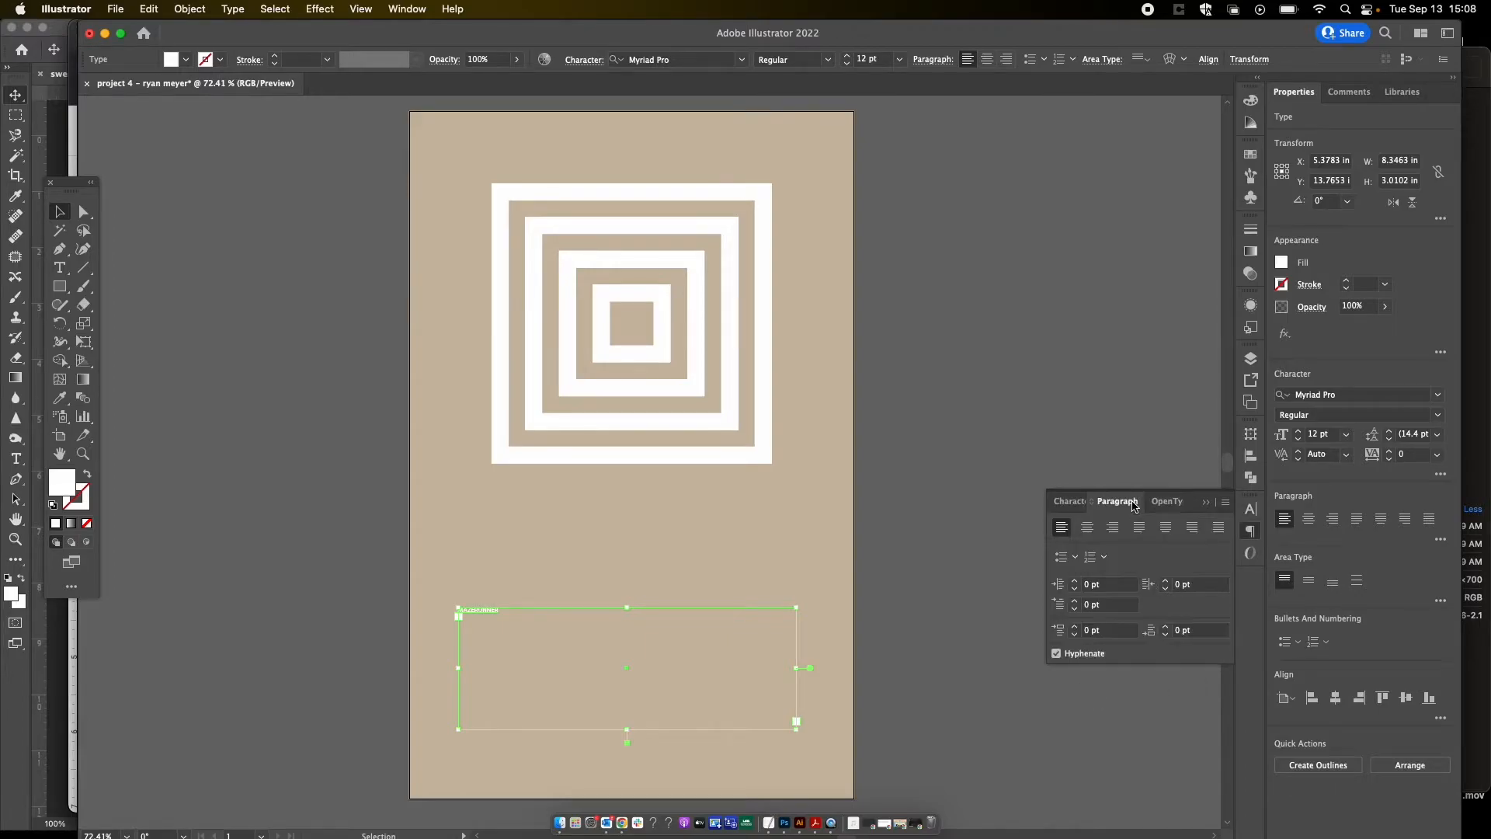
{"action": "left_click", "coordinate": [1087, 528]}
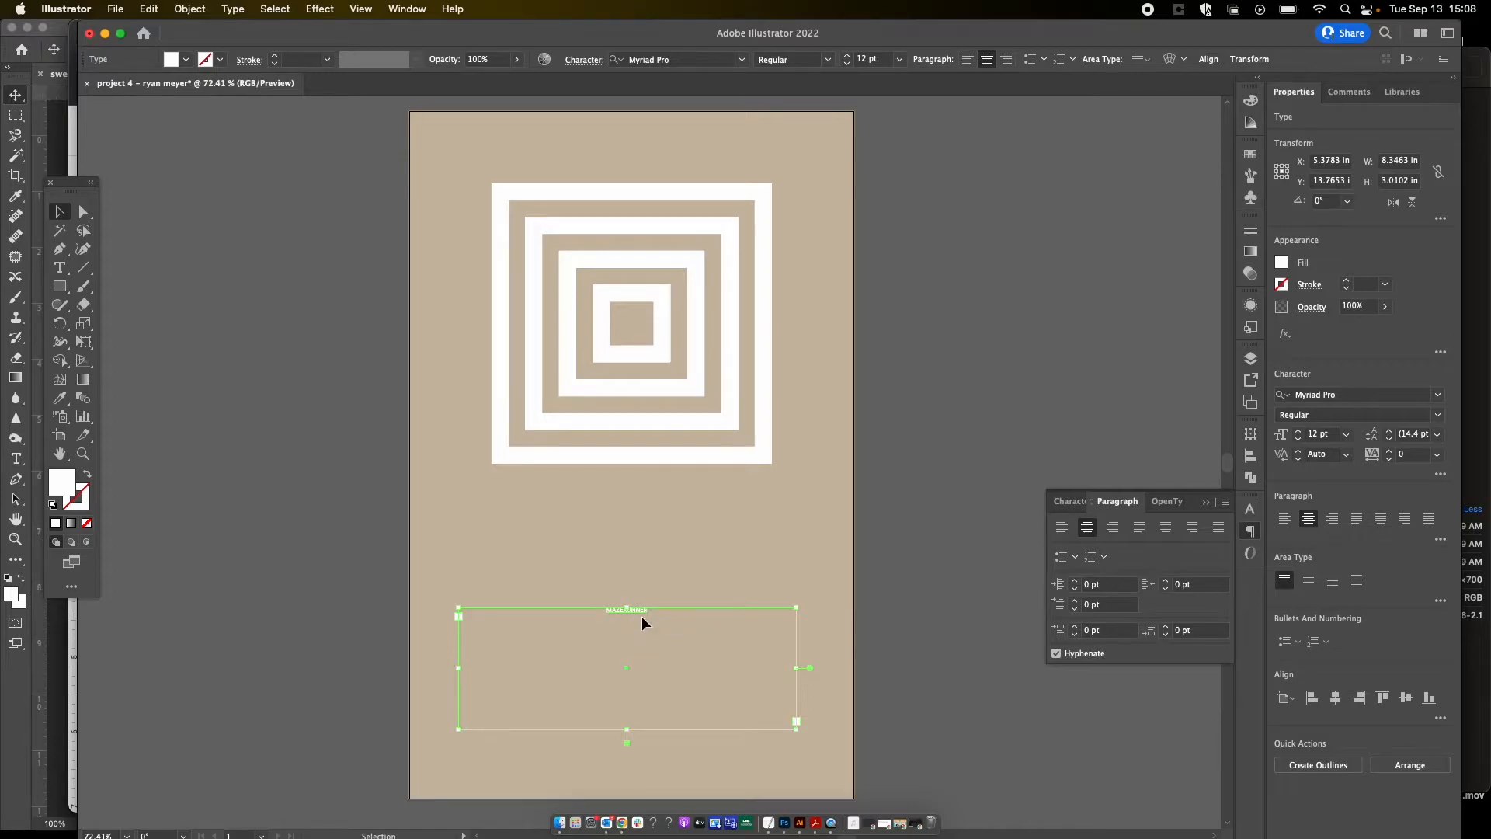
{"action": "left_click", "coordinate": [894, 678]}
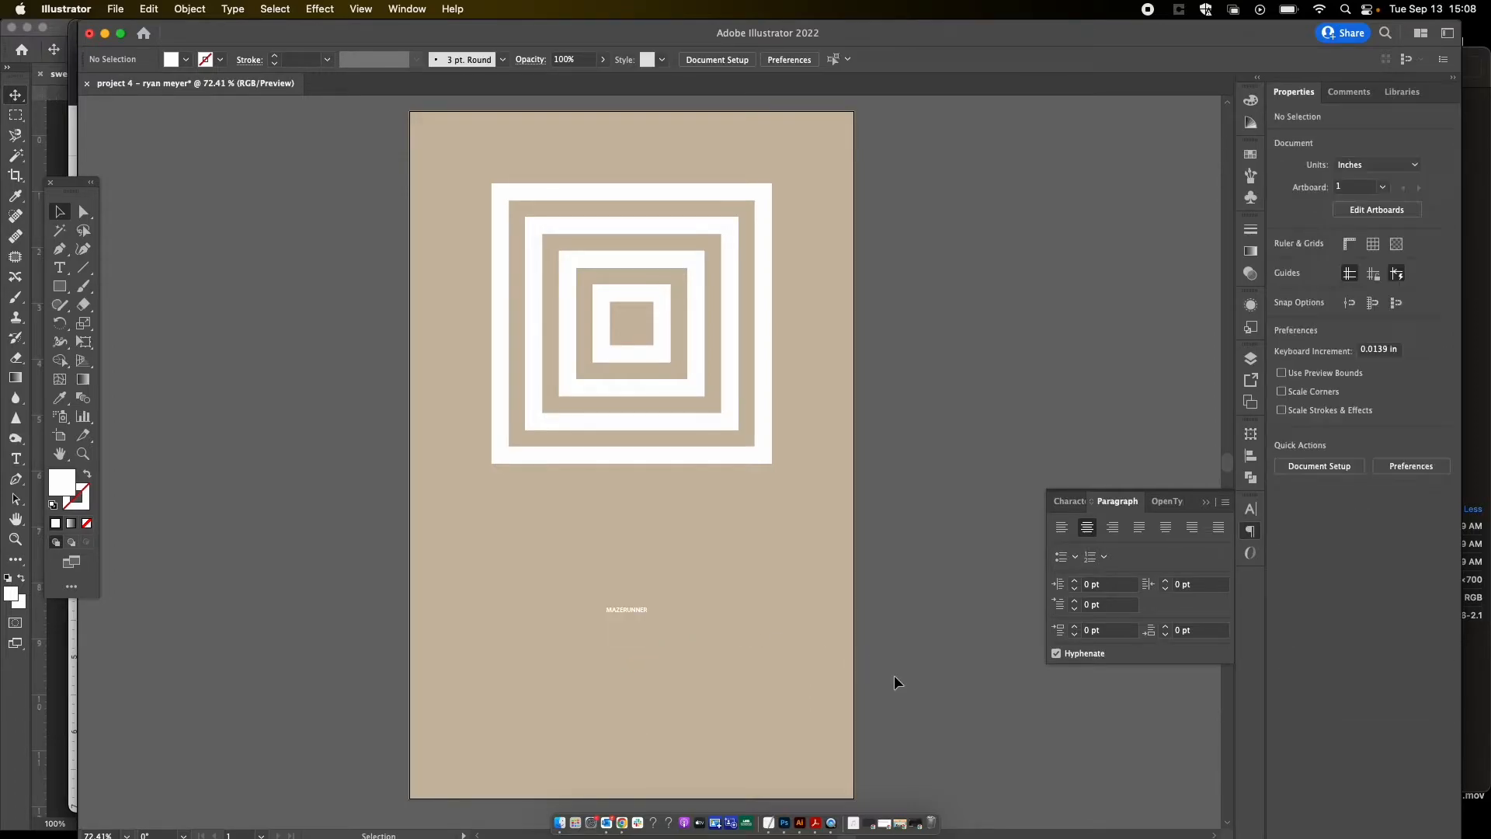
{"action": "left_click", "coordinate": [641, 608]}
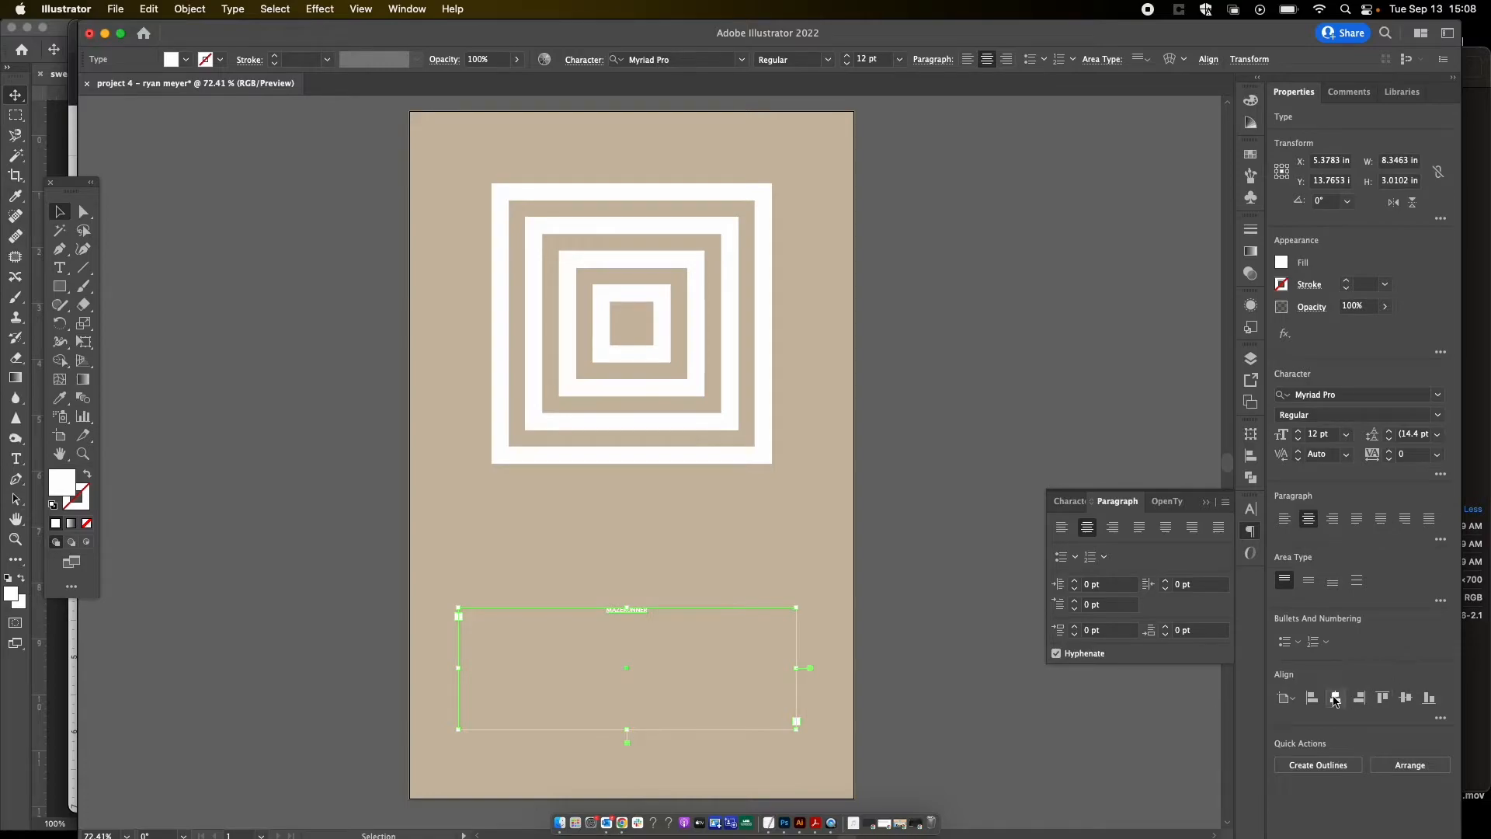
{"action": "left_click", "coordinate": [1334, 697]}
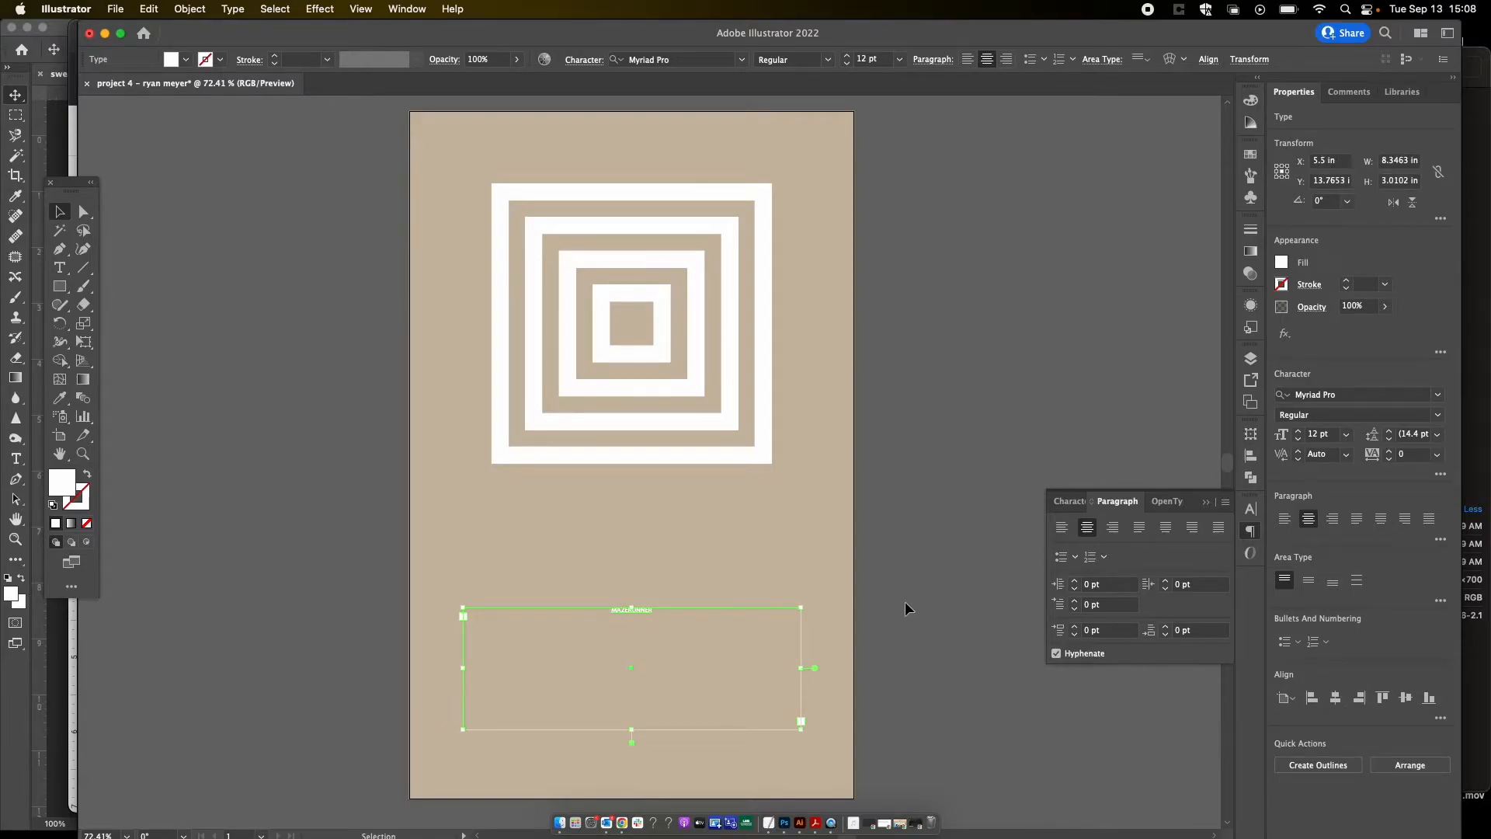
Step: Enlarge the MAZERUNNER text to a 60 pt font size
{"action": "left_click", "coordinate": [1069, 501]}
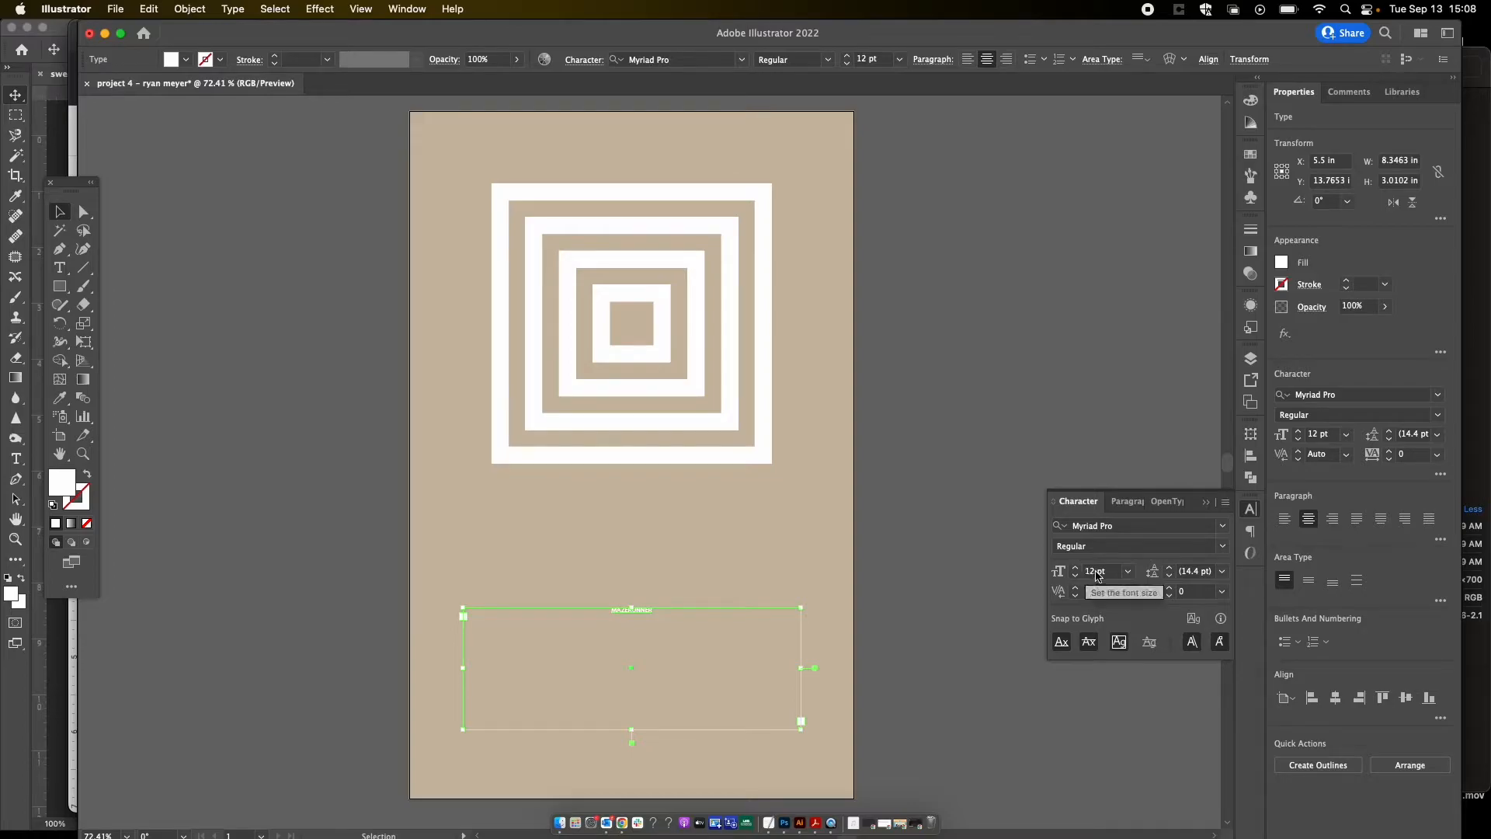
{"action": "left_click", "coordinate": [1075, 567]}
{"action": "left_click", "coordinate": [1074, 567]}
{"action": "left_click", "coordinate": [1074, 568]}
{"action": "left_click", "coordinate": [1075, 568]}
{"action": "left_click", "coordinate": [1074, 568]}
{"action": "left_click", "coordinate": [1075, 568]}
{"action": "left_click", "coordinate": [1074, 567]}
{"action": "left_click", "coordinate": [1075, 568]}
{"action": "left_click", "coordinate": [1075, 567]}
{"action": "left_click", "coordinate": [1075, 568]}
{"action": "left_click", "coordinate": [1075, 567]}
{"action": "left_click", "coordinate": [1074, 568]}
{"action": "left_click", "coordinate": [1075, 568]}
{"action": "left_click", "coordinate": [1074, 567]}
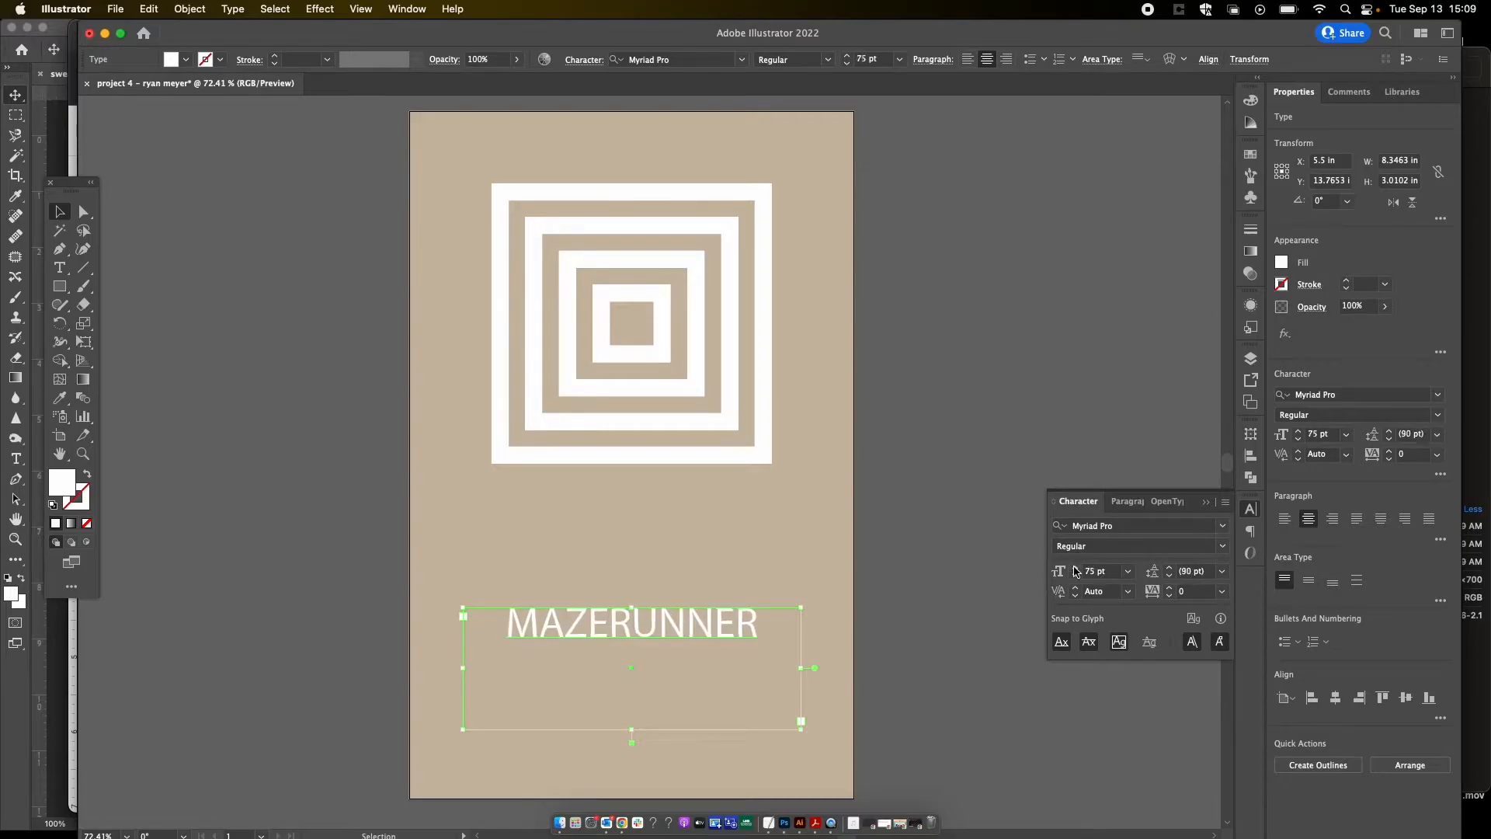
{"action": "left_click", "coordinate": [1076, 576]}
{"action": "left_click", "coordinate": [1076, 577]}
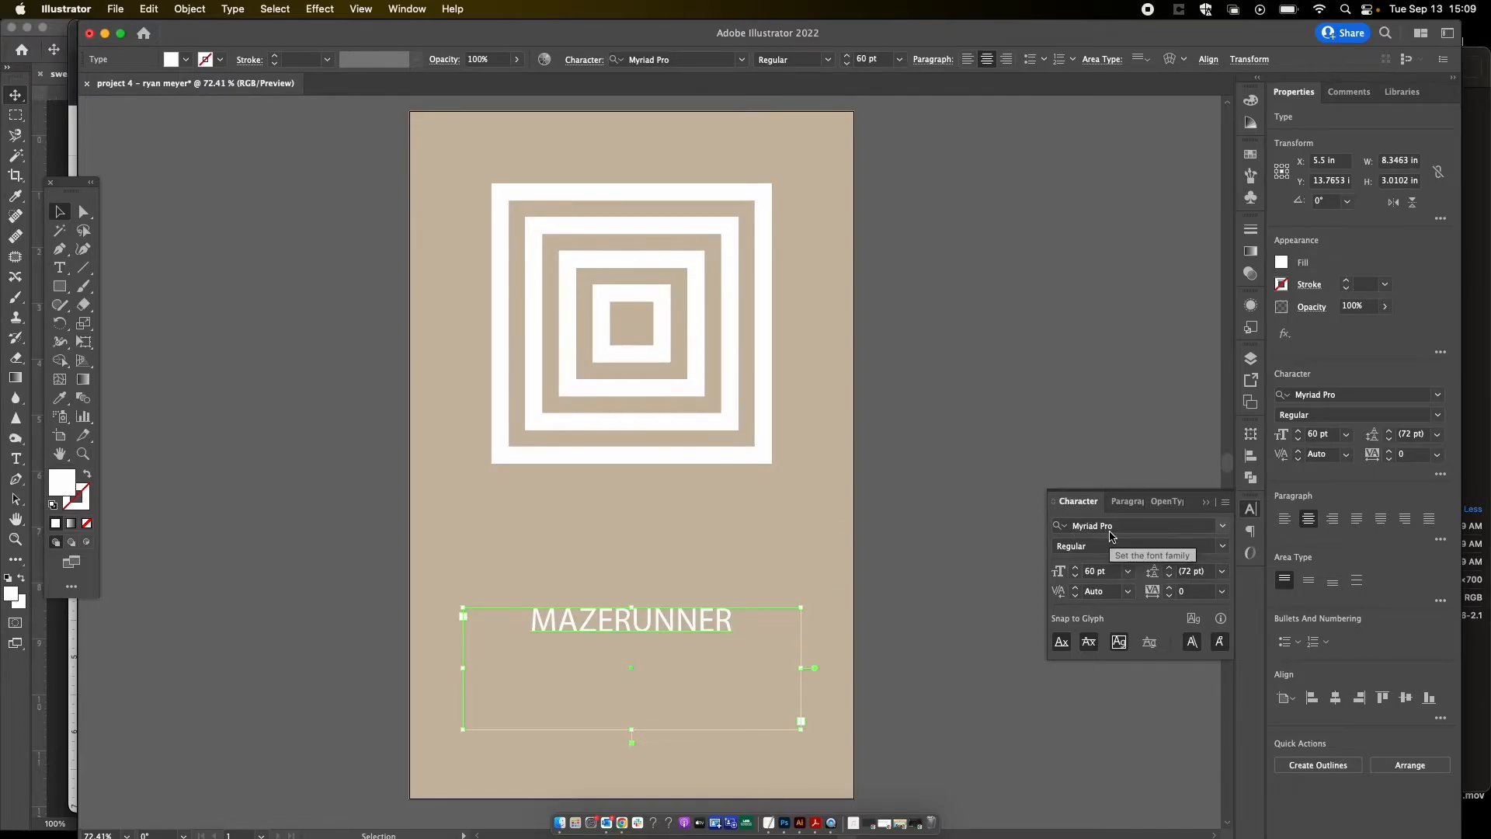
Step: Search the fonts for "source sans" and apply Source Sans Pro Bold to the MAZERUNNER text
{"action": "left_click", "coordinate": [1188, 524]}
{"action": "type", "text": "source sans"}
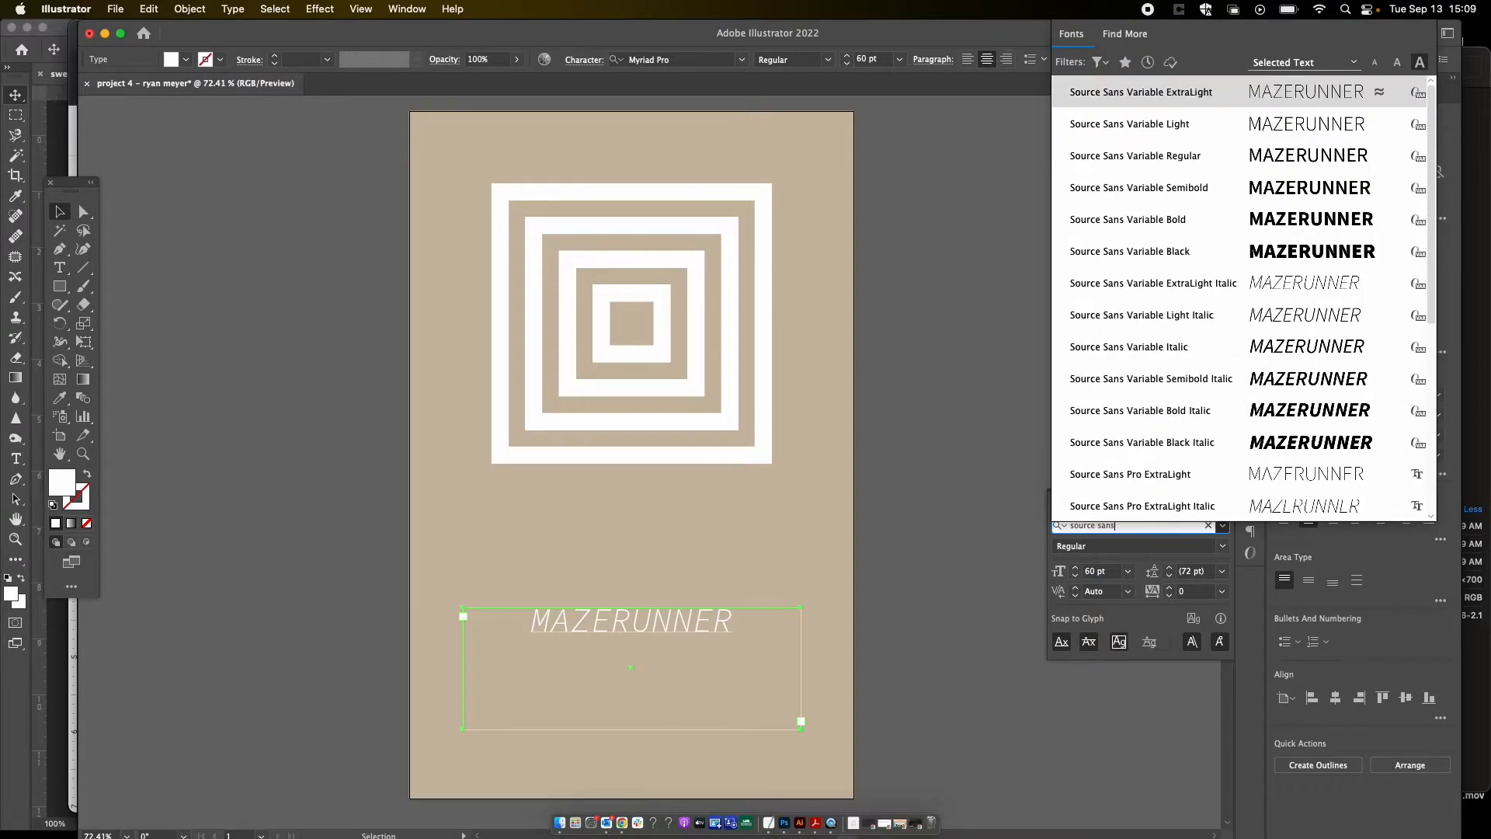
{"action": "scroll", "coordinate": [1164, 341], "scroll_direction": "down", "scroll_amount": 5}
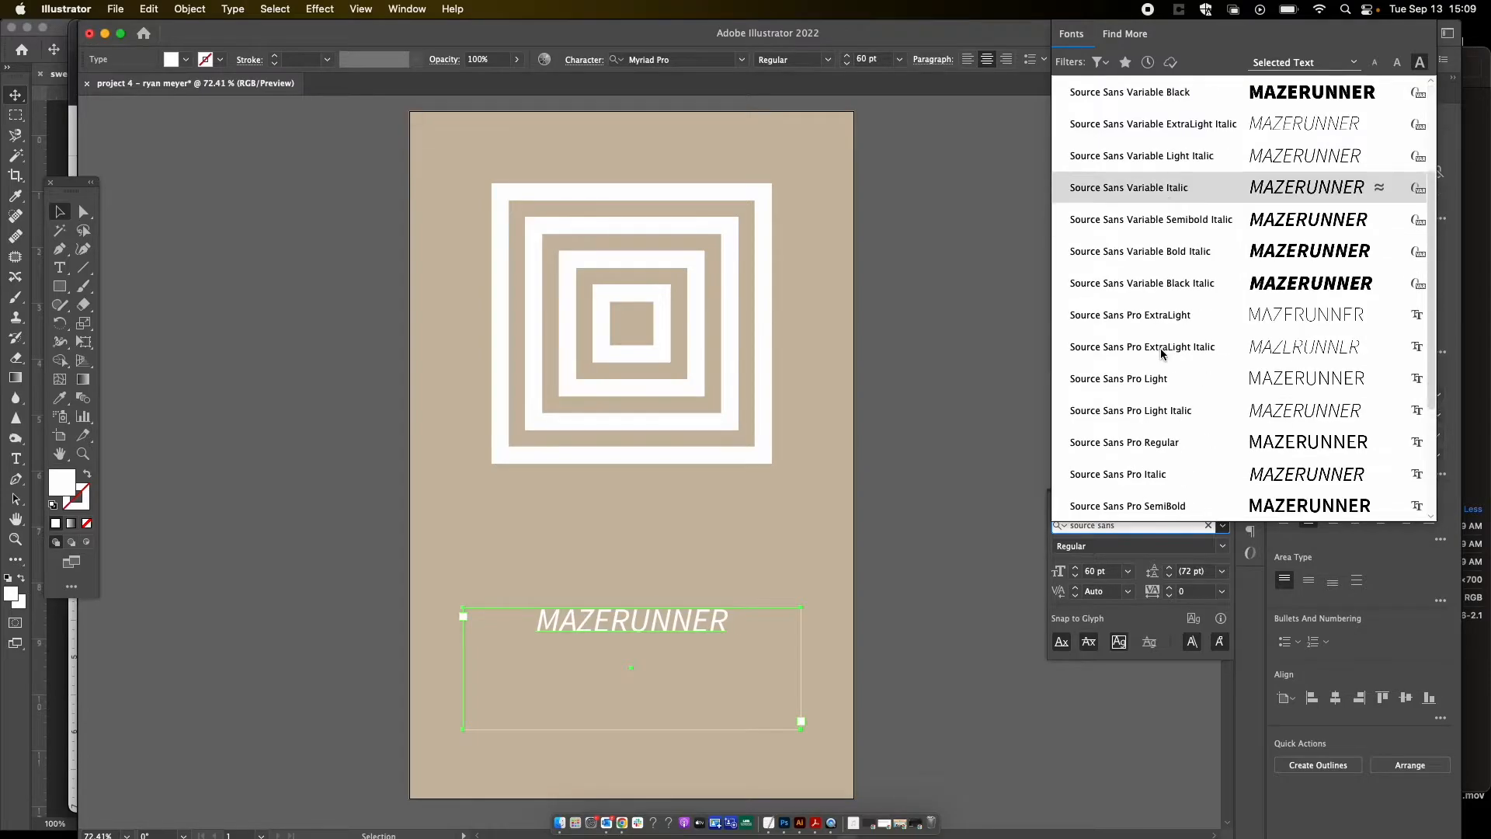
{"action": "scroll", "coordinate": [1165, 435], "scroll_direction": "down", "scroll_amount": 5}
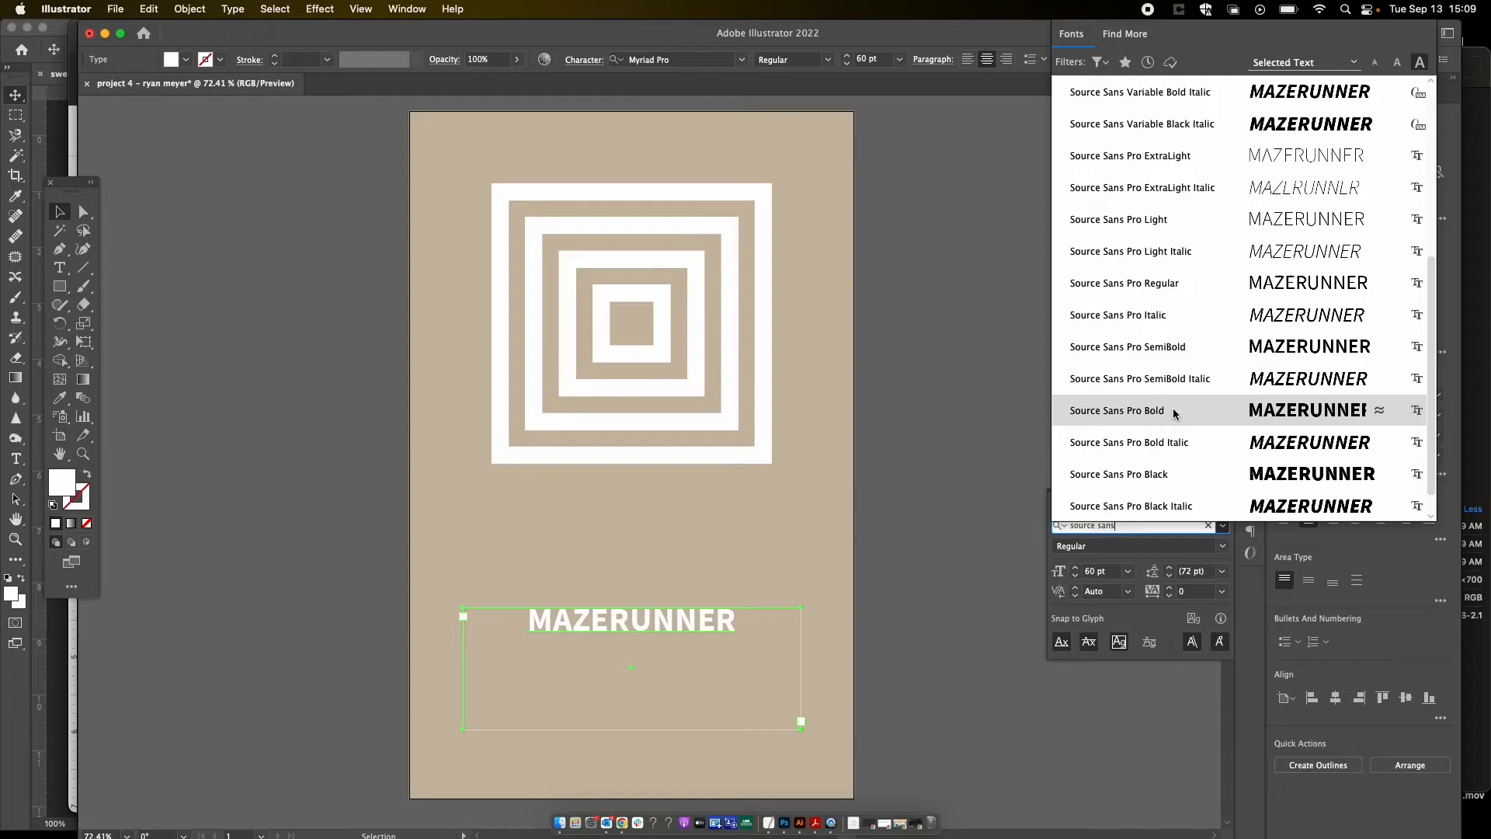
{"action": "left_click", "coordinate": [1173, 414]}
Step: Compare the Source Sans Pro styles on the MAZERUNNER text and set it to Black
{"action": "left_click", "coordinate": [1221, 547]}
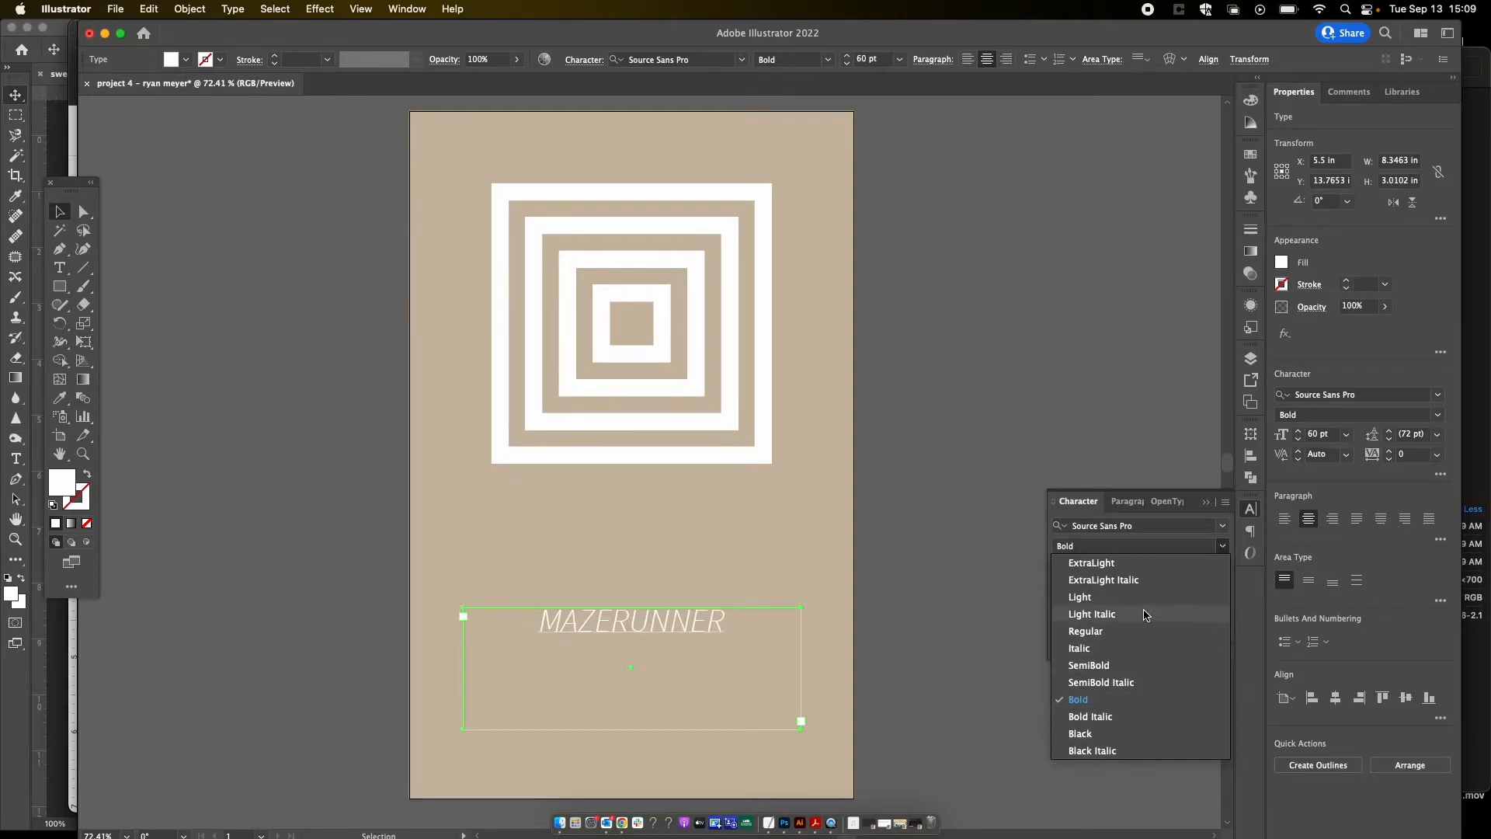
{"action": "left_click", "coordinate": [1150, 735]}
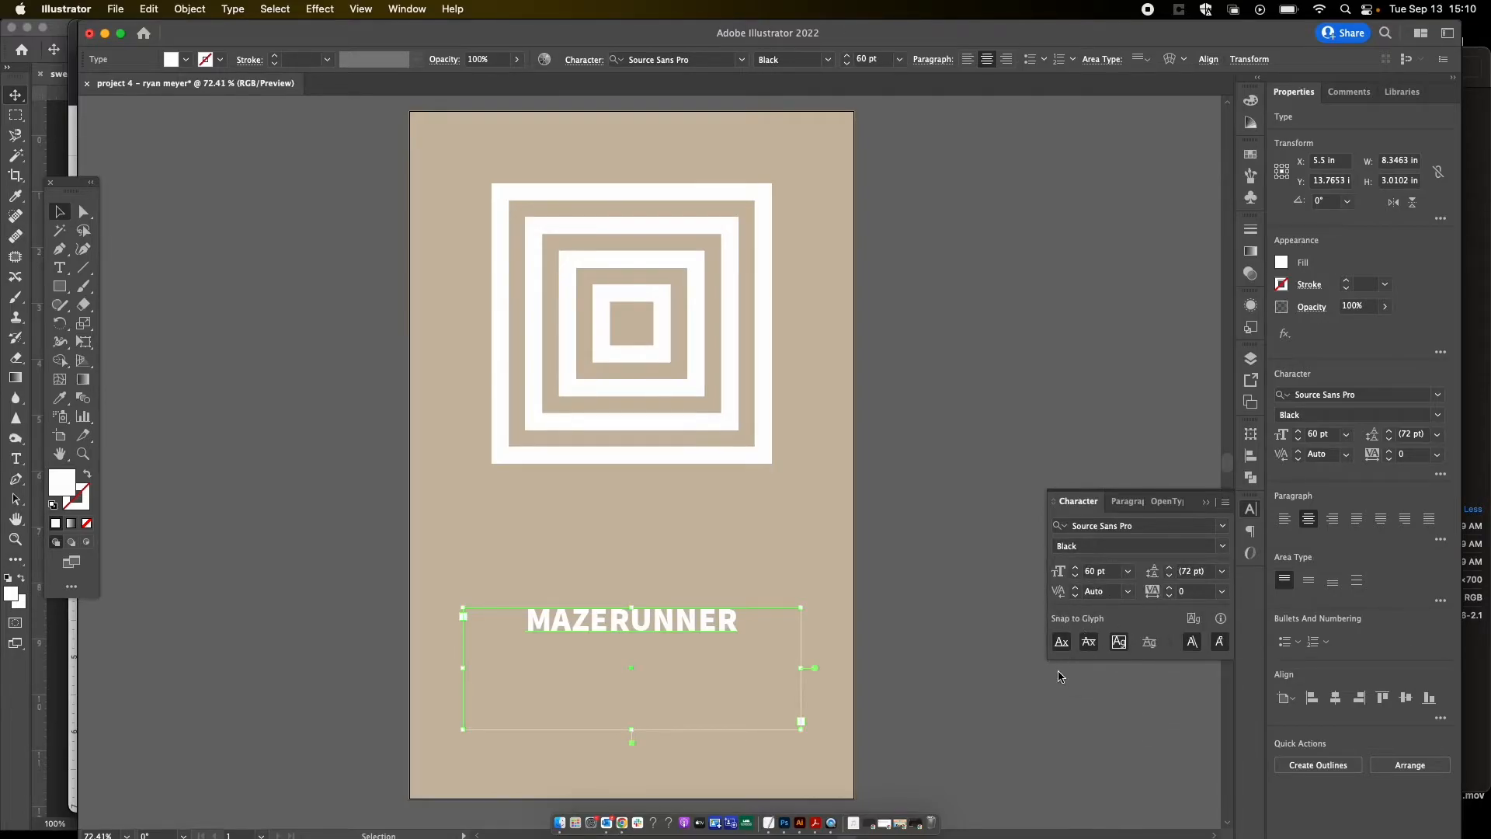
{"action": "left_click", "coordinate": [1221, 549]}
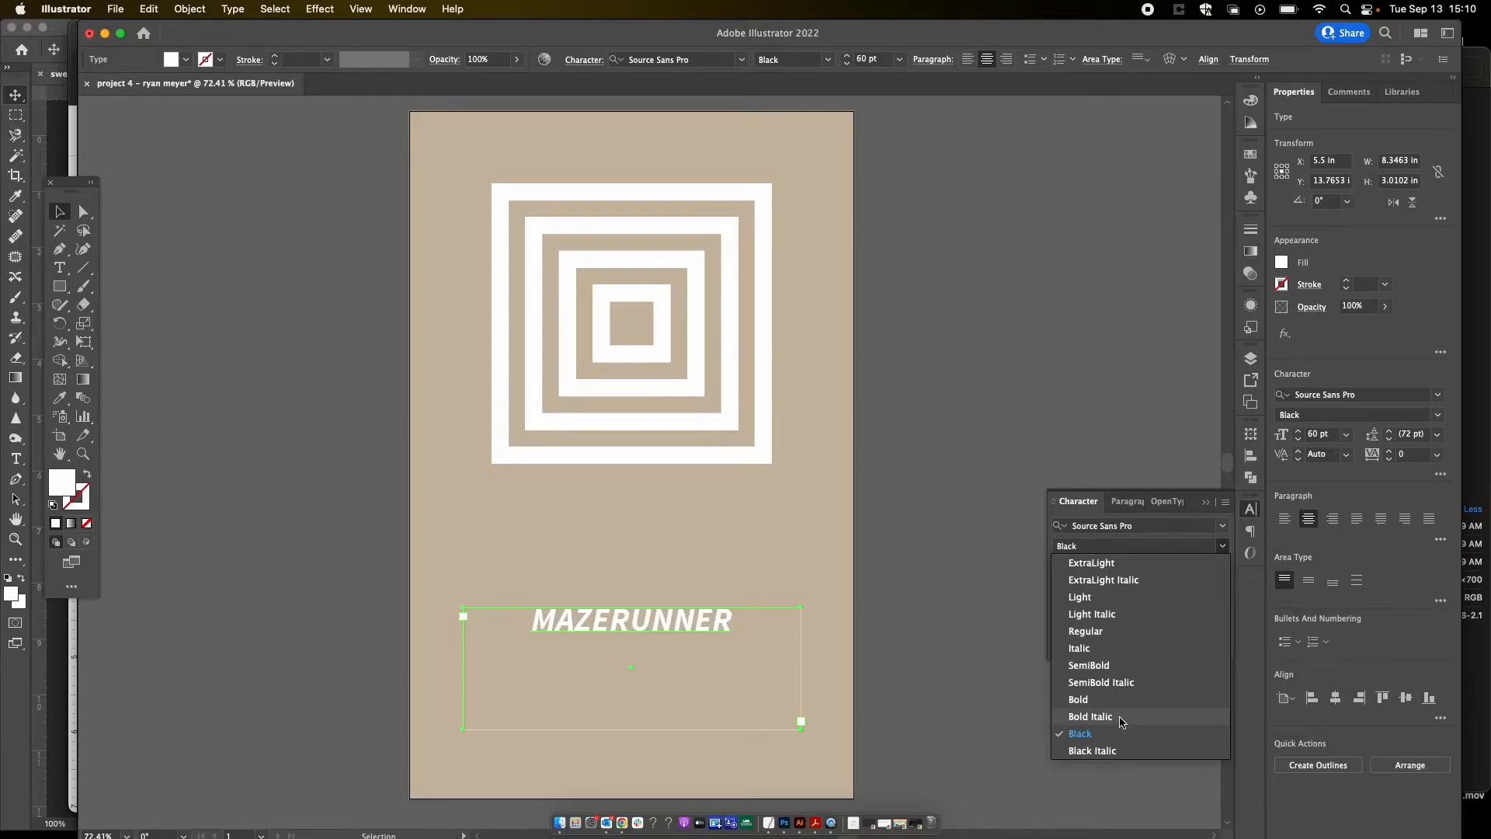
{"action": "left_click", "coordinate": [1076, 504]}
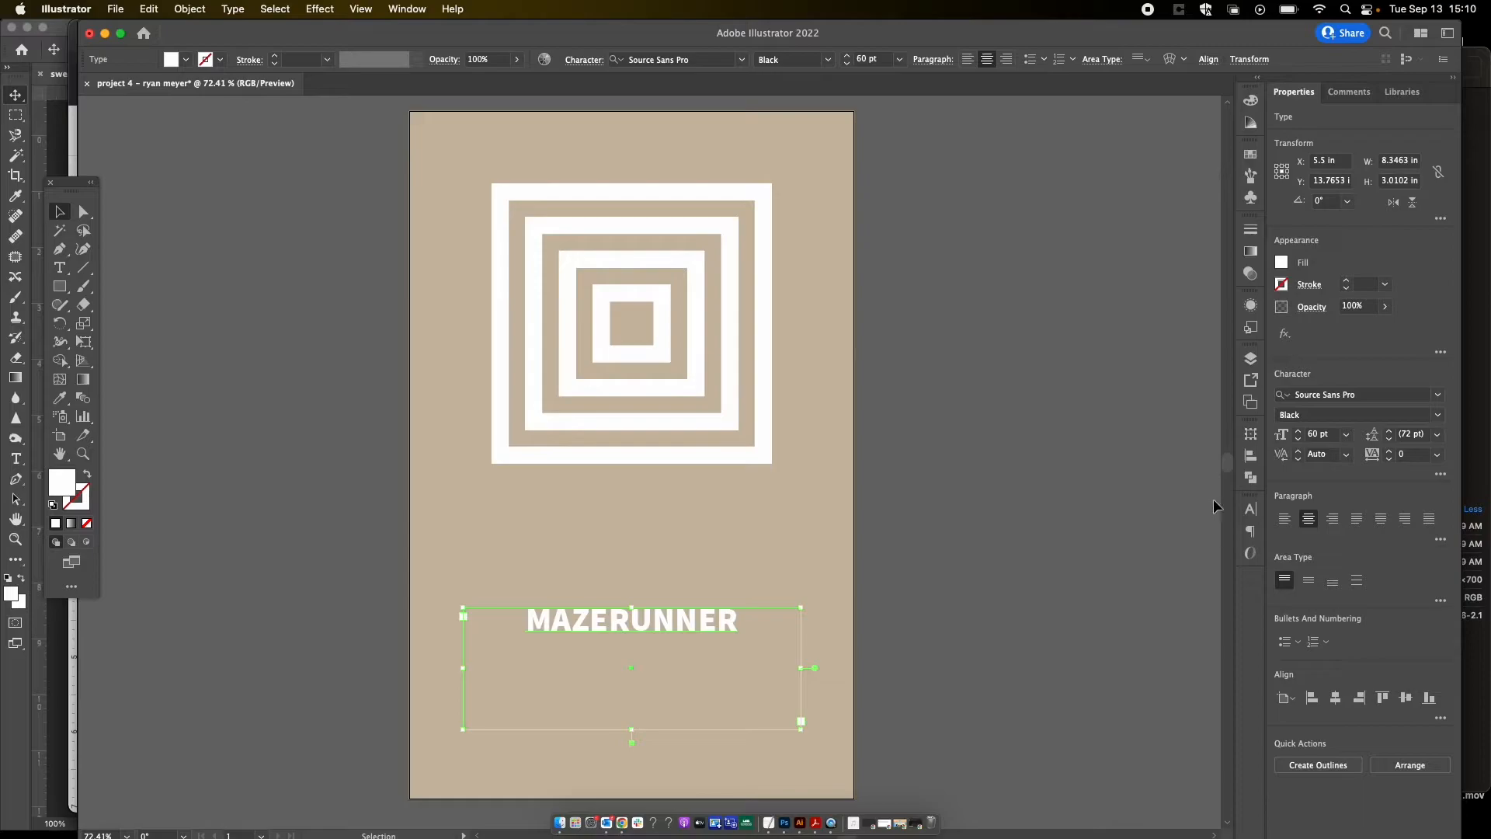
{"action": "left_click", "coordinate": [1250, 509]}
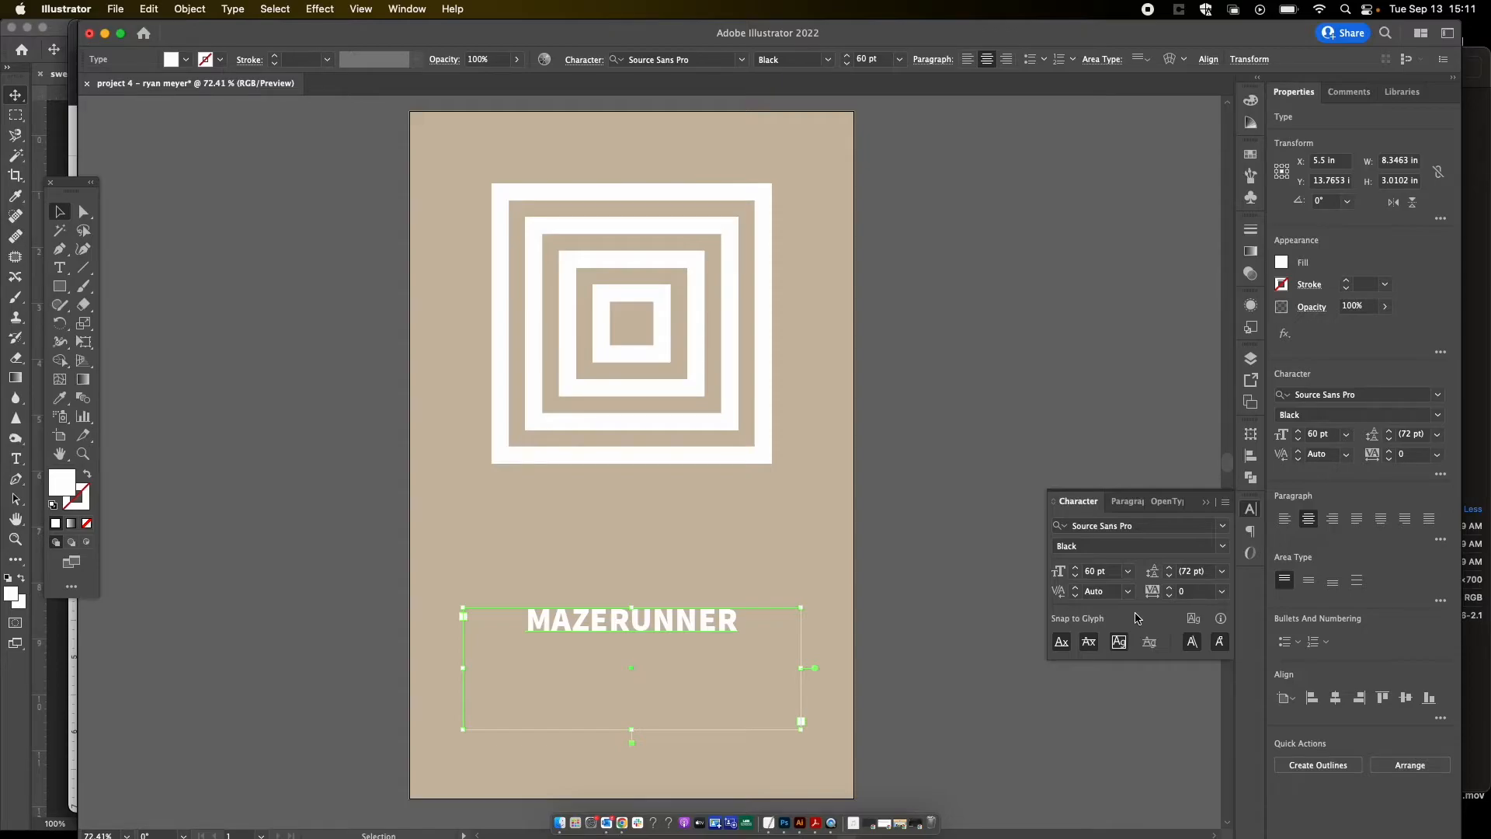
{"action": "left_click", "coordinate": [1223, 546]}
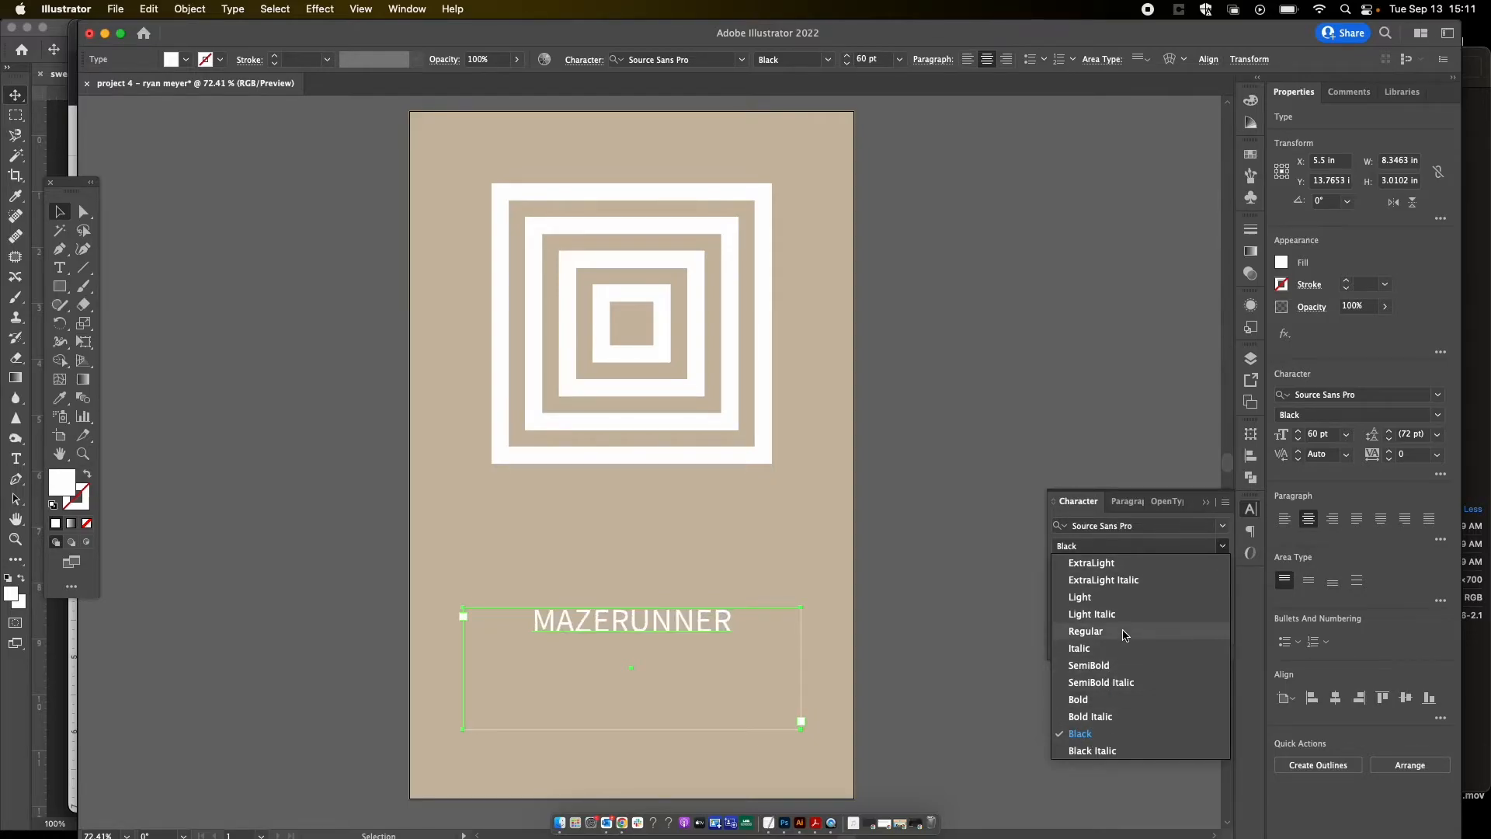
{"action": "left_click", "coordinate": [1223, 547]}
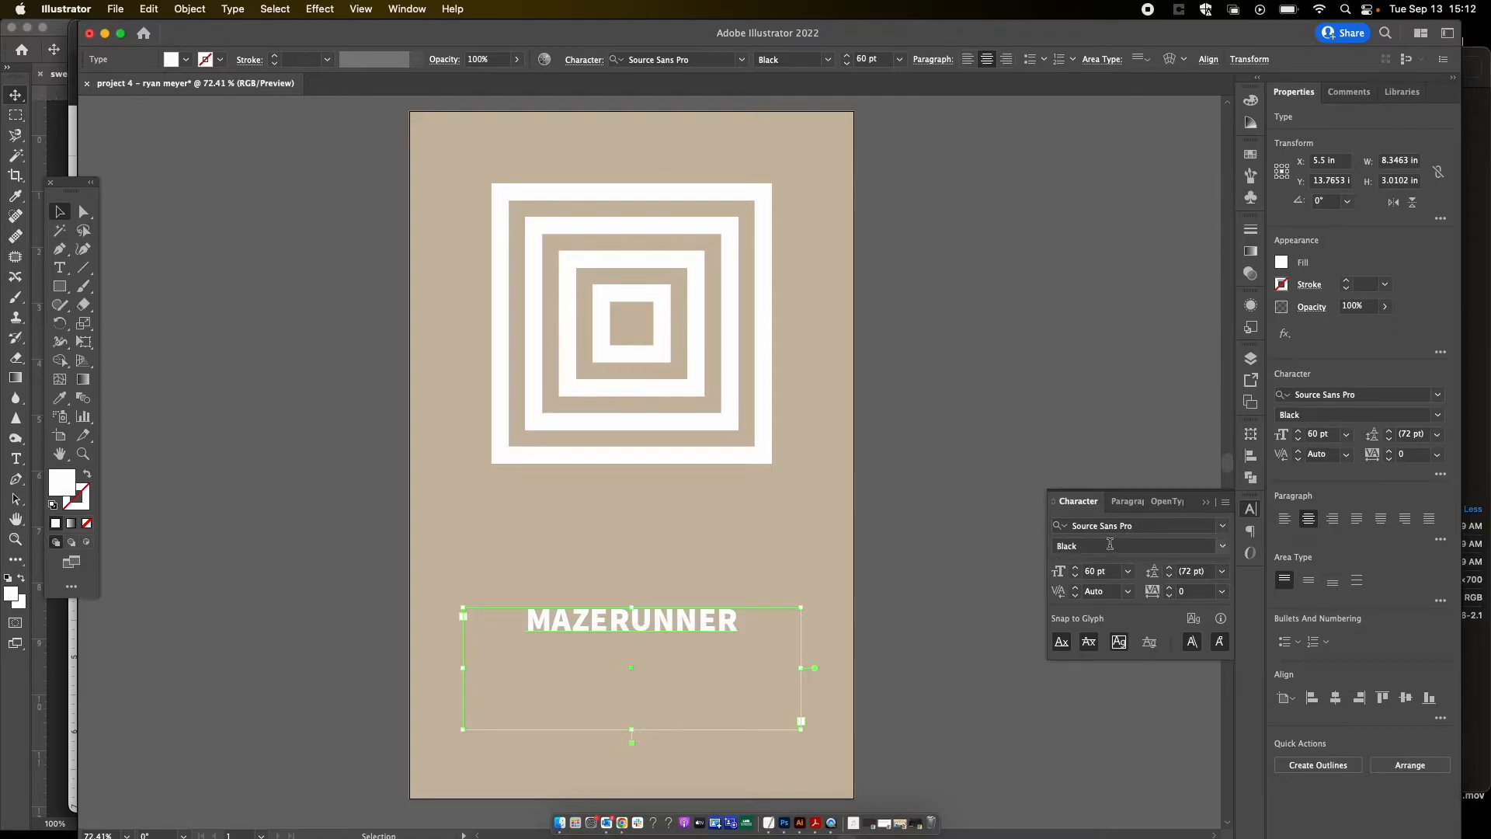
{"action": "left_click", "coordinate": [1221, 549]}
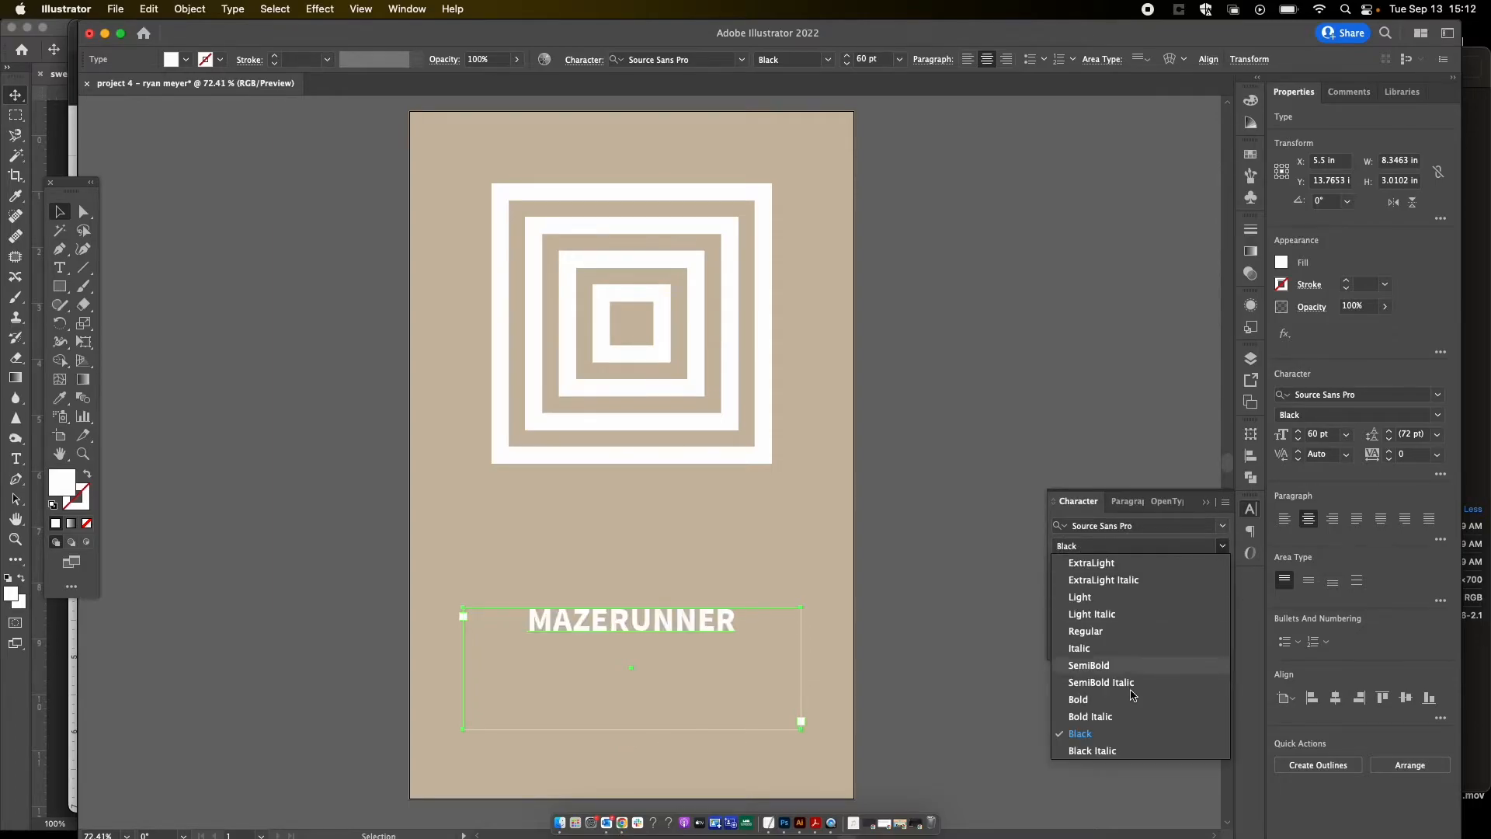
{"action": "left_click", "coordinate": [1097, 733]}
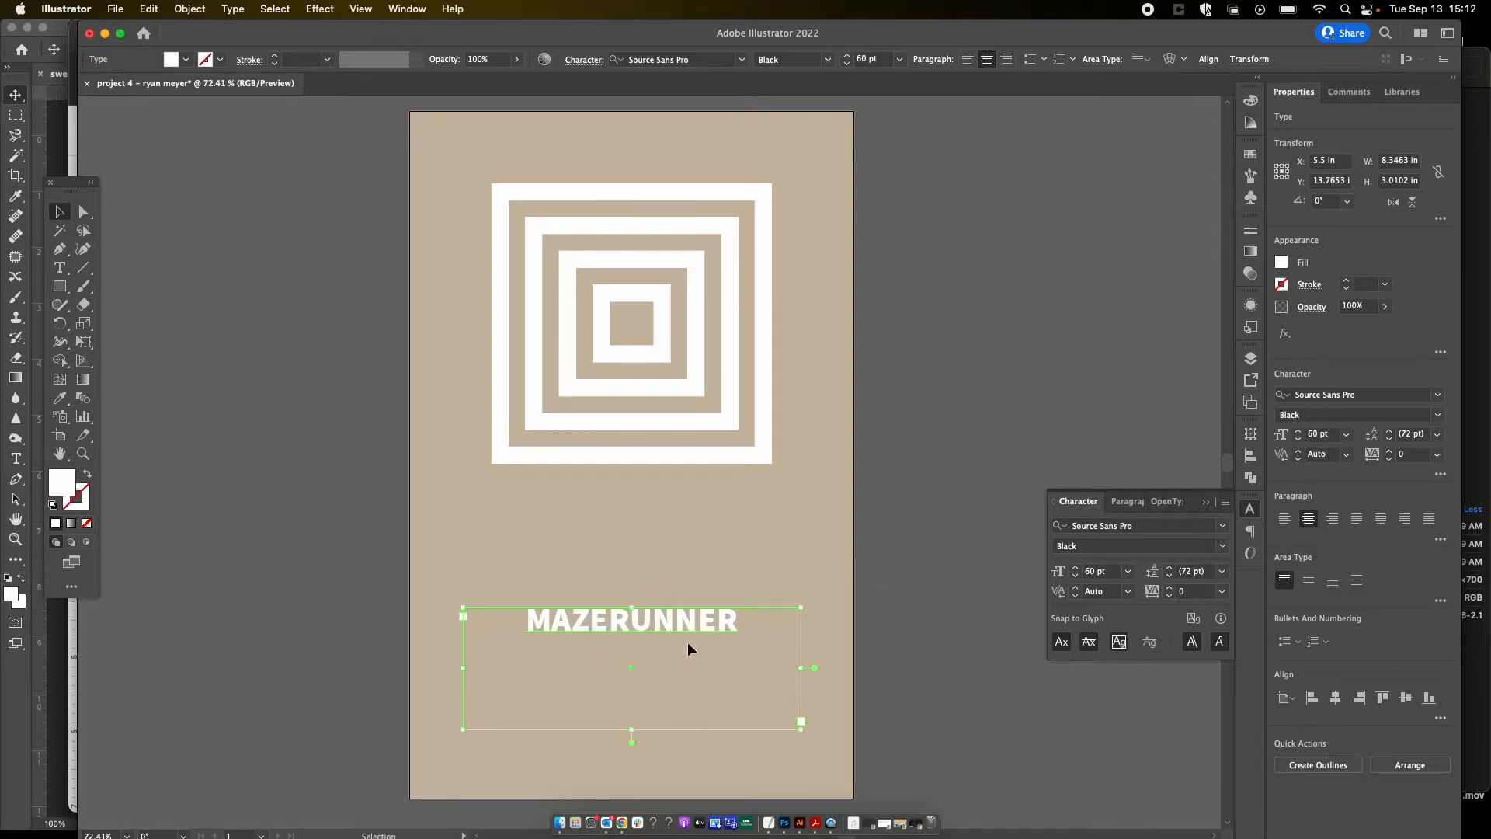
Step: Shorten the MAZERUNNER text area from below to fit its single line and deselect it
{"action": "left_click_drag", "start_coordinate": [687, 621], "coordinate": [687, 576]}
{"action": "key", "text": "super+z"}
{"action": "left_click_drag", "start_coordinate": [631, 729], "coordinate": [649, 632]}
{"action": "left_click", "coordinate": [873, 632]}
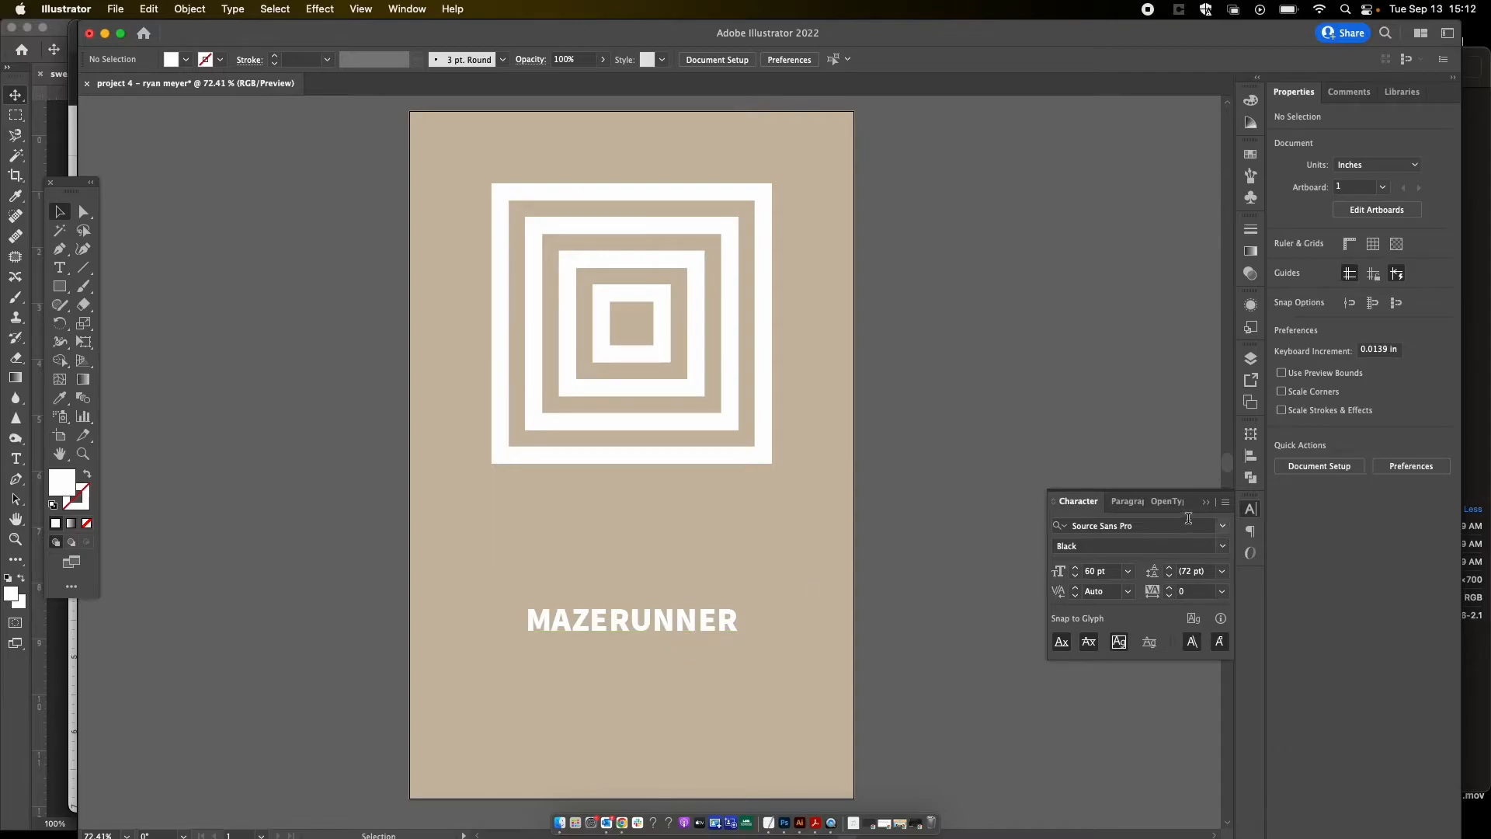
Step: Add a text area about 7.94 x 2.21 in below MAZERUNNER, reading "IF YOU AINT SCARED" and "YOU AINT HUMAN" on two lines
{"action": "left_click", "coordinate": [56, 269]}
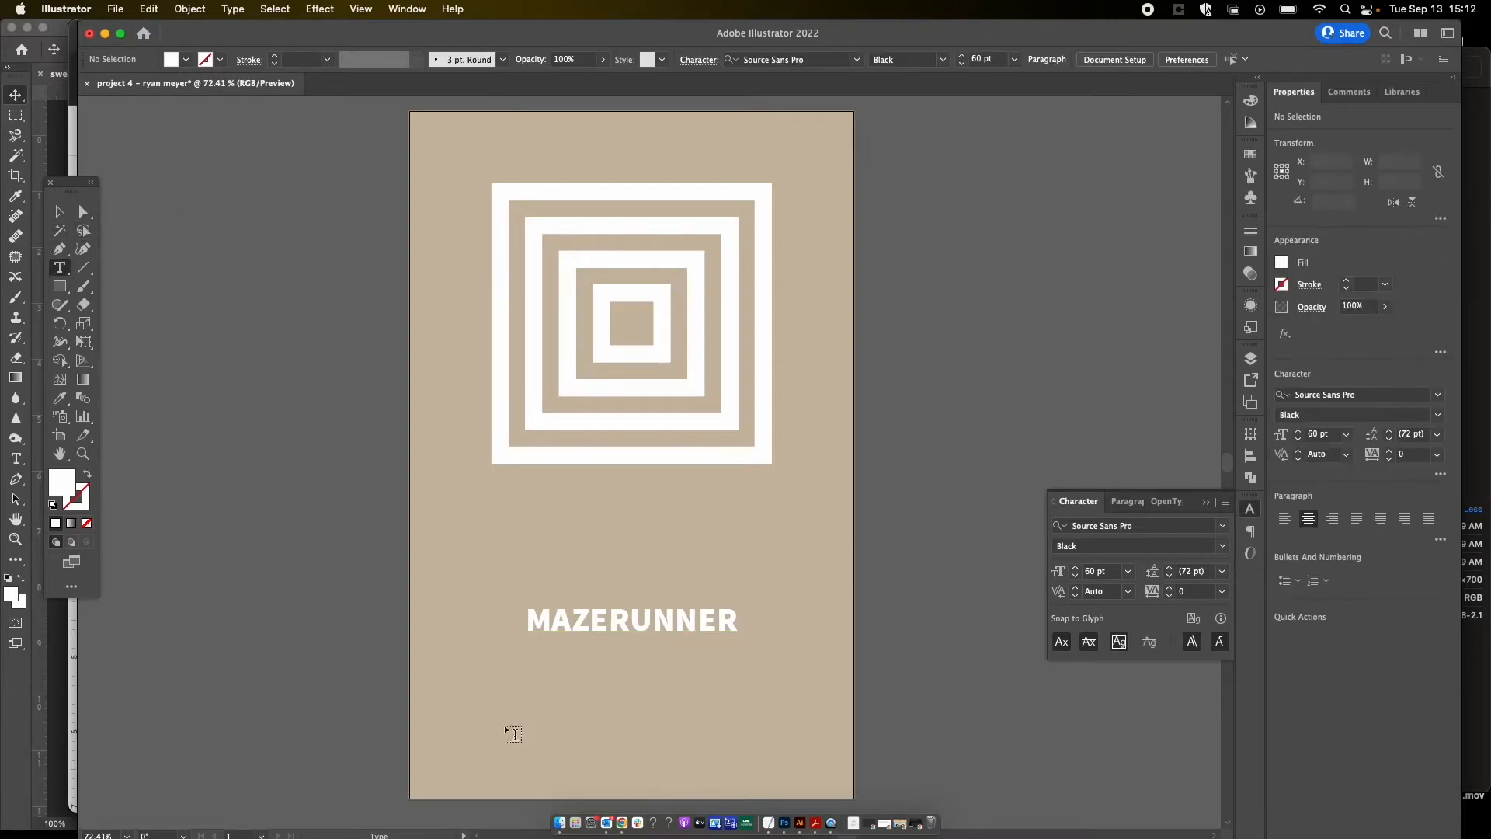
{"action": "left_click_drag", "start_coordinate": [469, 670], "coordinate": [792, 757]}
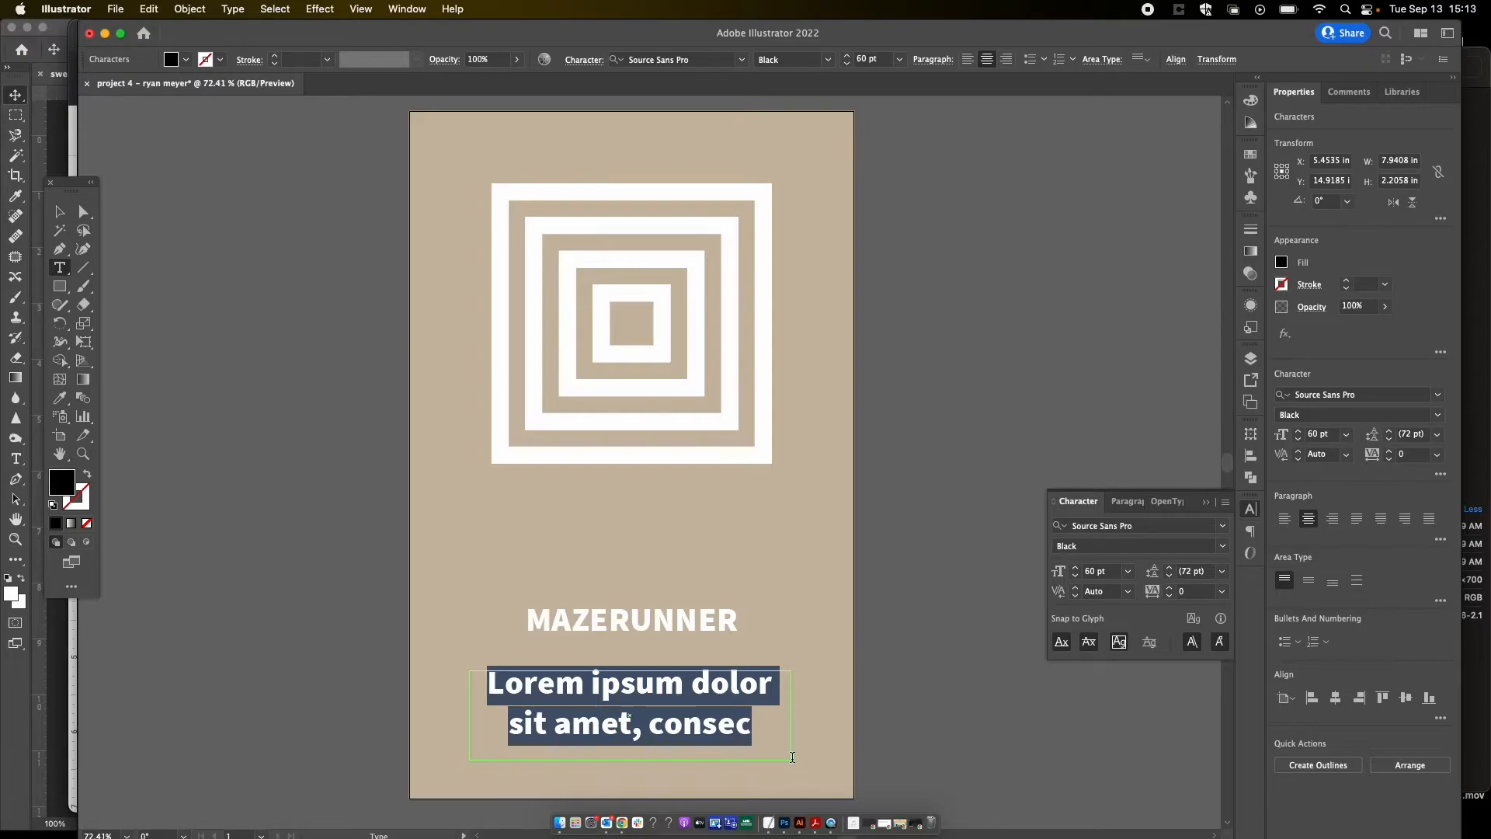
{"action": "type", "text": "IF YOU AINT "}
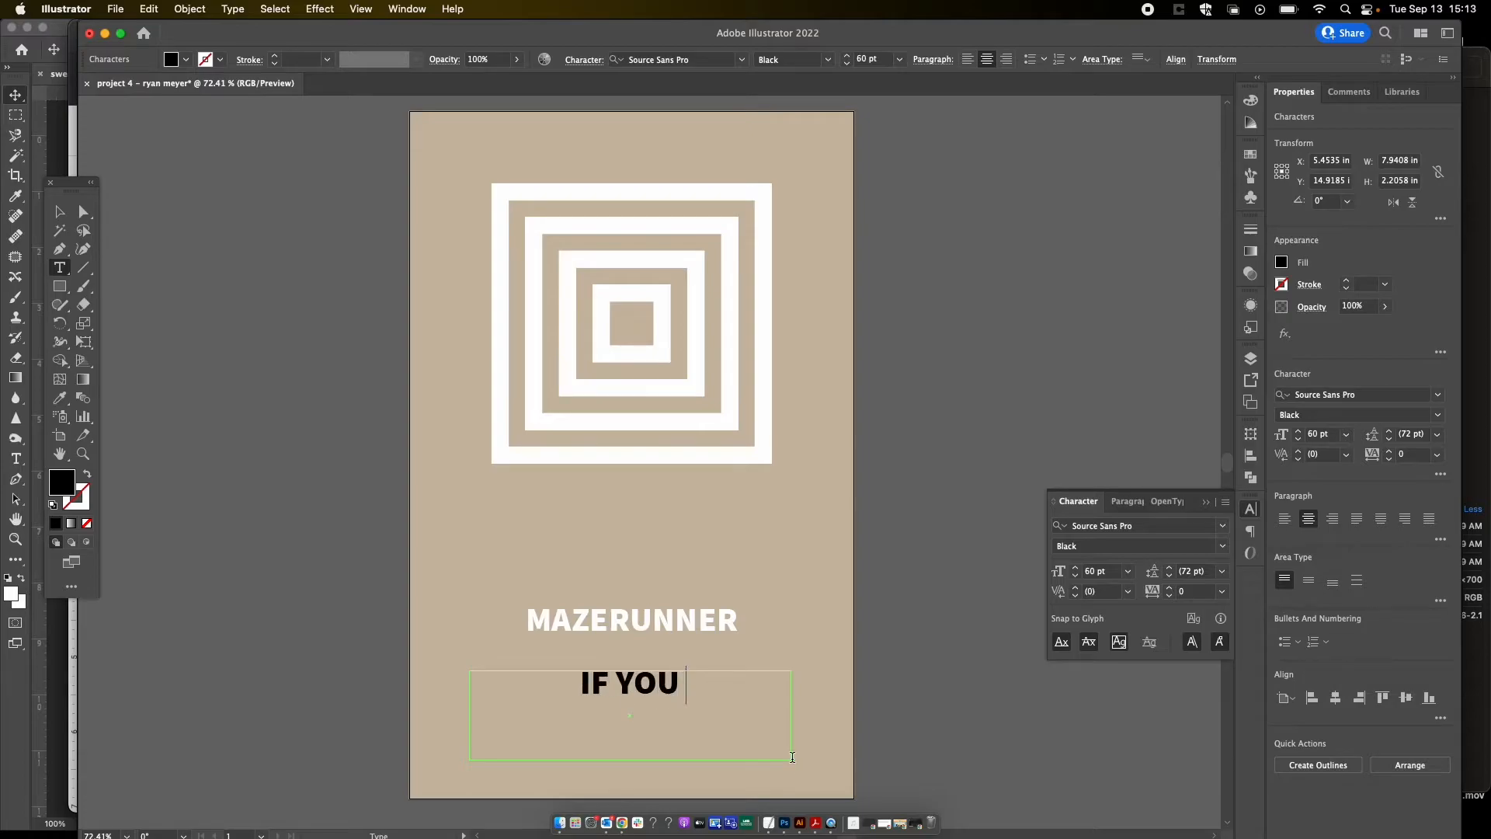
{"action": "type", "text": "SCARED"}
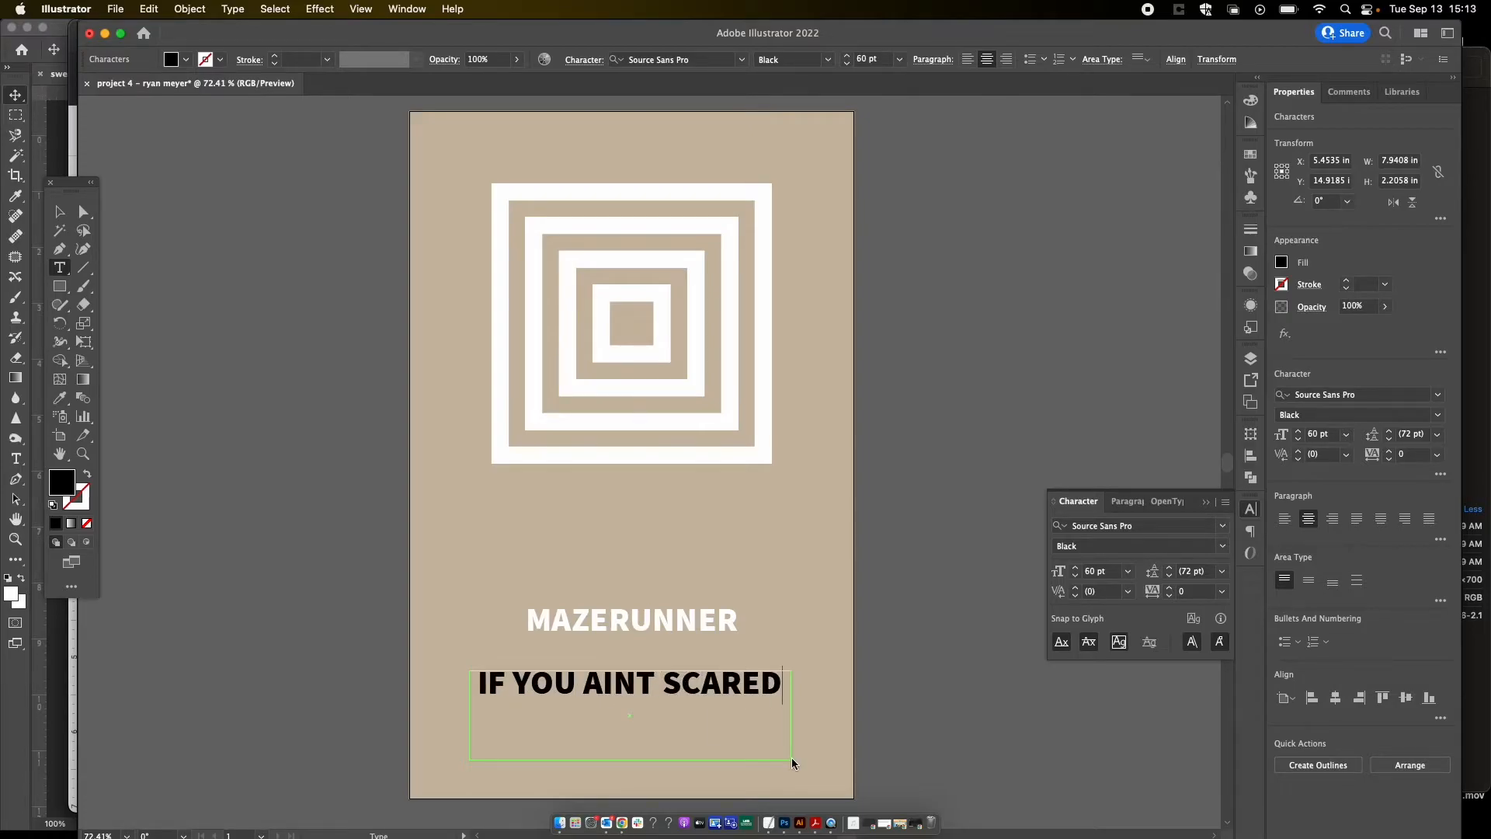
{"action": "key", "text": "Return"}
{"action": "type", "text": "YOU AINT HUMAN"}
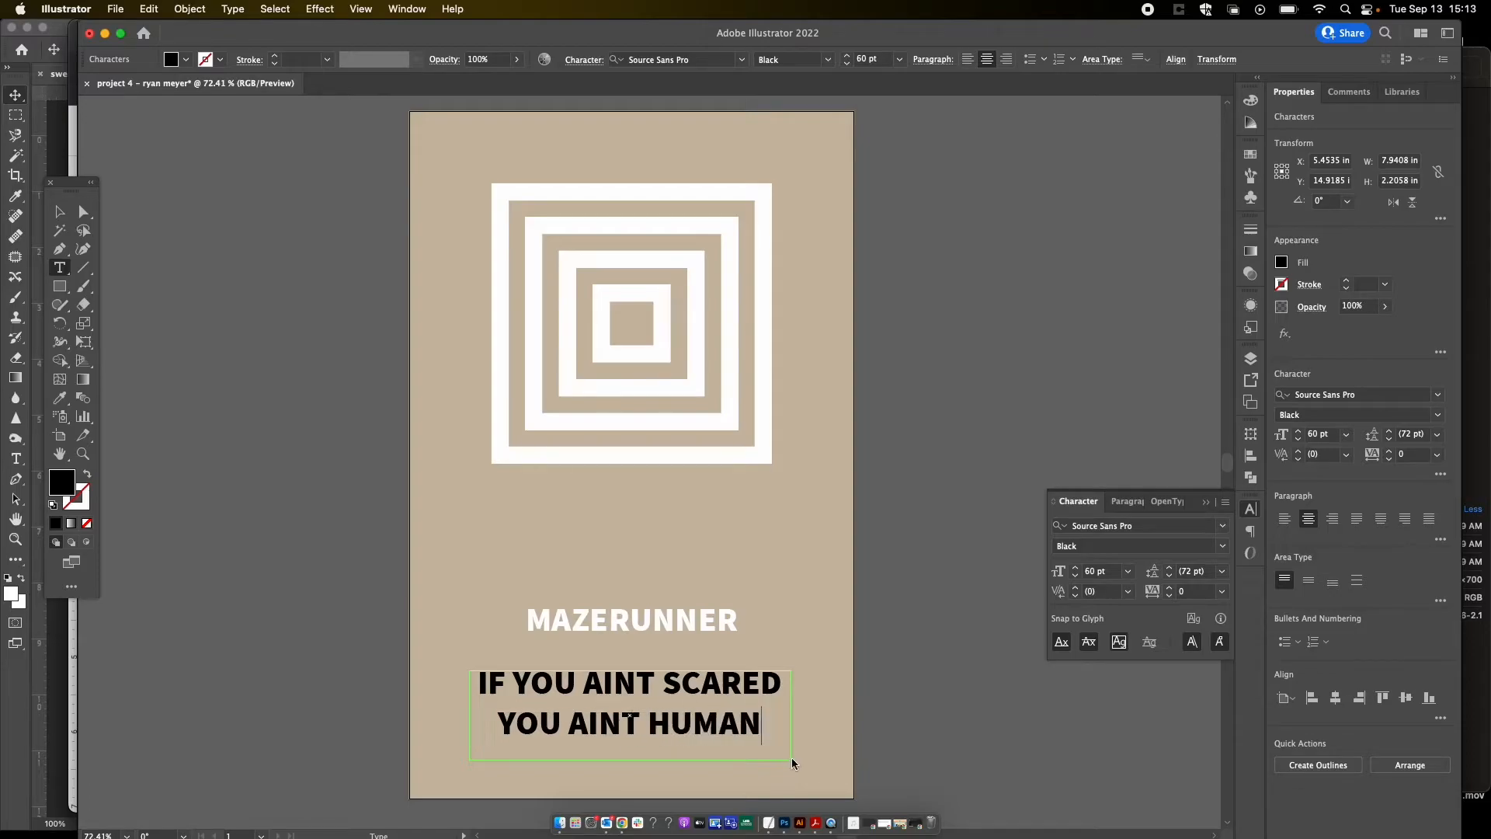
Step: Set the fill of the IF YOU AINT SCARED tagline to white and deselect it
{"action": "left_click", "coordinate": [185, 59]}
{"action": "left_click", "coordinate": [48, 86]}
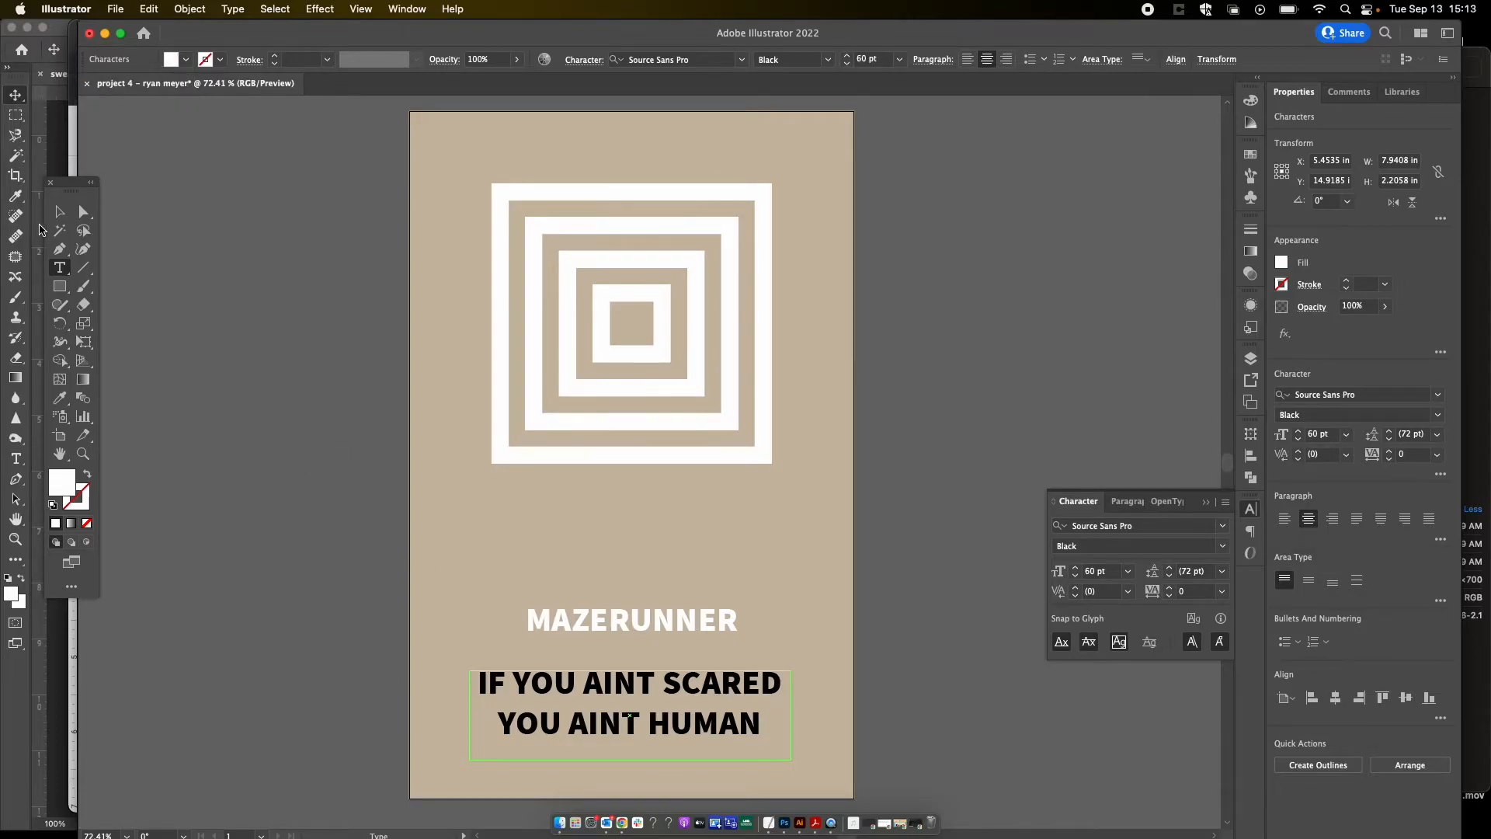
{"action": "left_click", "coordinate": [60, 211]}
{"action": "left_click", "coordinate": [386, 565]}
{"action": "left_click", "coordinate": [662, 705]}
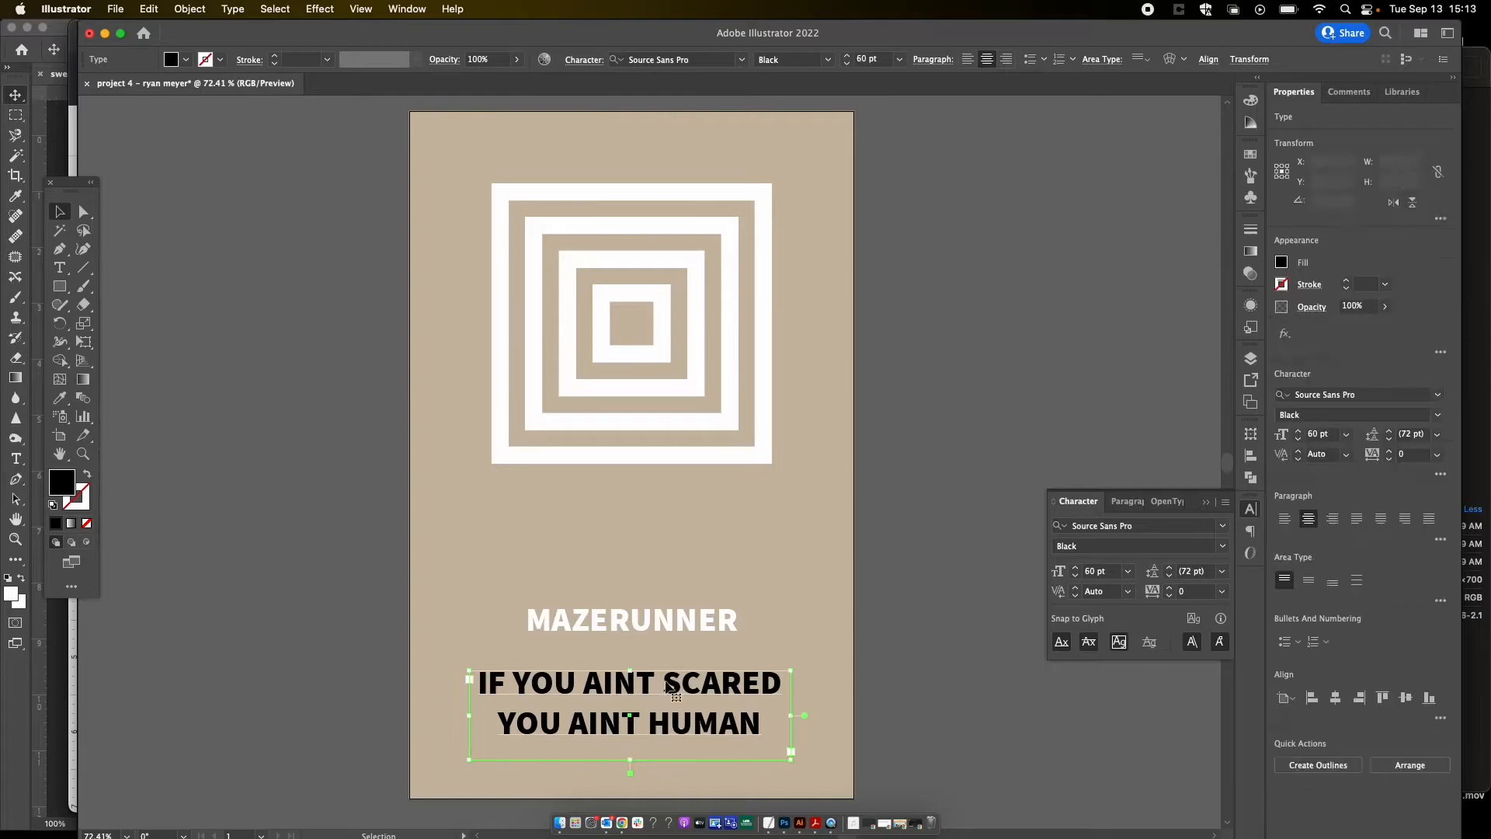
{"action": "left_click", "coordinate": [185, 60]}
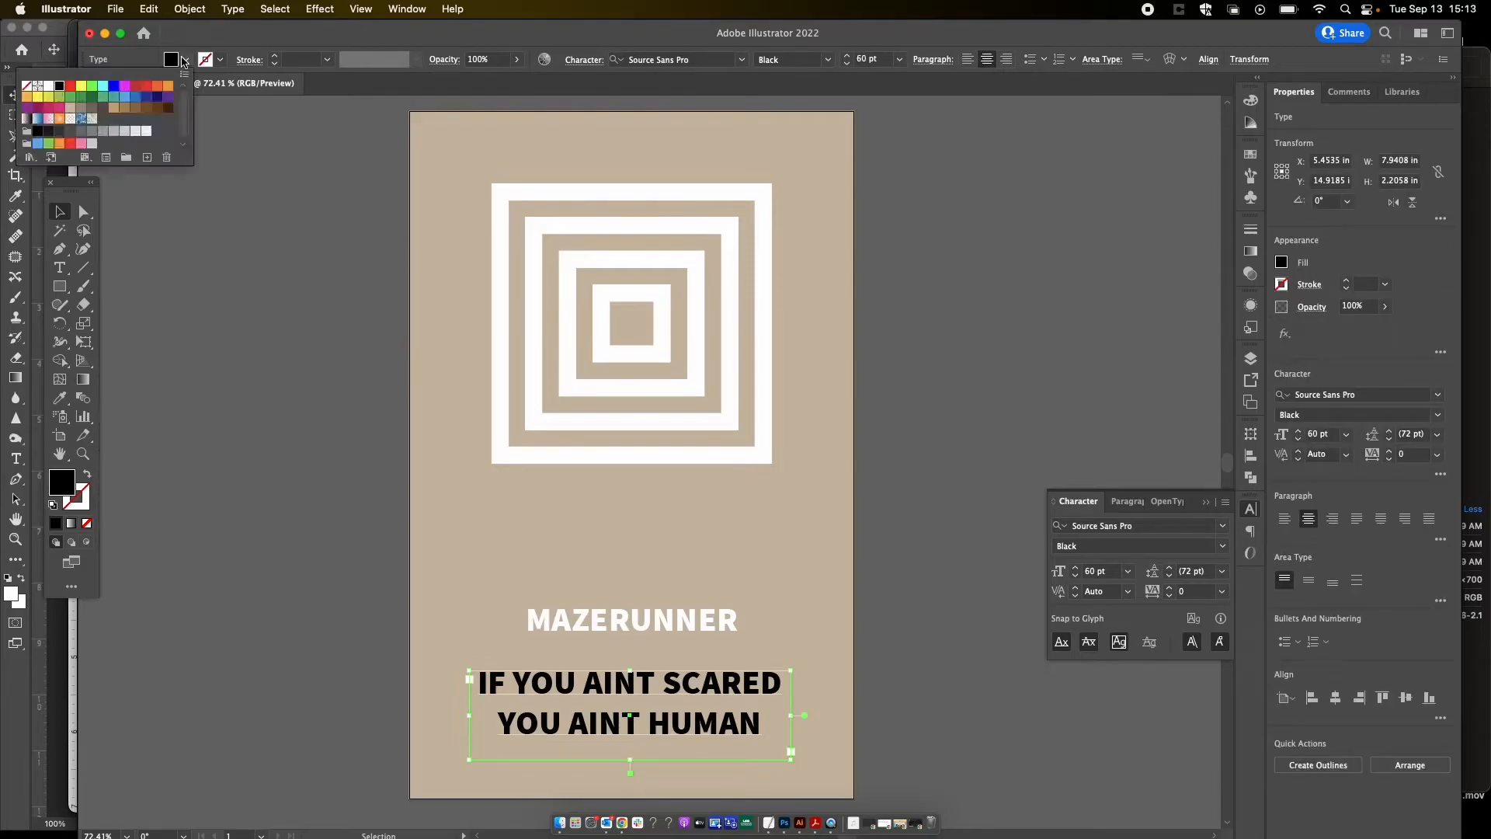
{"action": "left_click", "coordinate": [47, 86]}
{"action": "left_click", "coordinate": [343, 513]}
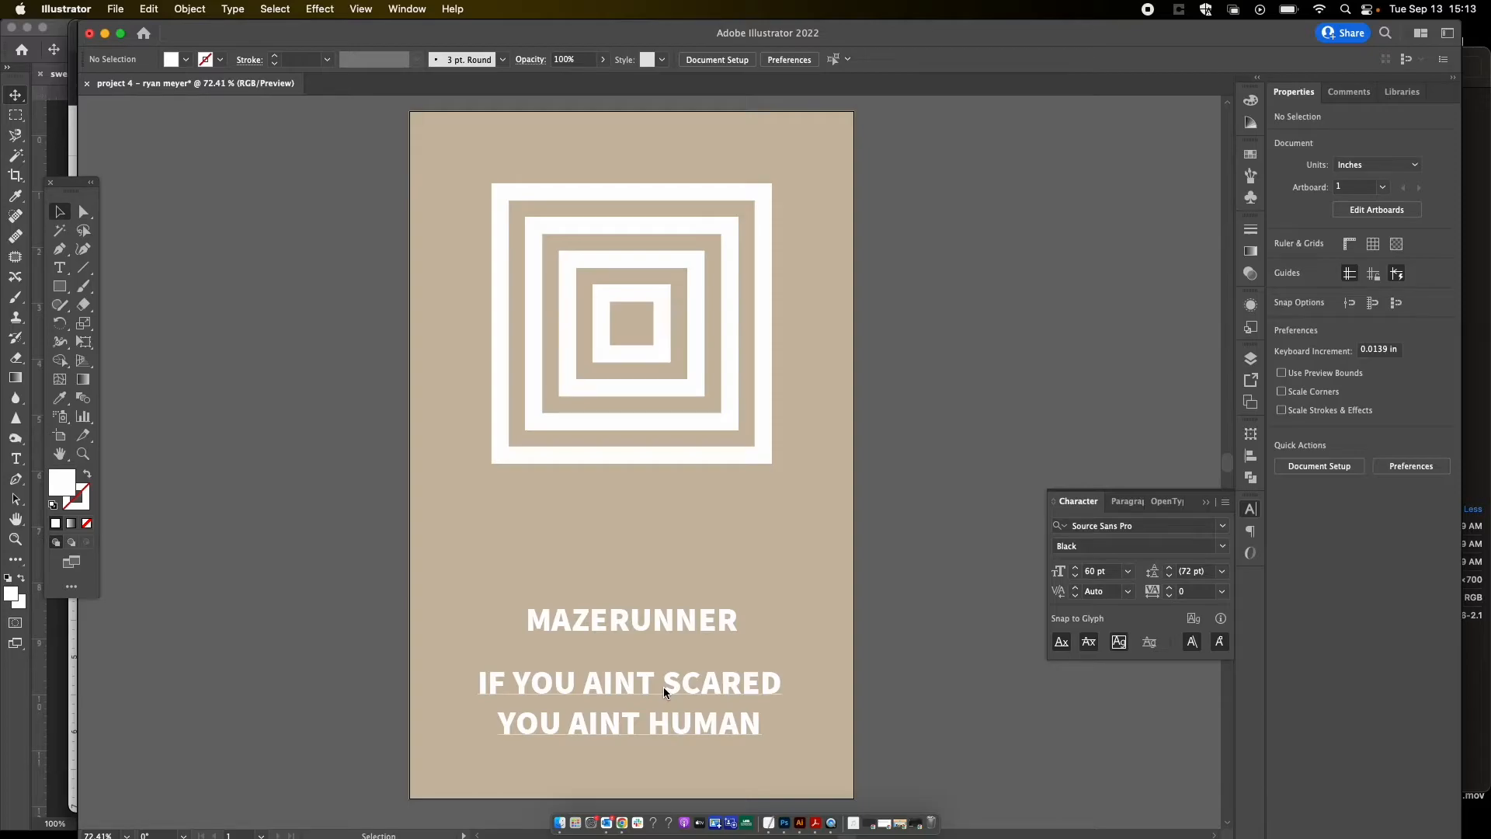
Step: Move the tagline to just below the concentric squares and centre it horizontally on the artboard
{"action": "left_click_drag", "start_coordinate": [663, 687], "coordinate": [663, 500]}
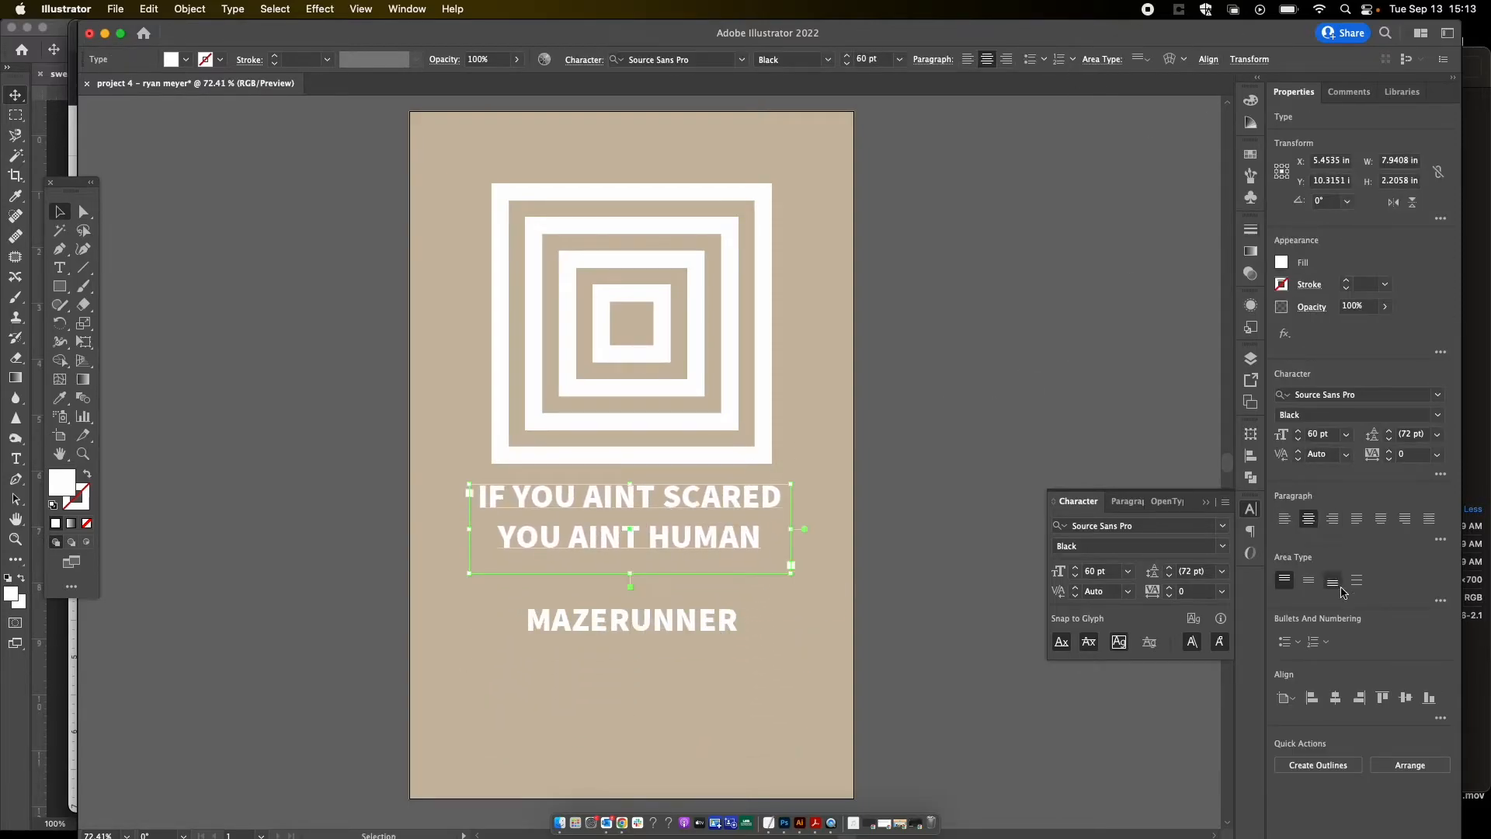
{"action": "left_click_drag", "start_coordinate": [664, 502], "coordinate": [666, 502]}
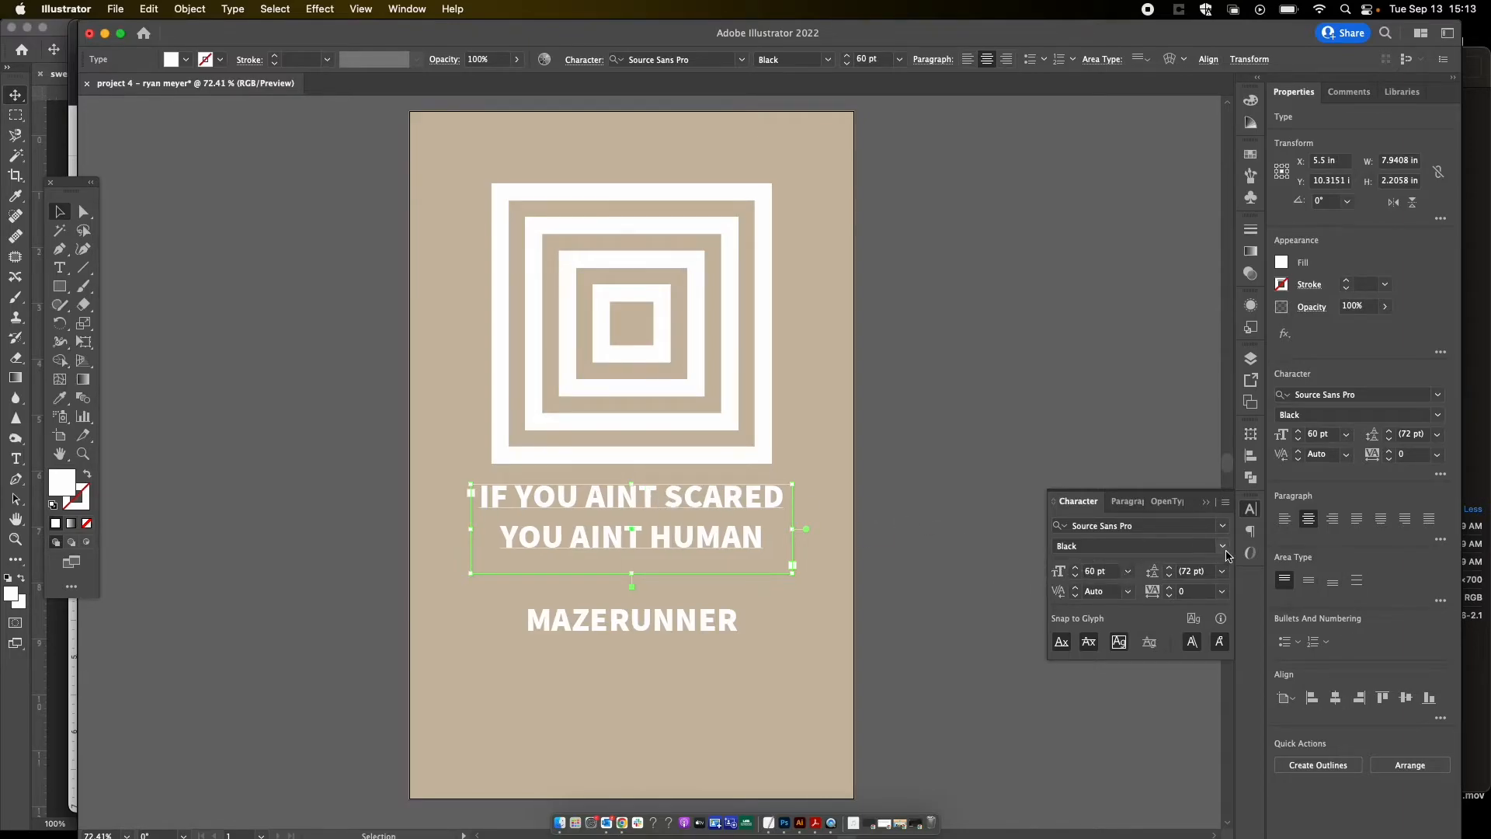
Step: Set the tagline to the Light style and reduce its font size to 30 pt
{"action": "left_click", "coordinate": [1222, 545]}
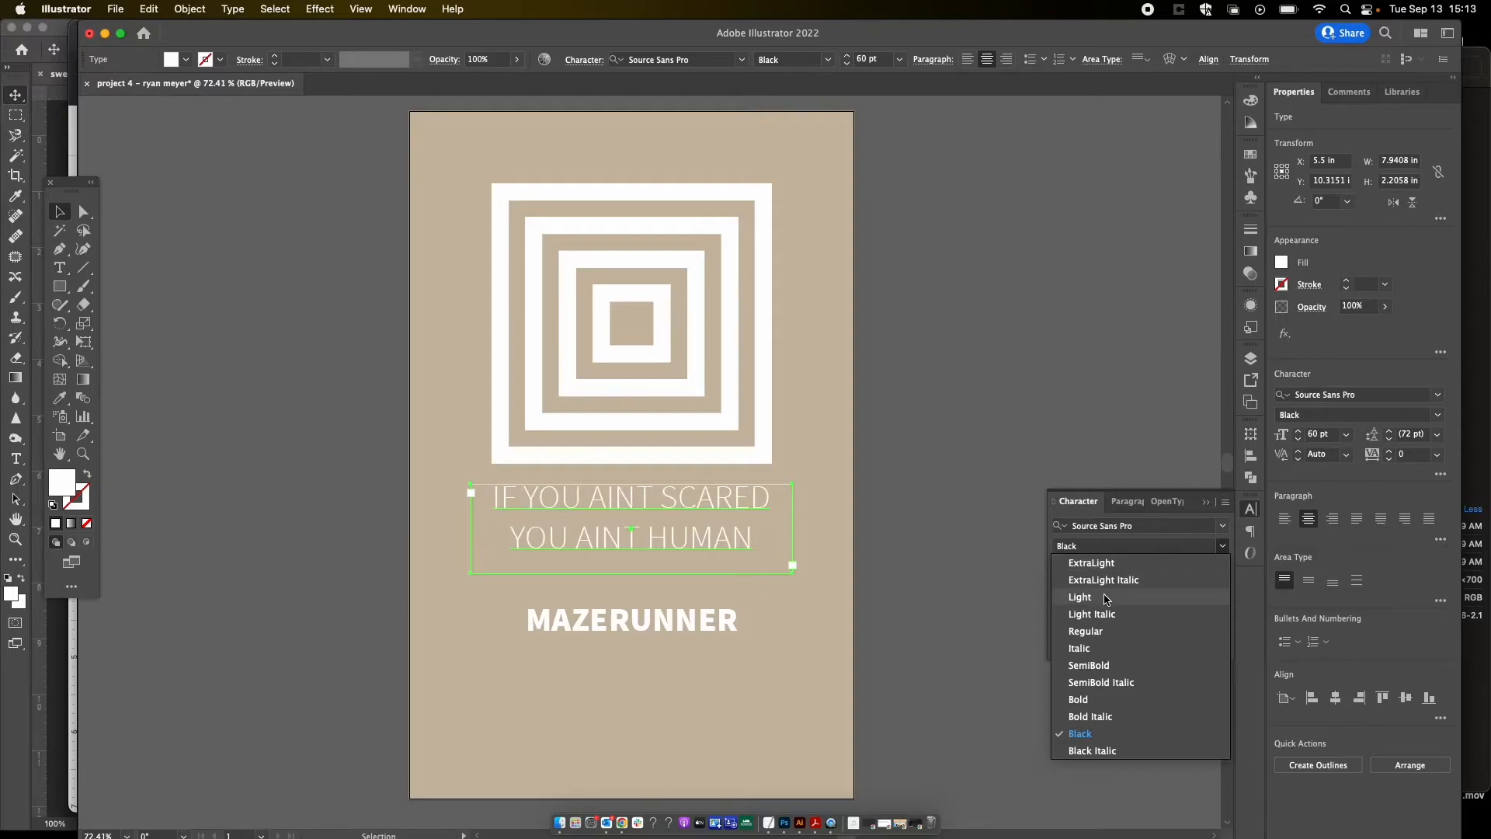
{"action": "left_click", "coordinate": [1108, 598]}
{"action": "left_click", "coordinate": [1074, 576], "text": "shift"}
{"action": "left_click", "coordinate": [1075, 576], "text": "shift"}
{"action": "left_click", "coordinate": [1075, 575], "text": "shift"}
Step: Remove the tagline's line break to put IF YOU AINT SCARED YOU AINT HUMAN on one line, and deselect it
{"action": "double_click", "coordinate": [567, 511]}
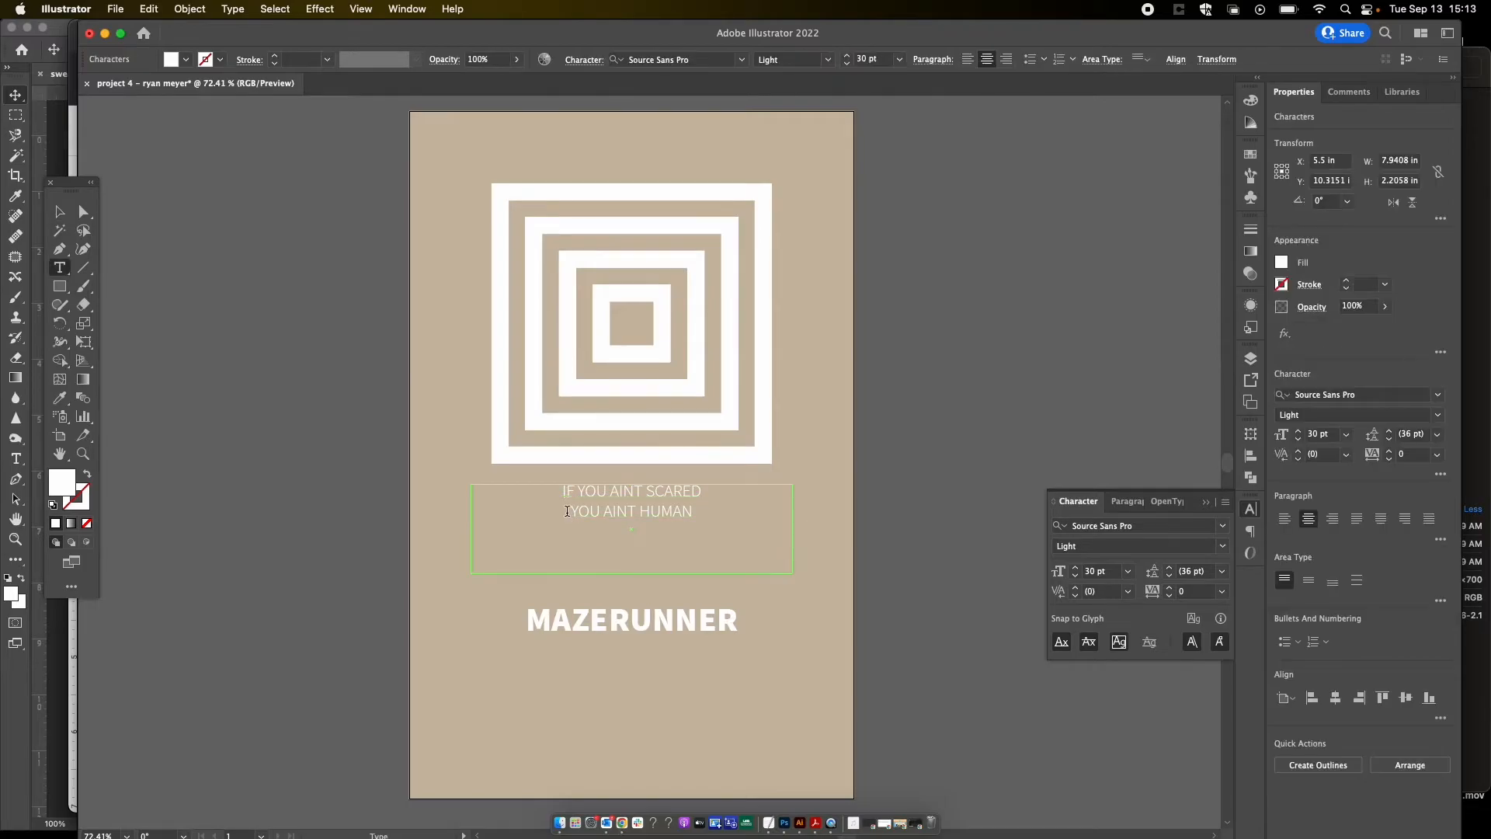
{"action": "key", "text": "BackSpace"}
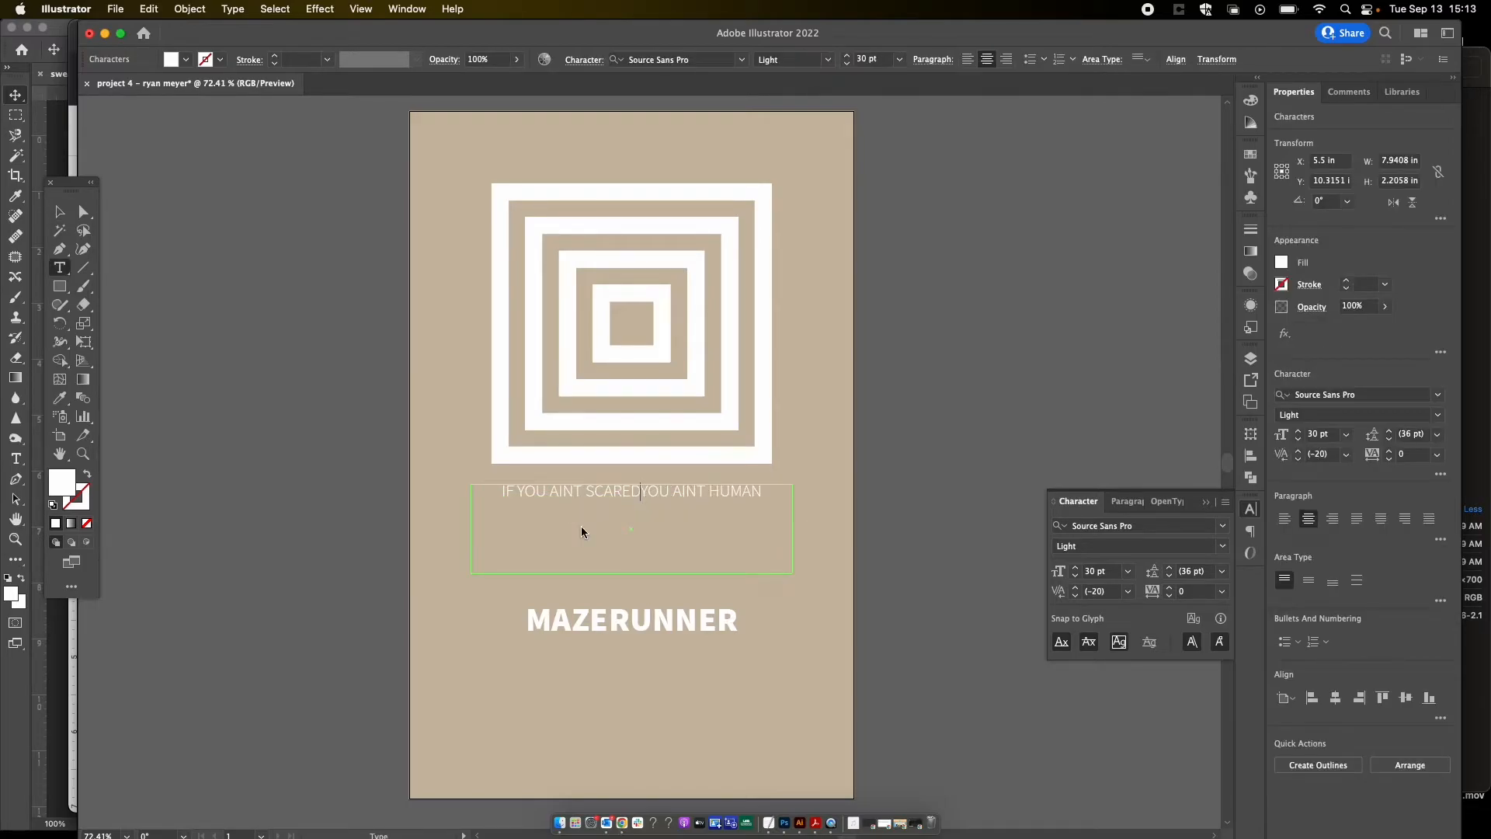
{"action": "key", "text": "Escape"}
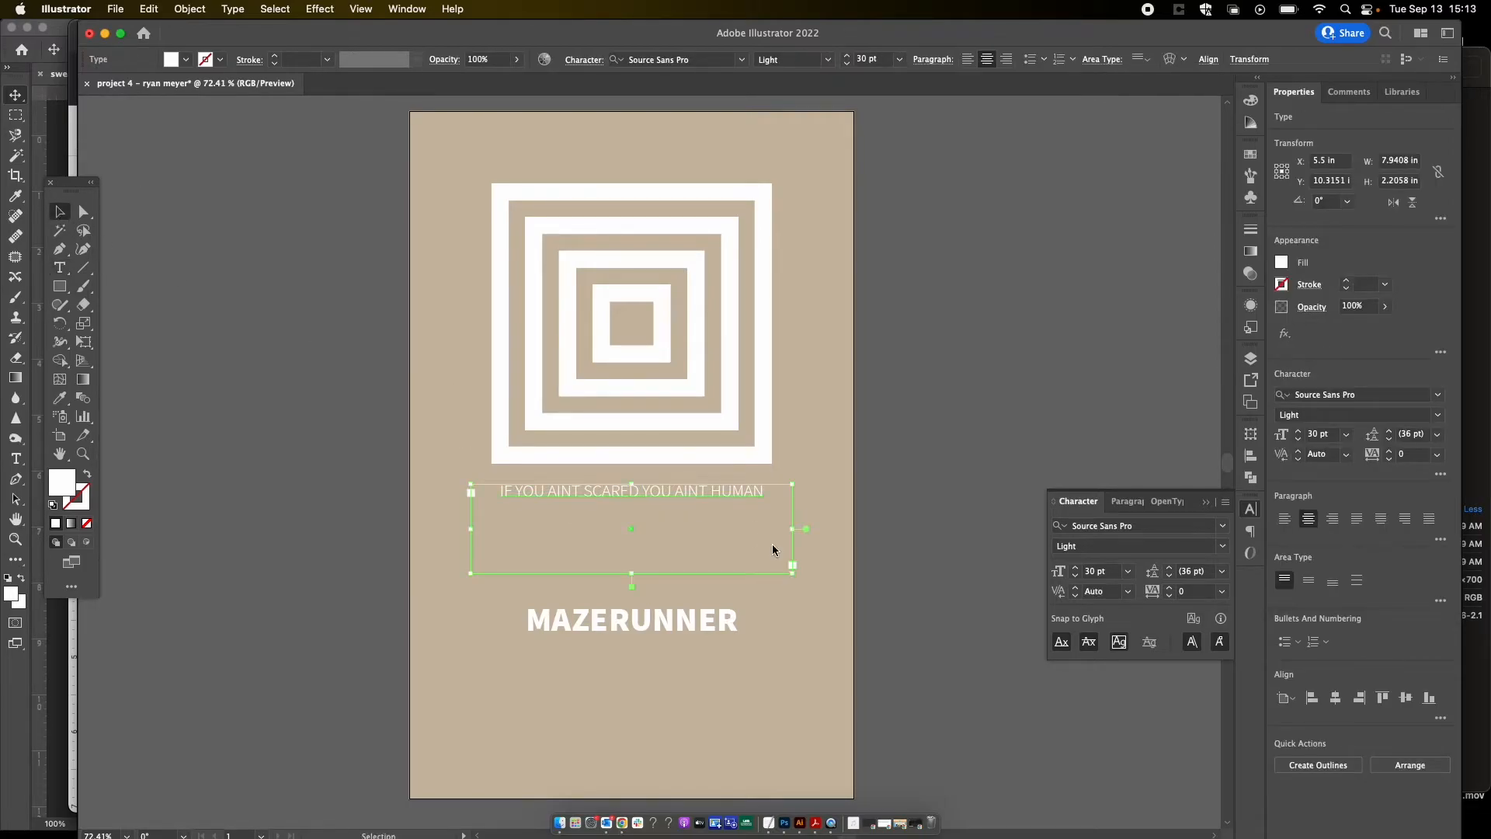
{"action": "left_click", "coordinate": [986, 499]}
Step: Set the one-line tagline below the squares to the SemiBold style
{"action": "left_click", "coordinate": [730, 500]}
{"action": "left_click", "coordinate": [1222, 547]}
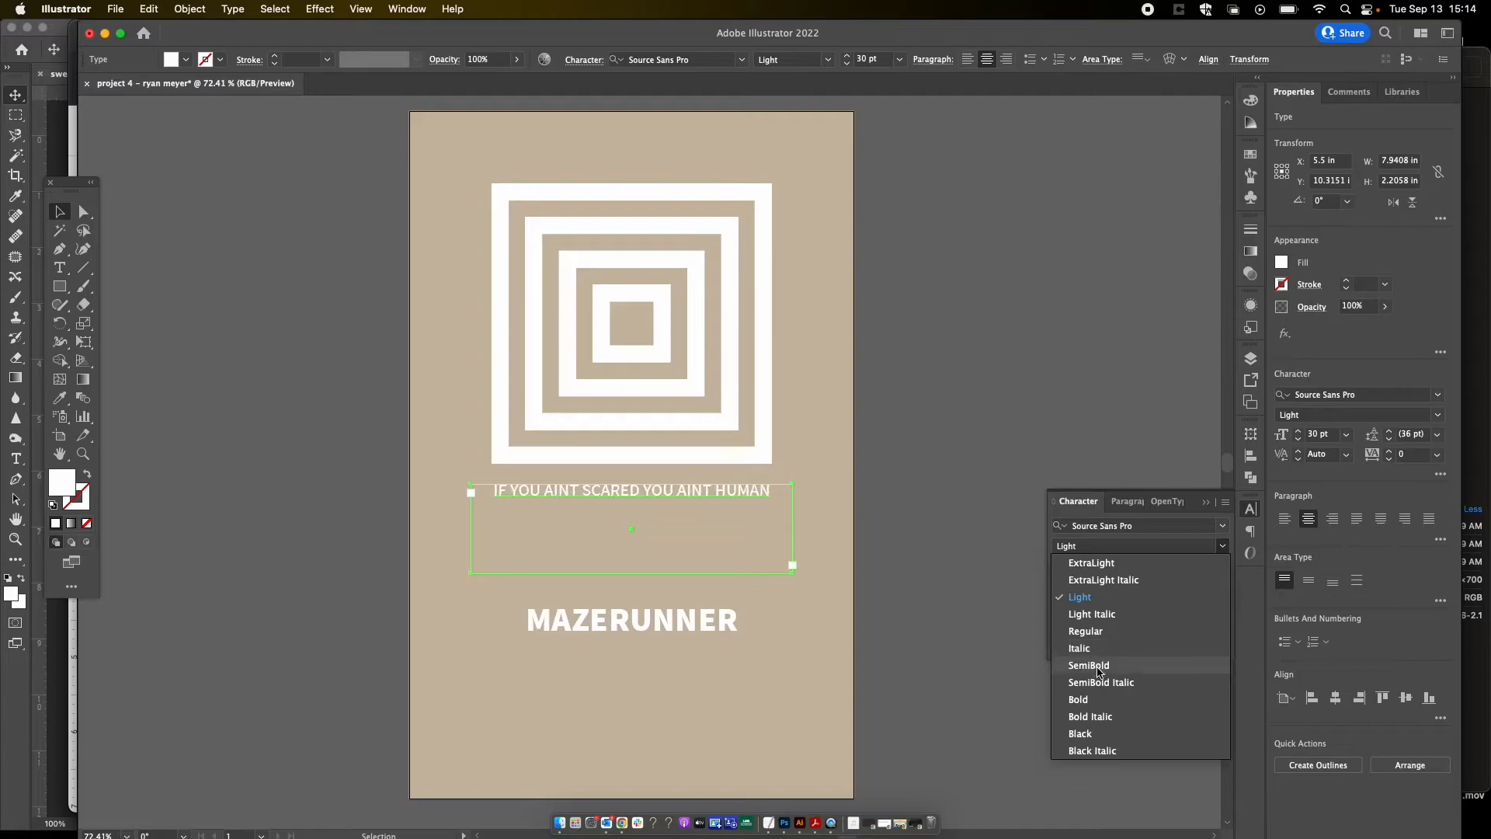
{"action": "left_click", "coordinate": [1089, 665]}
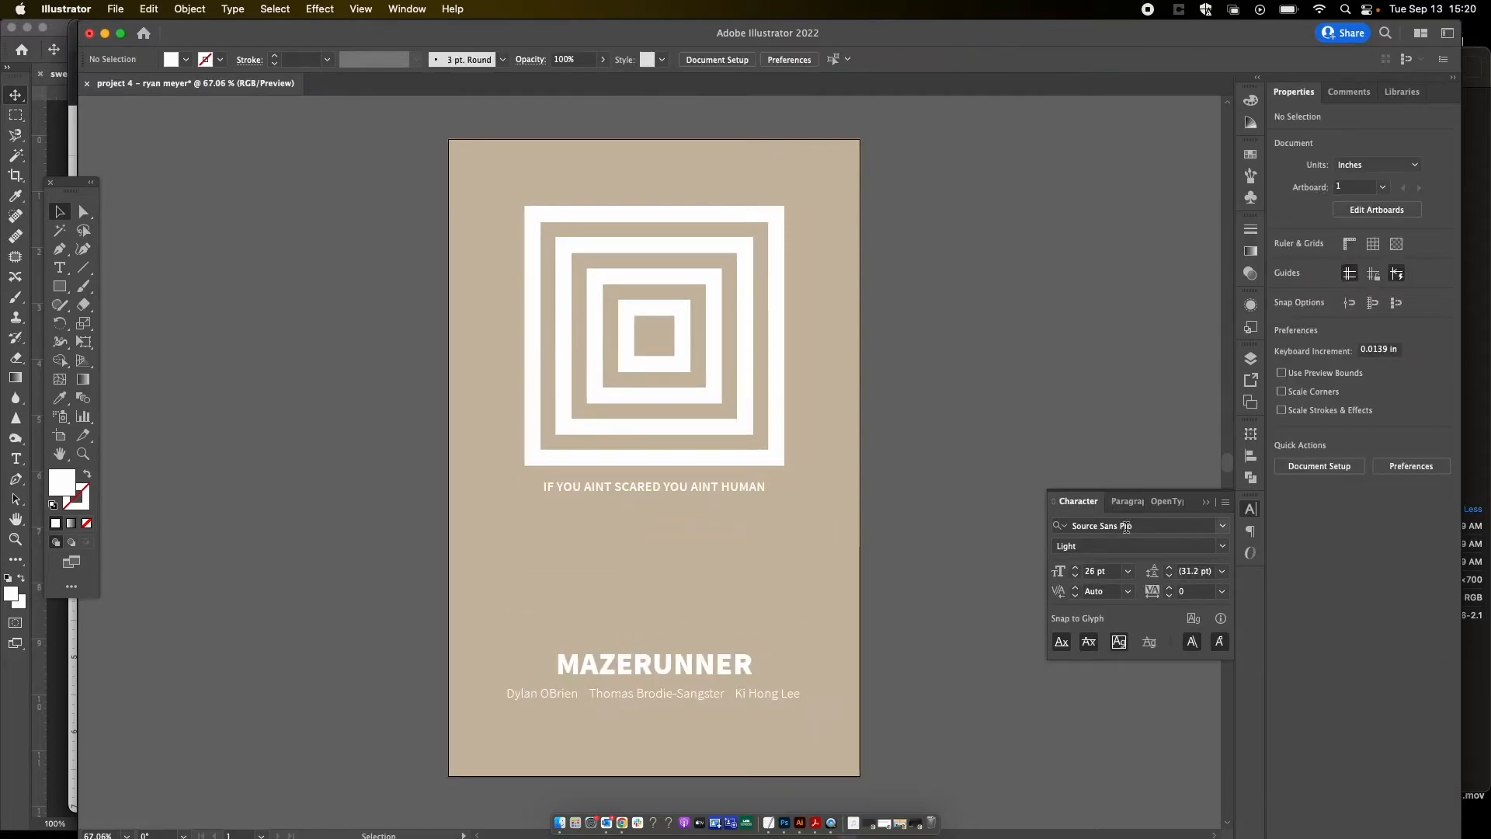
Step: Browse the list of installed fonts and close it without choosing one
{"action": "left_click", "coordinate": [1222, 525]}
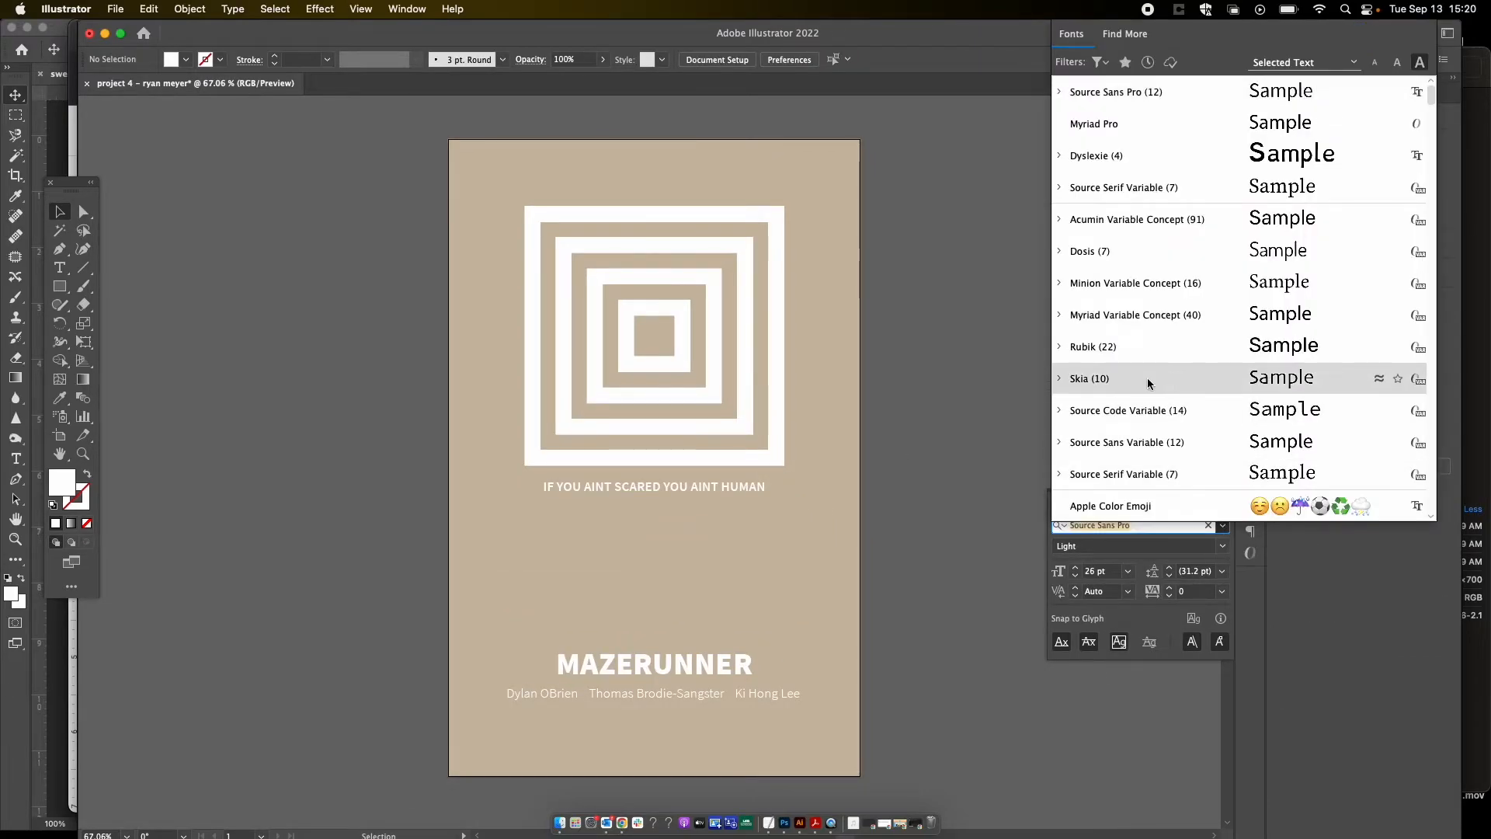
{"action": "scroll", "coordinate": [1148, 384], "scroll_direction": "down", "scroll_amount": 5}
{"action": "scroll", "coordinate": [1148, 384], "scroll_direction": "down", "scroll_amount": 5}
{"action": "scroll", "coordinate": [1148, 381], "scroll_direction": "up", "scroll_amount": 15}
{"action": "left_click", "coordinate": [977, 449]}
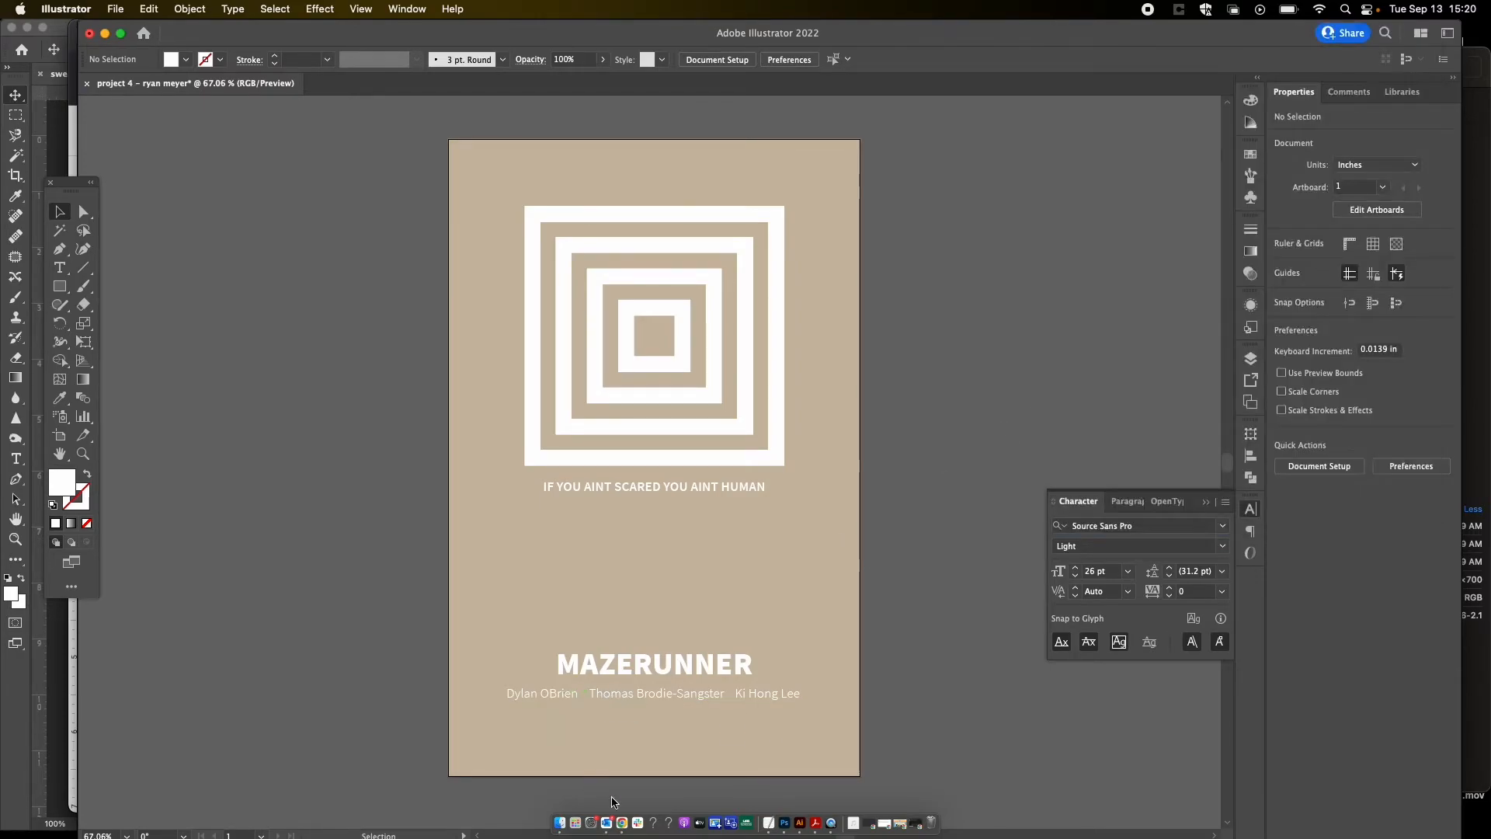
Step: Switch to Chrome, search the web for "adobe fonts" in a new tab and open the Adobe Fonts site
{"action": "left_click", "coordinate": [619, 829]}
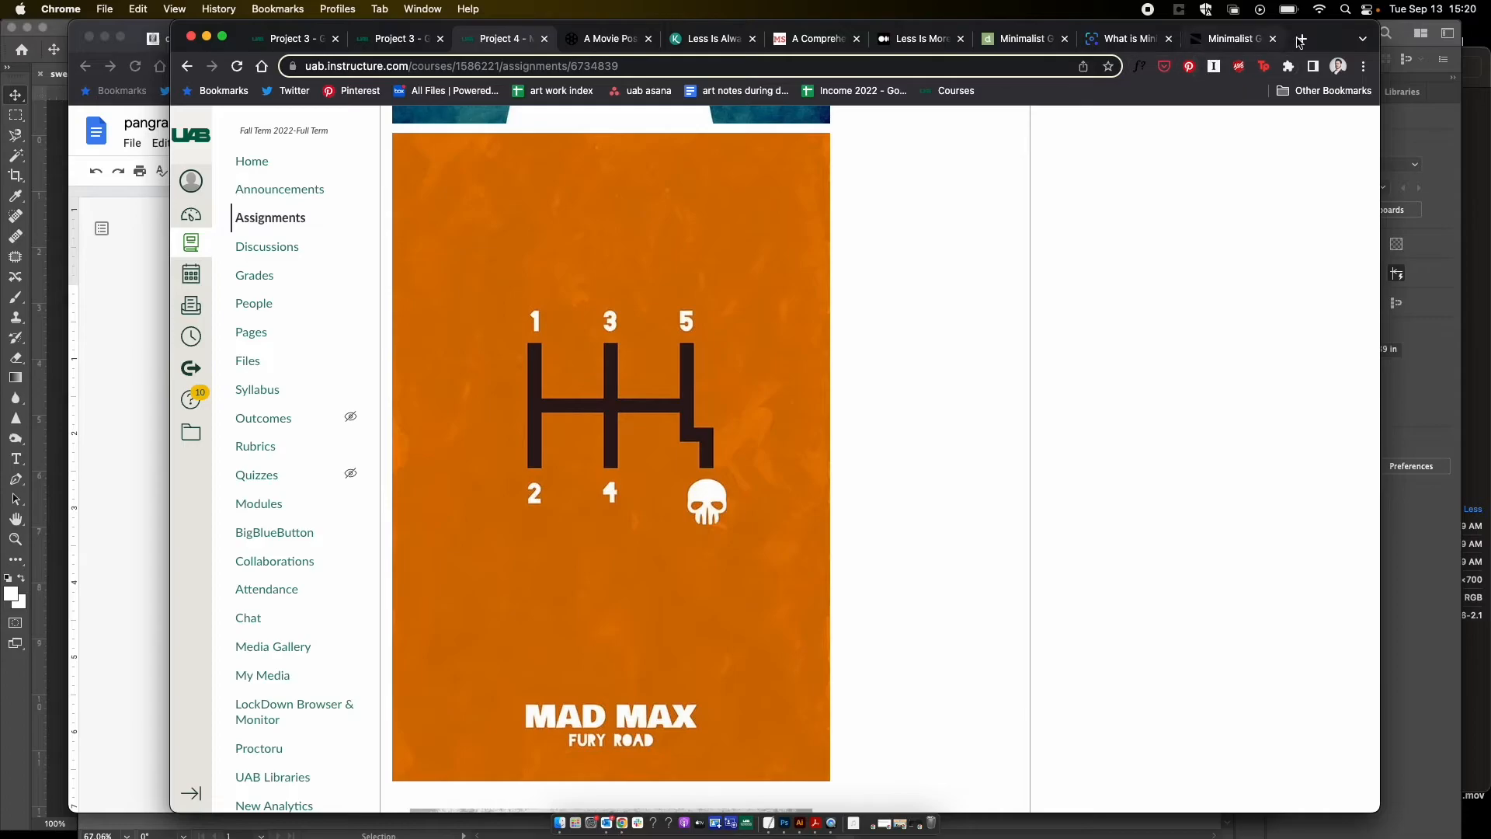
{"action": "left_click", "coordinate": [1302, 39]}
{"action": "type", "text": "adobe"}
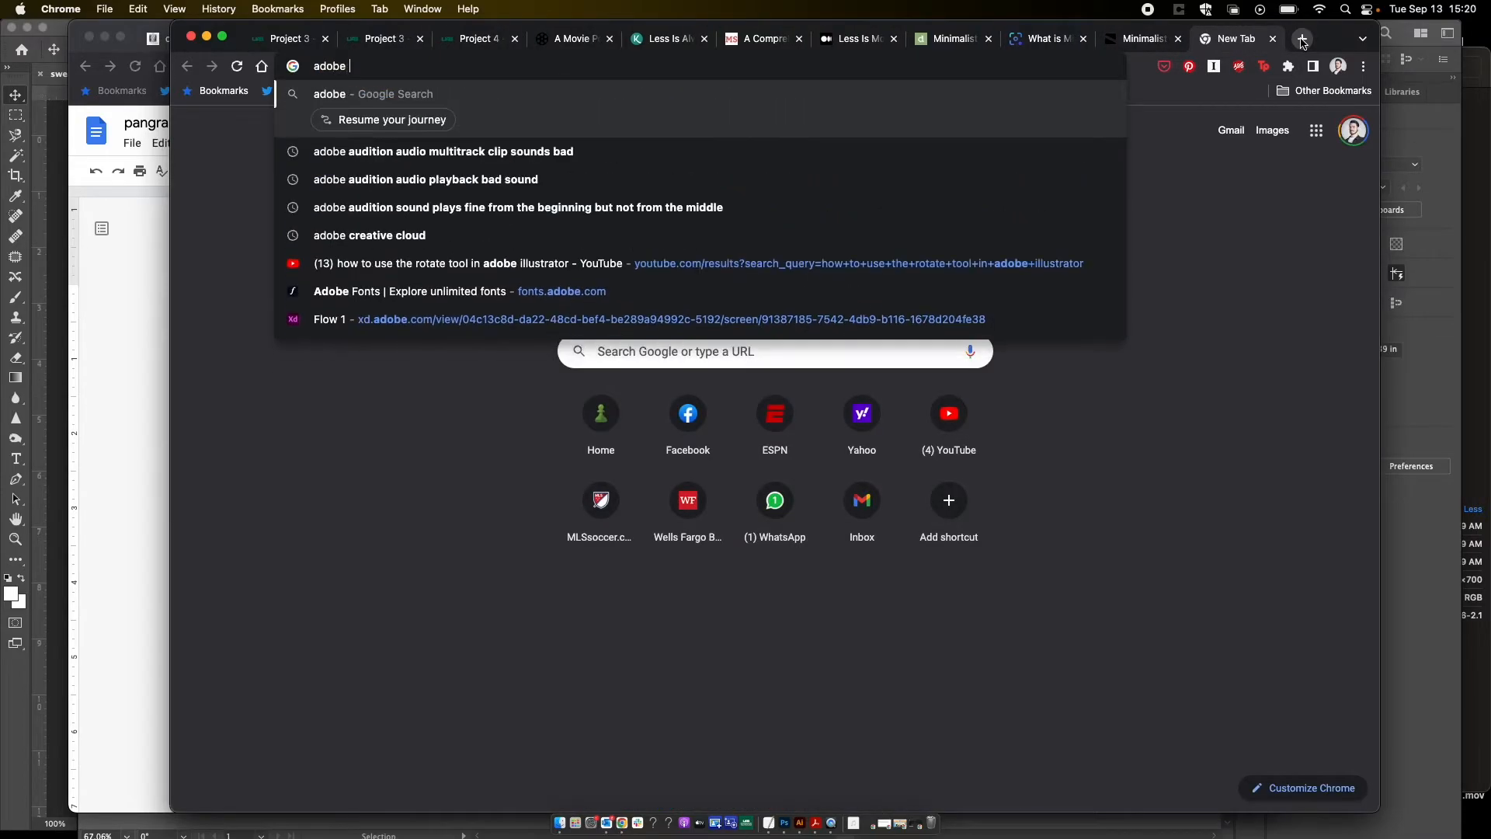
{"action": "type", "text": " fonts"}
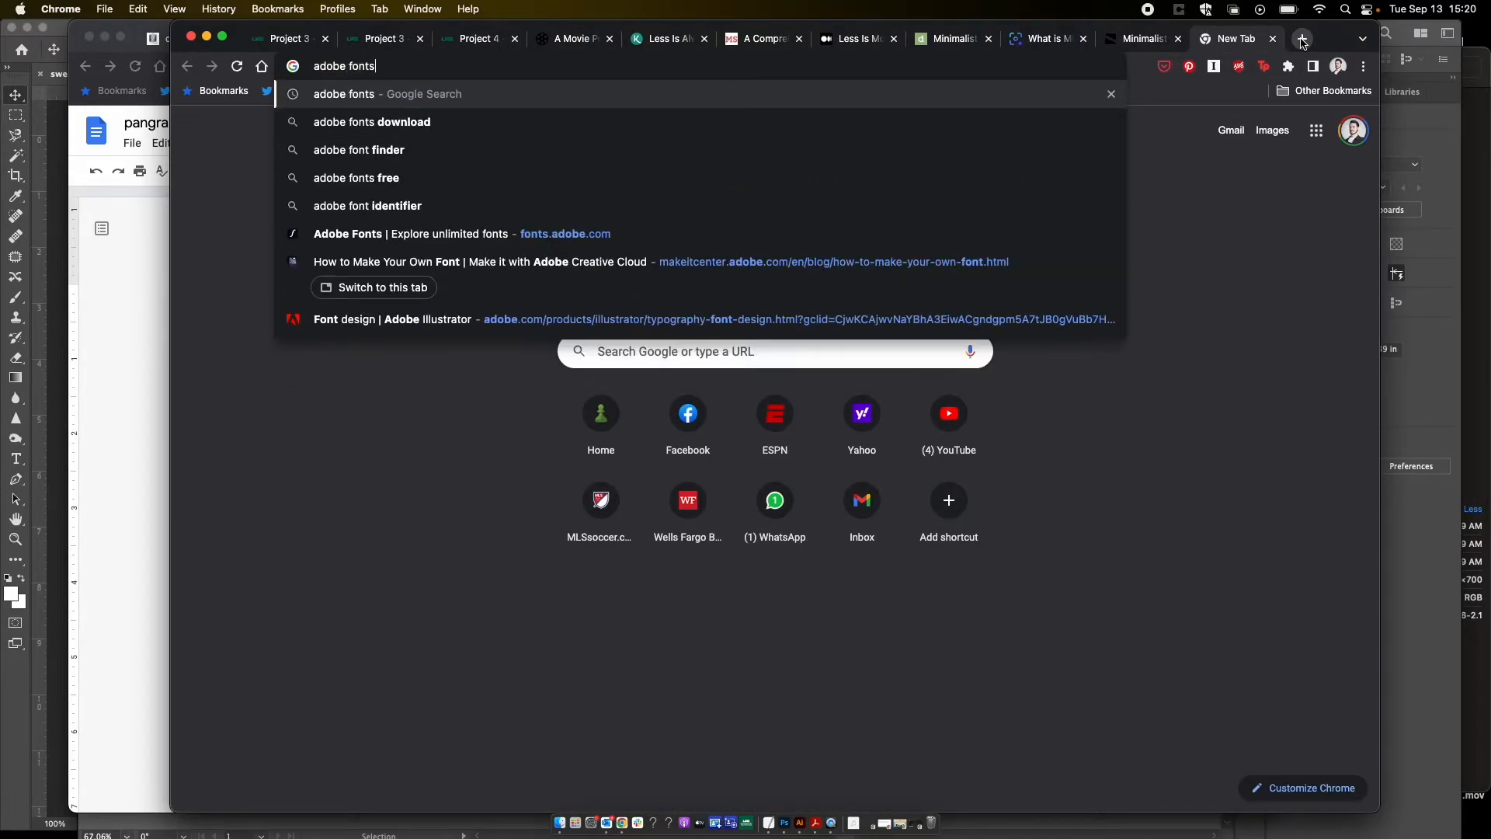
{"action": "key", "text": "Return"}
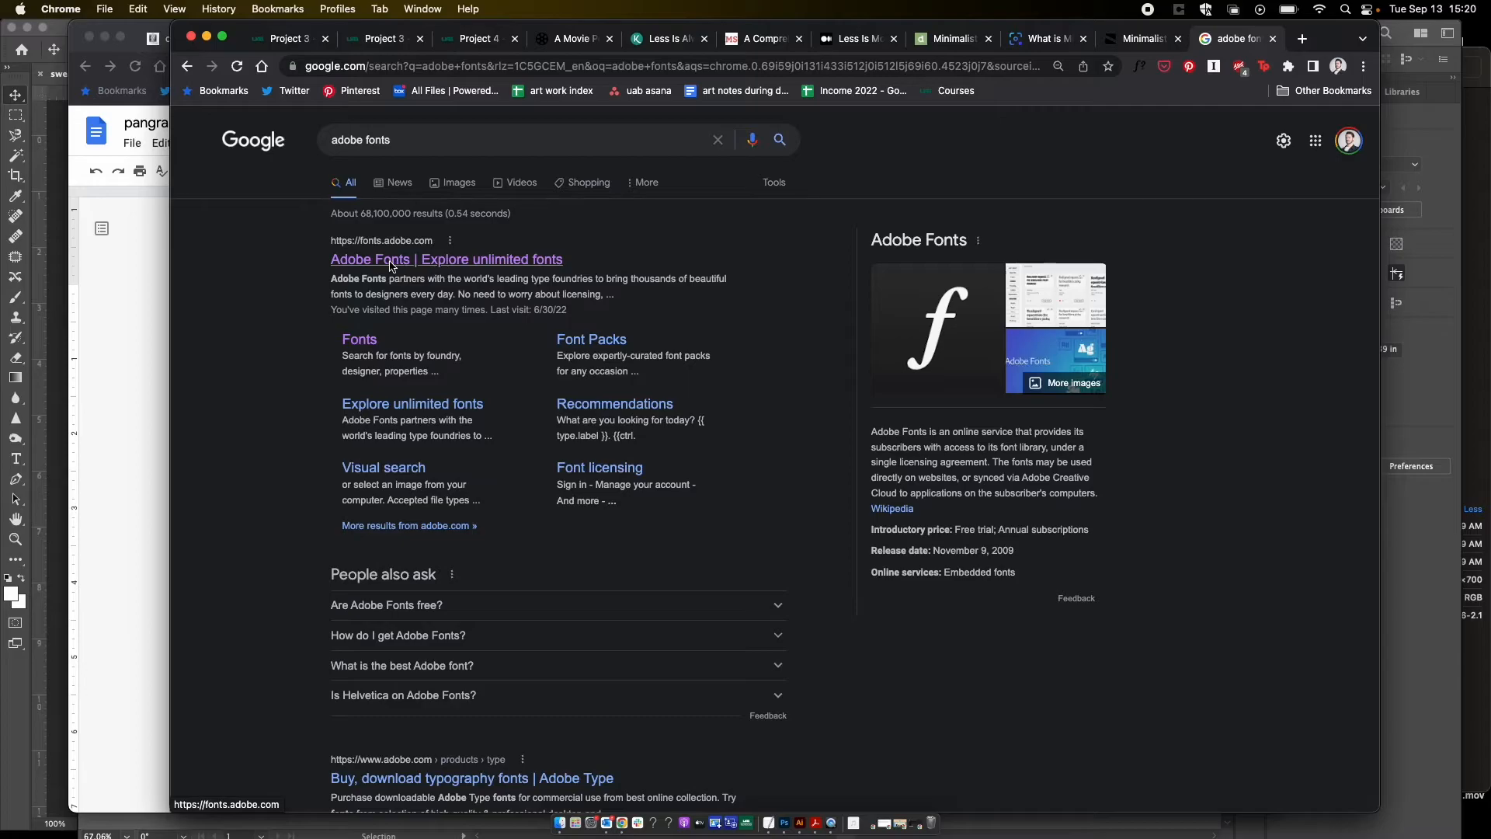
{"action": "left_click", "coordinate": [475, 261]}
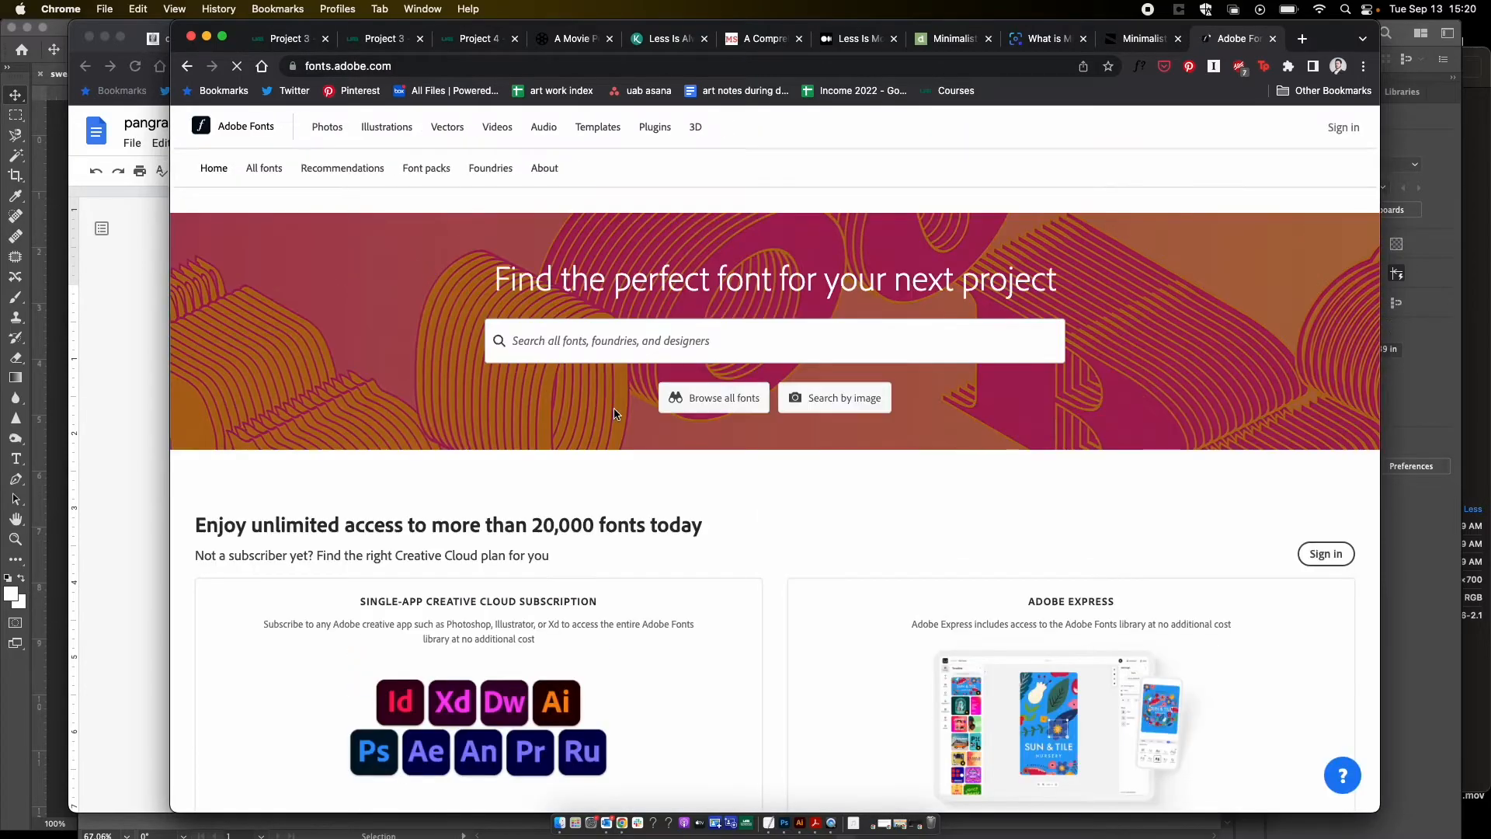
Step: Look over the Adobe Fonts home page and open its sign-in page
{"action": "scroll", "coordinate": [546, 466], "scroll_direction": "down", "scroll_amount": 2}
{"action": "scroll", "coordinate": [546, 466], "scroll_direction": "up", "scroll_amount": 2}
{"action": "left_click", "coordinate": [1342, 128]}
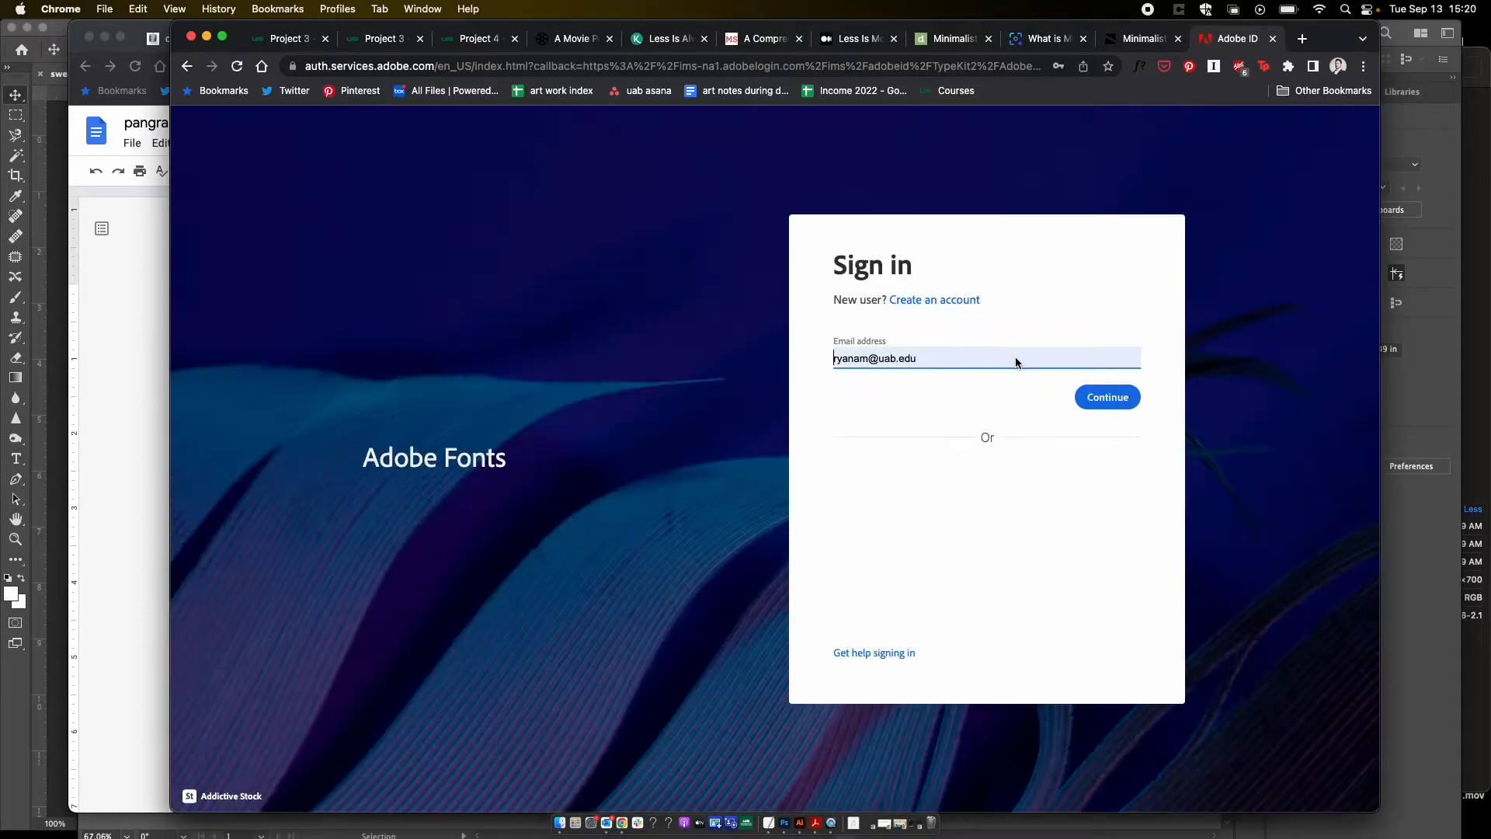
Step: Sign in to Adobe Fonts with the school account, submitting the saved login and requesting a Duo push authentication
{"action": "left_click", "coordinate": [1093, 395]}
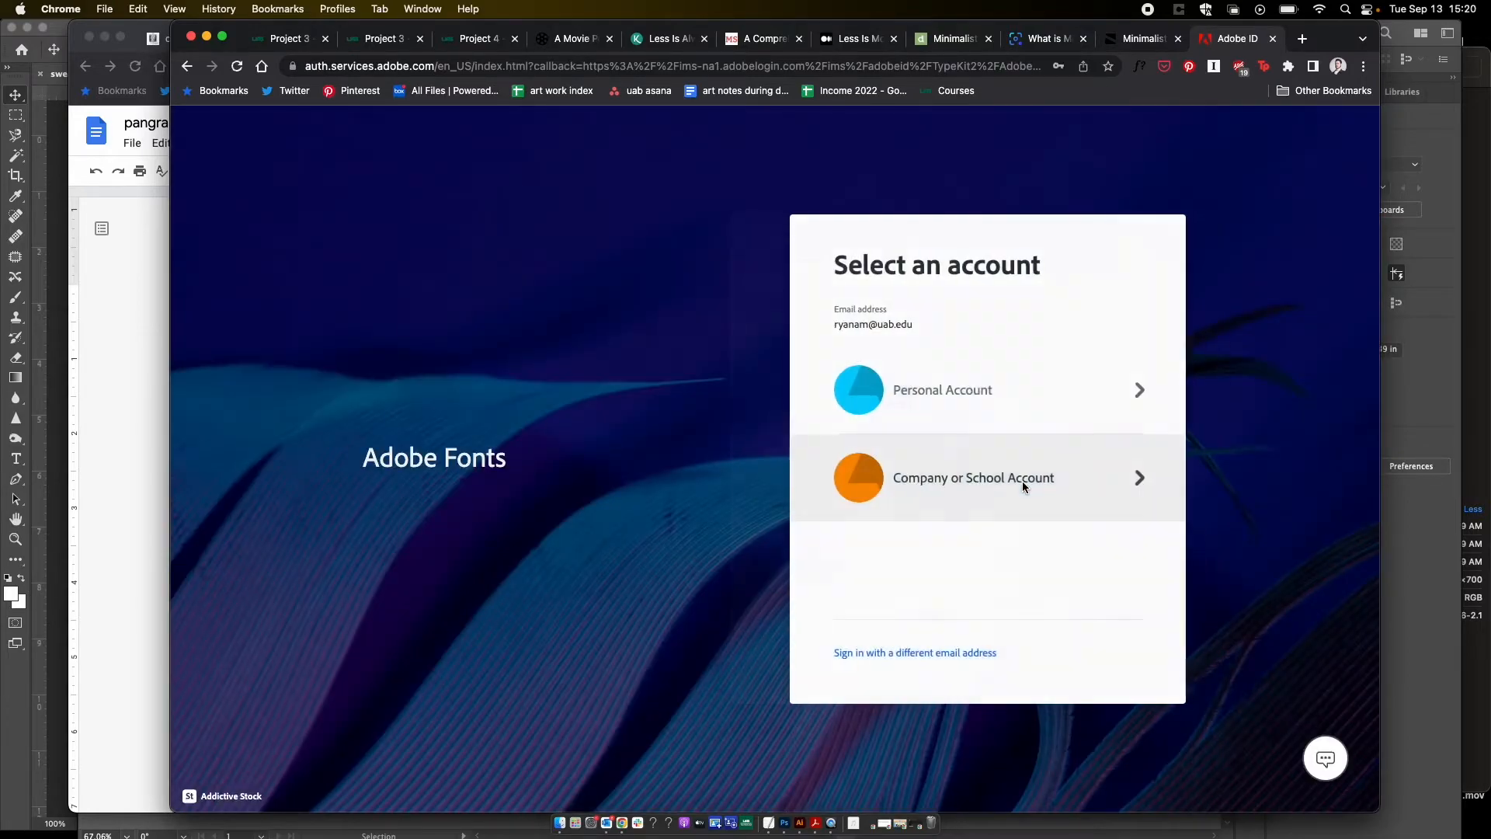
{"action": "left_click", "coordinate": [976, 477]}
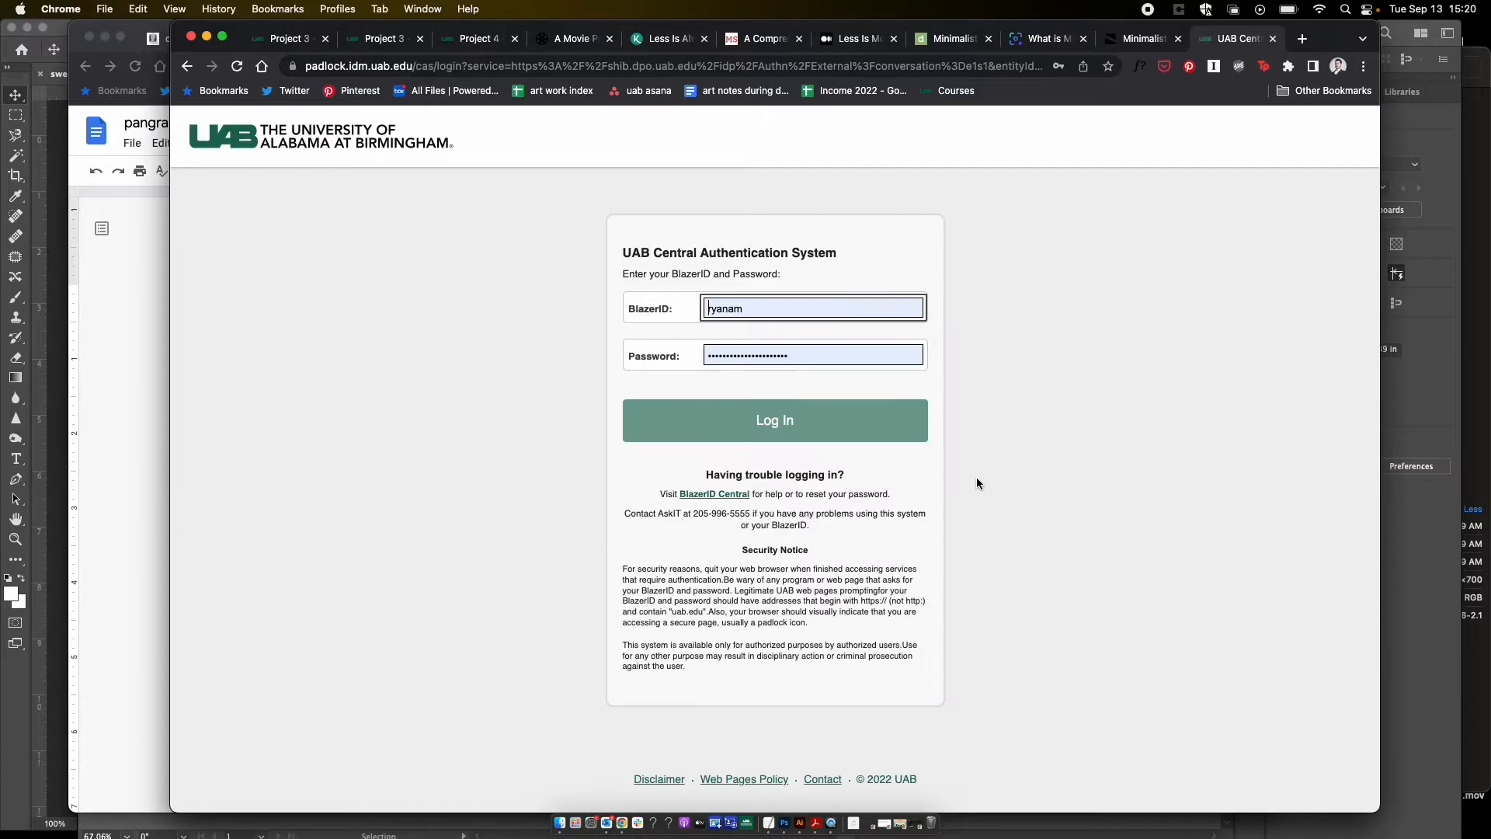
{"action": "left_click", "coordinate": [789, 423]}
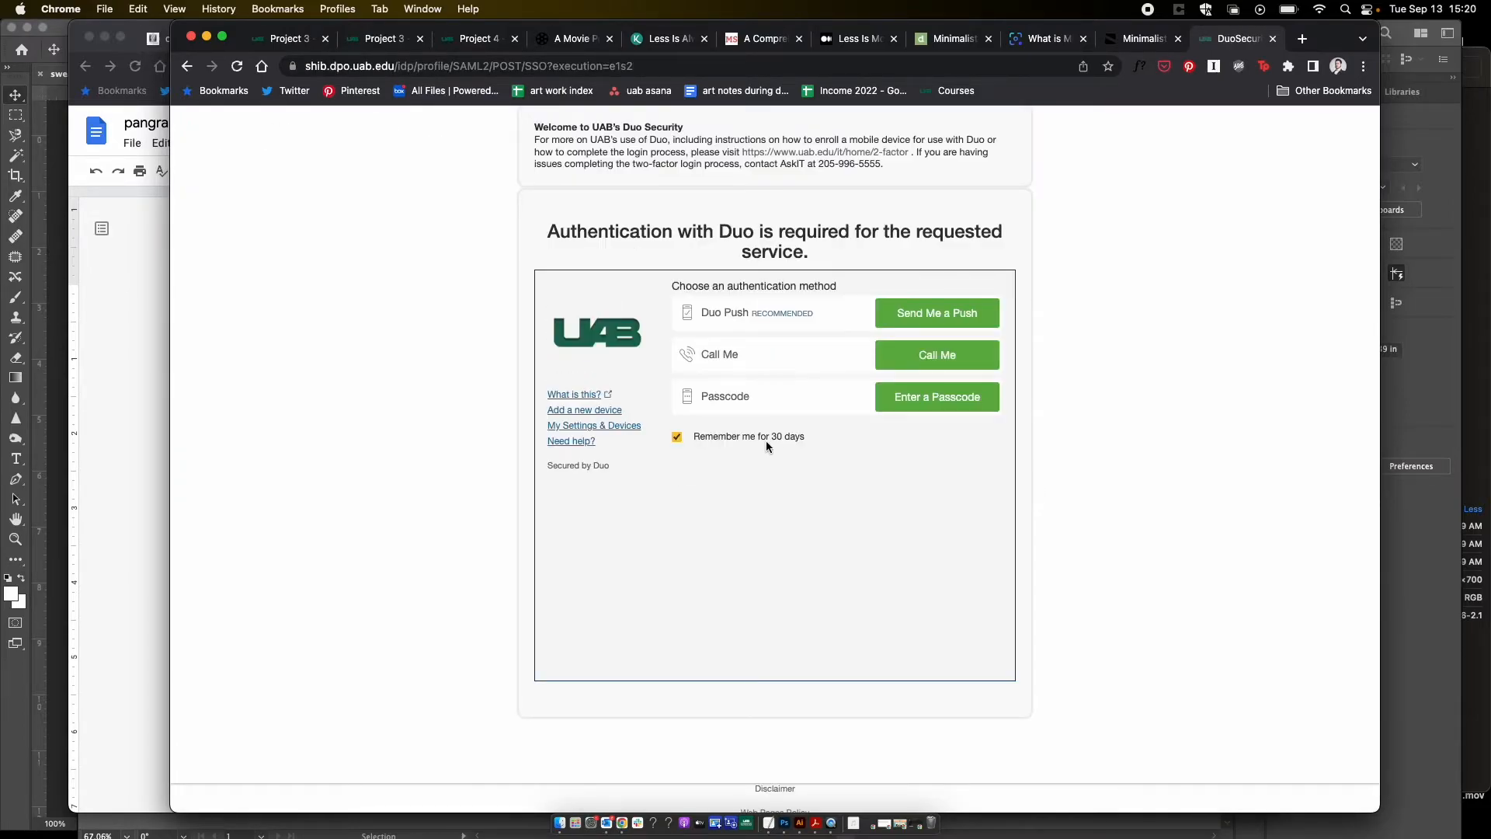
{"action": "left_click", "coordinate": [961, 314]}
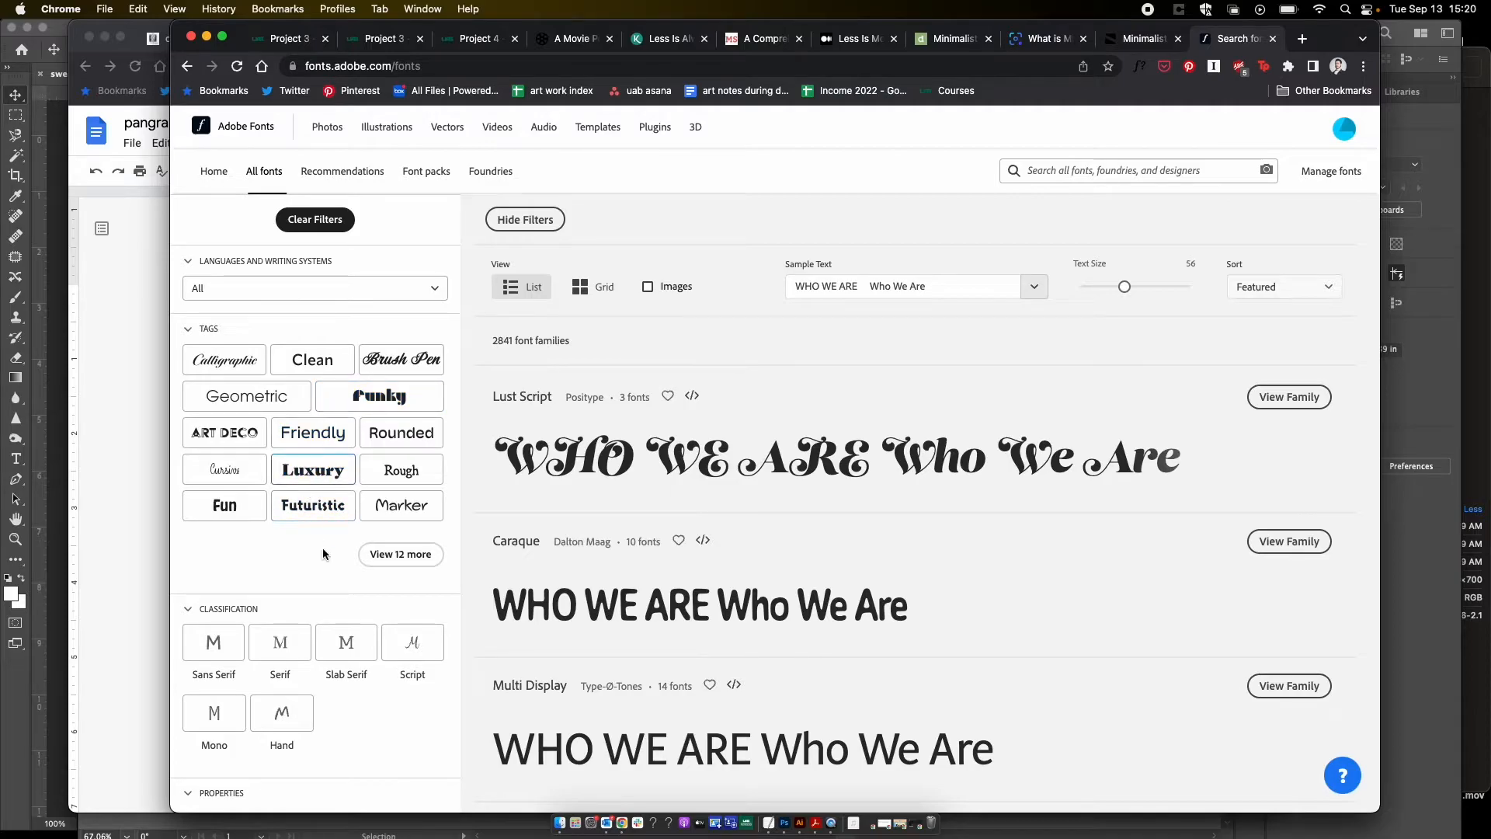
Step: Look over the tag, classification and property filters and the font samples on the all-fonts page
{"action": "scroll", "coordinate": [288, 488], "scroll_direction": "down", "scroll_amount": 4}
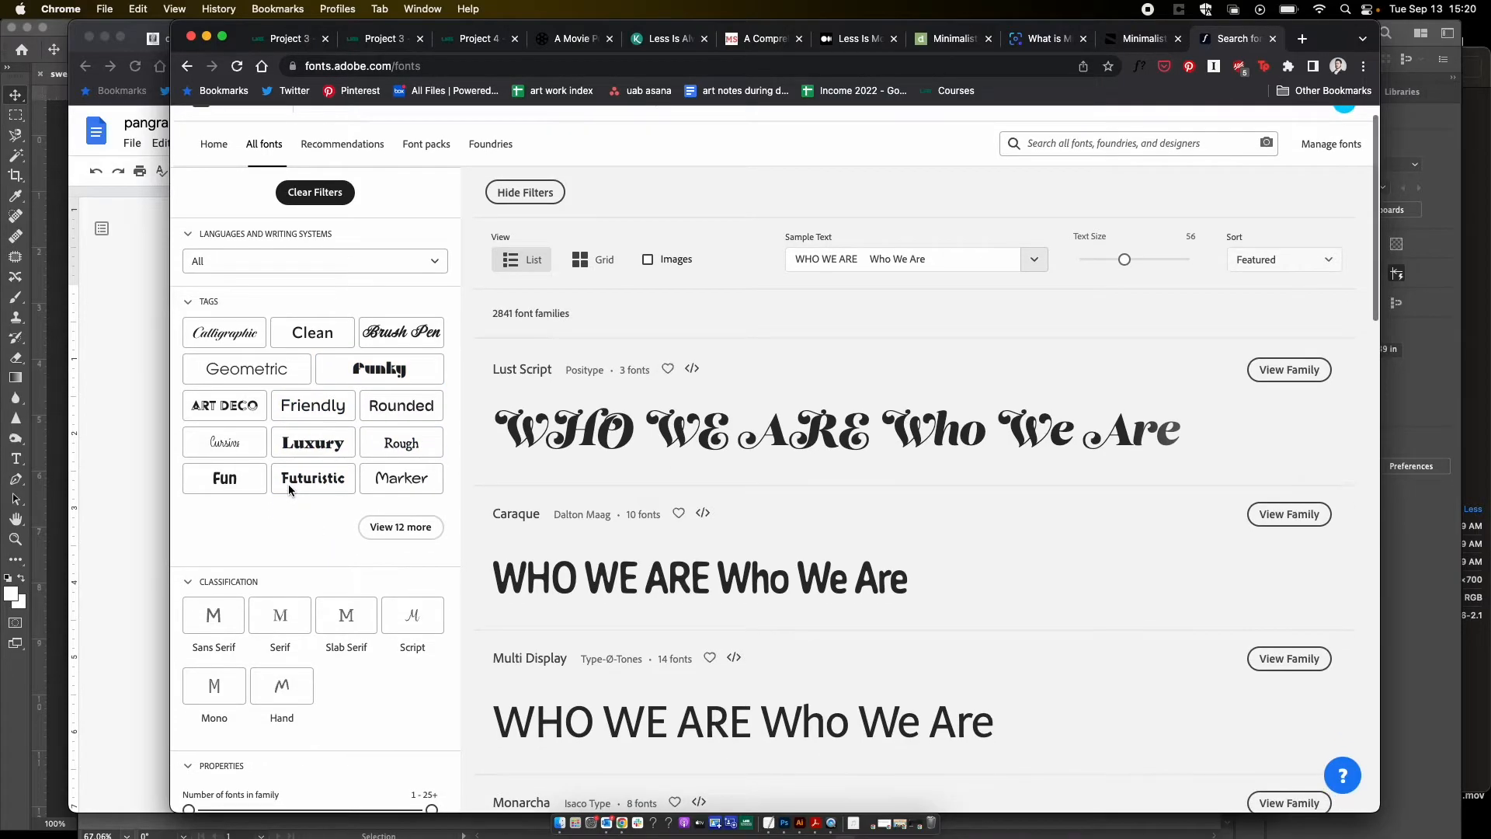
{"action": "scroll", "coordinate": [289, 488], "scroll_direction": "up", "scroll_amount": 2}
{"action": "scroll", "coordinate": [289, 488], "scroll_direction": "up", "scroll_amount": 2}
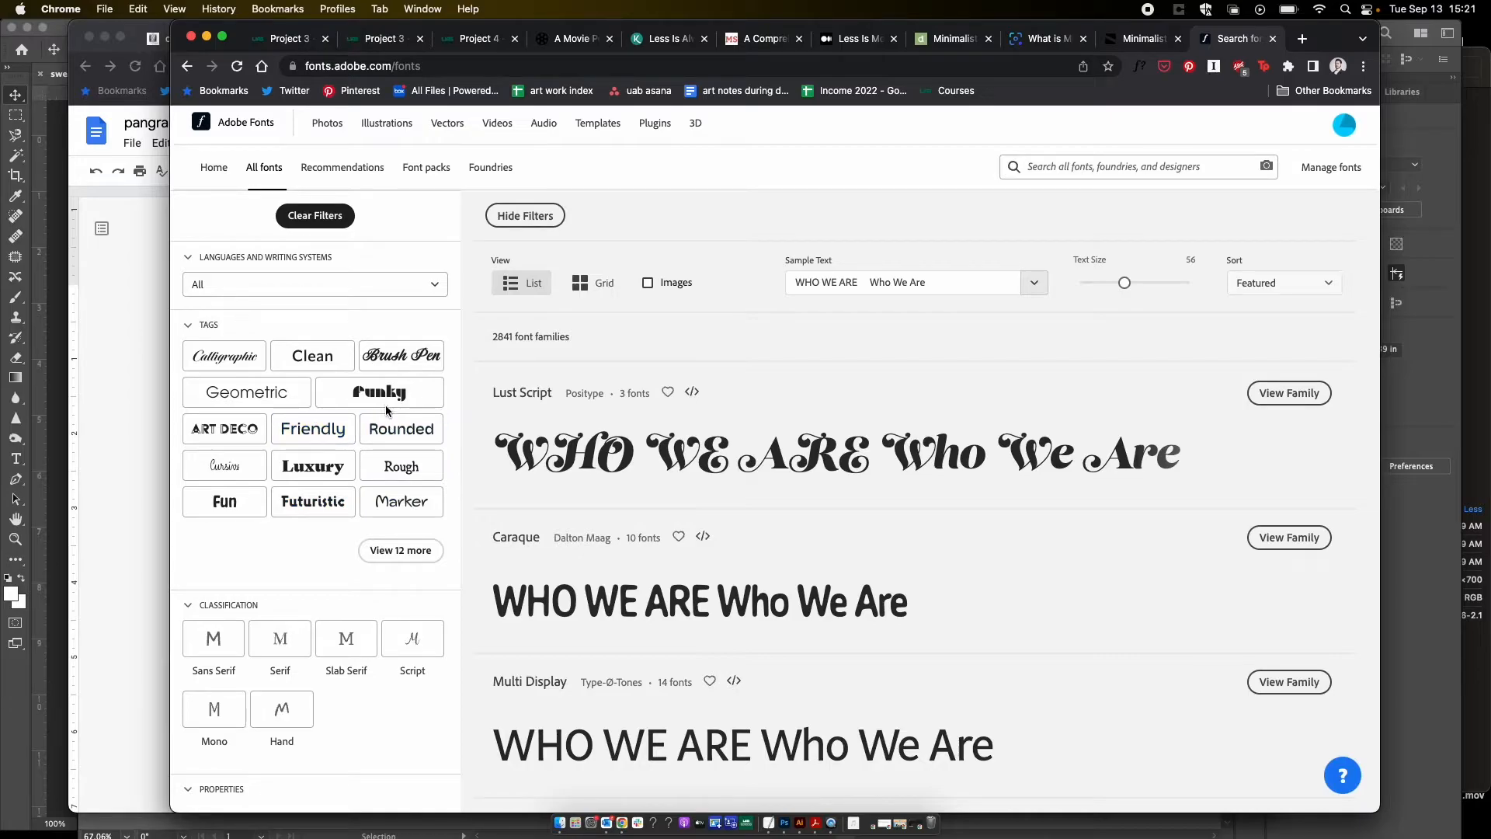
{"action": "scroll", "coordinate": [338, 408], "scroll_direction": "down", "scroll_amount": 8}
{"action": "left_click", "coordinate": [311, 351]}
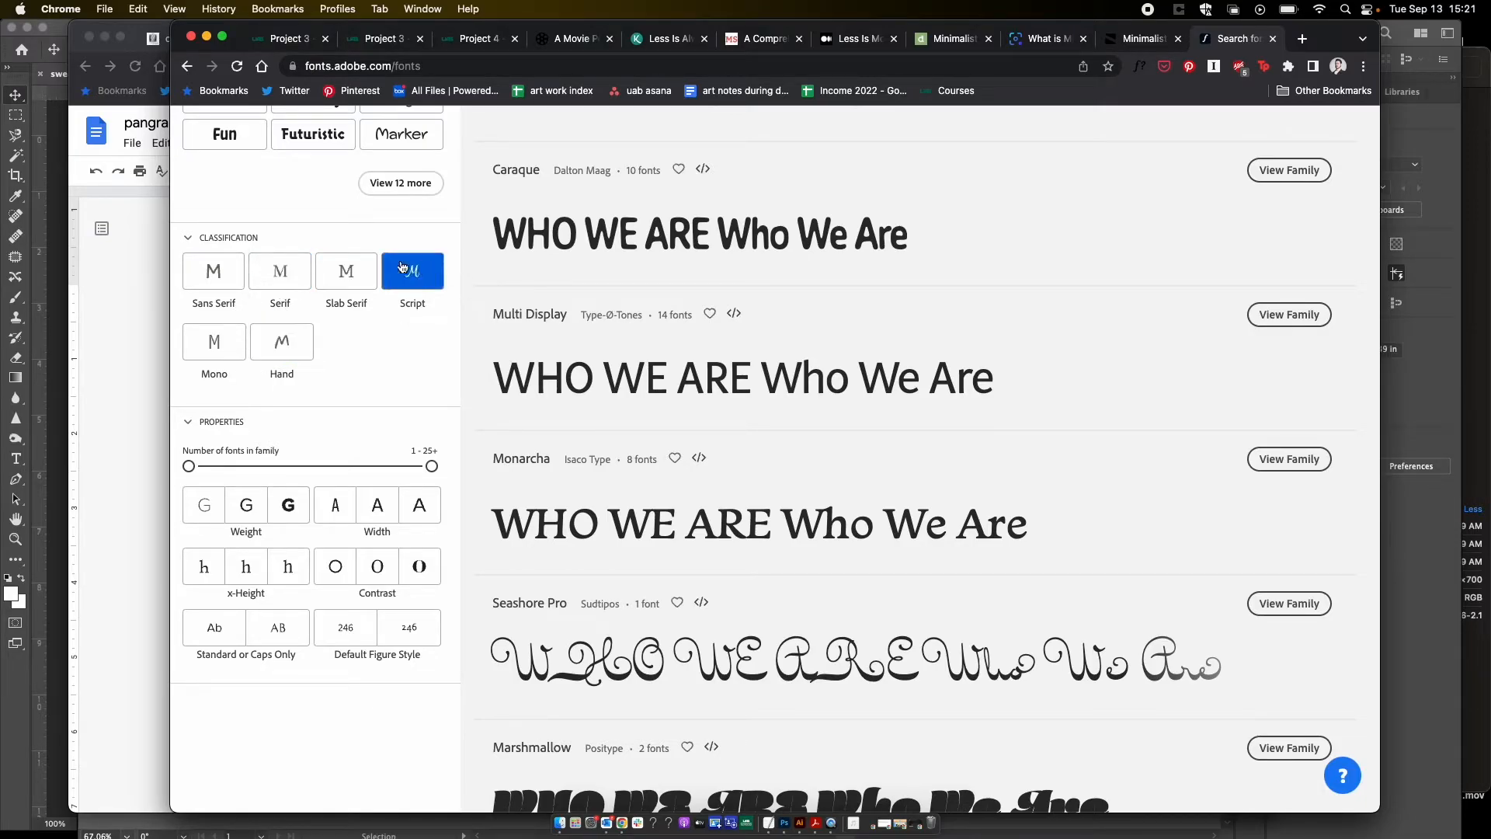
{"action": "scroll", "coordinate": [522, 382], "scroll_direction": "up", "scroll_amount": 5}
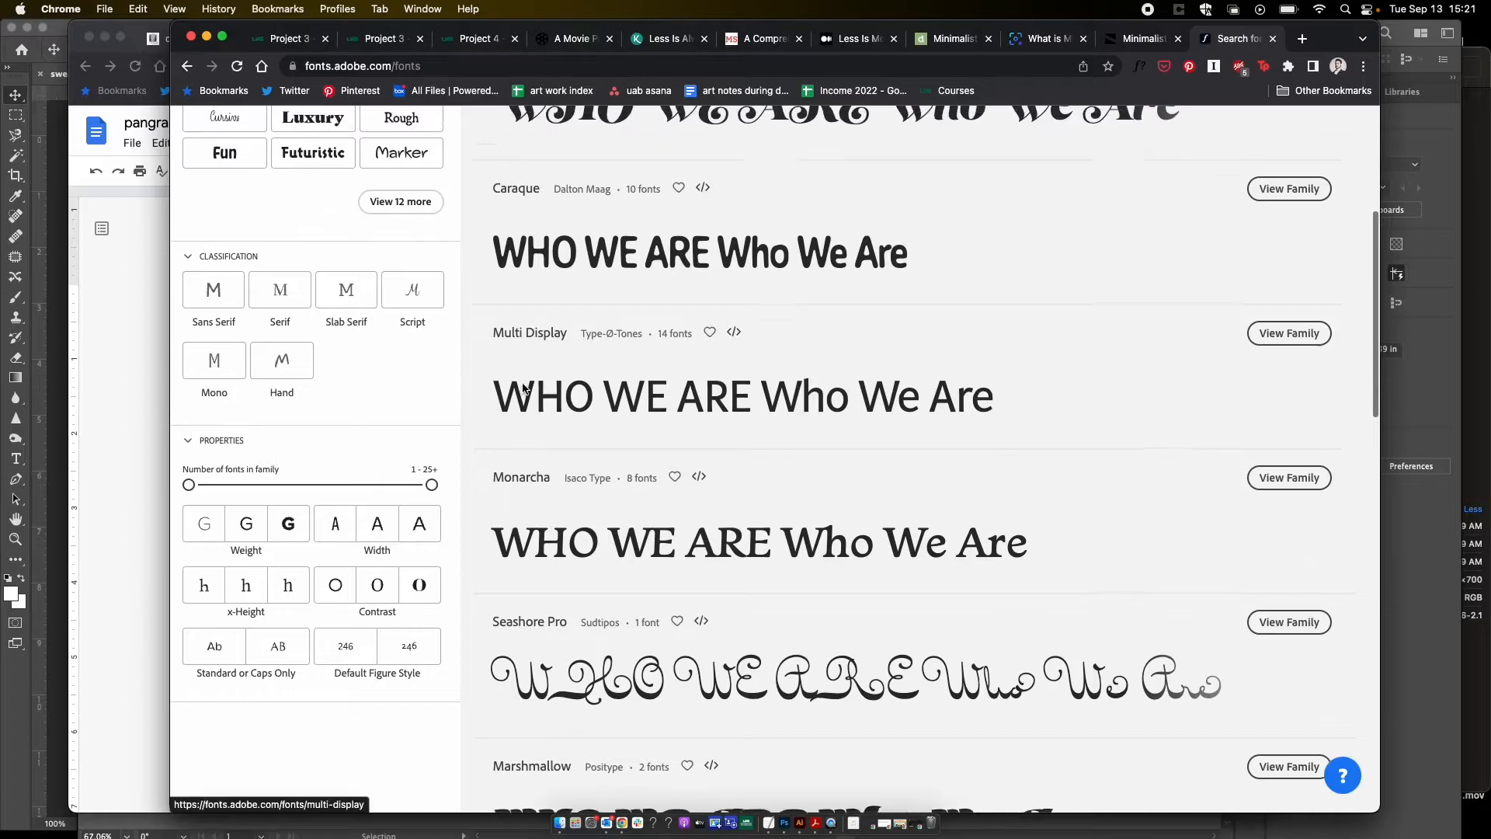
{"action": "scroll", "coordinate": [522, 382], "scroll_direction": "down", "scroll_amount": 5}
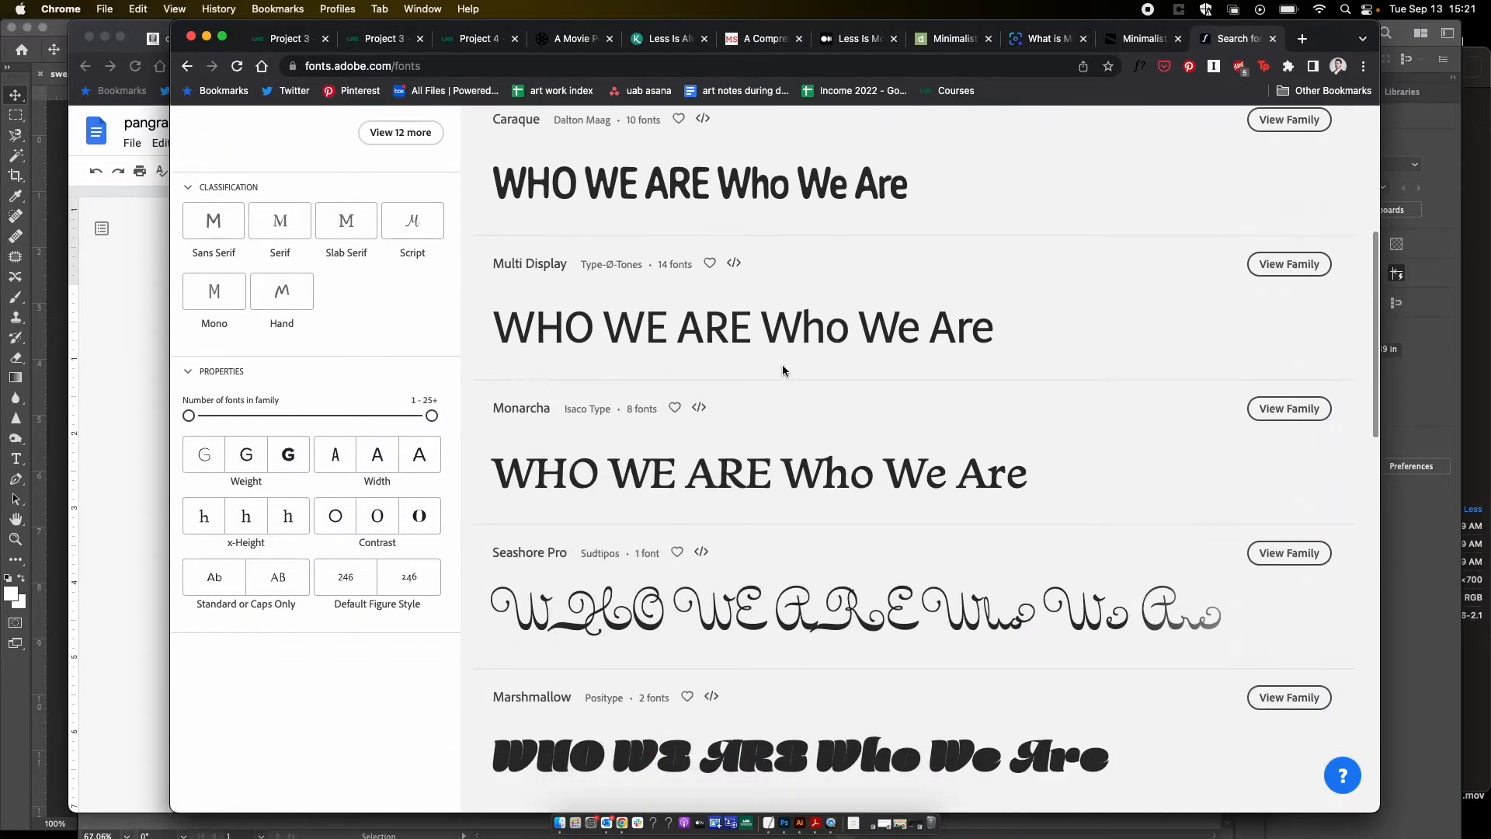
{"action": "scroll", "coordinate": [781, 365], "scroll_direction": "up", "scroll_amount": 5}
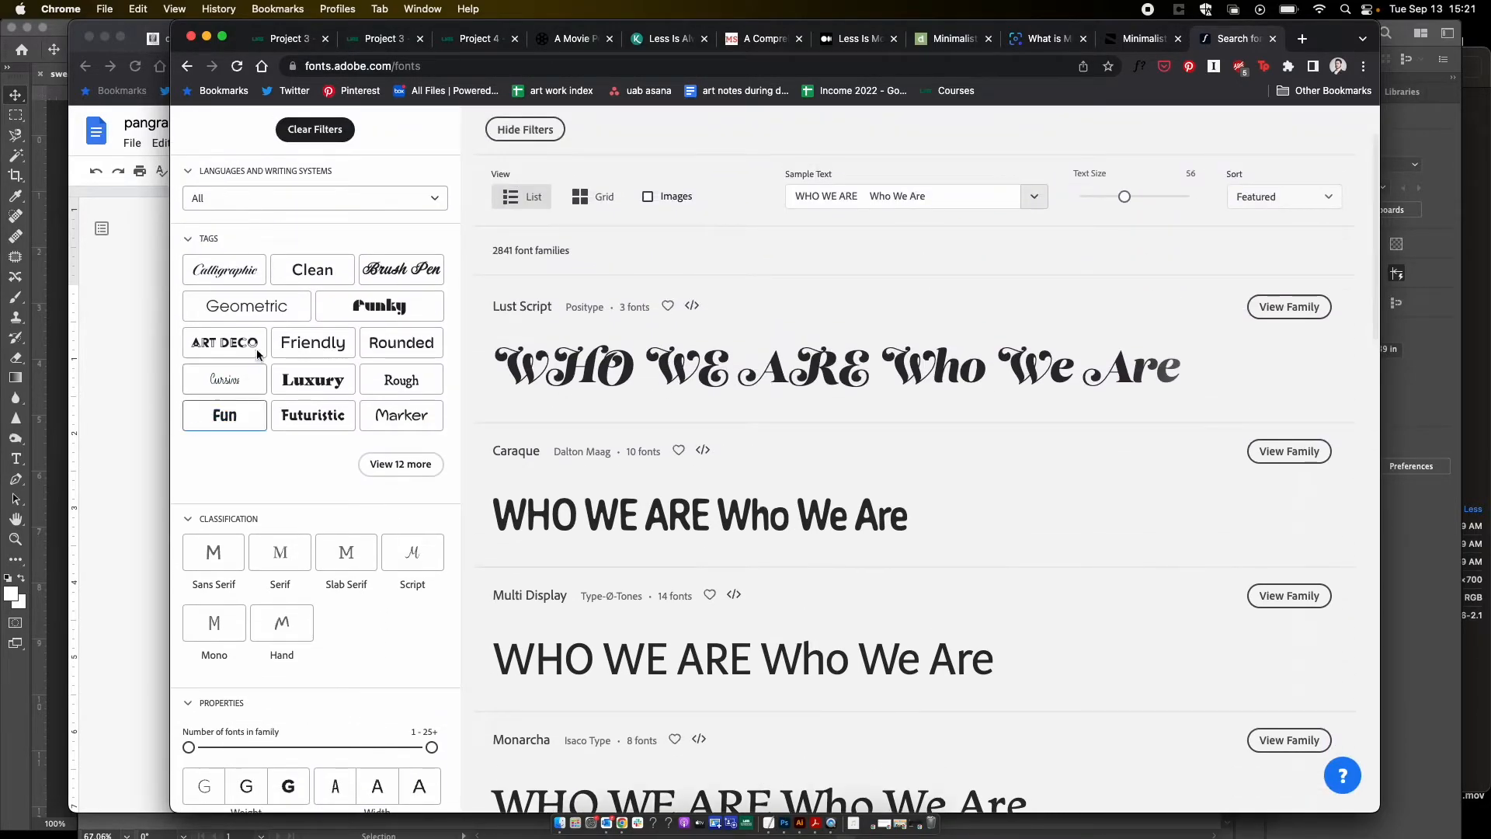
Step: Filter the fonts by the Geometric tag and set the sample text to MAZERUNNER
{"action": "left_click", "coordinate": [247, 306]}
{"action": "scroll", "coordinate": [724, 436], "scroll_direction": "down", "scroll_amount": 2}
{"action": "scroll", "coordinate": [724, 435], "scroll_direction": "down", "scroll_amount": 3}
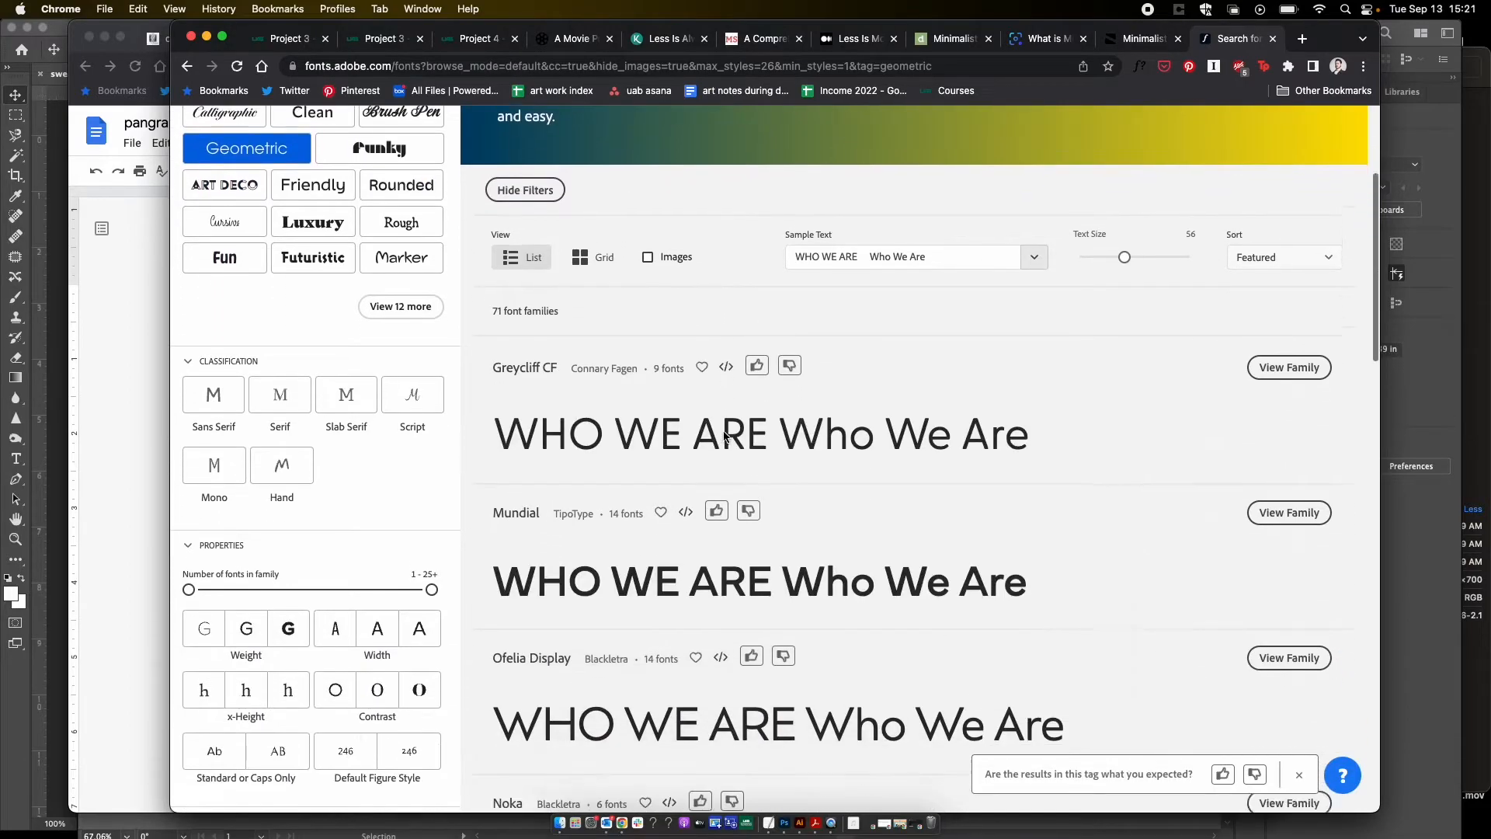
{"action": "left_click_drag", "start_coordinate": [938, 235], "coordinate": [777, 231]}
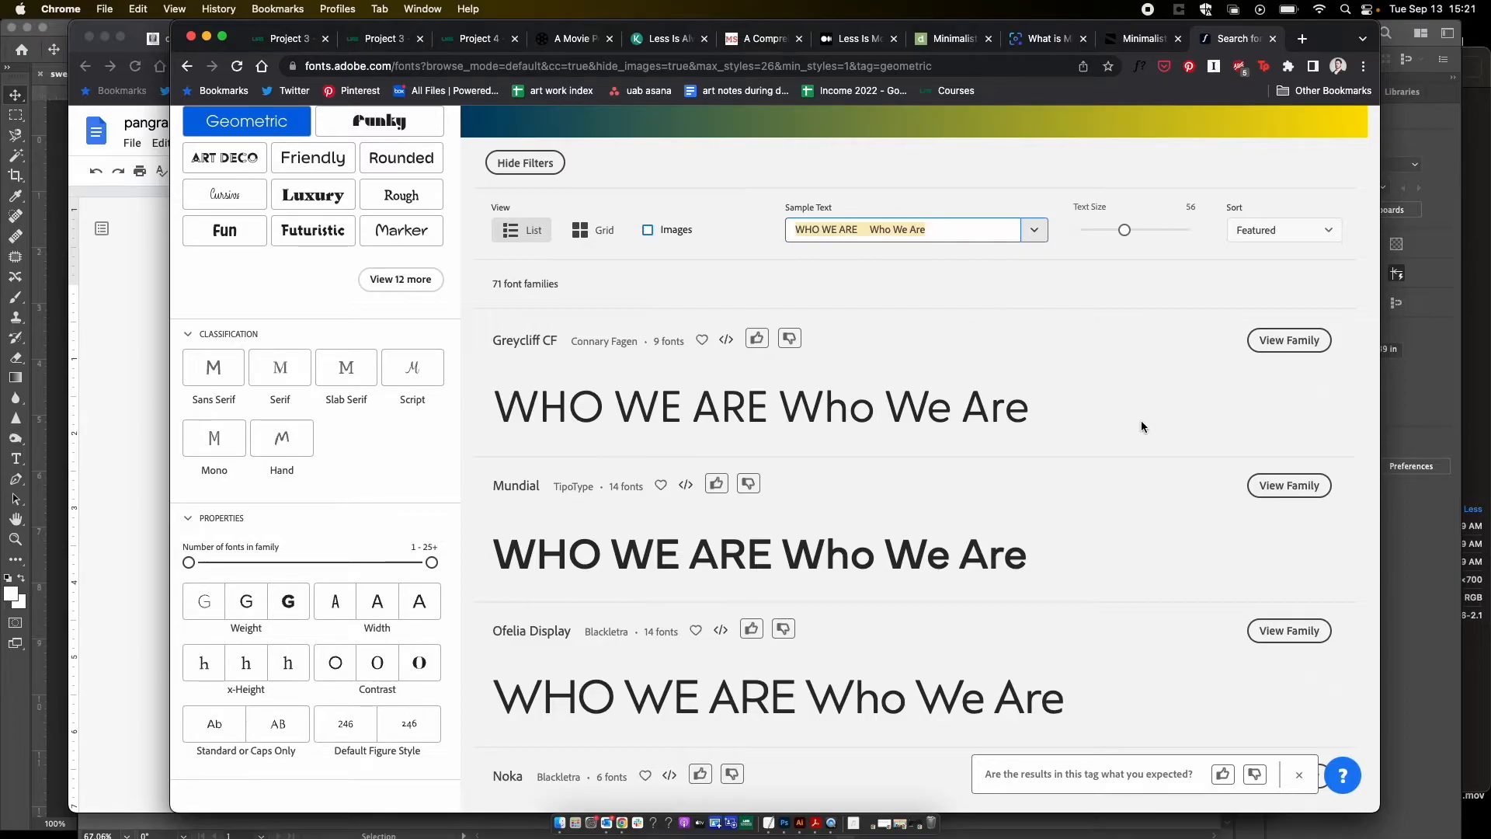
{"action": "type", "text": "MAZER"}
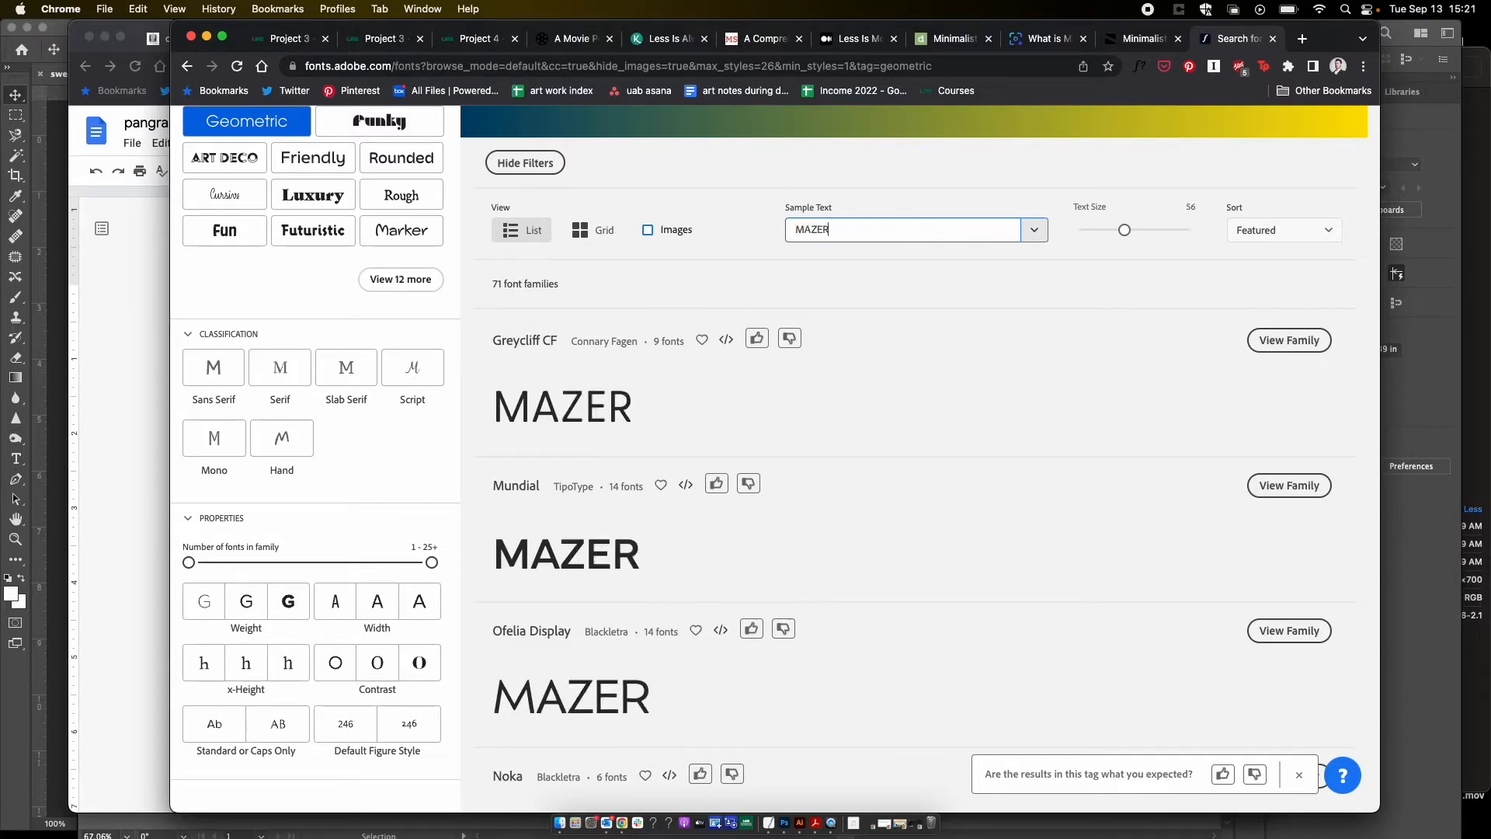
{"action": "type", "text": "UNNER"}
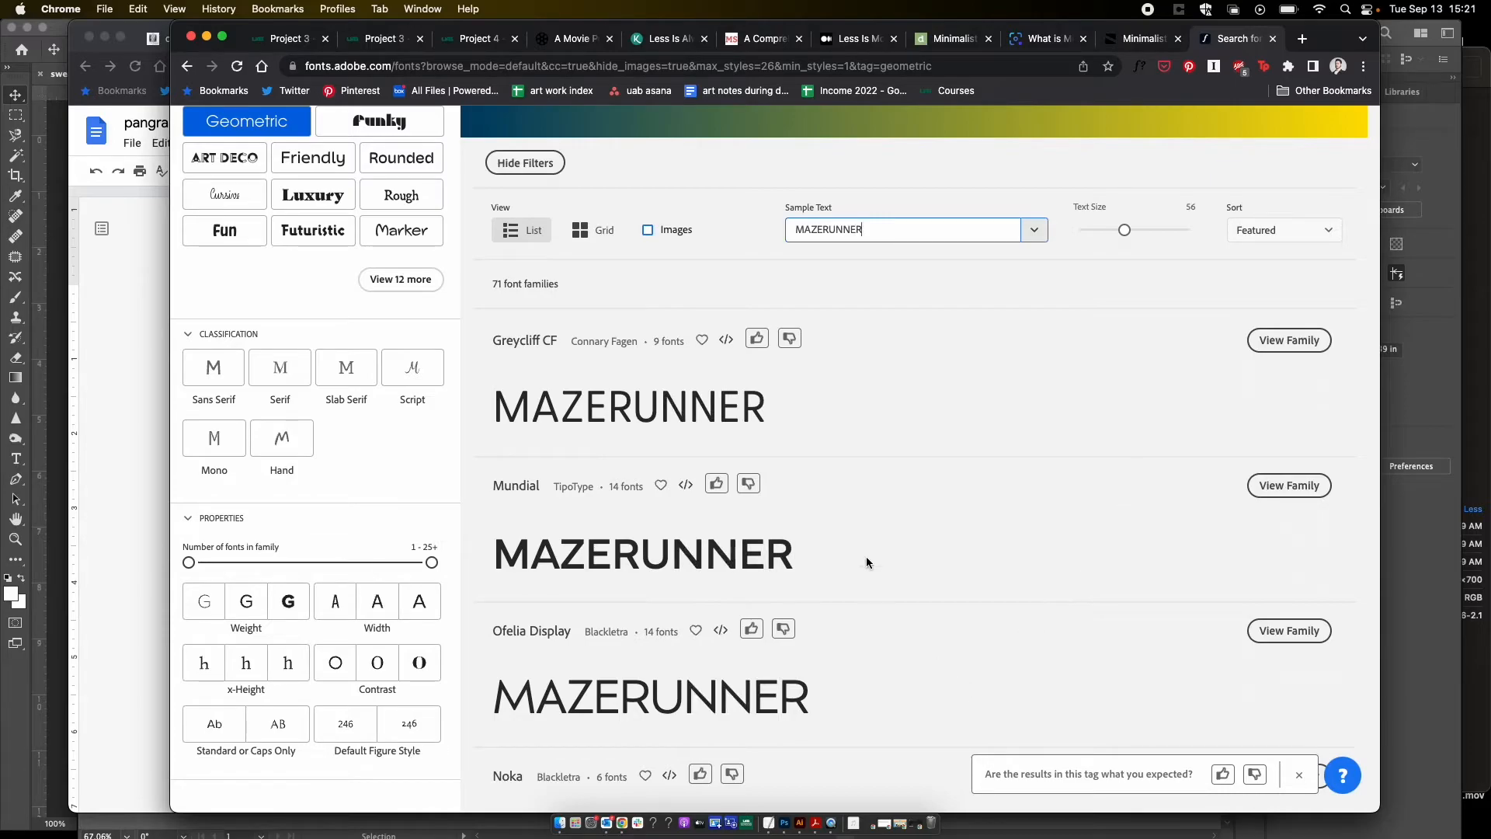
Step: Browse the geometric font samples and open the Noka family page
{"action": "scroll", "coordinate": [866, 559], "scroll_direction": "down", "scroll_amount": 5}
{"action": "scroll", "coordinate": [867, 559], "scroll_direction": "down", "scroll_amount": 6}
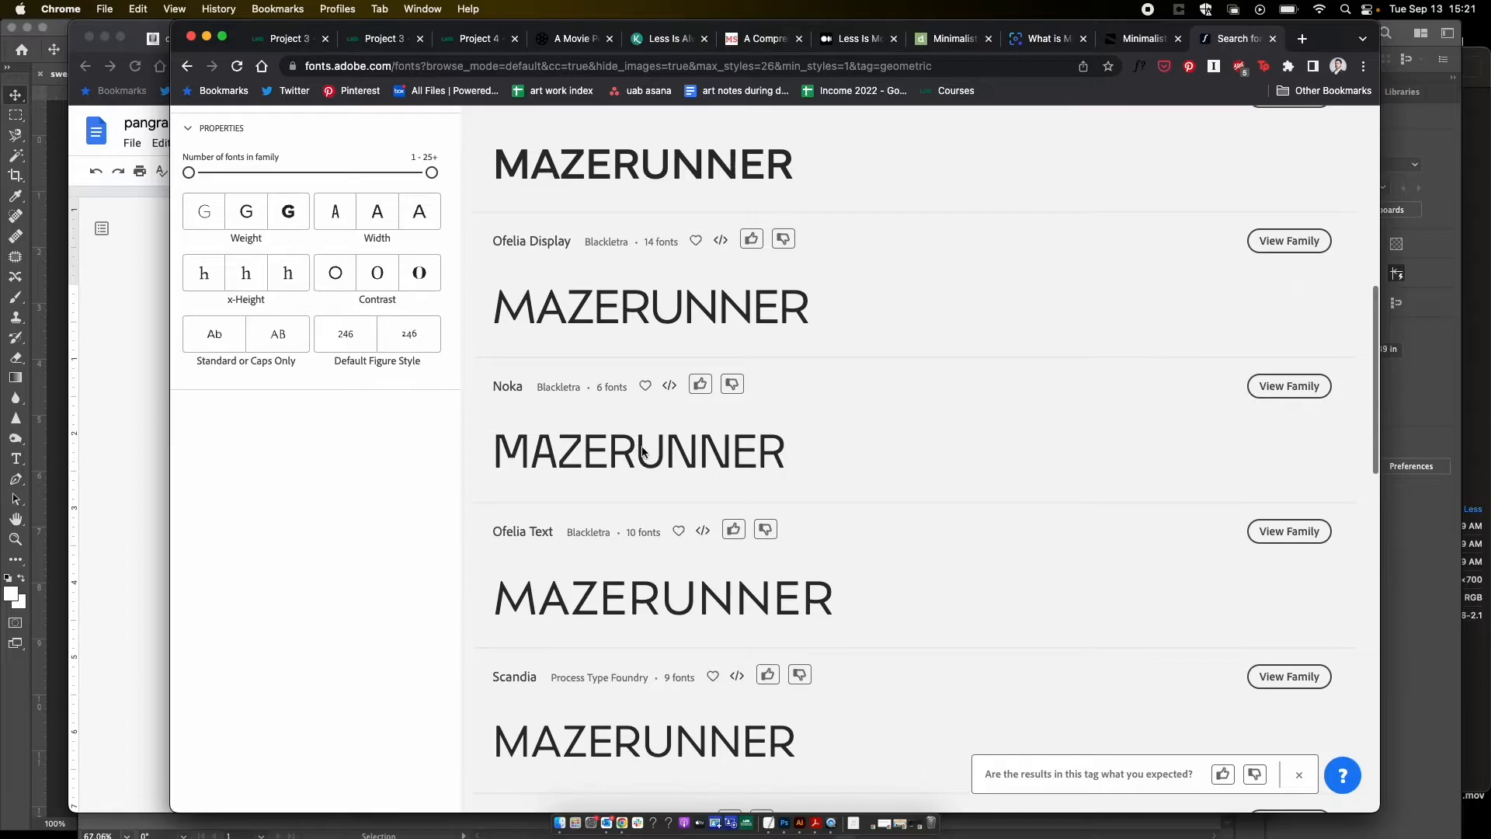
{"action": "scroll", "coordinate": [696, 450], "scroll_direction": "down", "scroll_amount": 2}
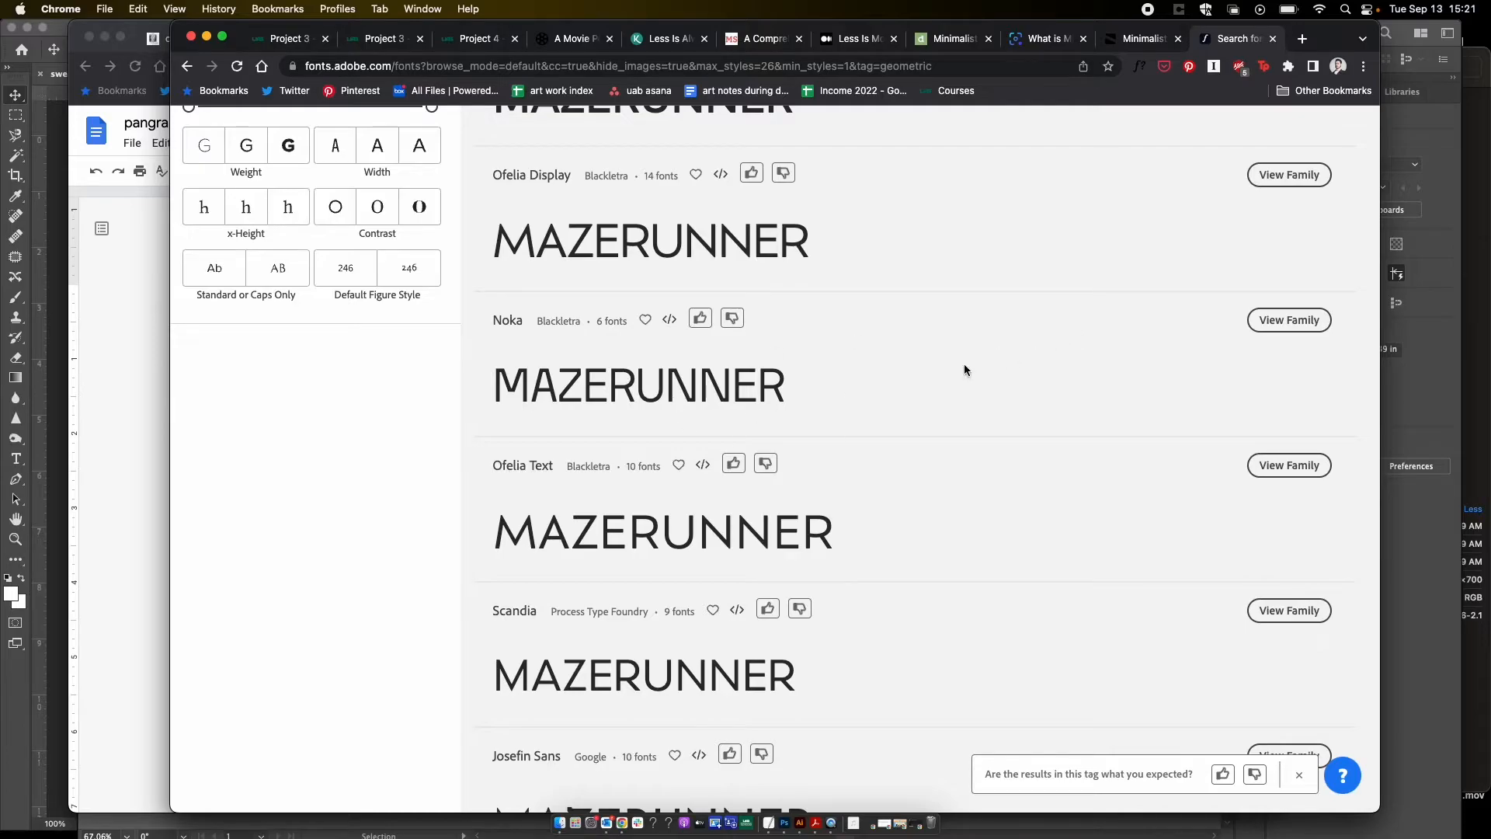
{"action": "left_click", "coordinate": [1289, 330]}
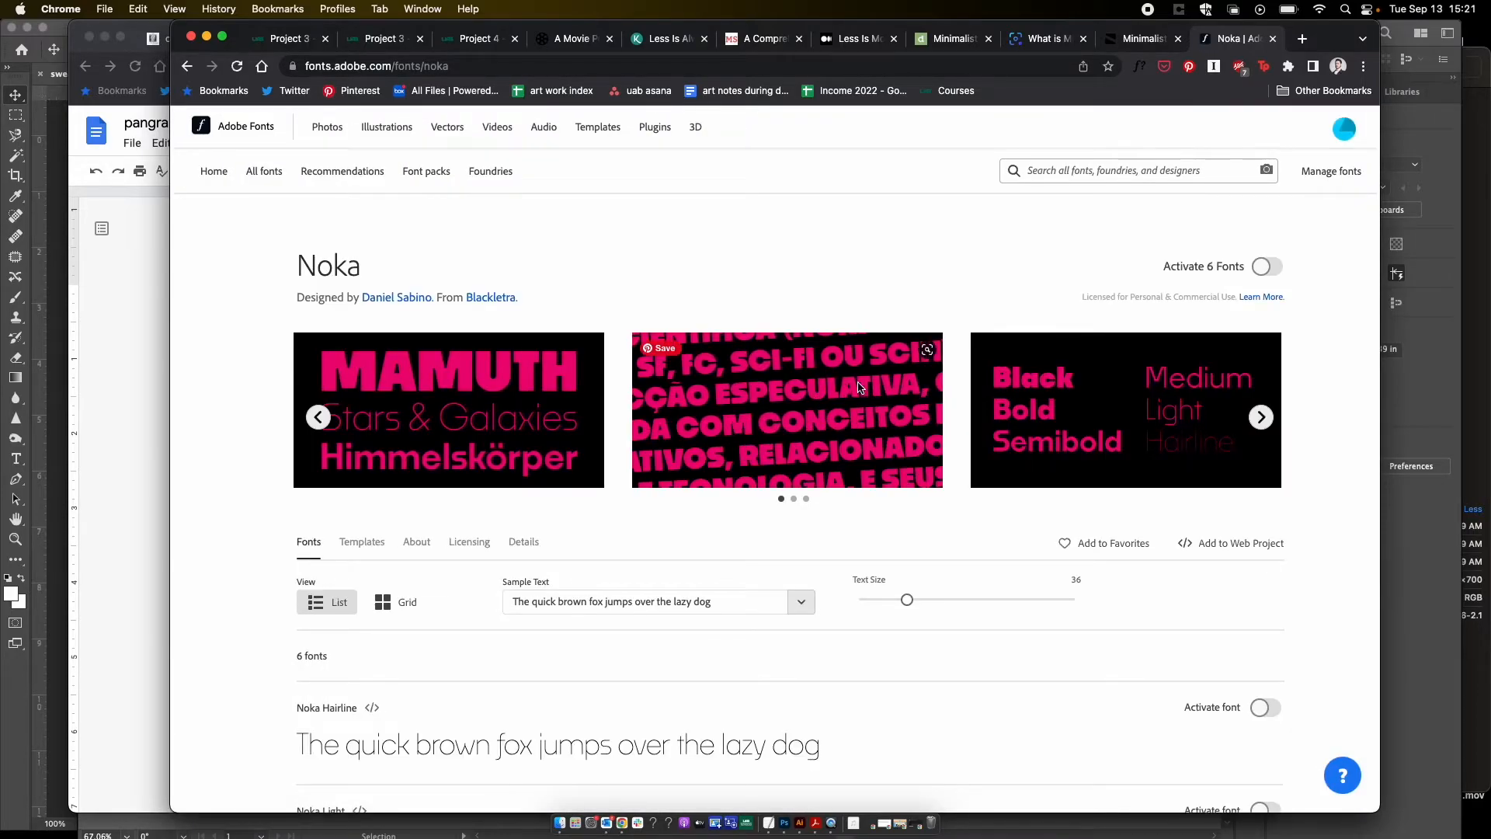
Step: Examine the Noka family's preview images, font weights, templates and designer information
{"action": "scroll", "coordinate": [857, 386], "scroll_direction": "down", "scroll_amount": 3}
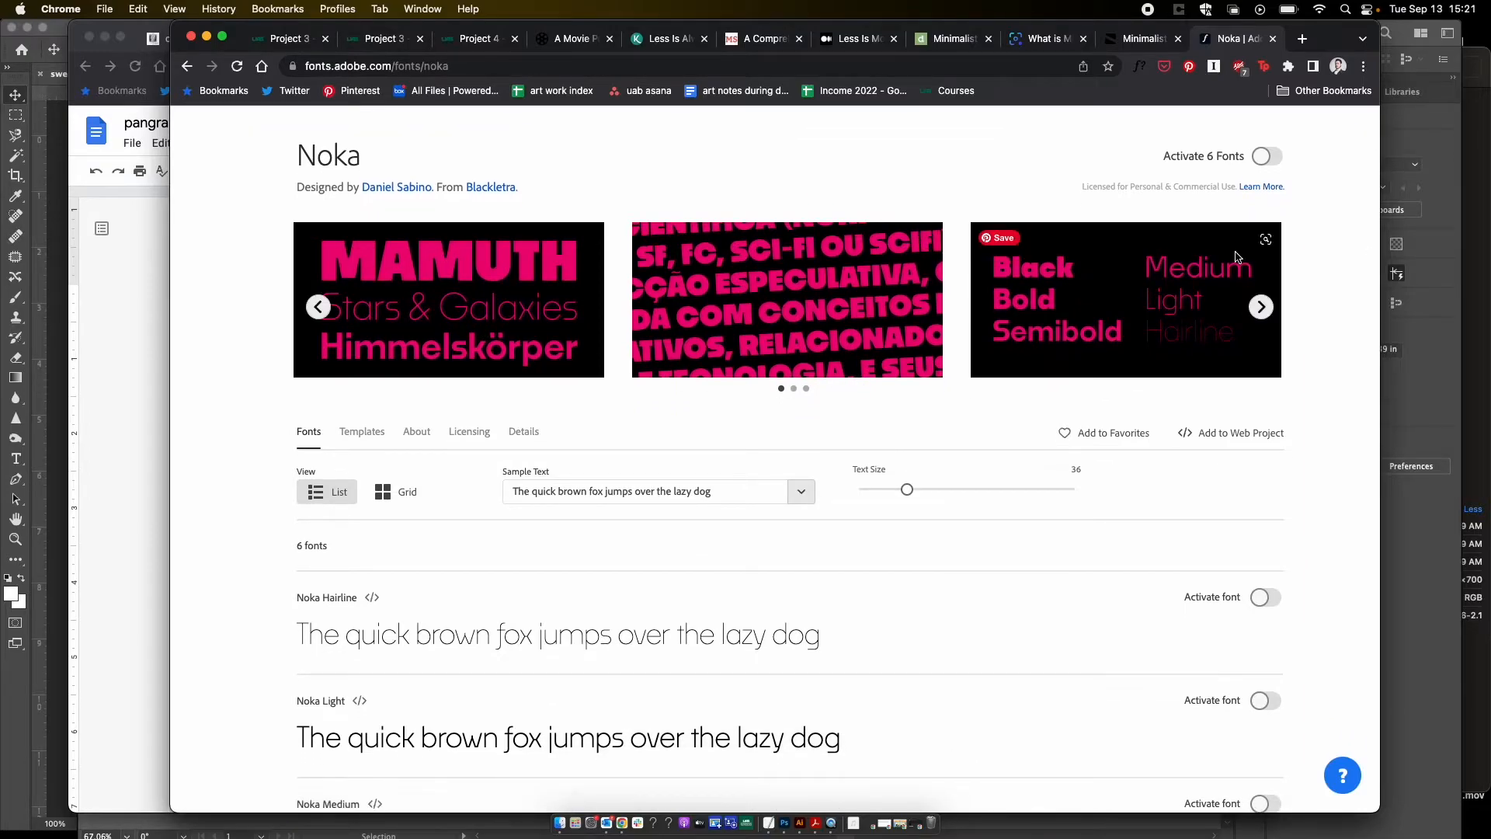
{"action": "left_click", "coordinate": [1261, 308]}
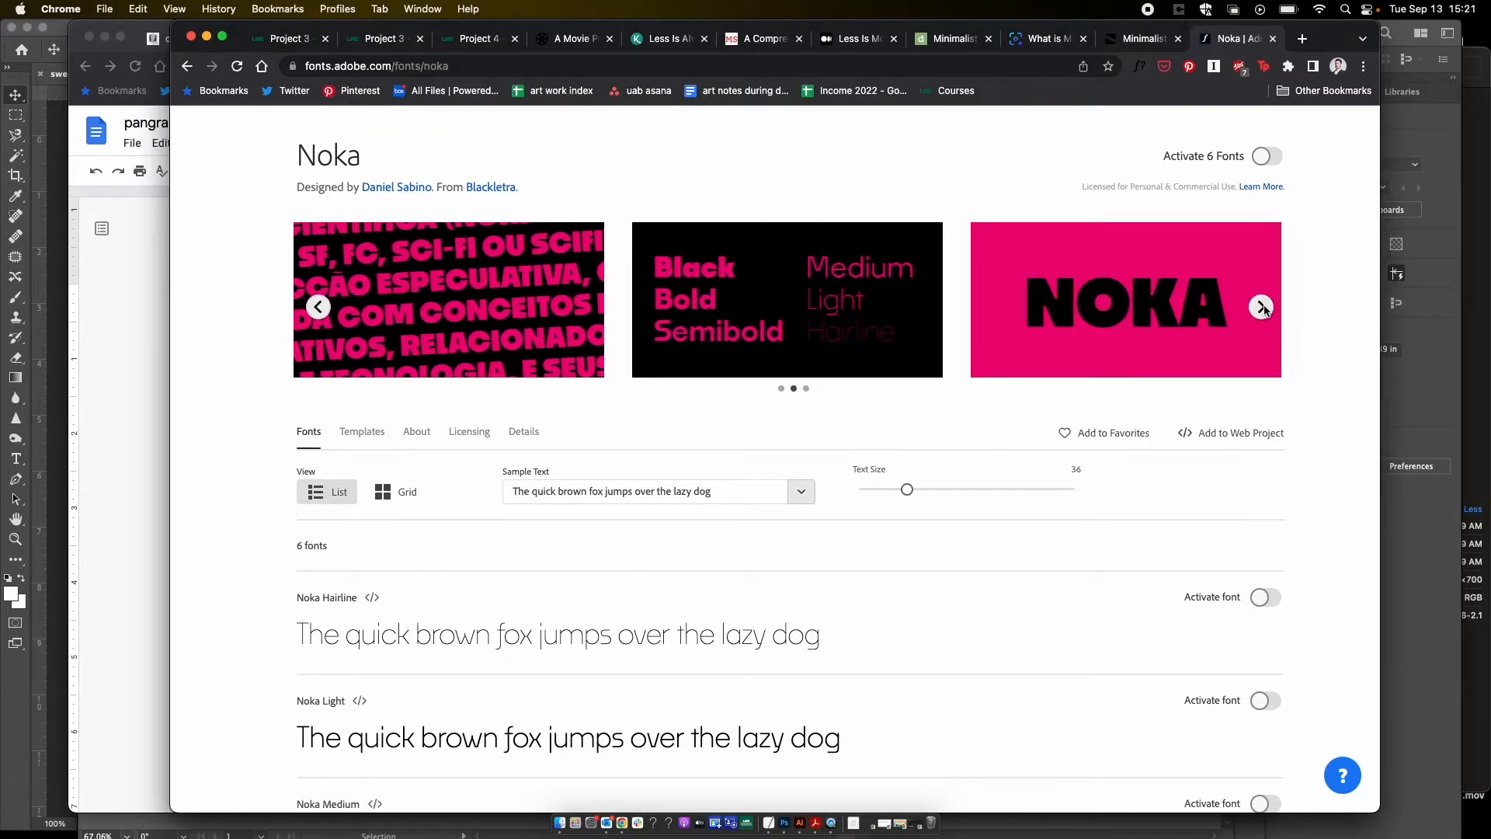
{"action": "left_click", "coordinate": [1261, 307]}
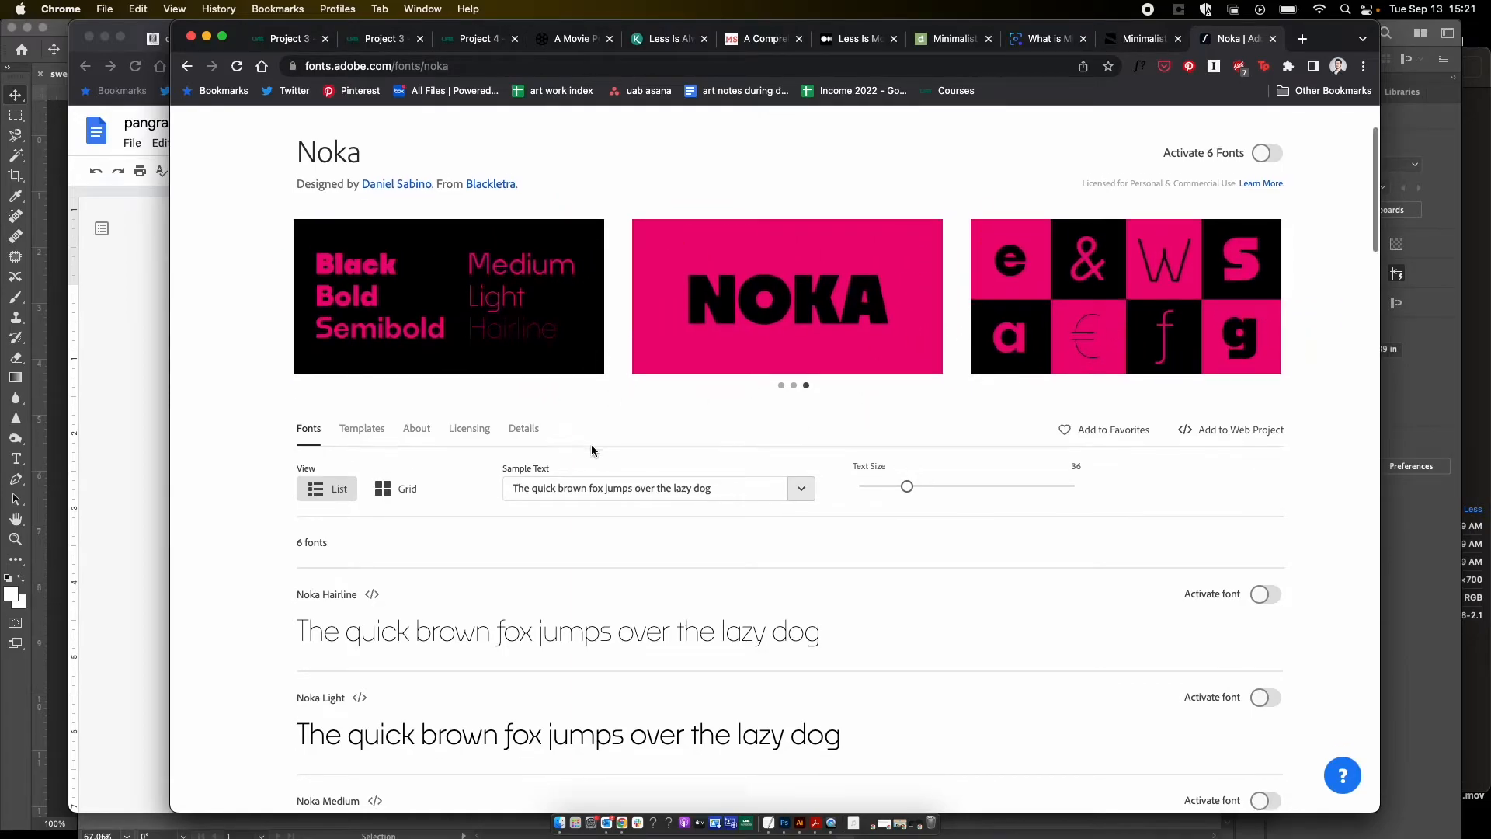
{"action": "scroll", "coordinate": [590, 444], "scroll_direction": "down", "scroll_amount": 5}
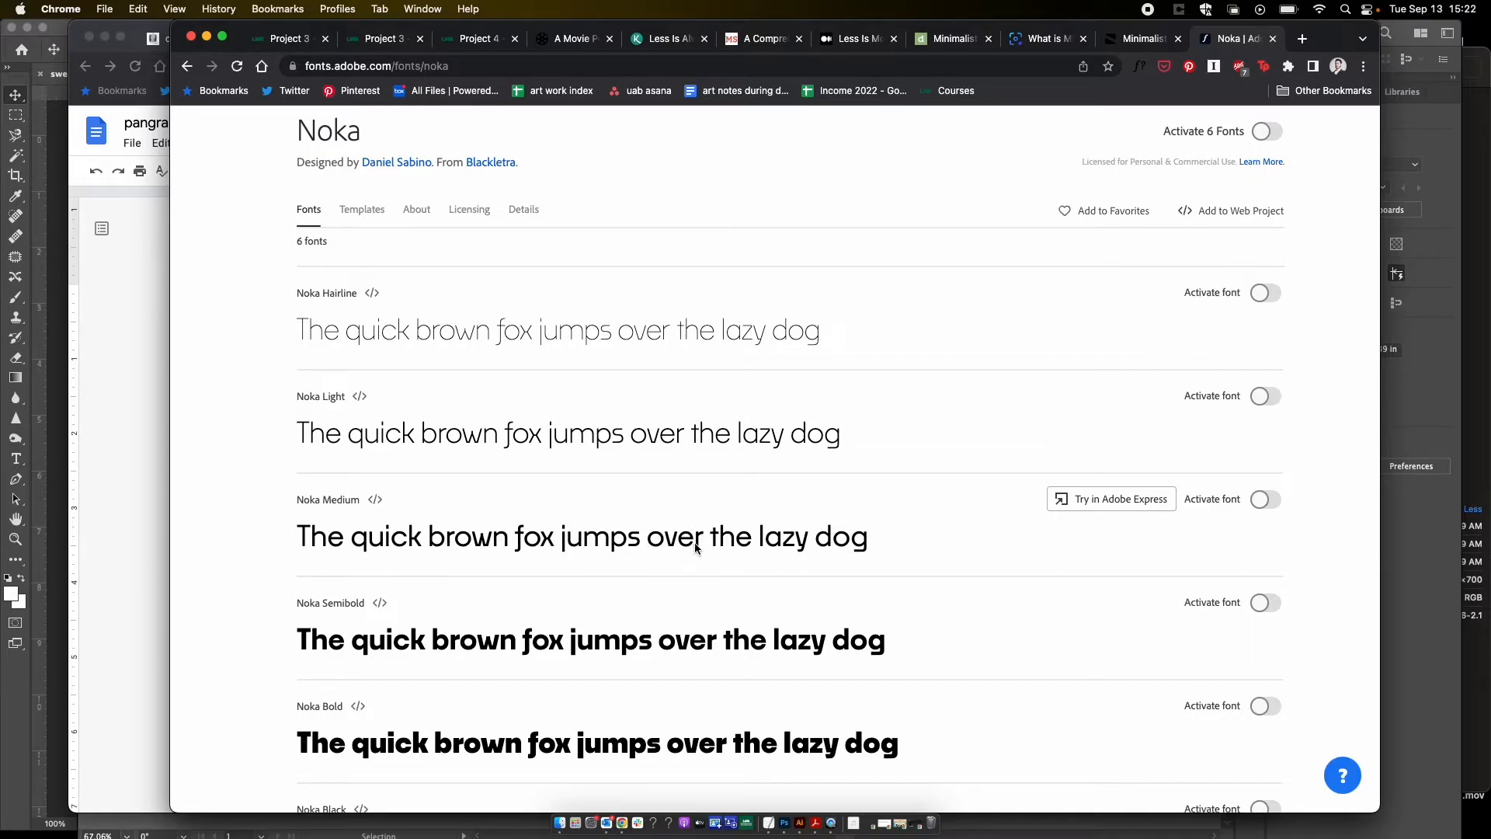
{"action": "scroll", "coordinate": [537, 539], "scroll_direction": "down", "scroll_amount": 6}
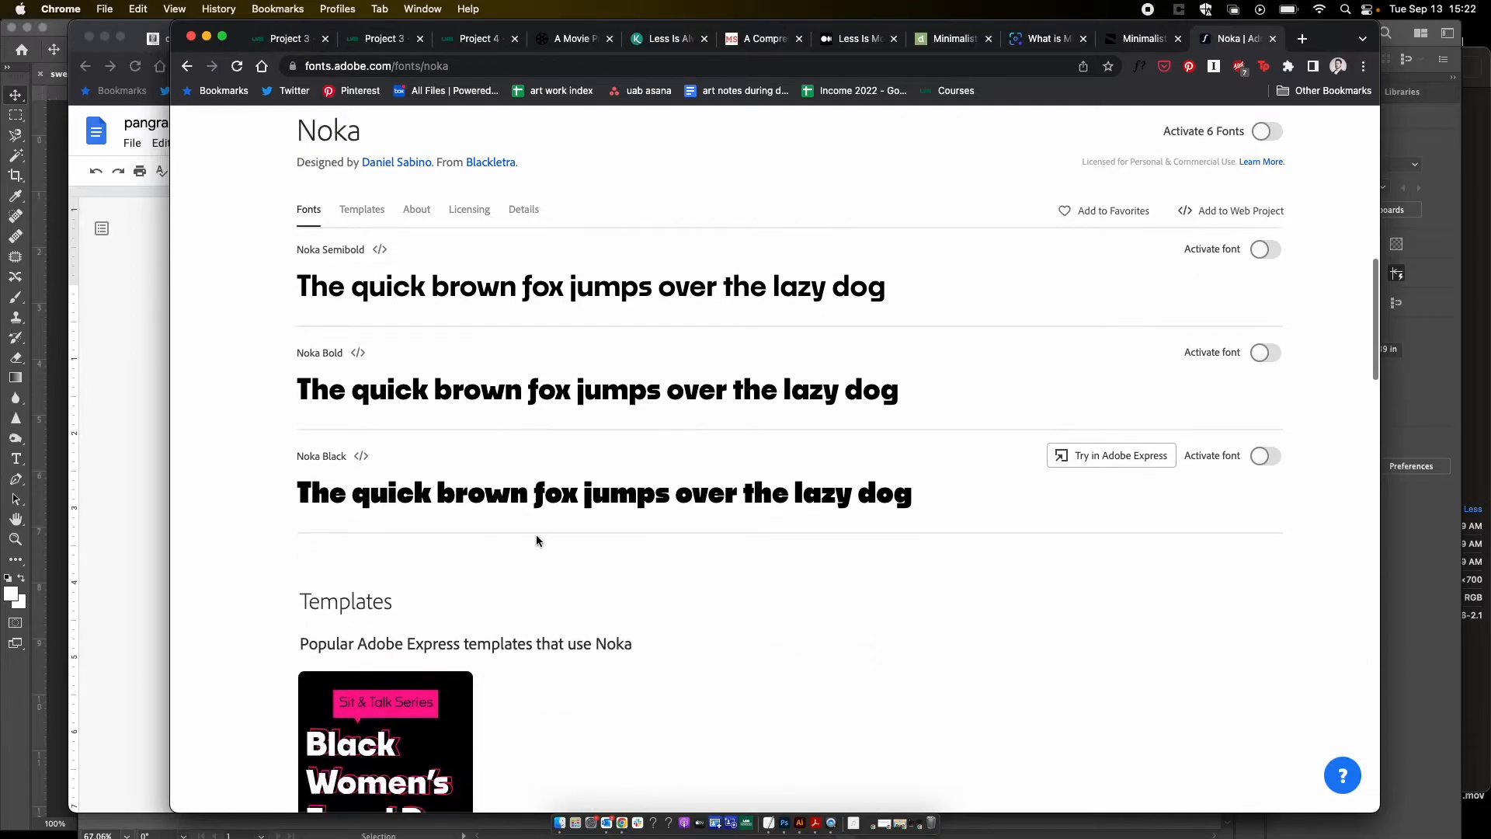
{"action": "scroll", "coordinate": [535, 534], "scroll_direction": "down", "scroll_amount": 7}
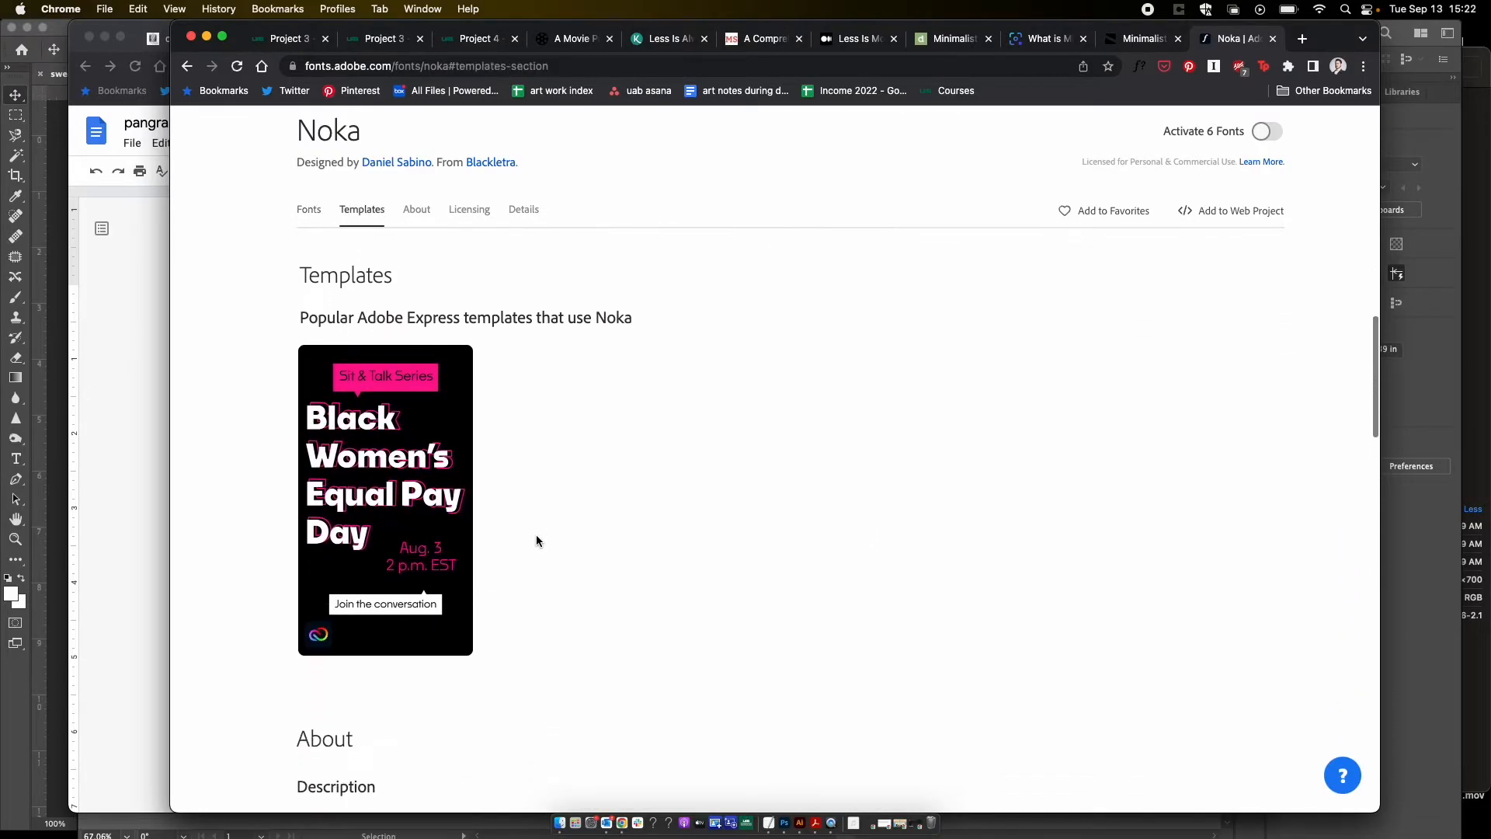
{"action": "scroll", "coordinate": [536, 534], "scroll_direction": "down", "scroll_amount": 6}
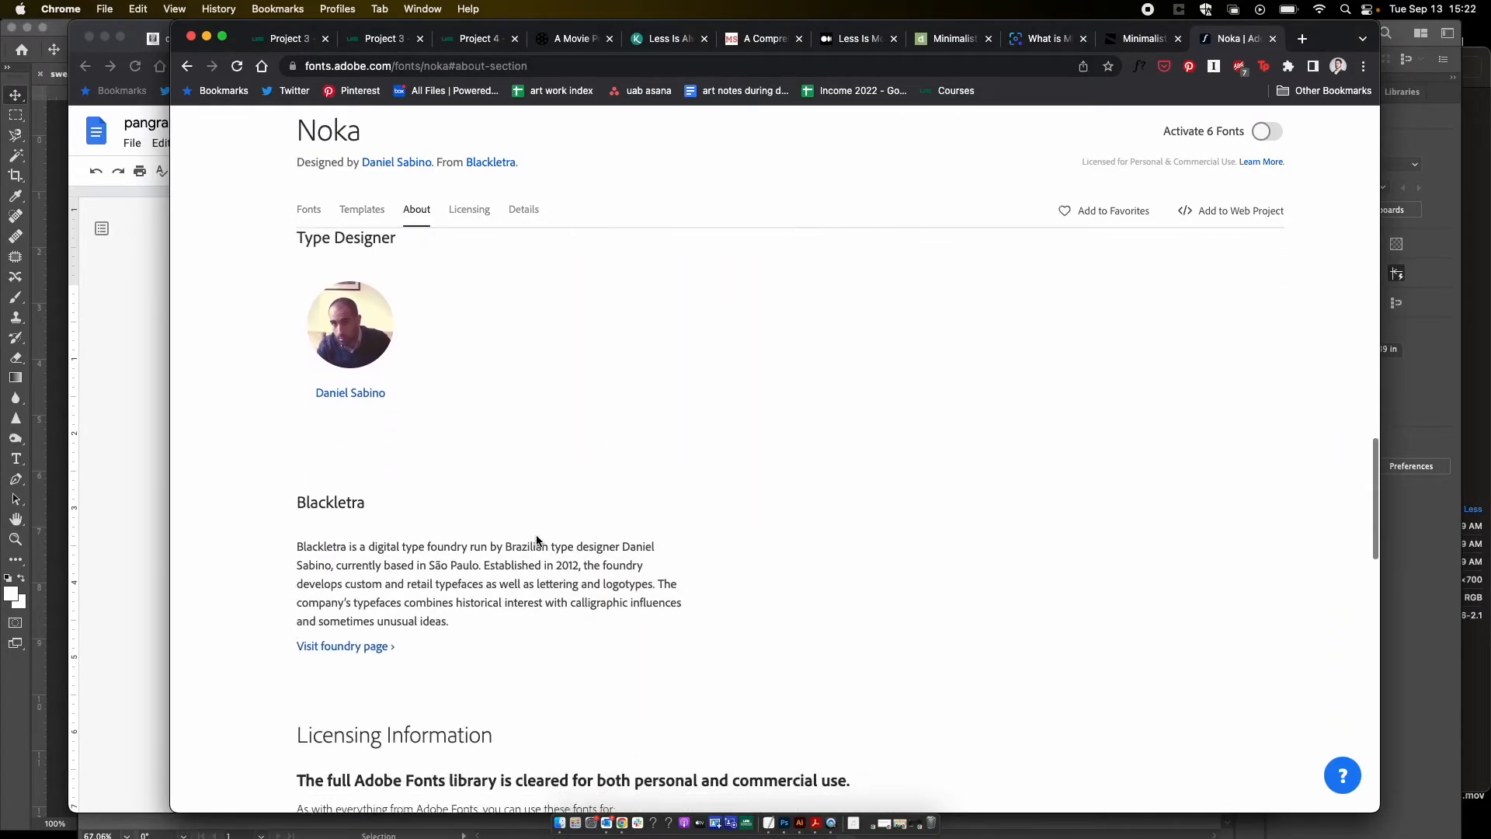
{"action": "scroll", "coordinate": [536, 536], "scroll_direction": "up", "scroll_amount": 20}
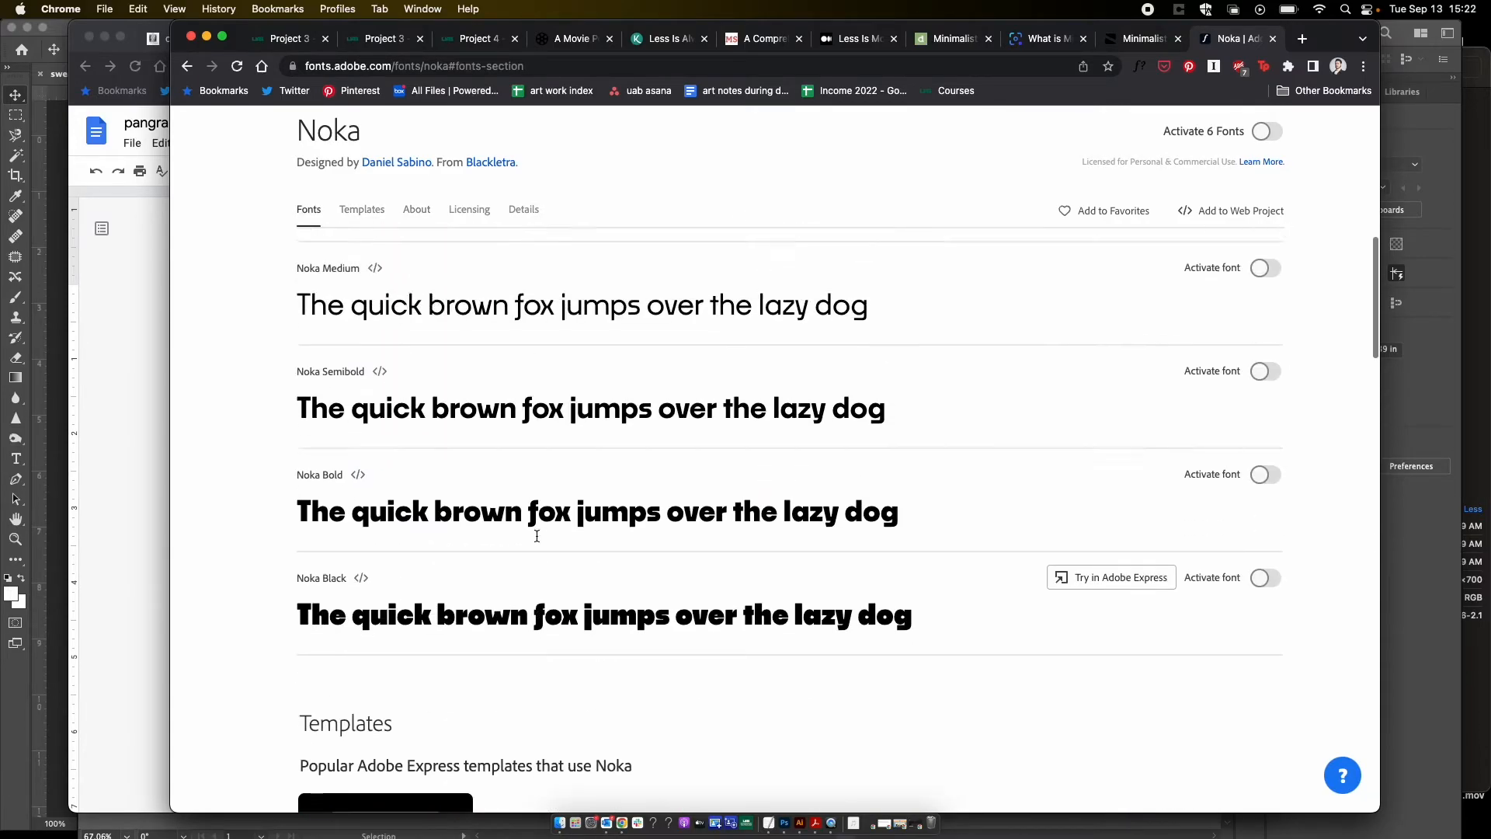
Step: Activate all six fonts of the Noka family
{"action": "scroll", "coordinate": [538, 541], "scroll_direction": "down", "scroll_amount": 3}
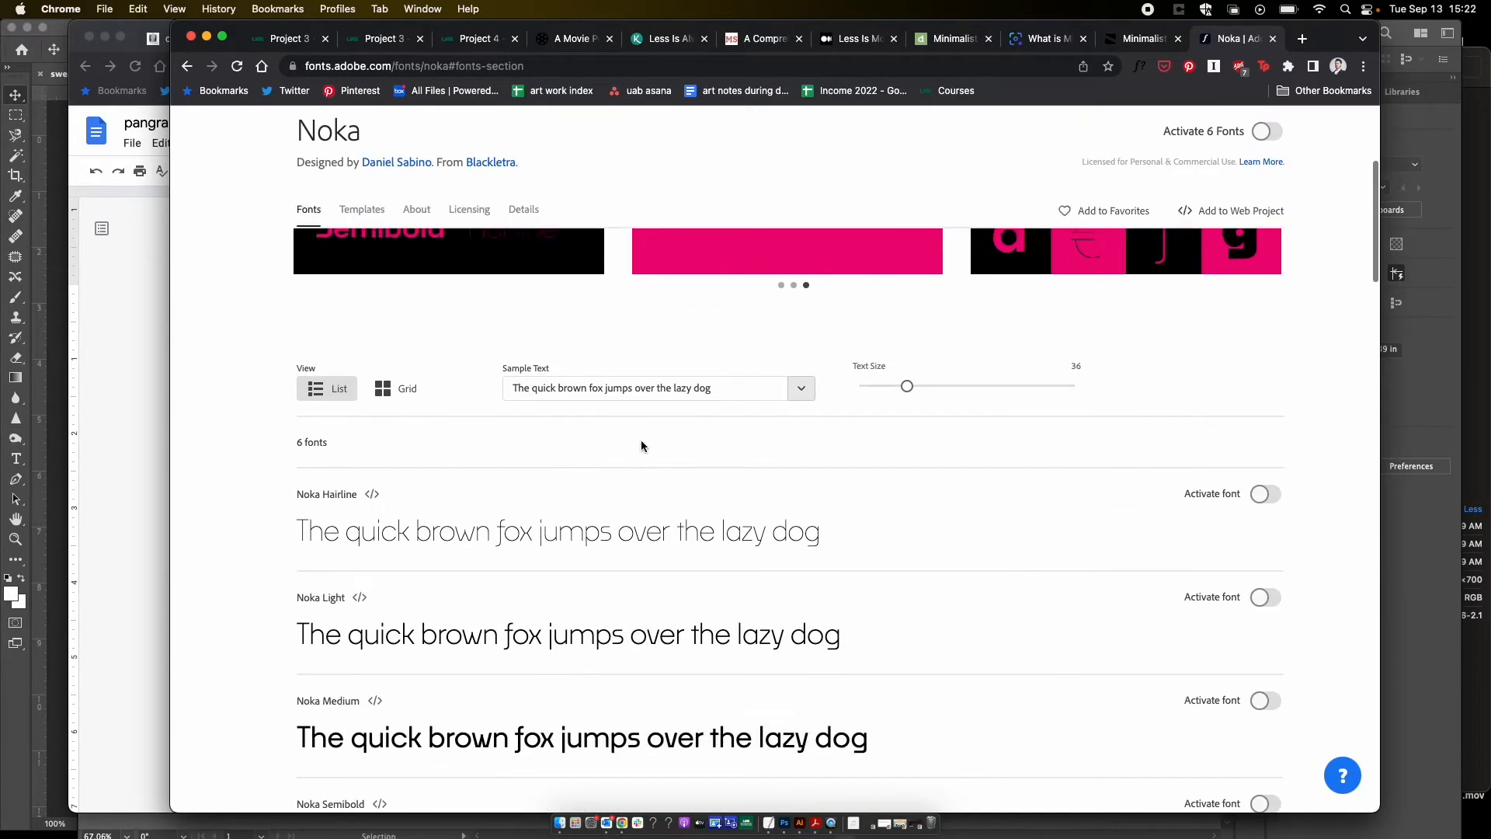
{"action": "scroll", "coordinate": [635, 444], "scroll_direction": "up", "scroll_amount": 5}
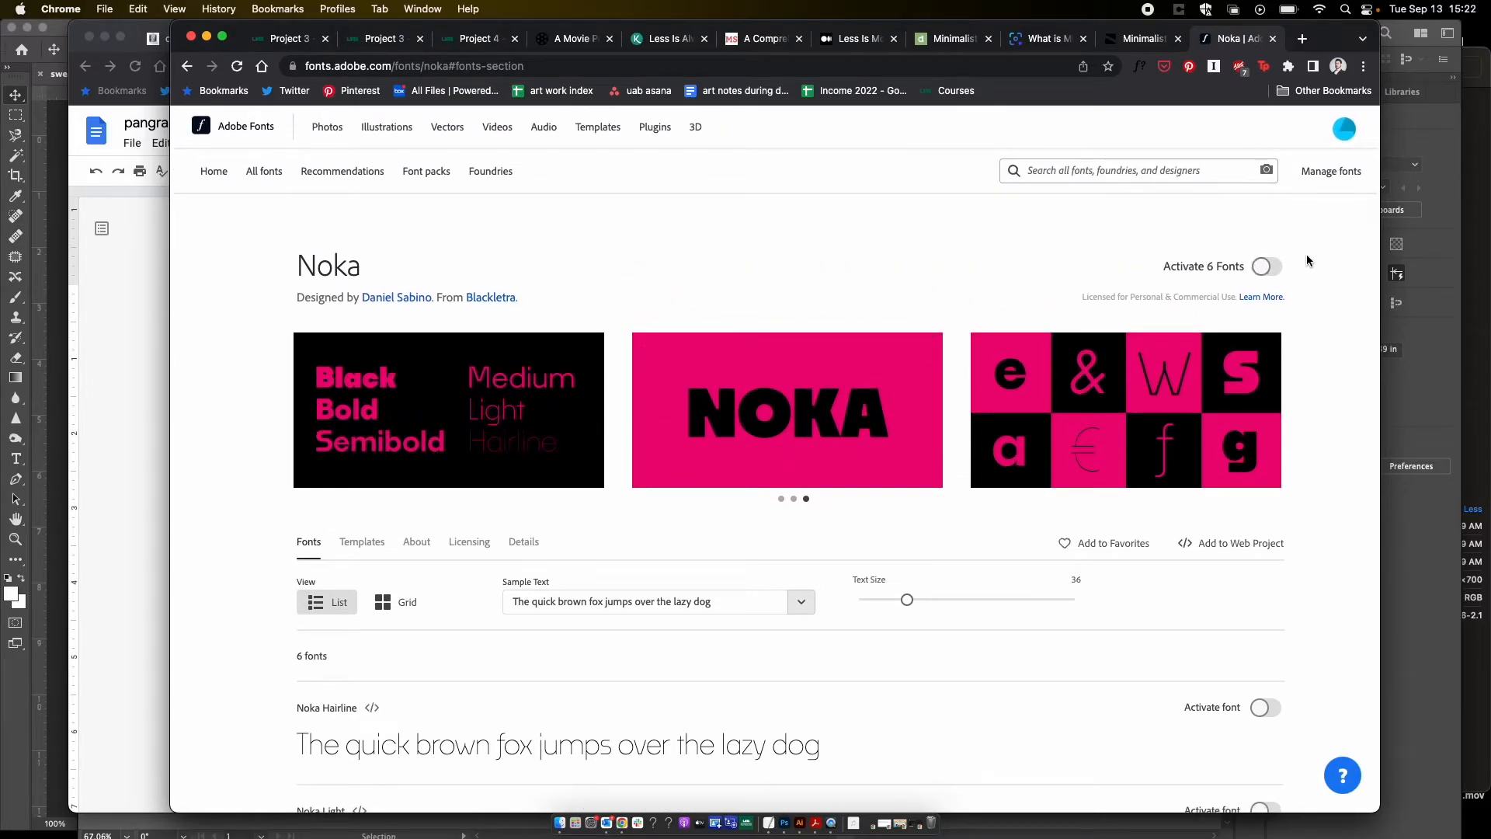
{"action": "left_click", "coordinate": [1265, 266]}
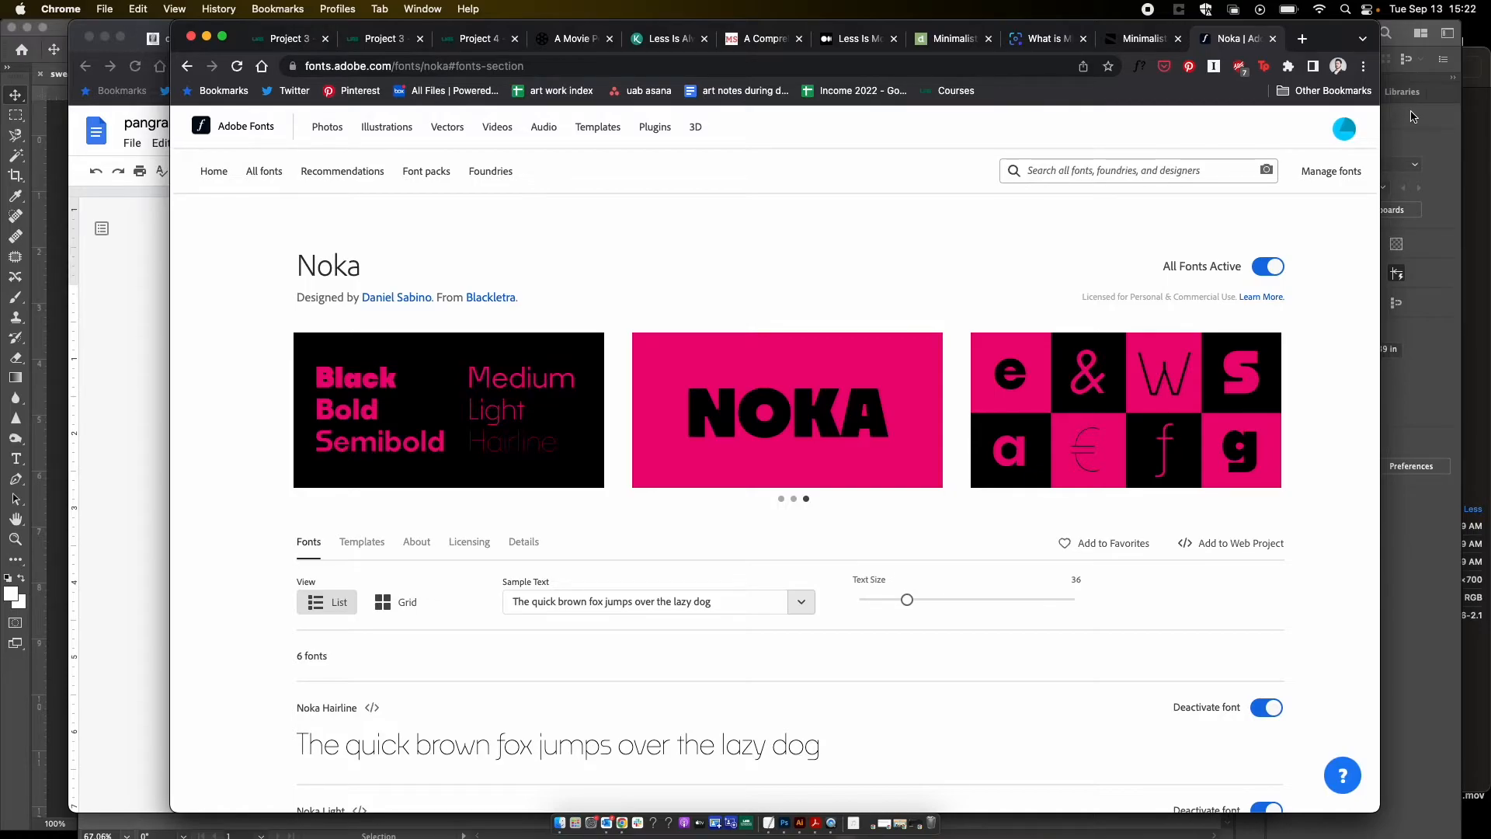
Step: Switch to Illustrator and look through the font family list for the poster text
{"action": "left_click", "coordinate": [1412, 116]}
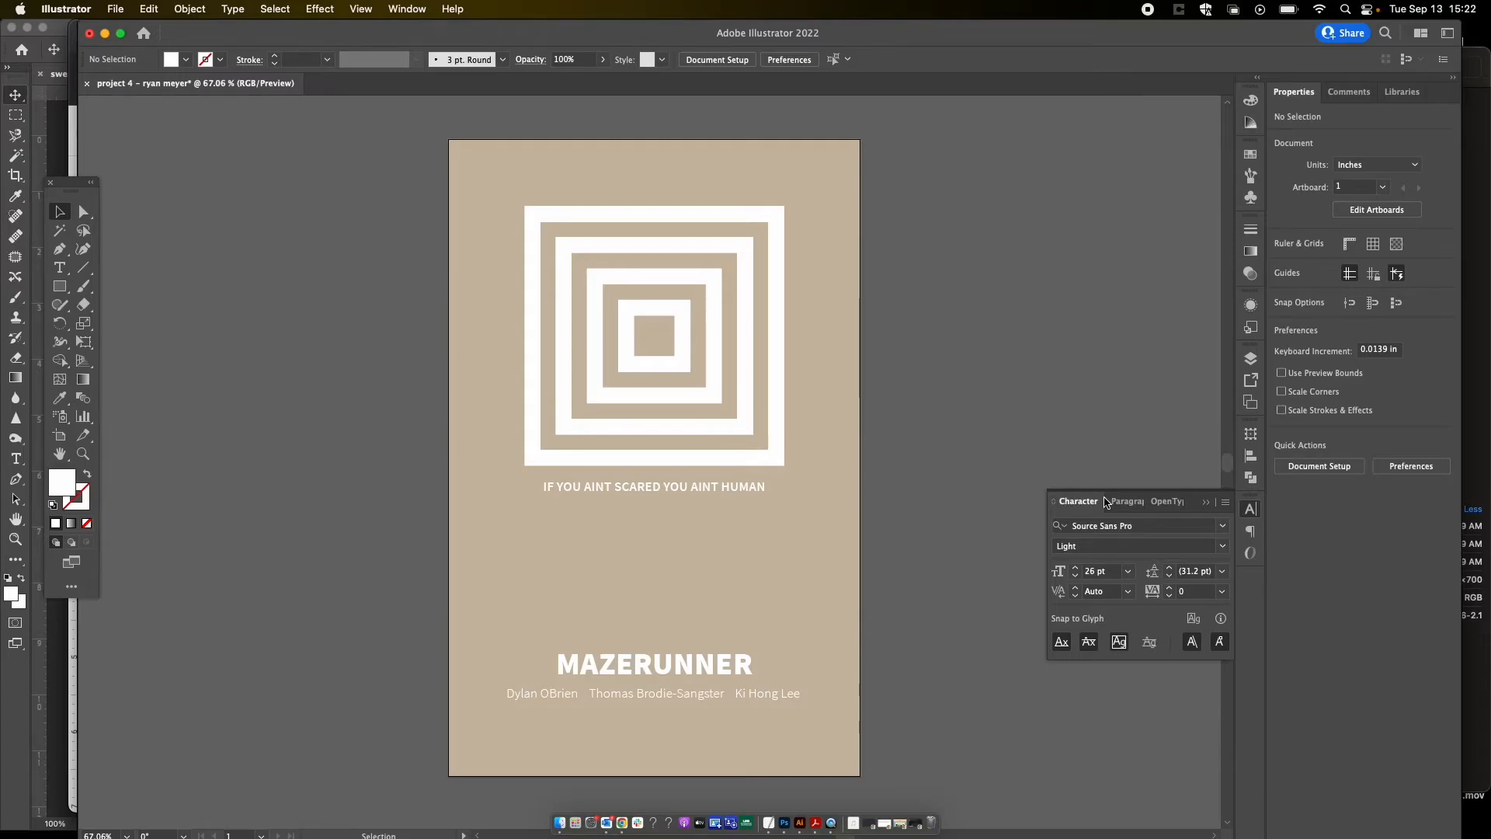
{"action": "left_click", "coordinate": [1221, 525]}
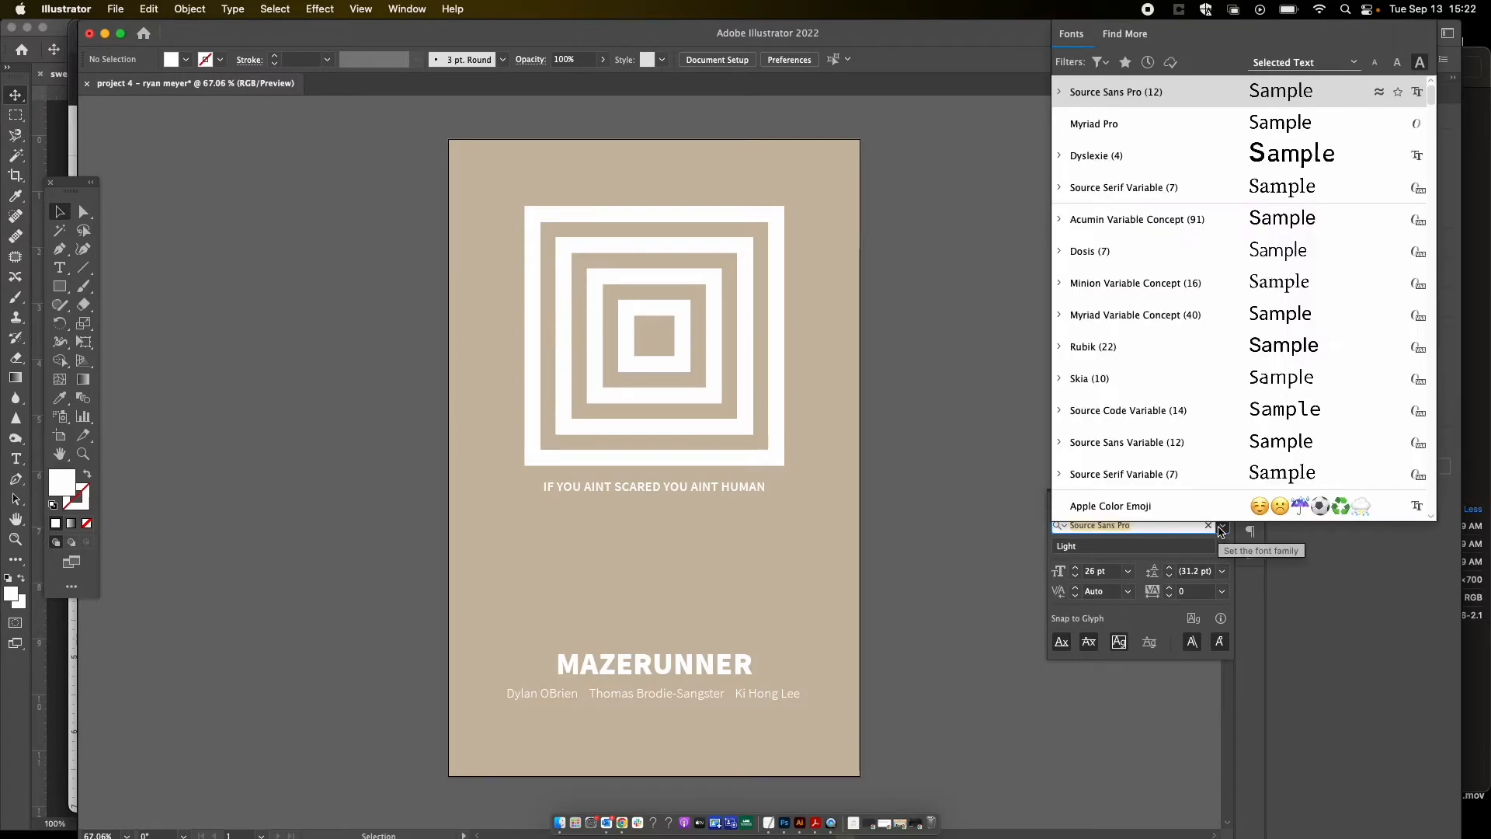
{"action": "scroll", "coordinate": [1181, 356], "scroll_direction": "down", "scroll_amount": 10}
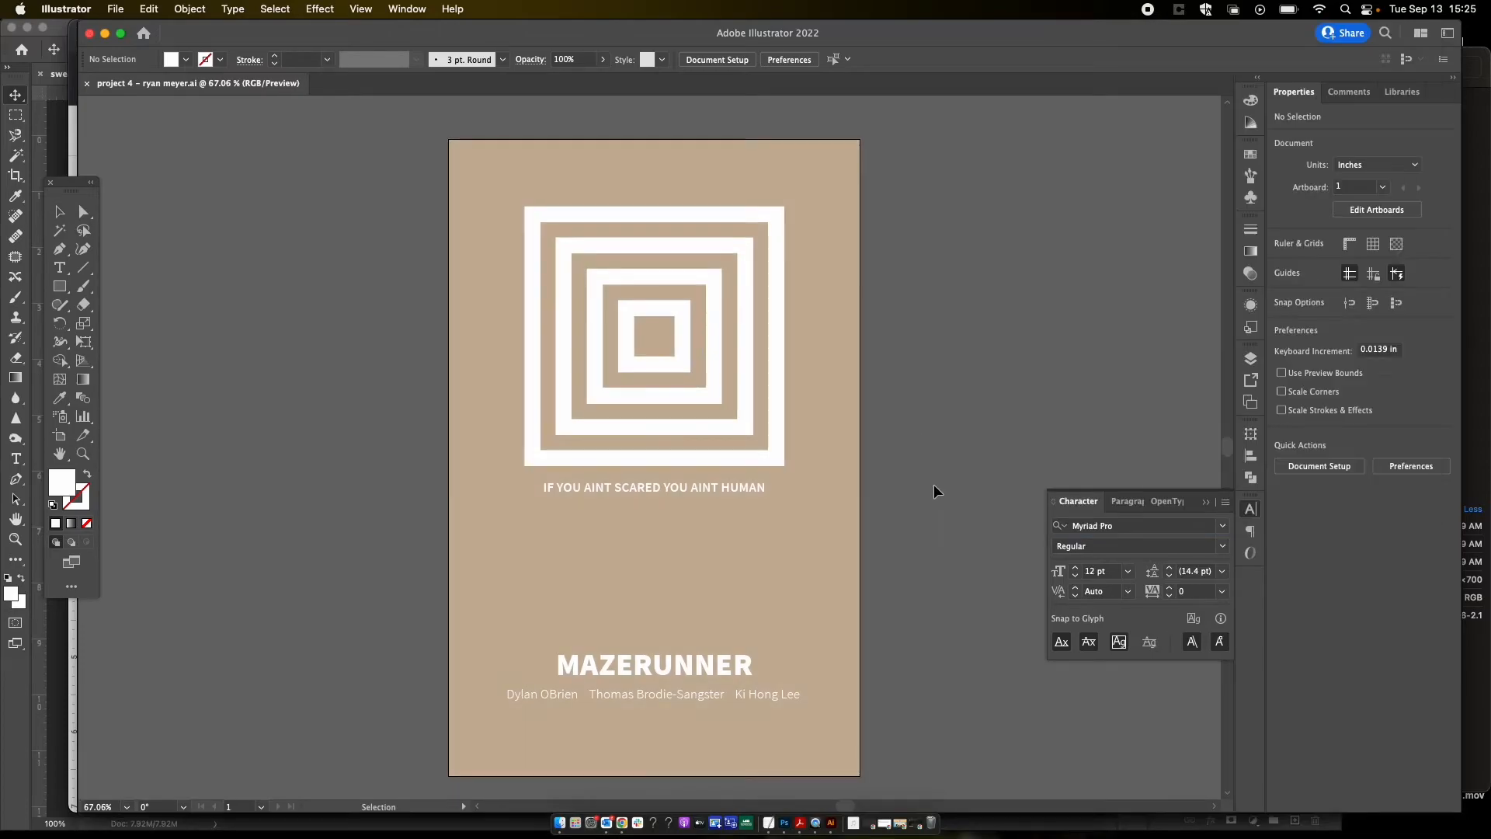
Step: Shorten the tagline's text frame by raising its lower edge closer to the text, and deselect it
{"action": "scroll", "coordinate": [933, 483], "scroll_direction": "down", "scroll_amount": 1}
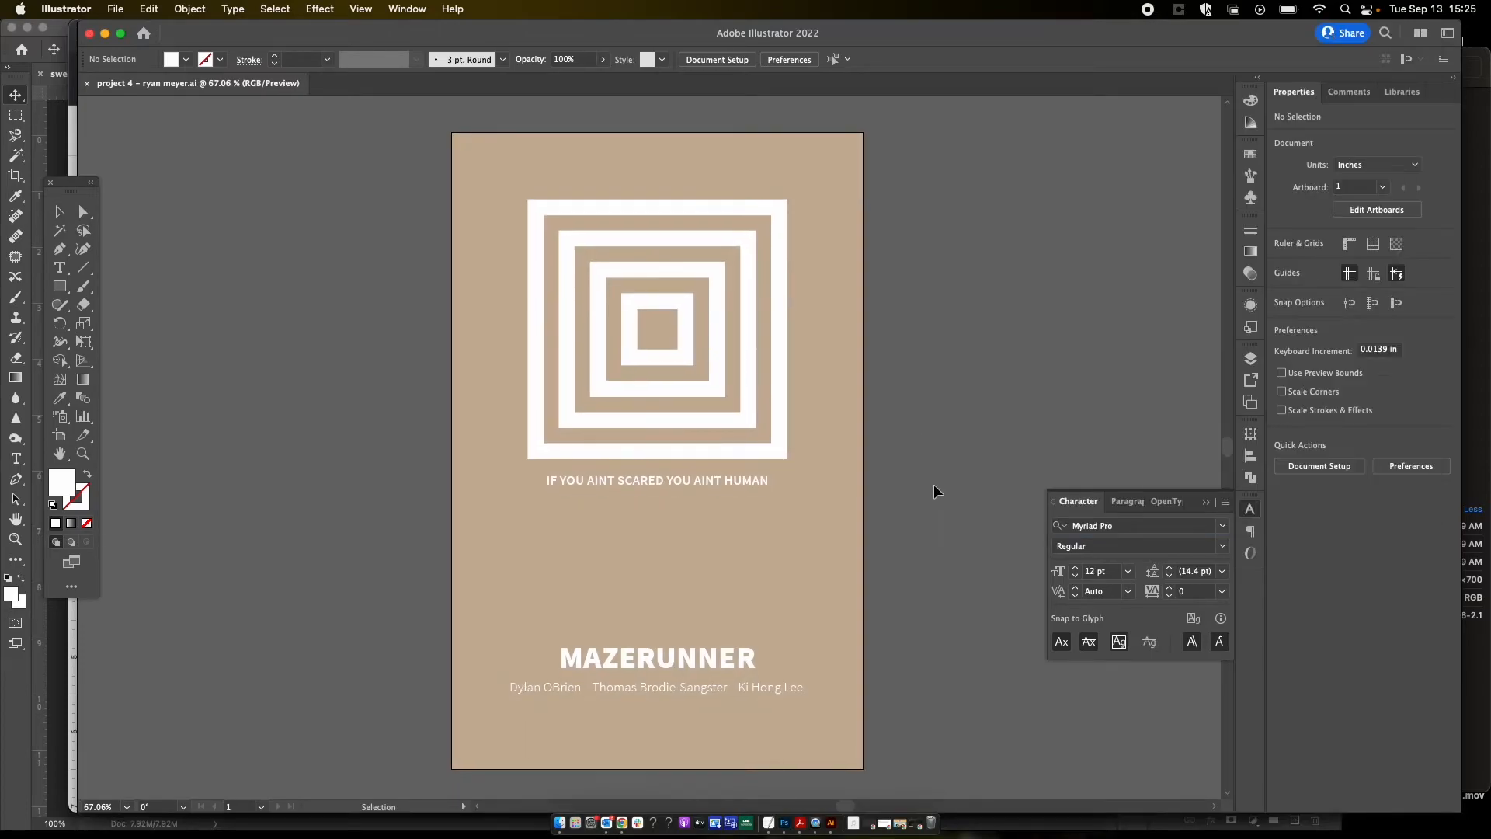
{"action": "left_click", "coordinate": [665, 480]}
{"action": "left_click_drag", "start_coordinate": [660, 564], "coordinate": [666, 515]}
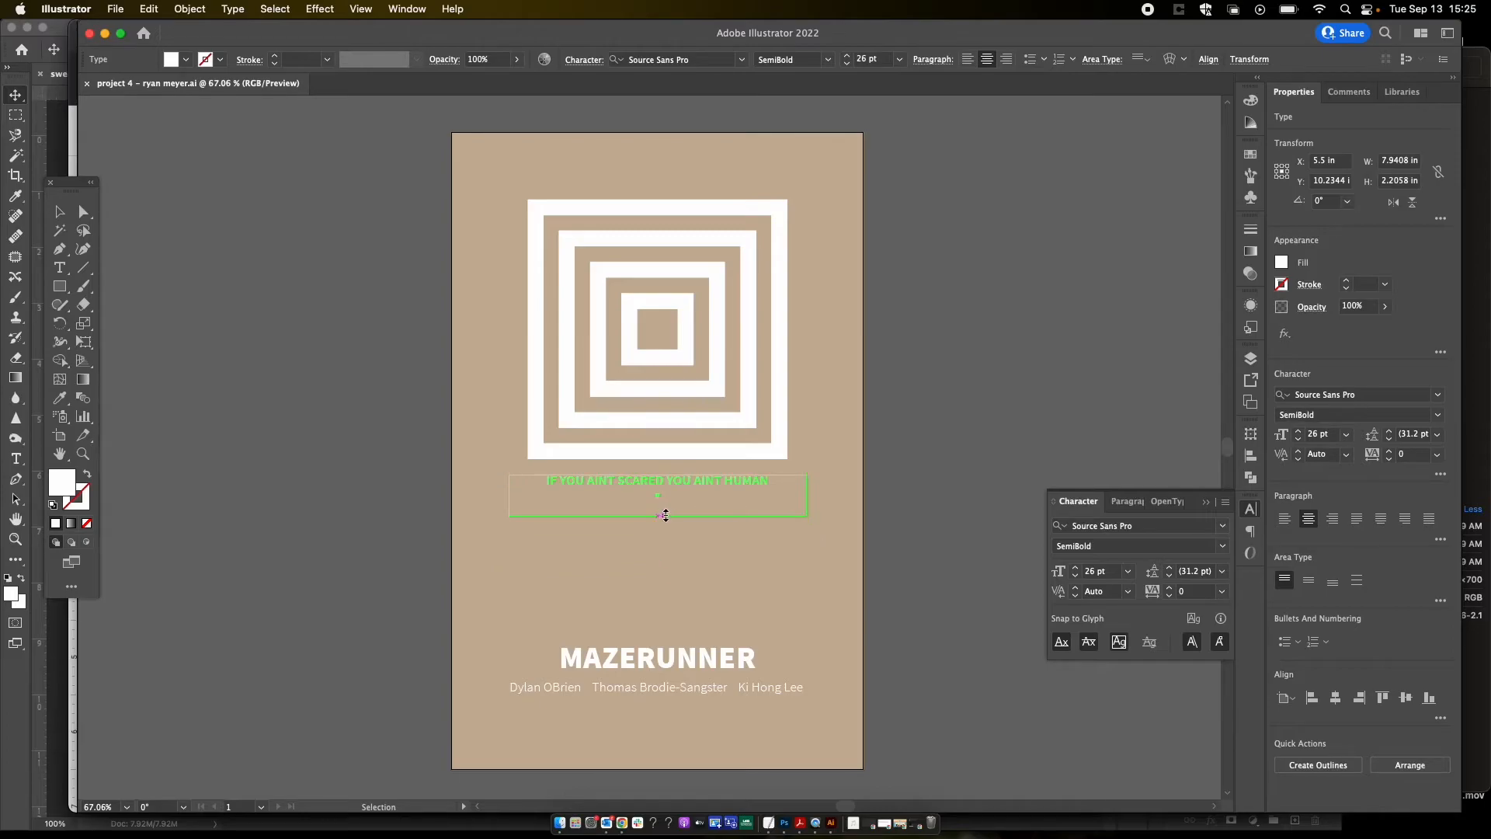
{"action": "left_click", "coordinate": [882, 439]}
Step: Switch to Chrome and open the Google home page in a new tab
{"action": "left_click", "coordinate": [625, 821]}
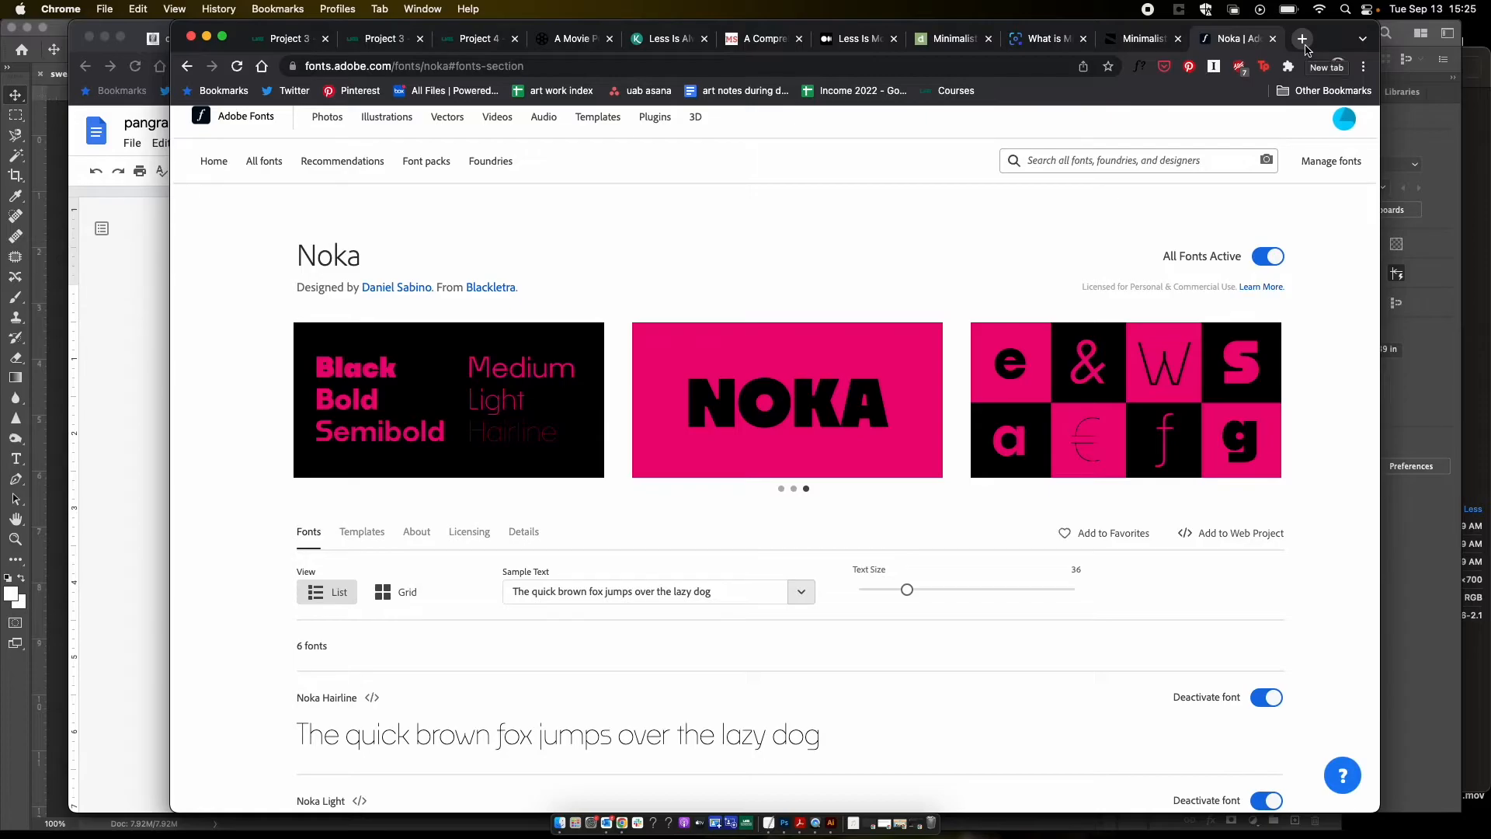
{"action": "left_click", "coordinate": [1303, 40]}
{"action": "type", "text": "google"}
{"action": "key", "text": "Return"}
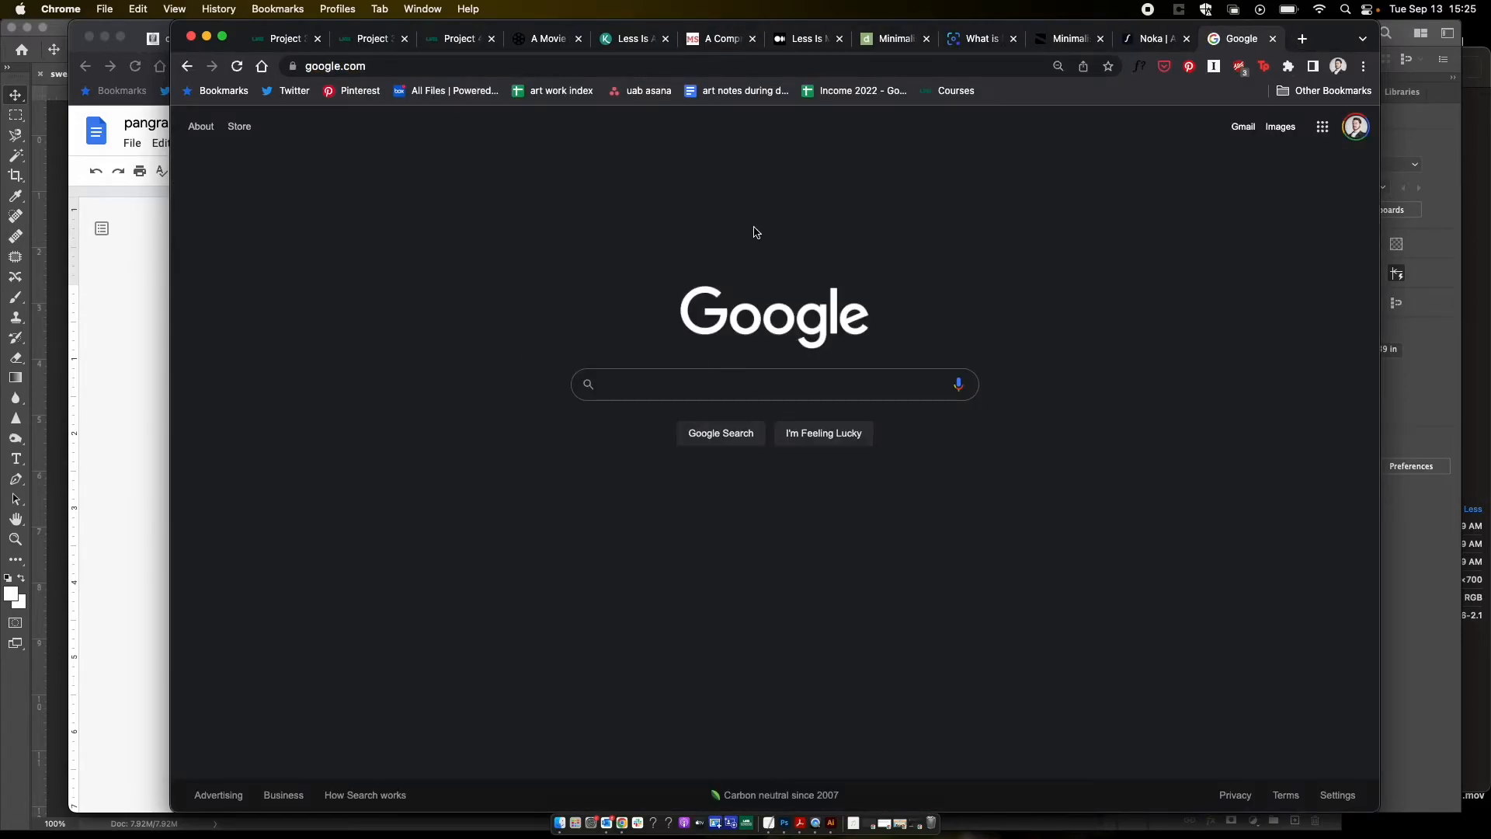
Step: Search Google Images for "high resolution concrete texture"
{"action": "left_click", "coordinate": [1280, 127]}
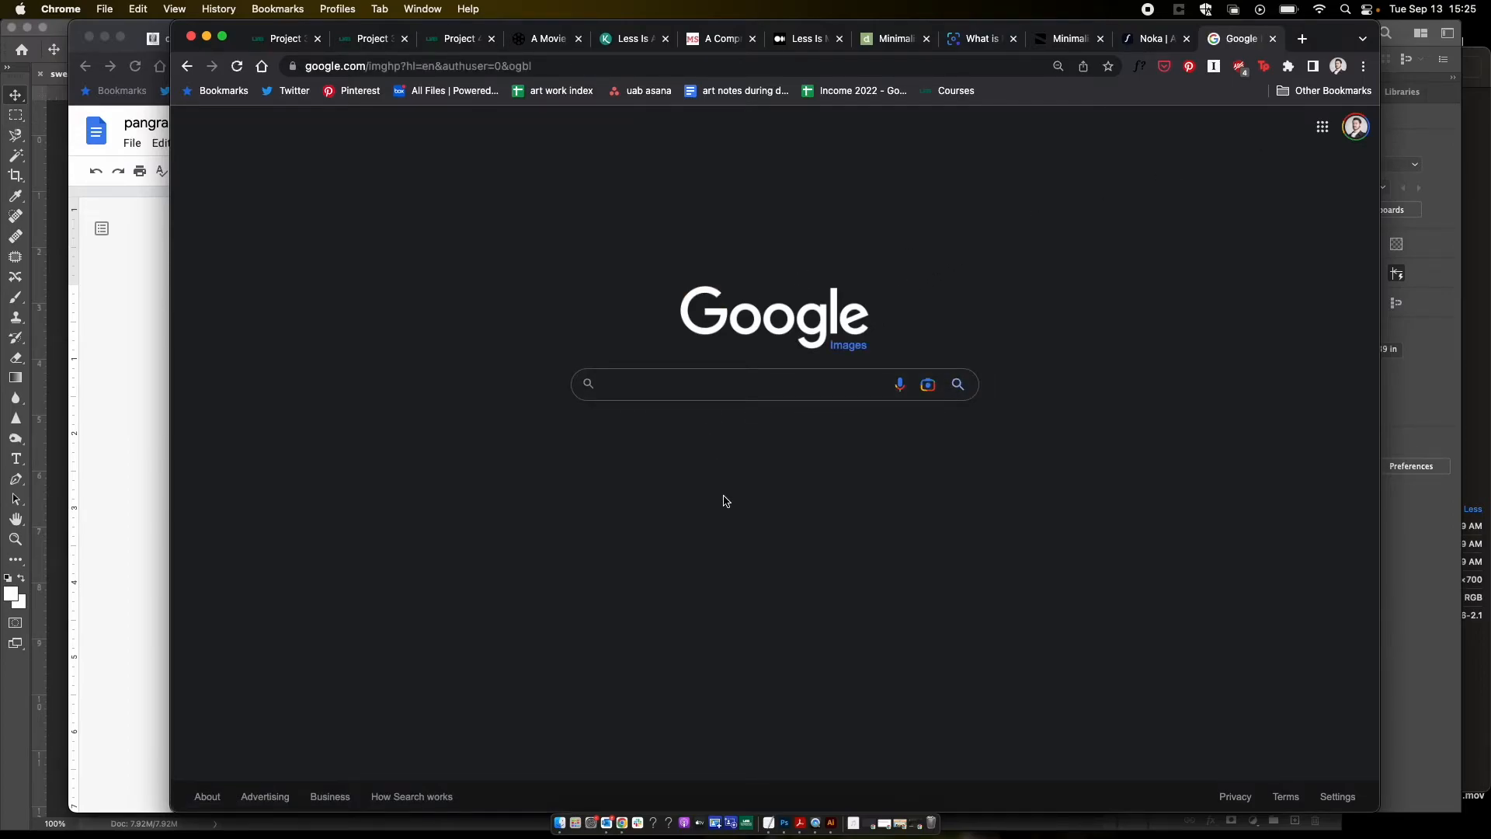
{"action": "type", "text": "highres"}
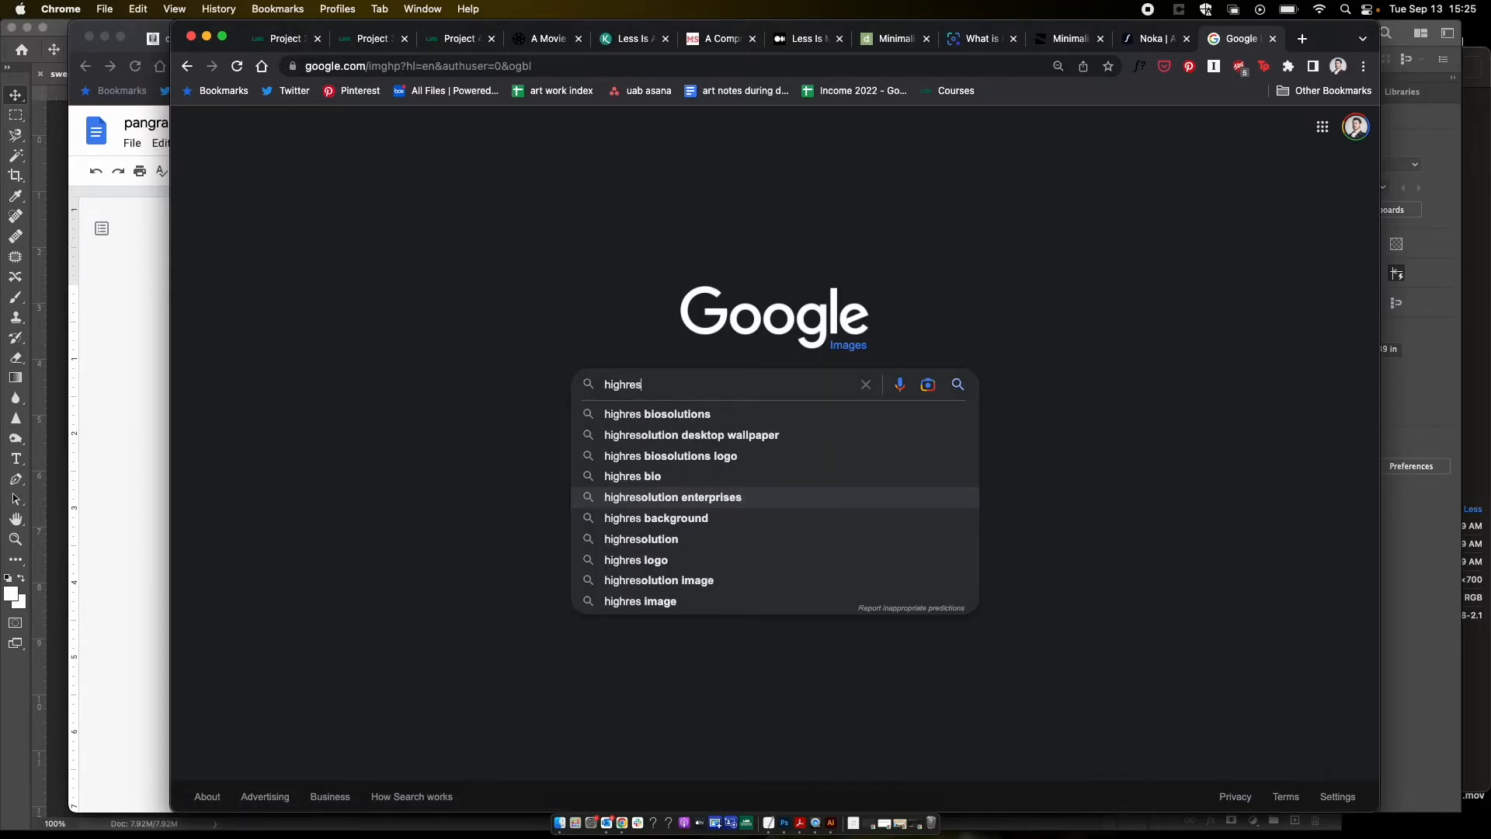
{"action": "key", "text": "BackSpace"}
{"action": "key", "text": "BackSpace"}
{"action": "key", "text": "BackSpace"}
{"action": "type", "text": "resol"}
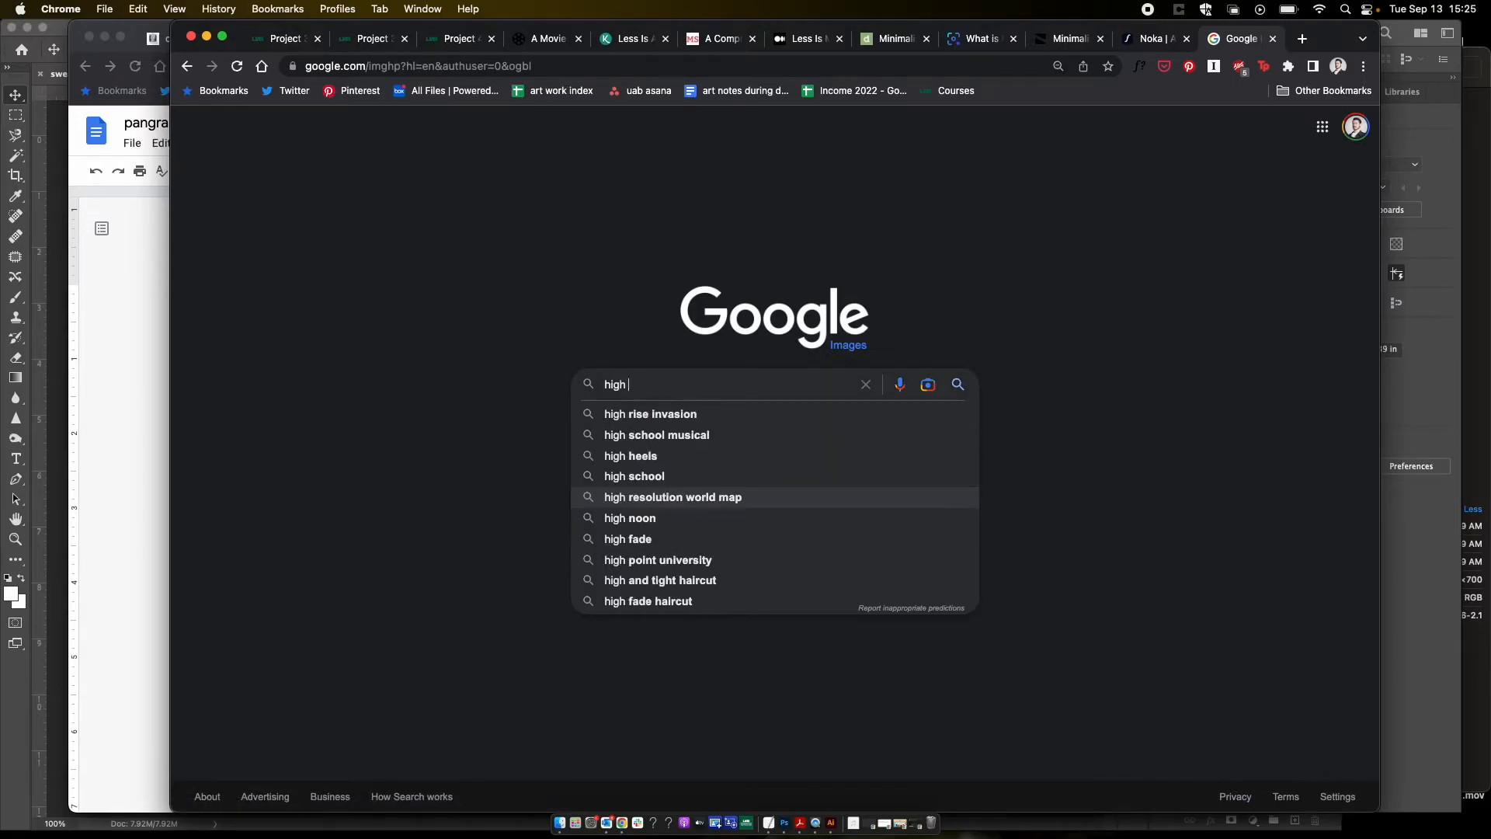
{"action": "type", "text": "ution"}
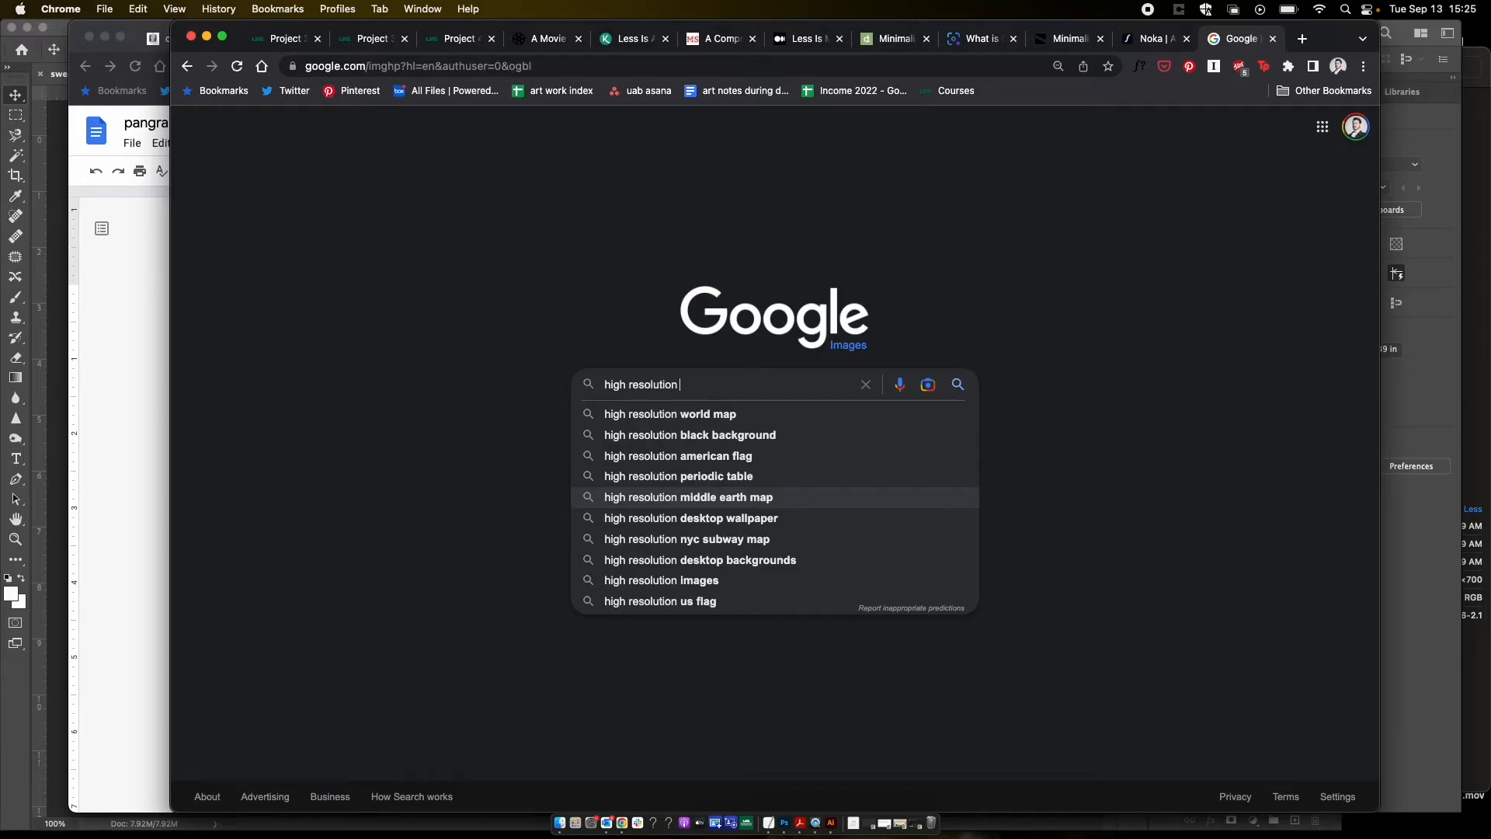
{"action": "type", "text": "oncrete texture"}
{"action": "key", "text": "Return"}
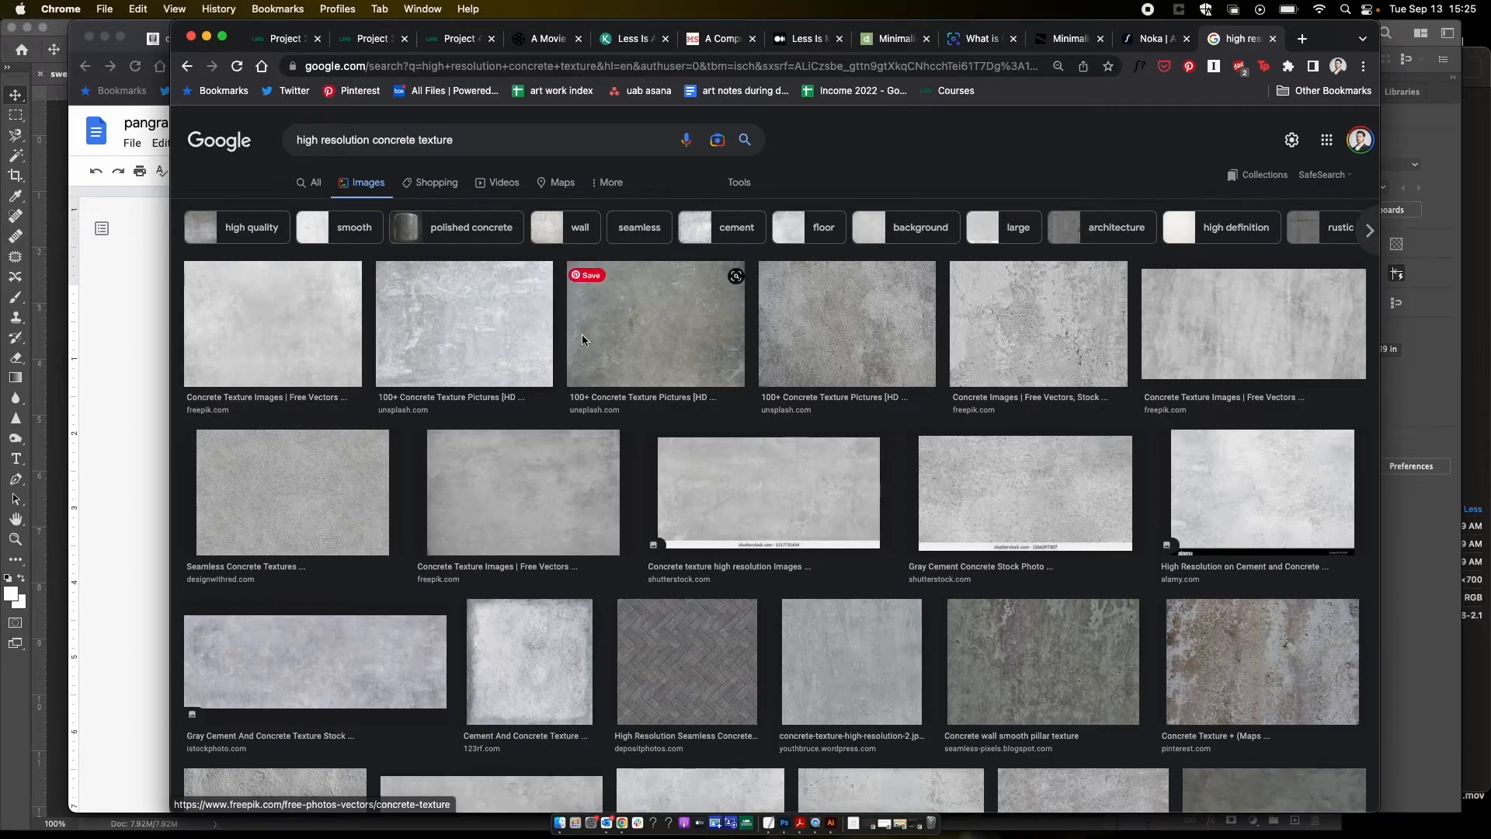
Step: Browse the concrete texture results and filter them to Large images
{"action": "scroll", "coordinate": [468, 483], "scroll_direction": "down", "scroll_amount": 4}
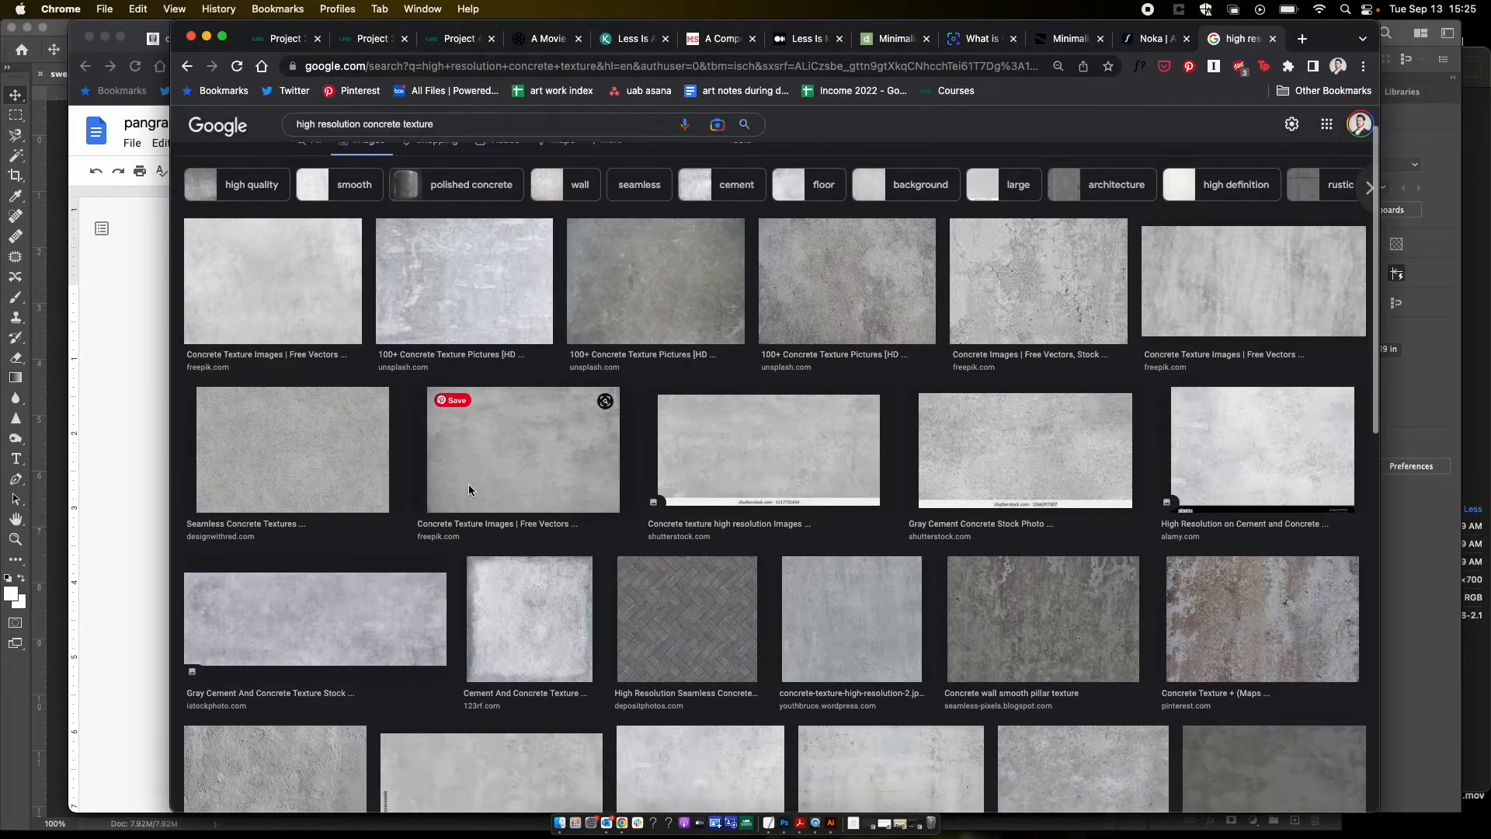
{"action": "scroll", "coordinate": [468, 483], "scroll_direction": "down", "scroll_amount": 4}
{"action": "scroll", "coordinate": [468, 483], "scroll_direction": "up", "scroll_amount": 10}
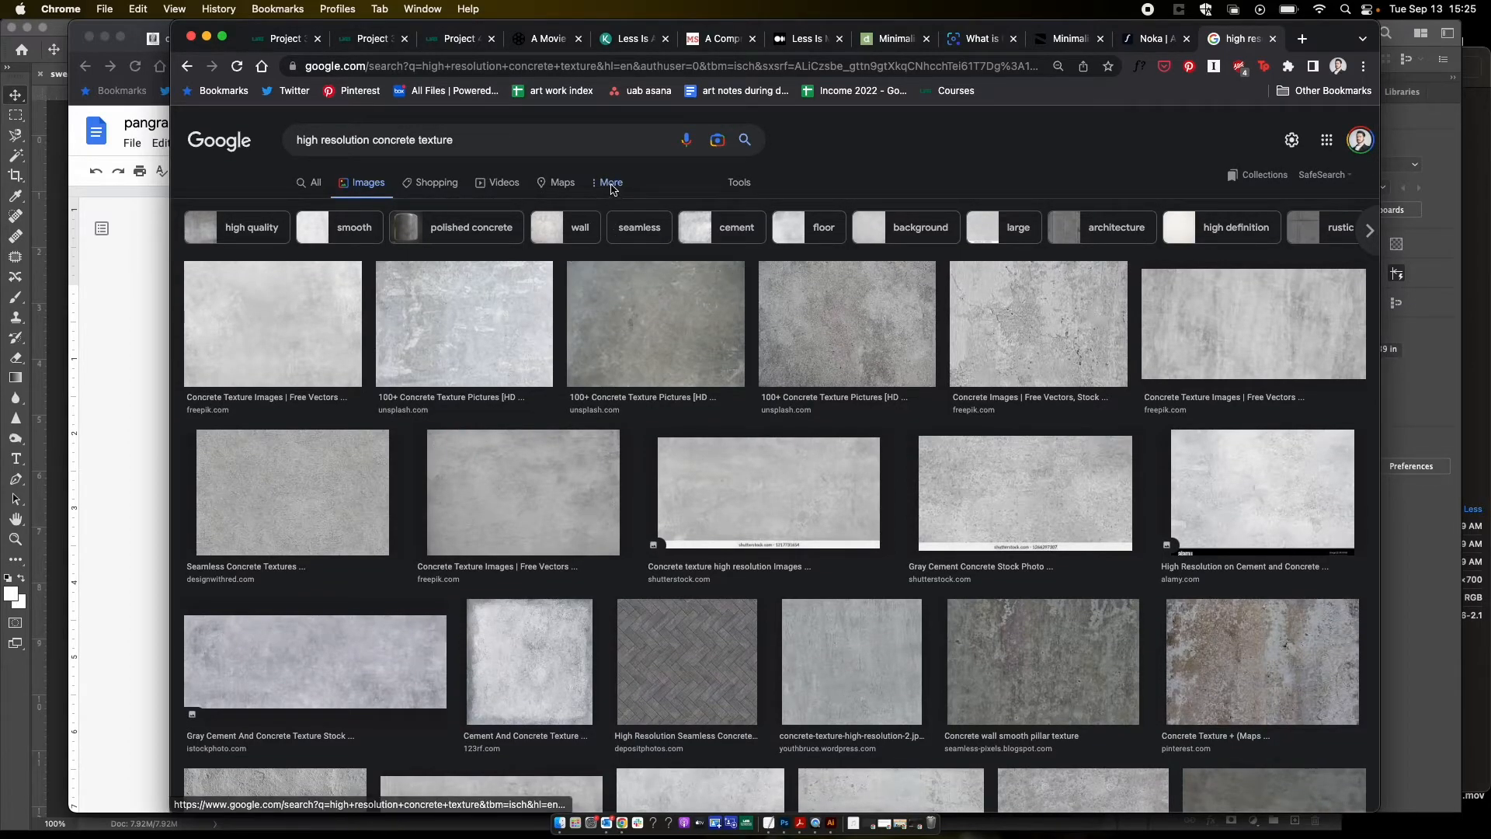
{"action": "left_click", "coordinate": [611, 183]}
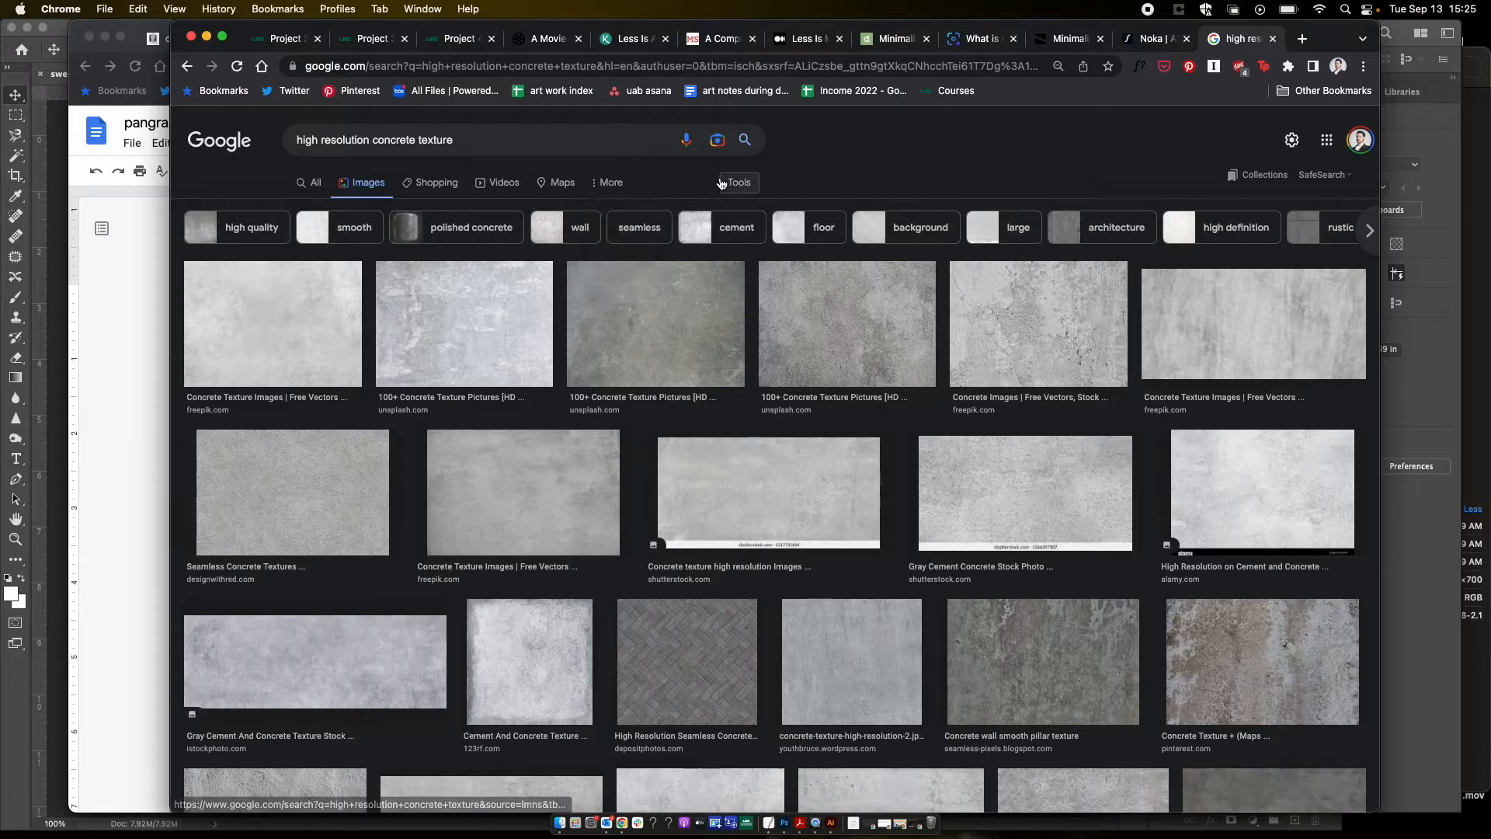
{"action": "left_click", "coordinate": [739, 183]}
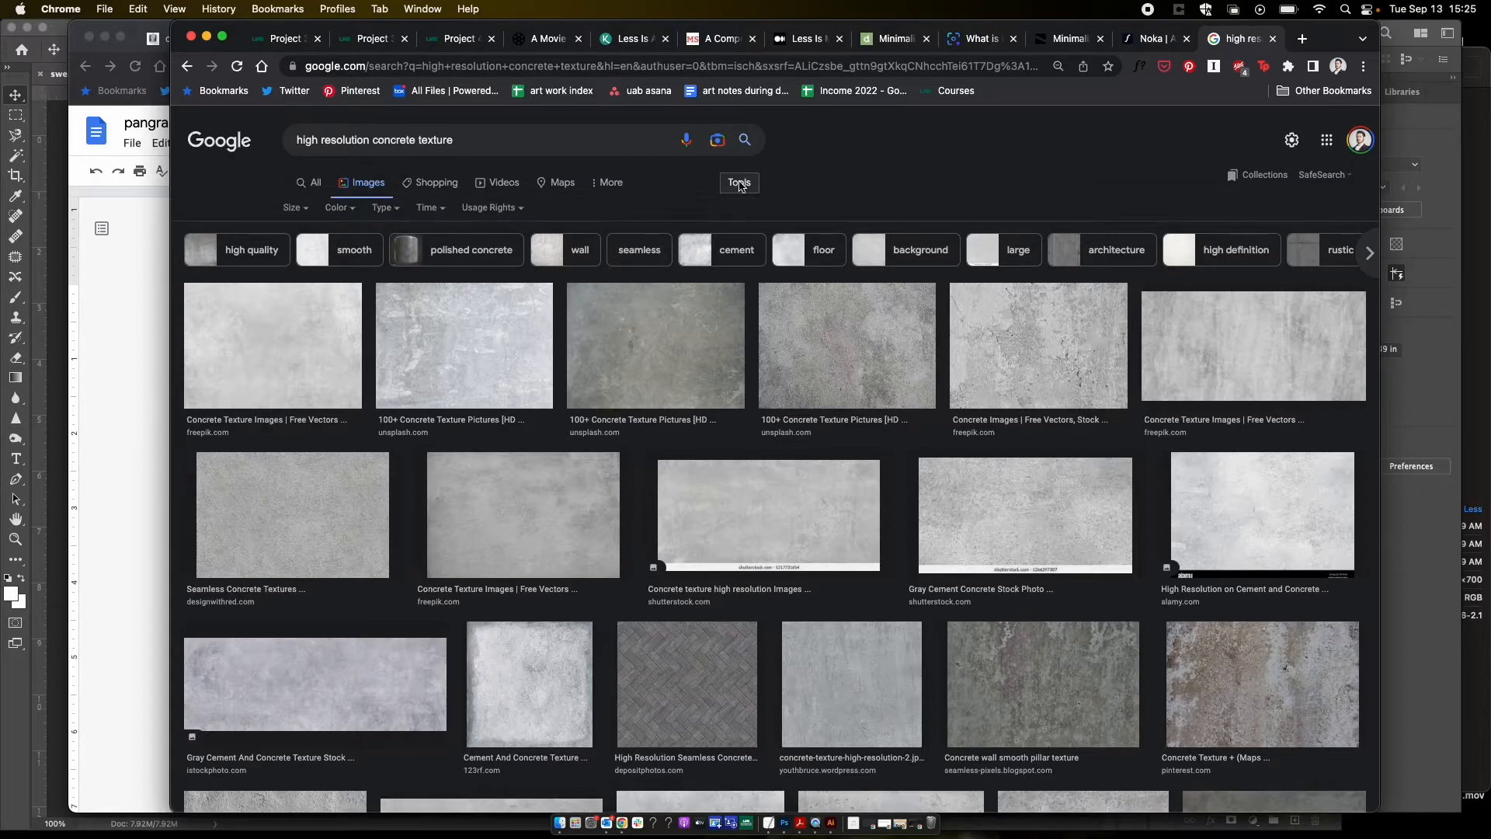
{"action": "left_click", "coordinate": [302, 210]}
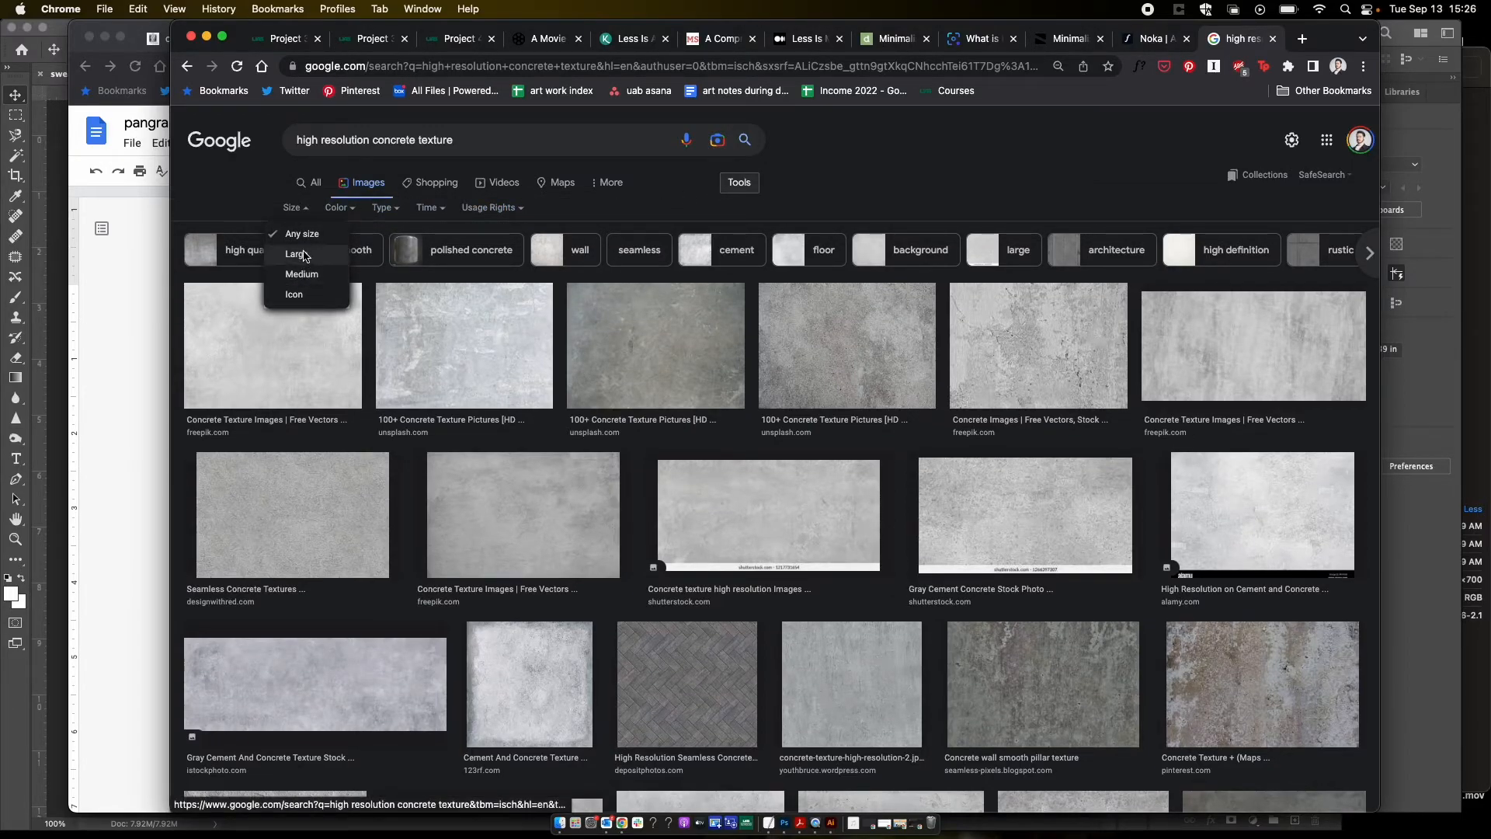
{"action": "left_click", "coordinate": [643, 184]}
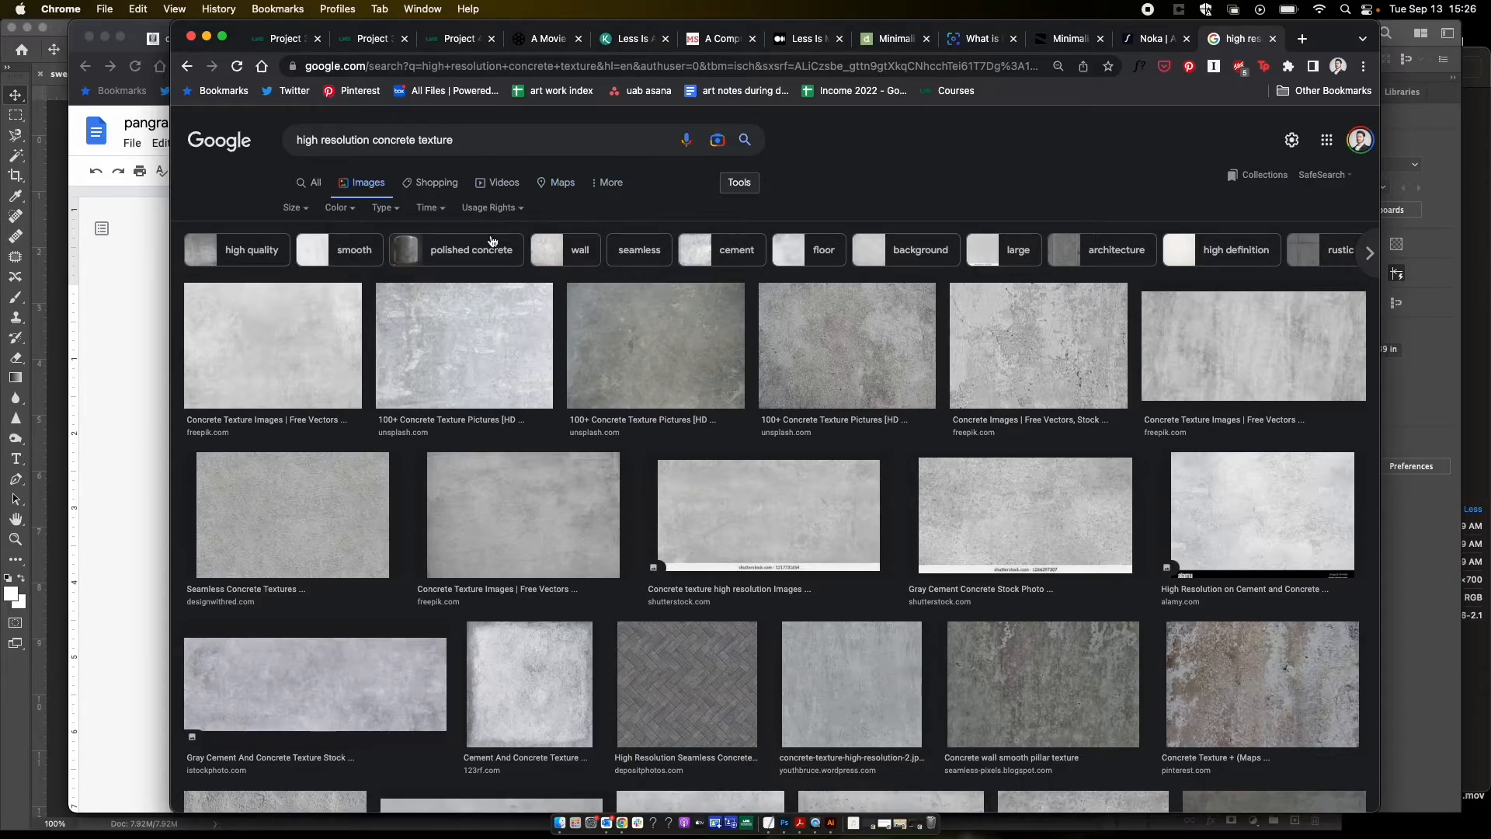
{"action": "left_click", "coordinate": [295, 209]}
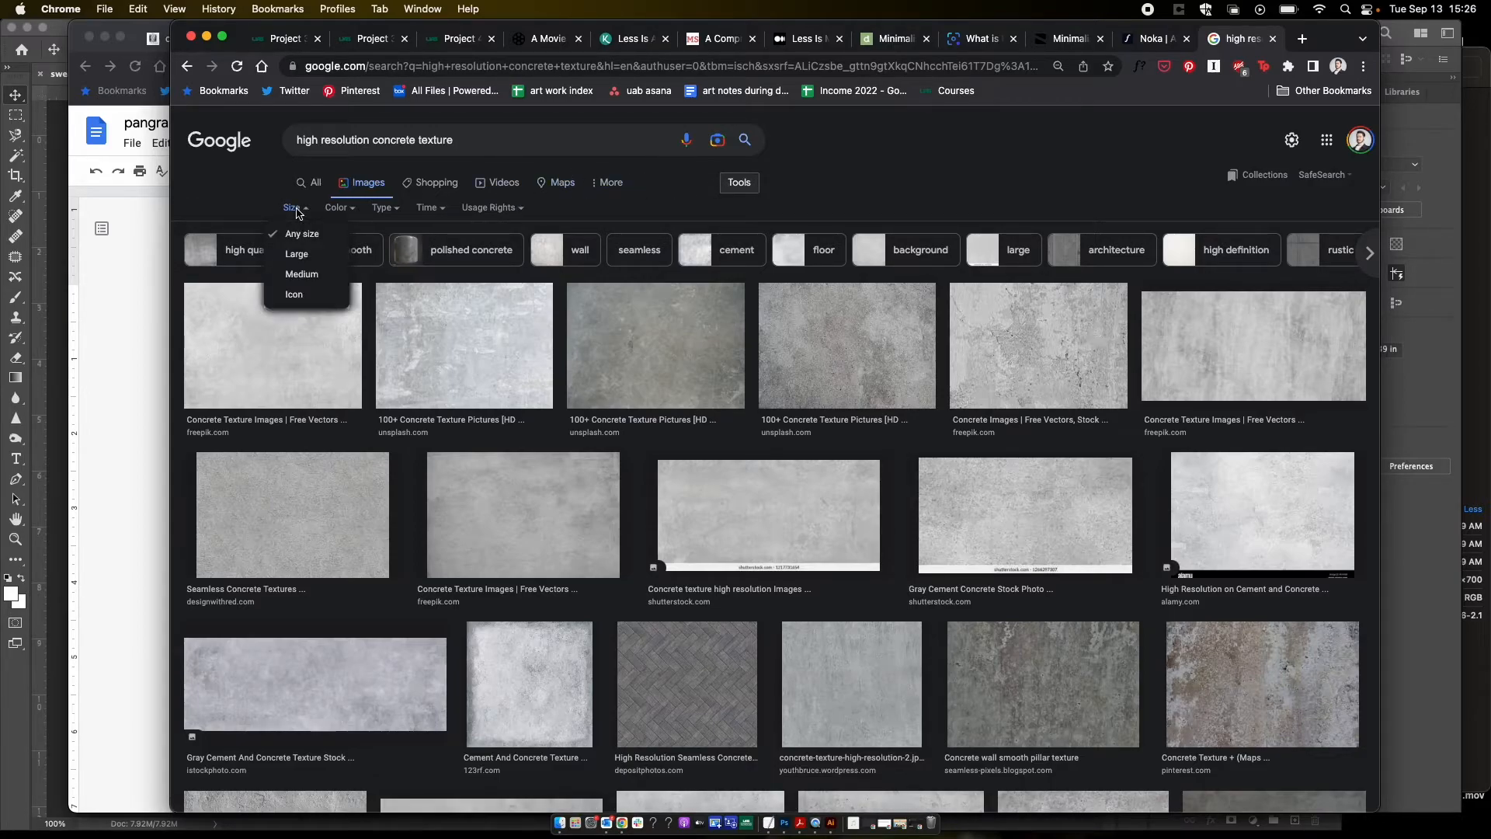
{"action": "left_click", "coordinate": [308, 261]}
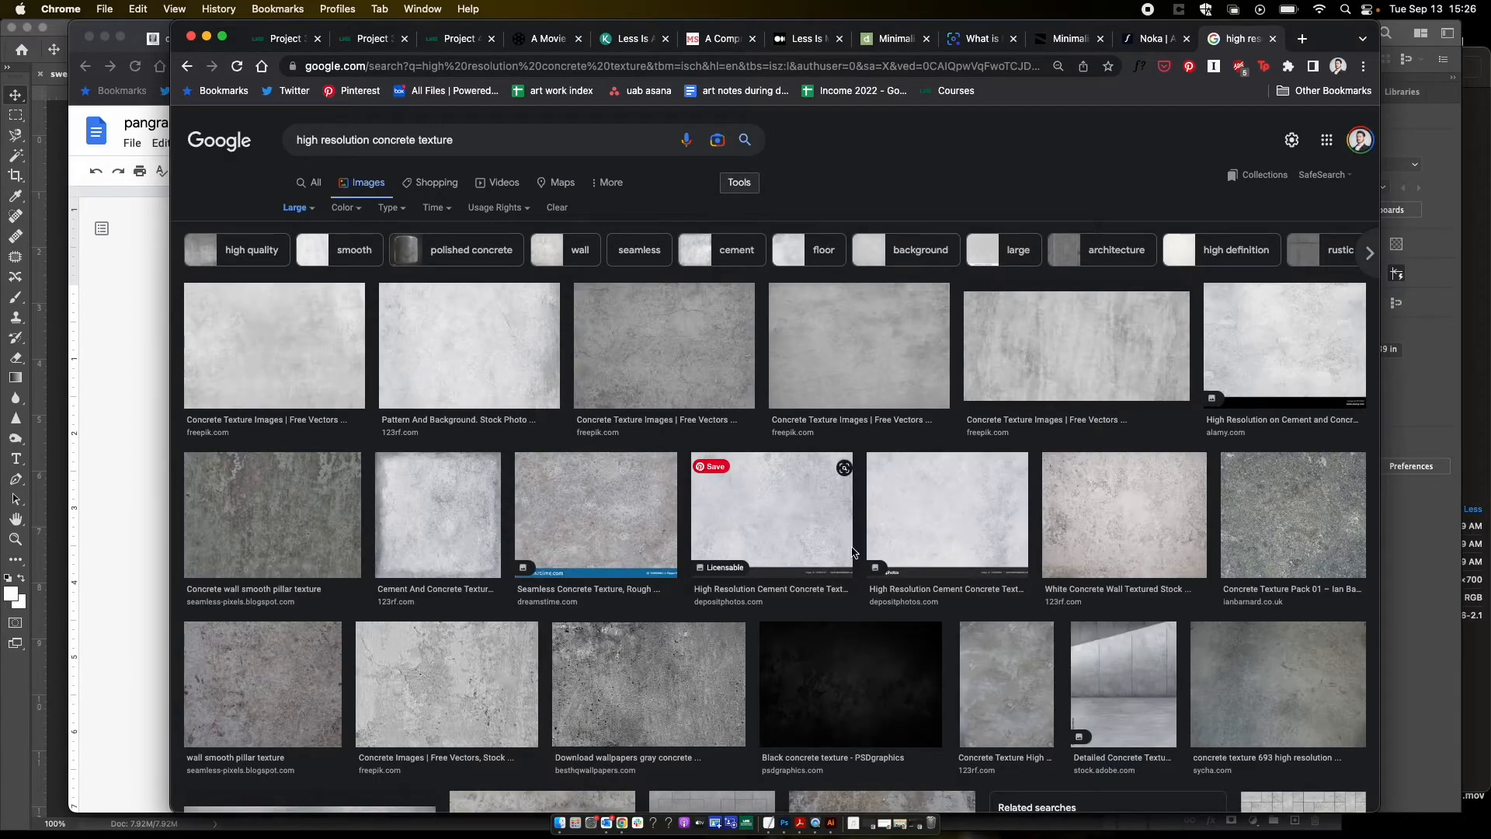
Step: Open the dark "Concrete wall smooth pillar texture" image from seamless-pixels.blogspot.com in its own tab and view it full size
{"action": "left_click", "coordinate": [309, 528]}
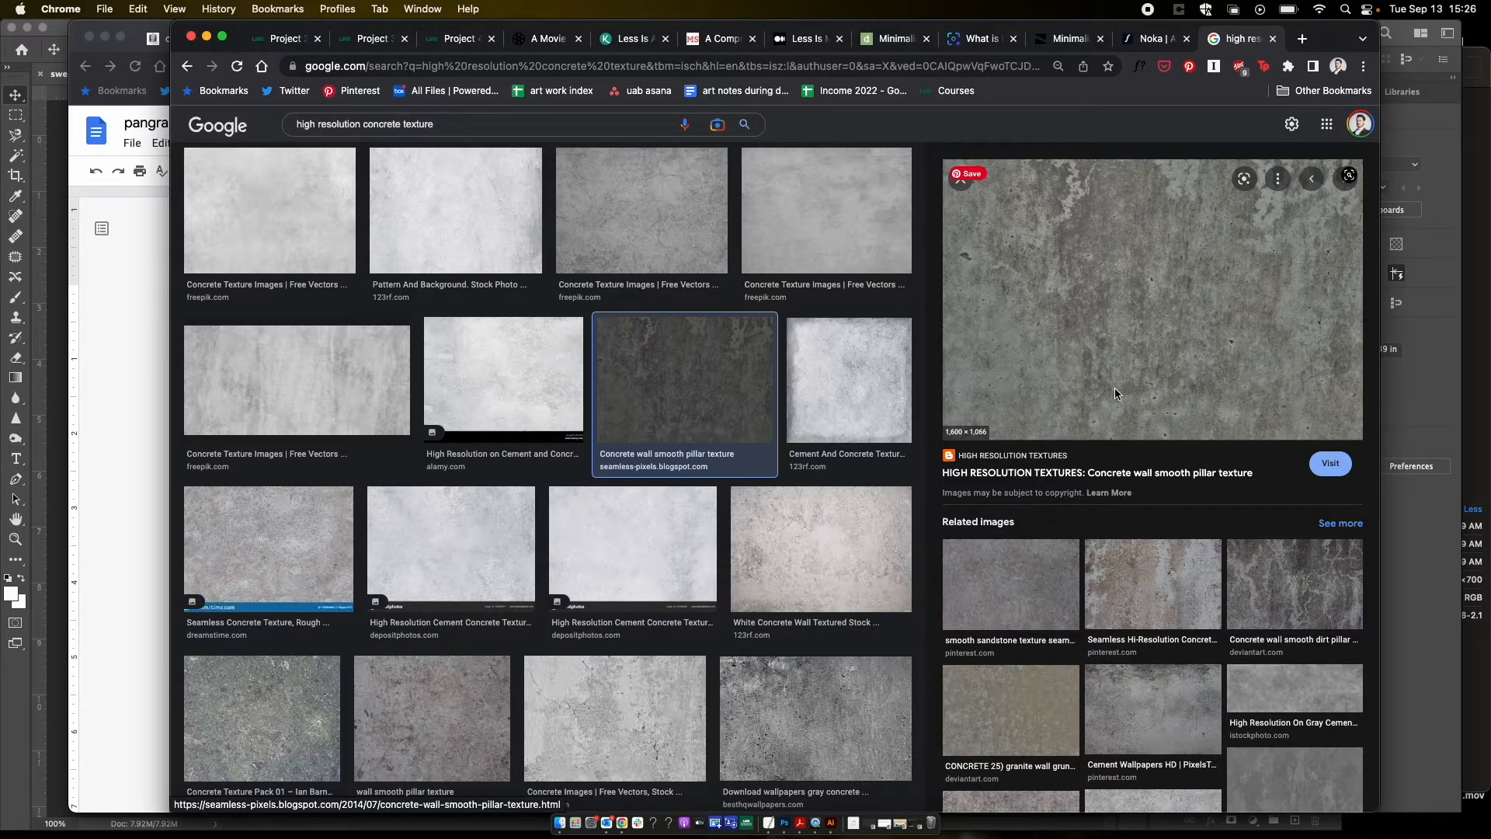
{"action": "right_click", "coordinate": [1134, 339]}
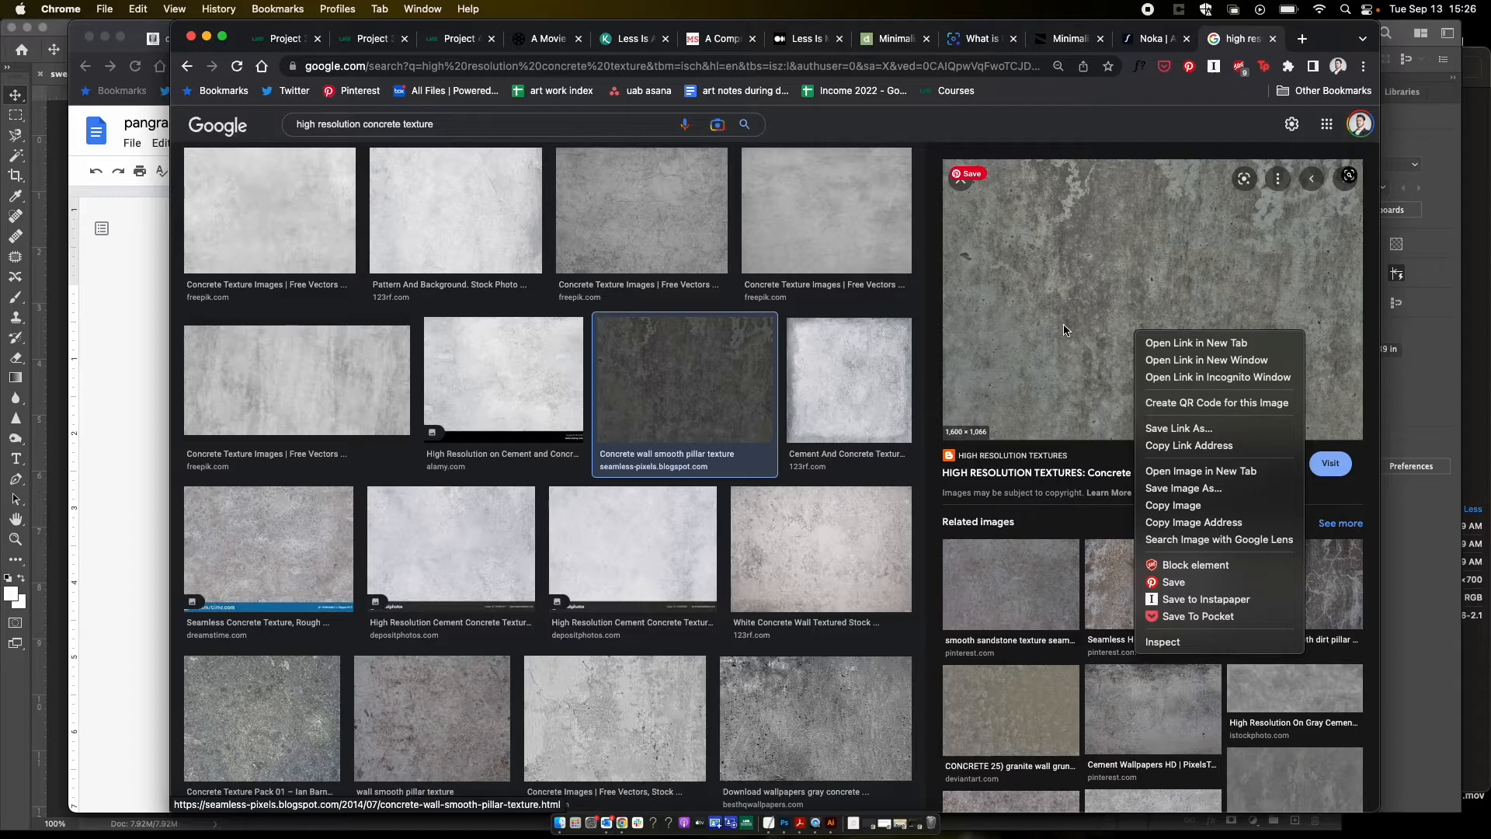
{"action": "left_click", "coordinate": [1198, 471]}
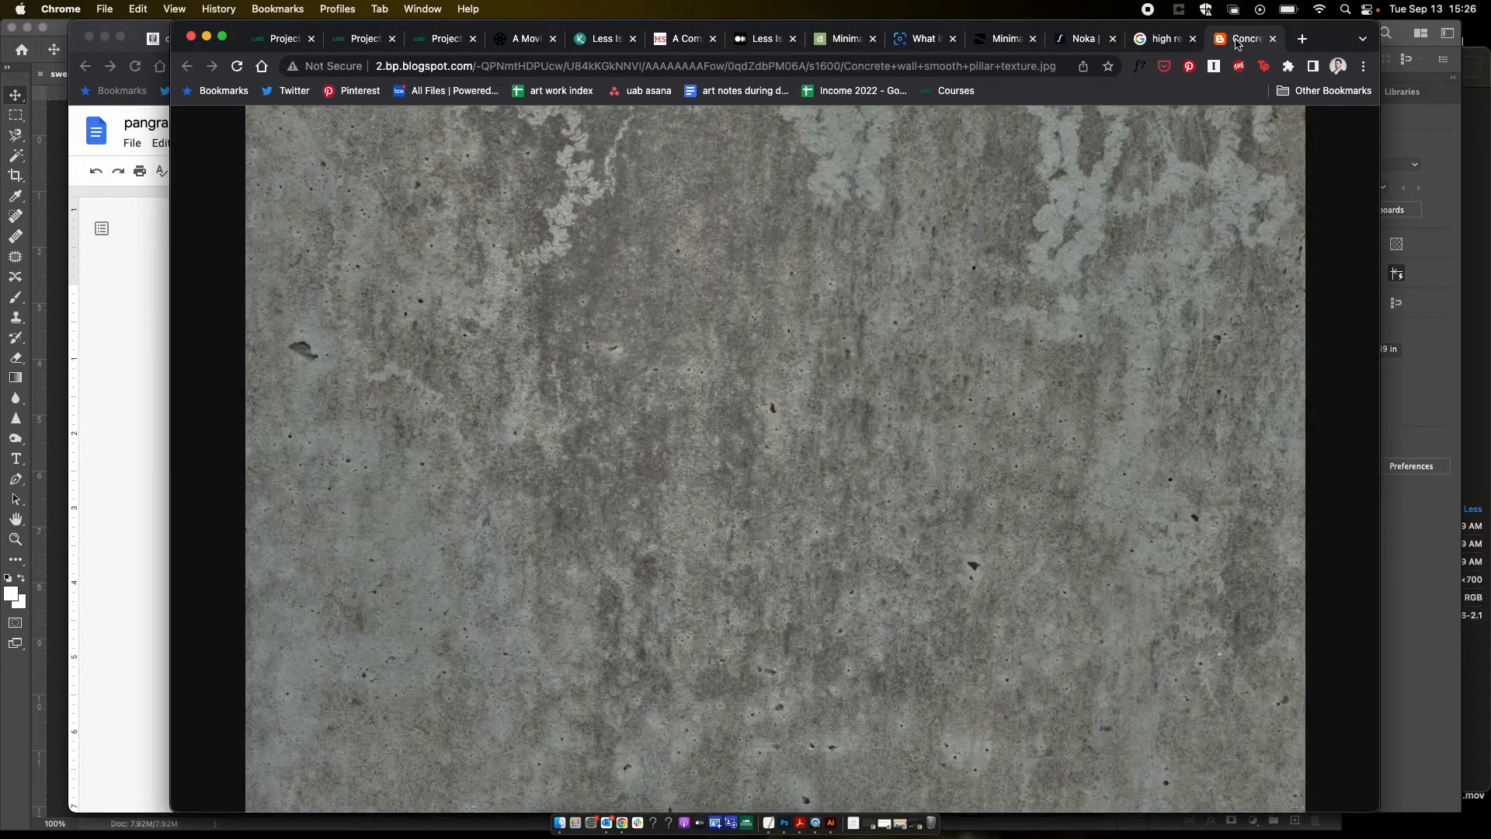
{"action": "left_click", "coordinate": [1242, 38]}
{"action": "left_click", "coordinate": [759, 335]}
{"action": "scroll", "coordinate": [759, 336], "scroll_direction": "down", "scroll_amount": 2}
{"action": "scroll", "coordinate": [759, 336], "scroll_direction": "up", "scroll_amount": 2}
{"action": "left_click", "coordinate": [758, 336]}
Step: Save the concrete image as "Concrete wall smooth pillar texture" in a new folder named "assets" inside type & image > project 4
{"action": "right_click", "coordinate": [736, 393]}
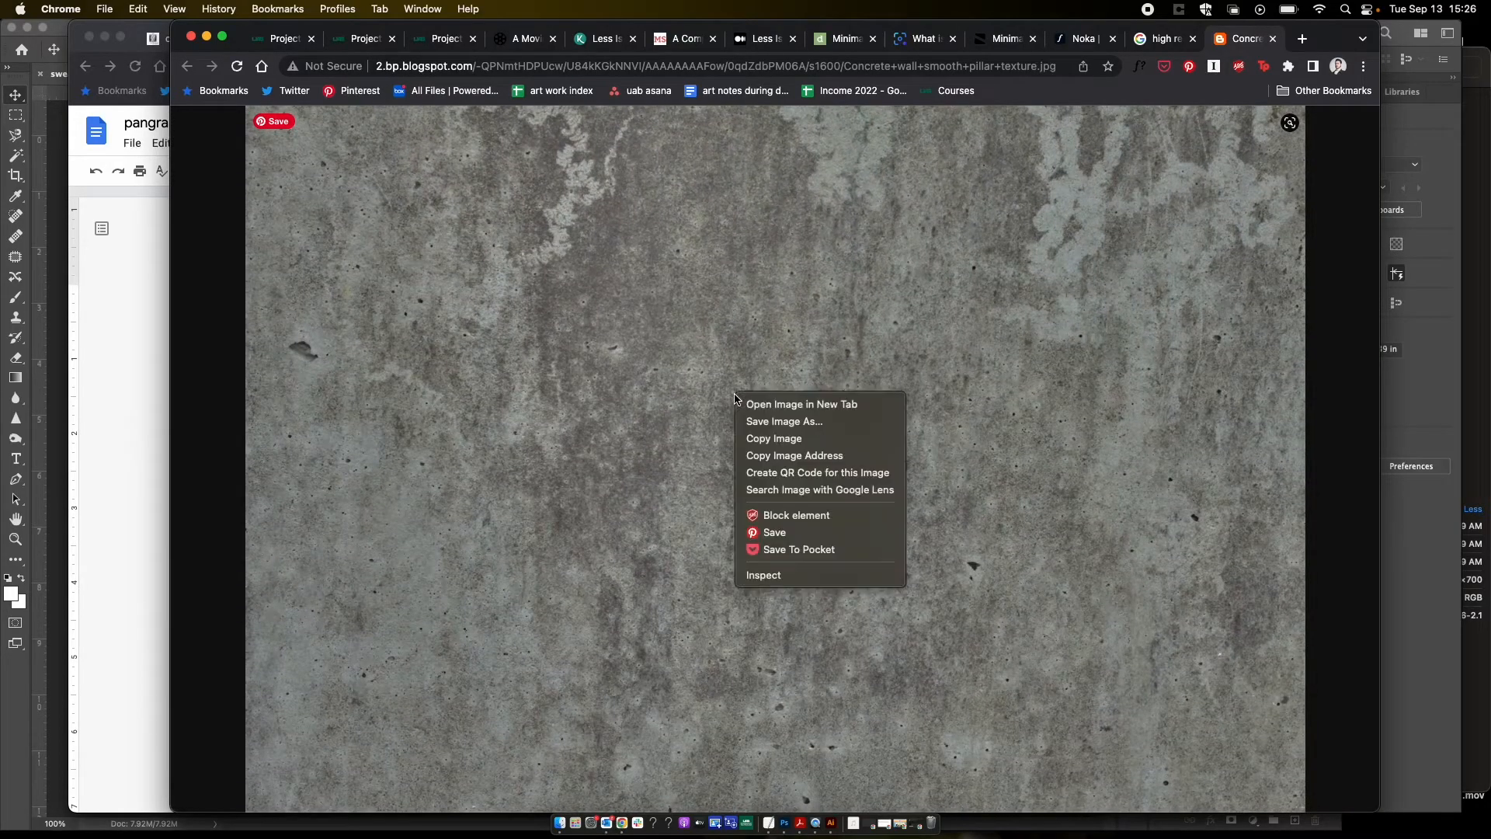
{"action": "left_click", "coordinate": [831, 423]}
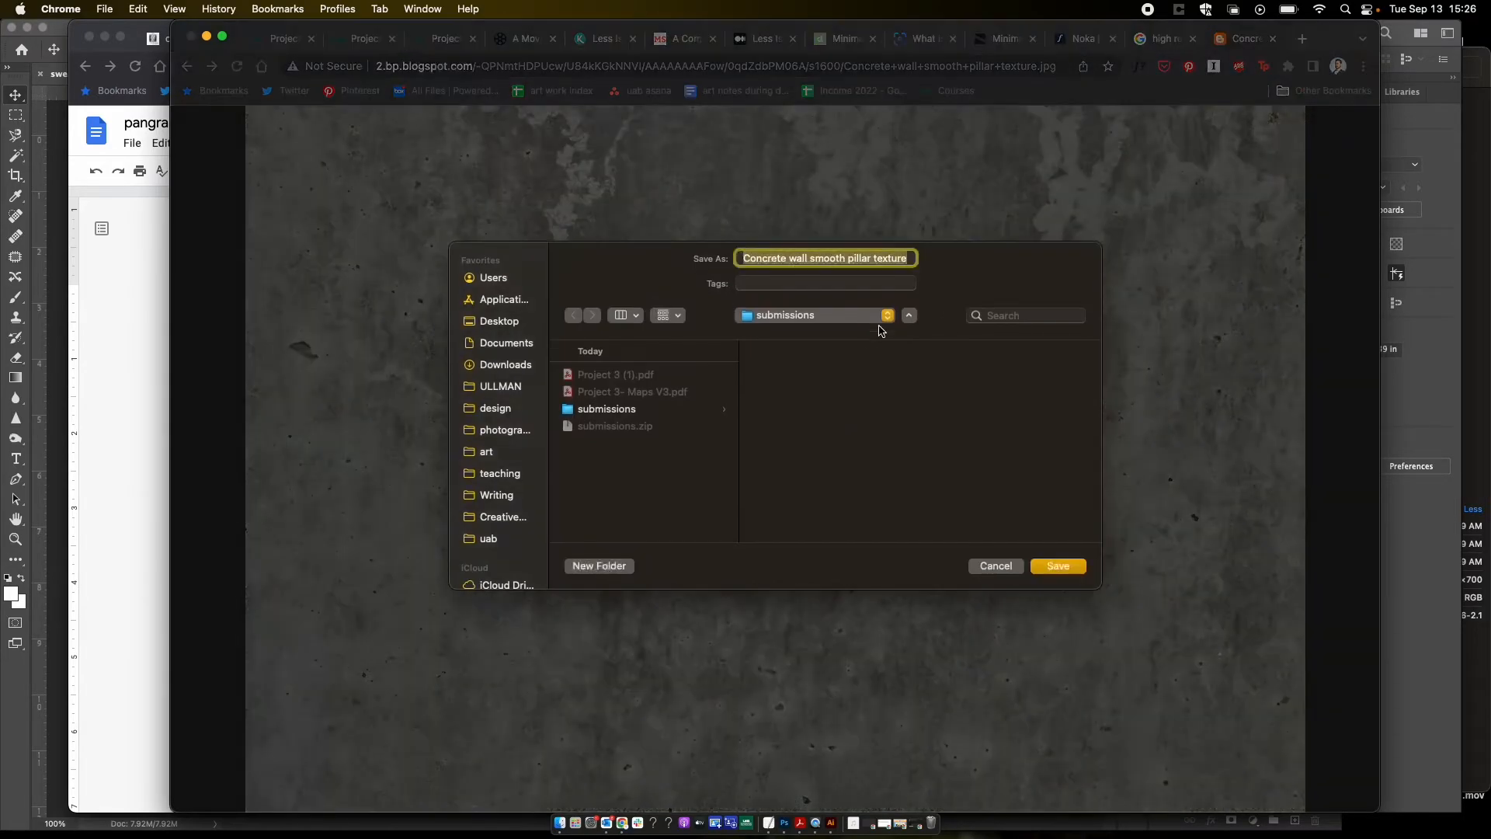
{"action": "left_click", "coordinate": [787, 317]}
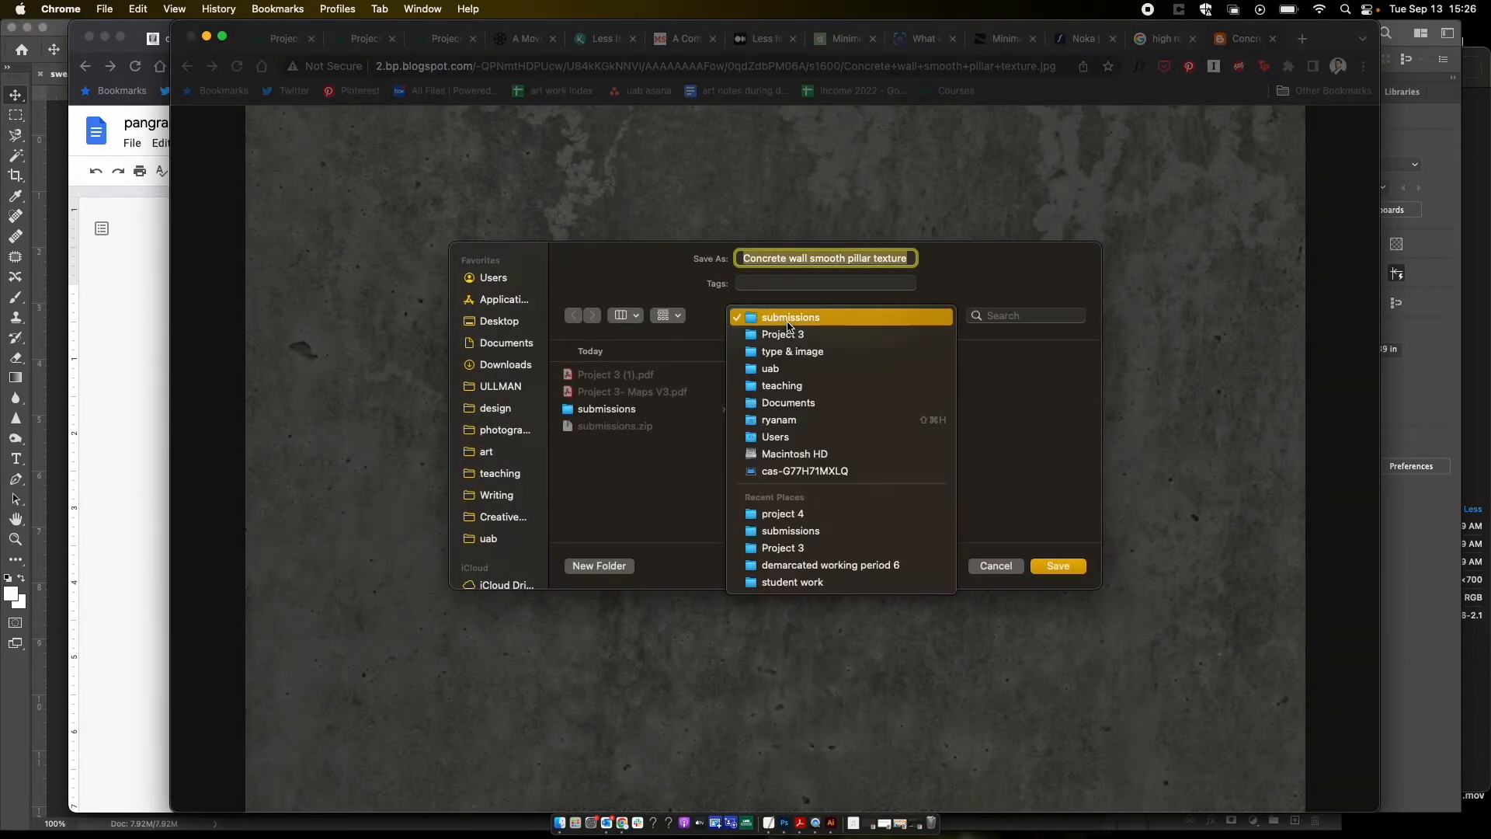
{"action": "left_click", "coordinate": [807, 351]}
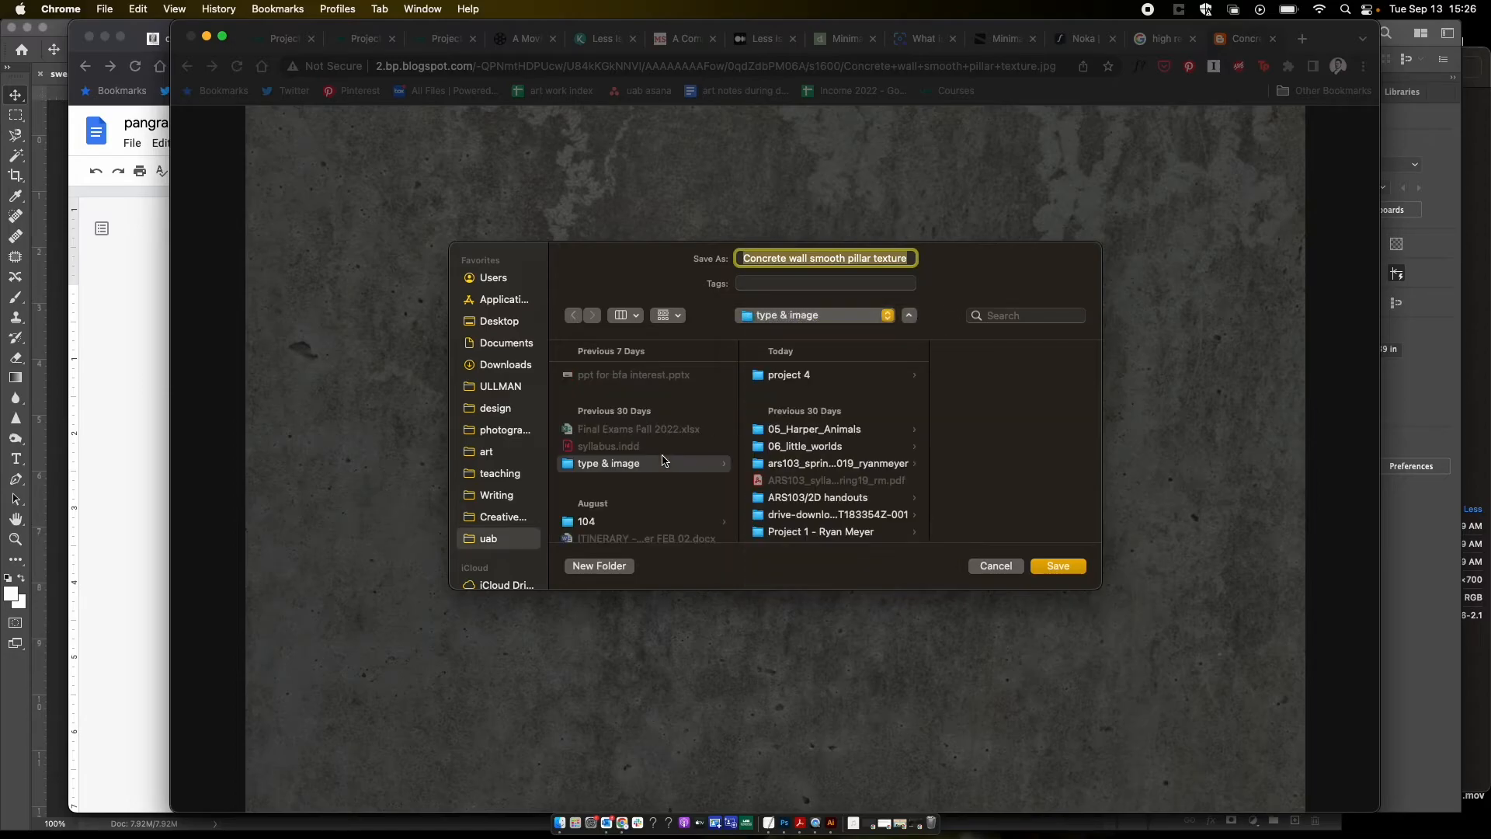
{"action": "left_click", "coordinate": [828, 378]}
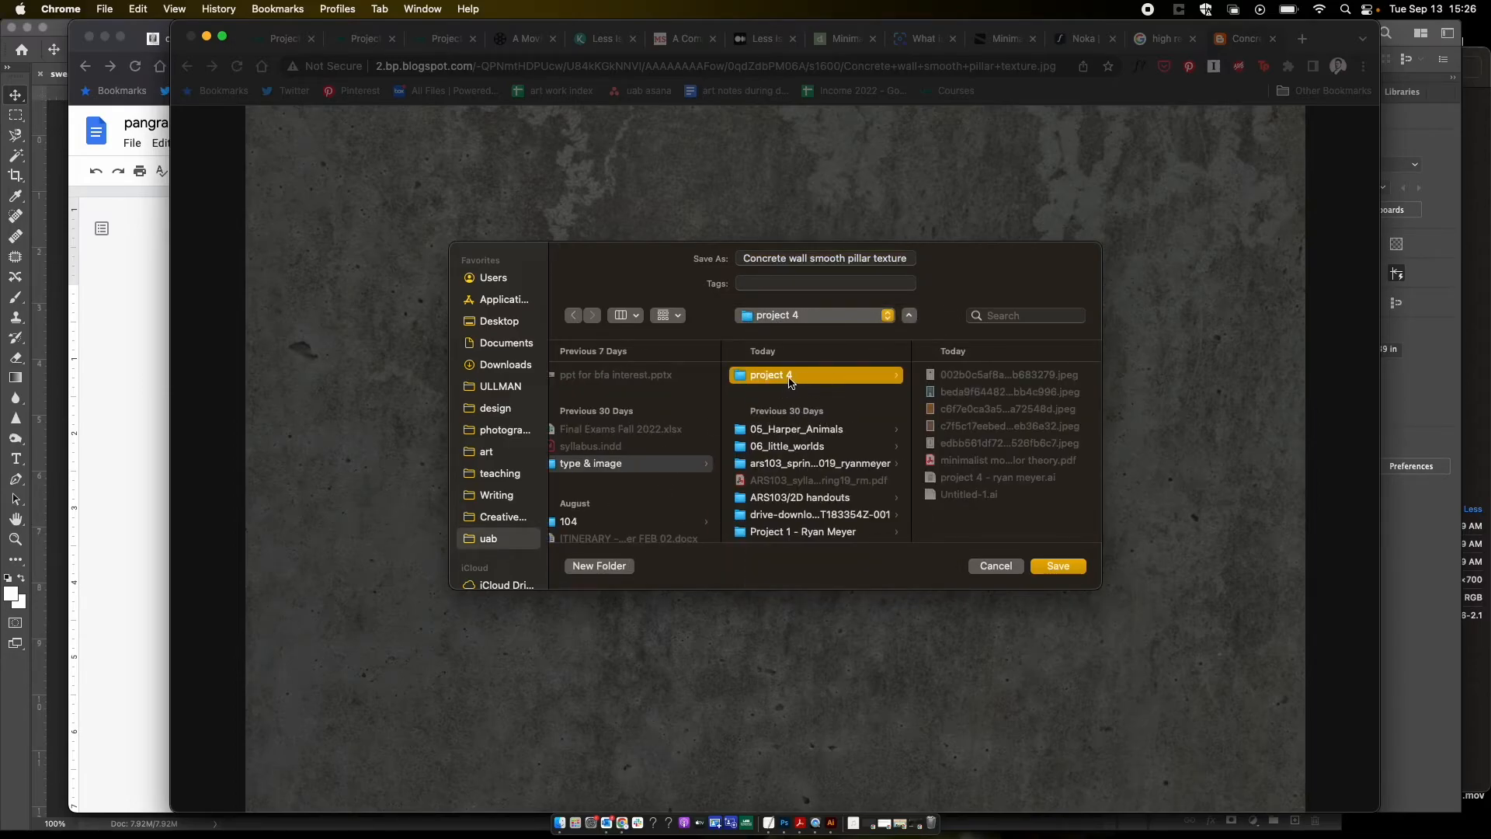
{"action": "left_click", "coordinate": [599, 566]}
{"action": "type", "text": "assets"}
{"action": "key", "text": "Return"}
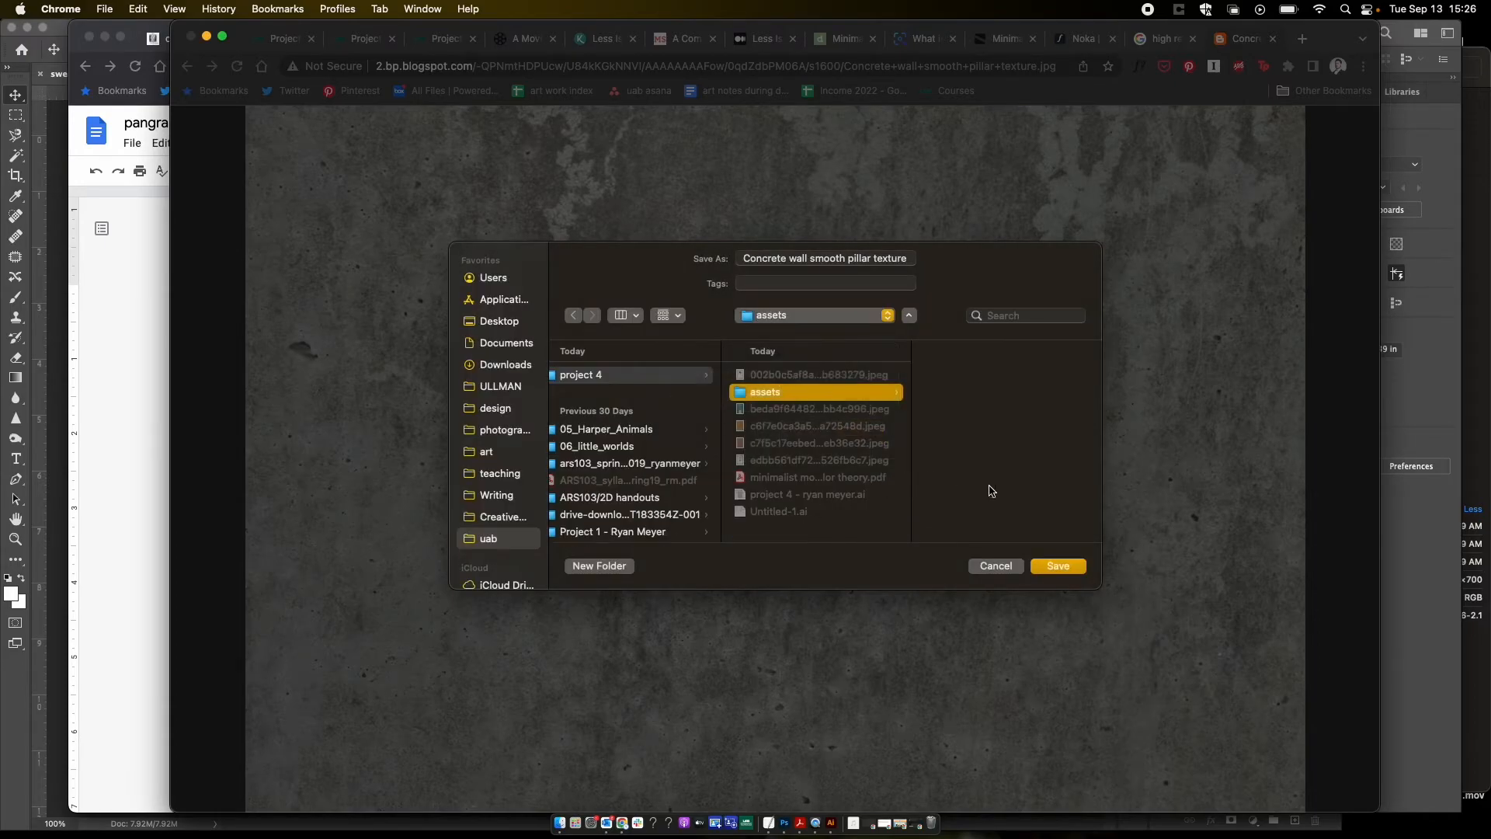
{"action": "left_click", "coordinate": [1058, 566]}
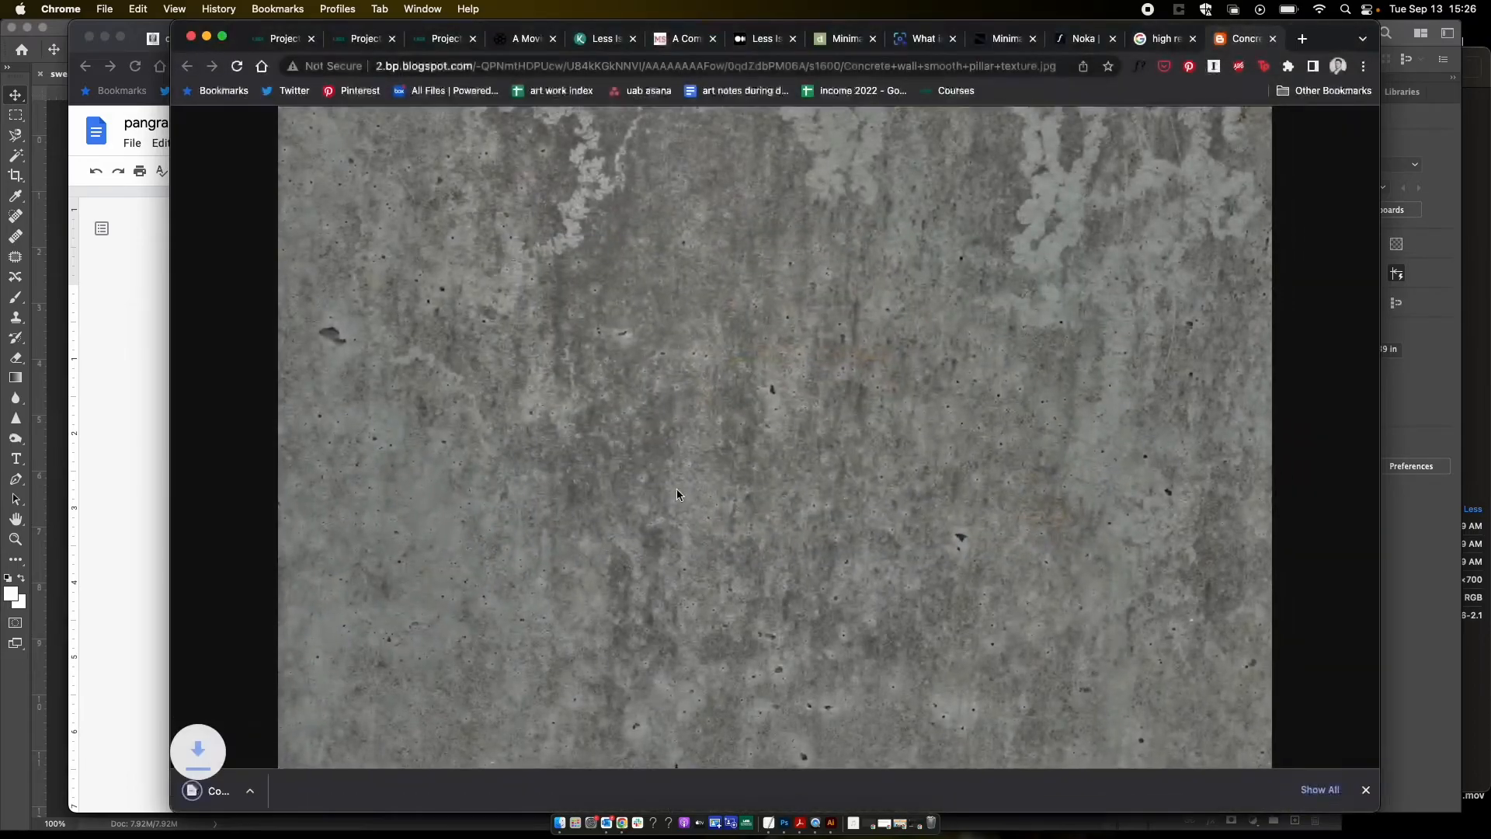
Step: Switch to Illustrator and place the concrete texture JPEG from Finder's assets folder into the poster document
{"action": "key", "text": "super+Tab"}
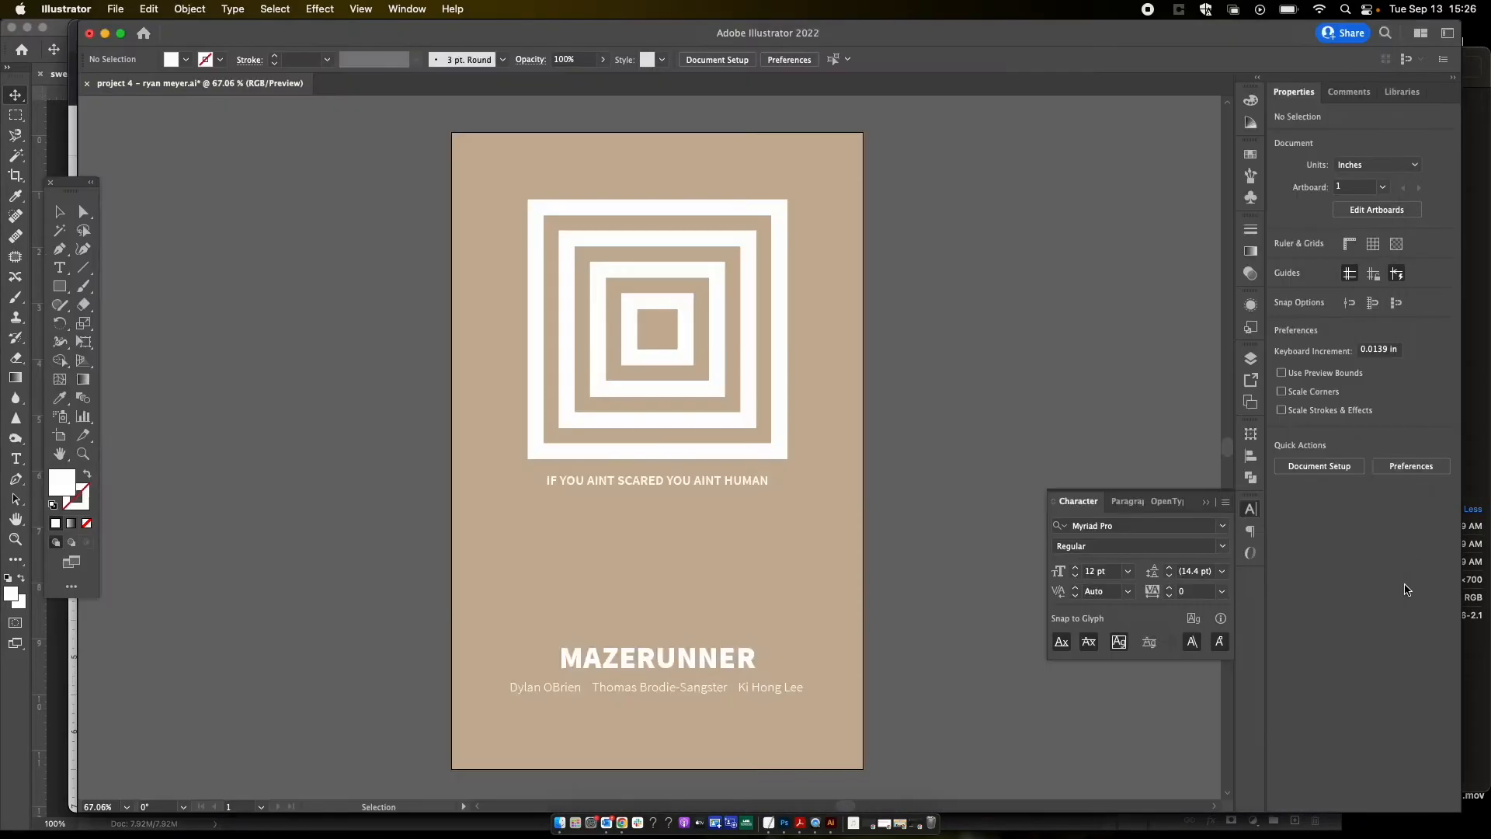
{"action": "left_click", "coordinate": [559, 822]}
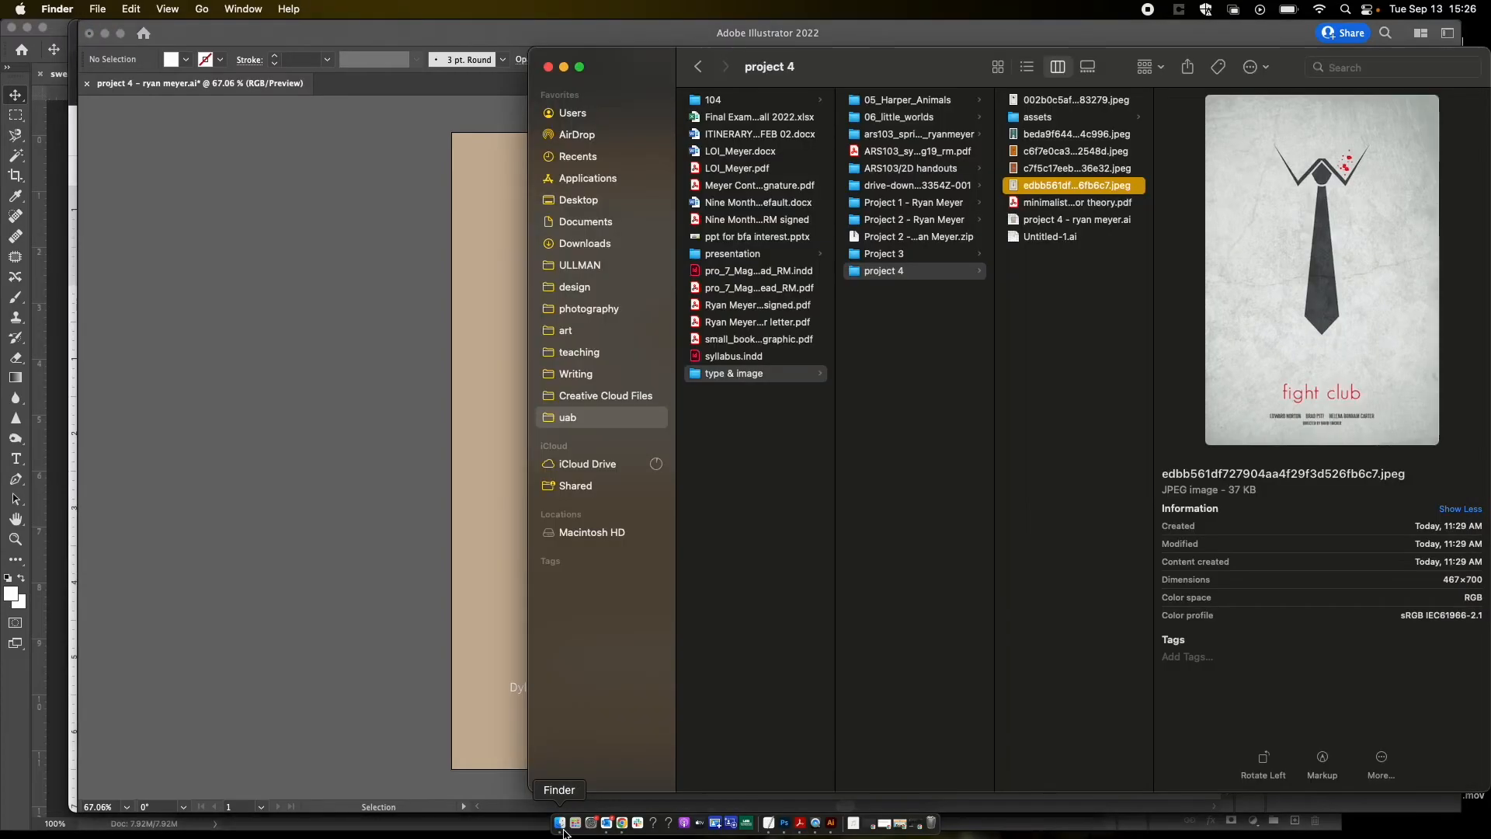
{"action": "left_click", "coordinate": [1056, 118]}
{"action": "left_click", "coordinate": [1208, 103]}
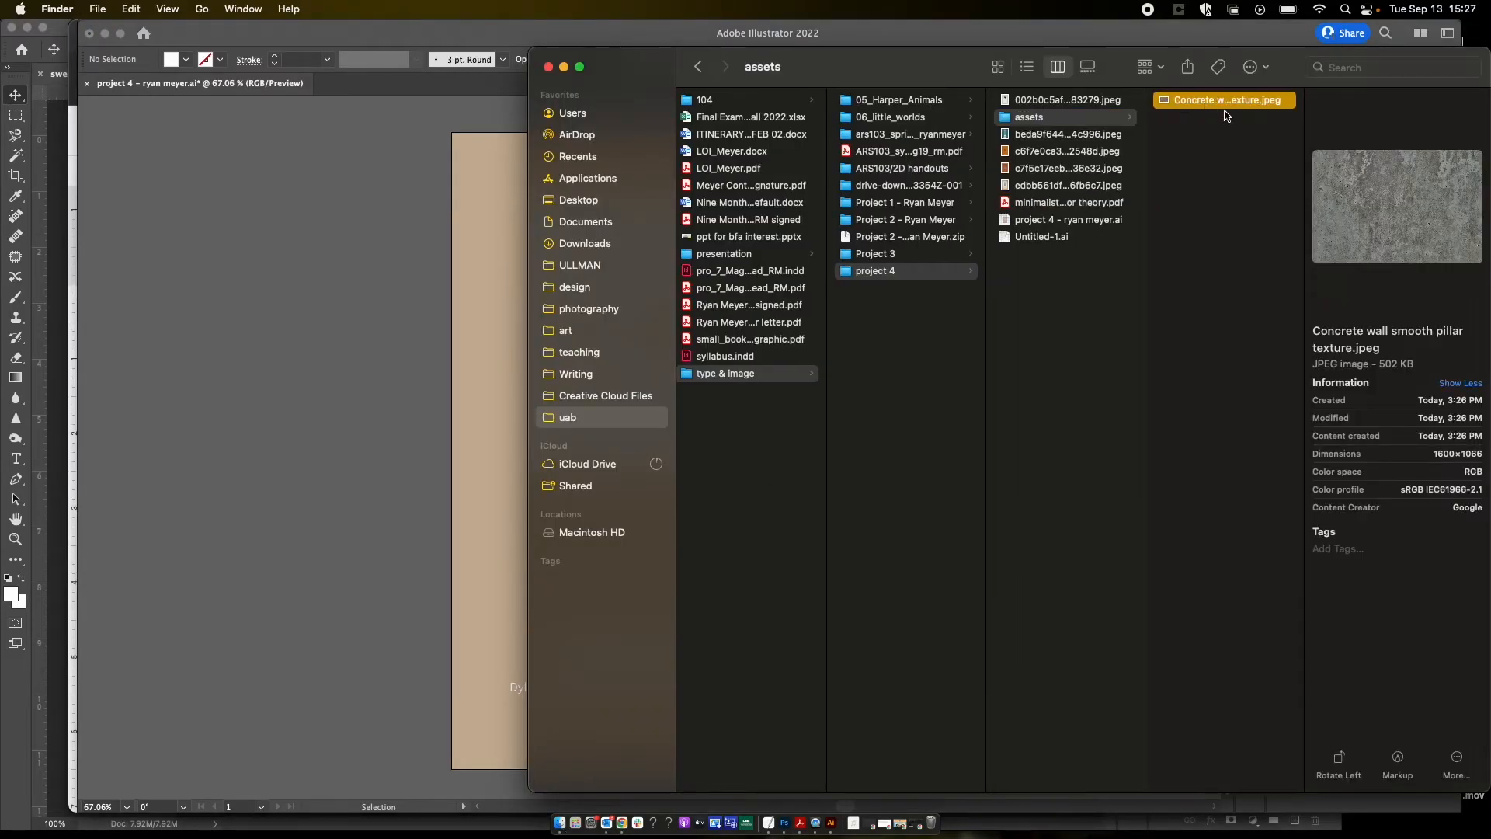
{"action": "left_click_drag", "start_coordinate": [1222, 106], "coordinate": [432, 302]}
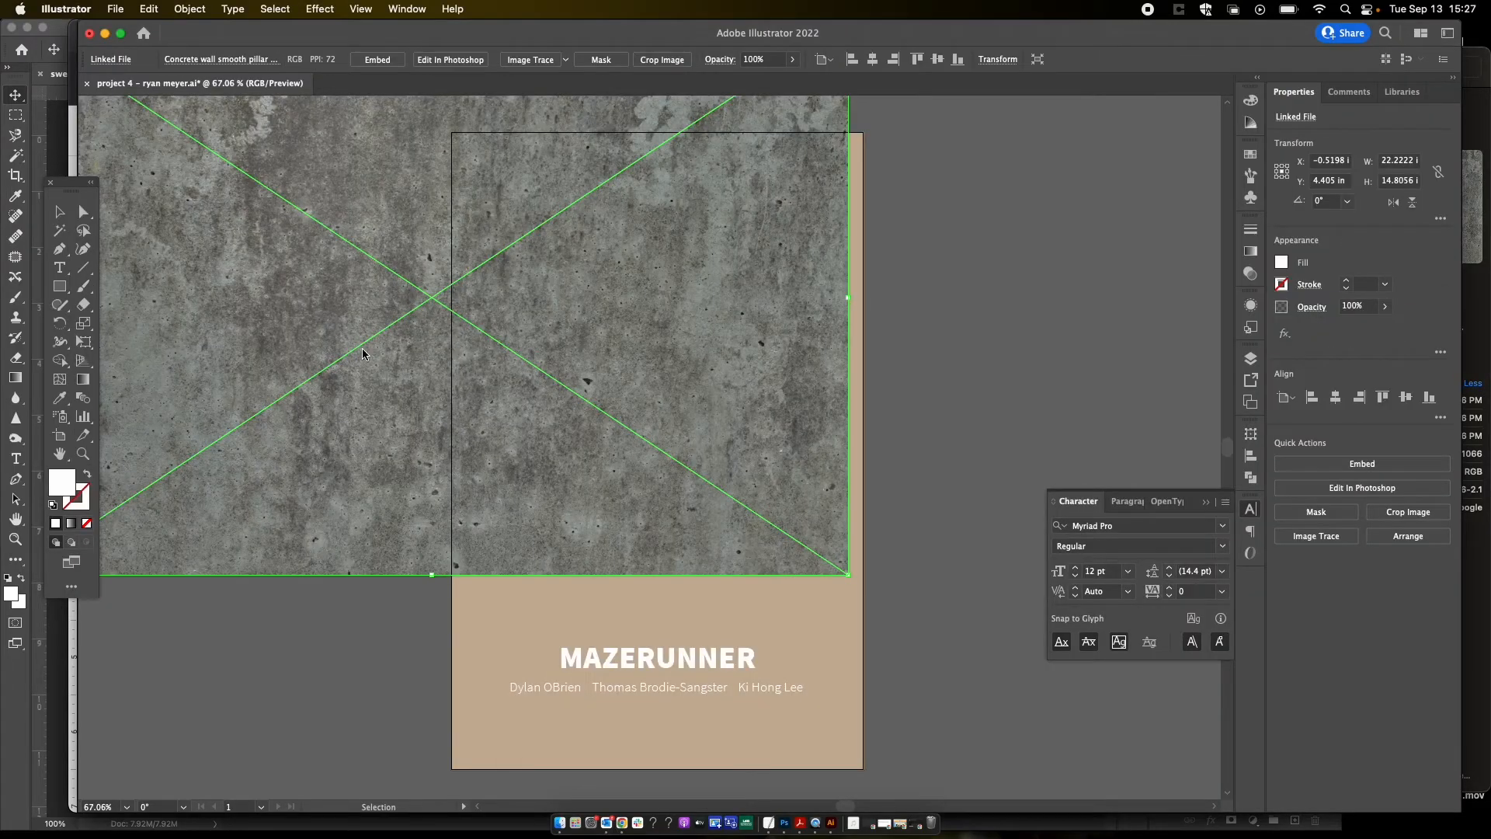
Step: Rotate the placed concrete texture 90° into portrait orientation and move it to cover the whole artboard
{"action": "left_click_drag", "start_coordinate": [317, 306], "coordinate": [476, 459]}
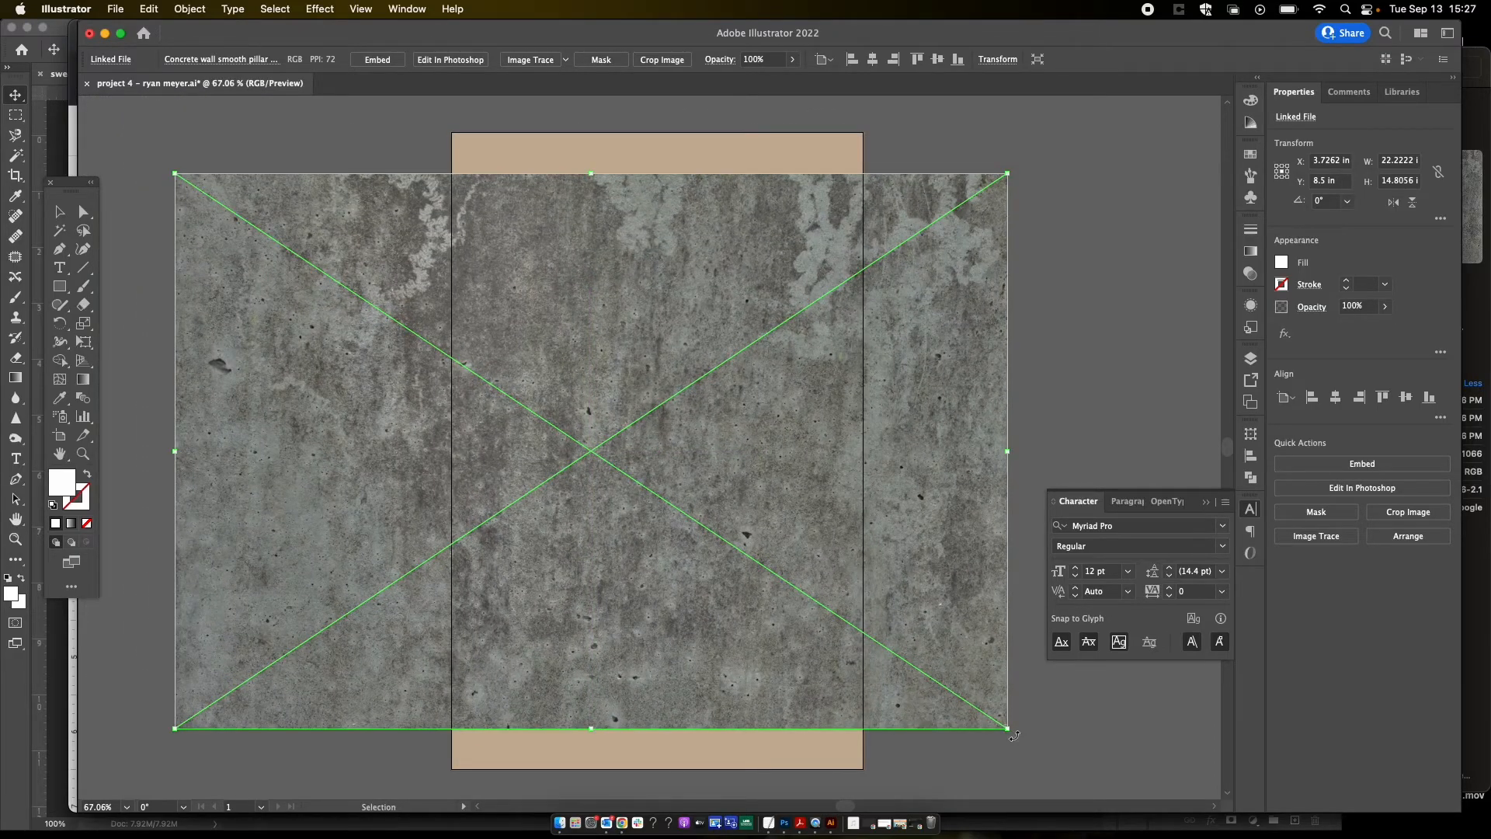
{"action": "left_click_drag", "start_coordinate": [1013, 735], "coordinate": [769, 293]}
{"action": "left_click_drag", "start_coordinate": [639, 258], "coordinate": [684, 258]}
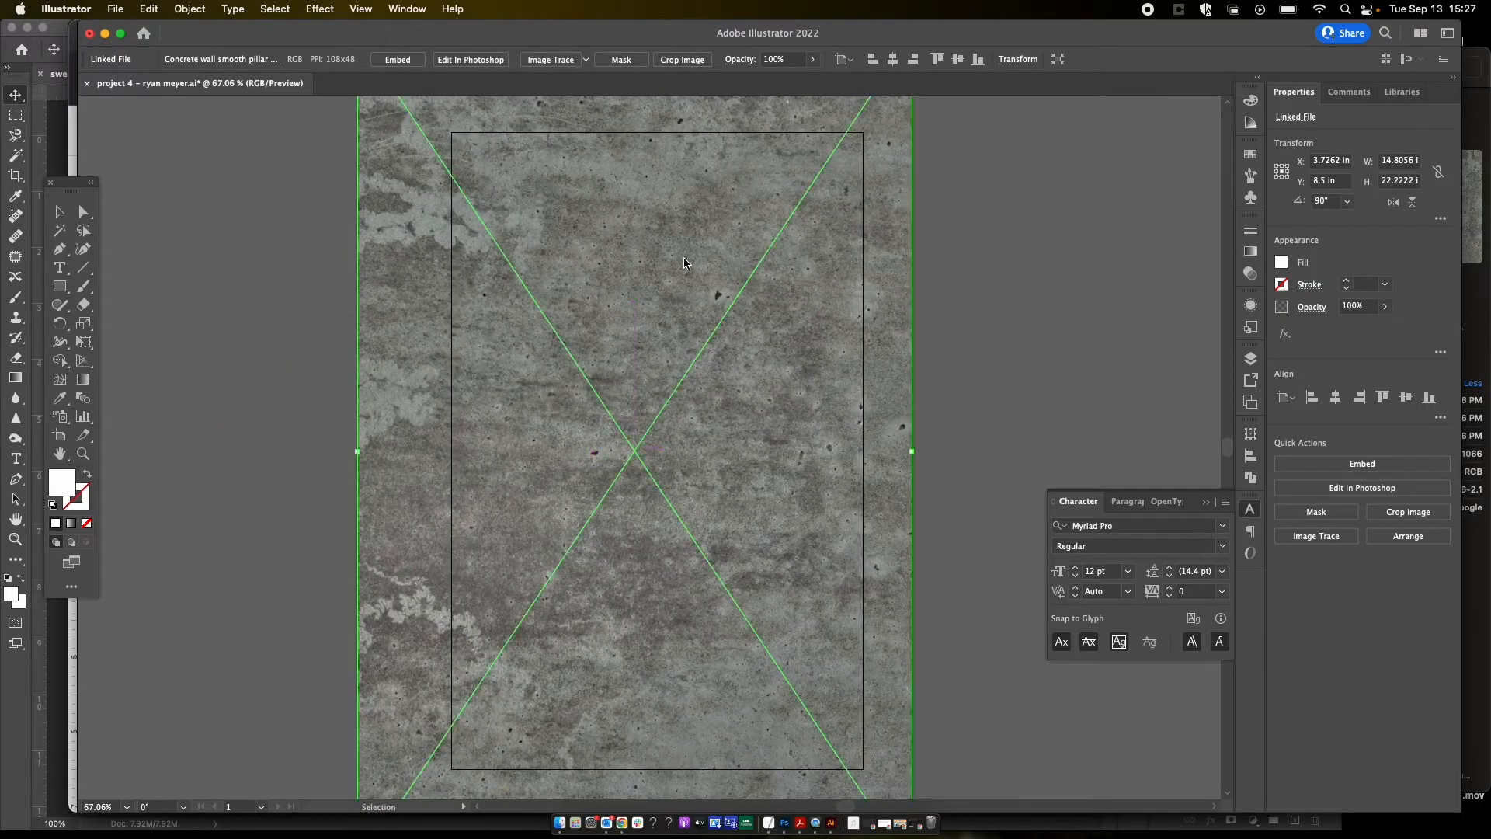
{"action": "left_click", "coordinate": [1000, 264]}
{"action": "left_click", "coordinate": [735, 348]}
{"action": "left_click", "coordinate": [987, 334]}
{"action": "left_click", "coordinate": [741, 340]}
{"action": "left_click_drag", "start_coordinate": [741, 340], "coordinate": [764, 332]}
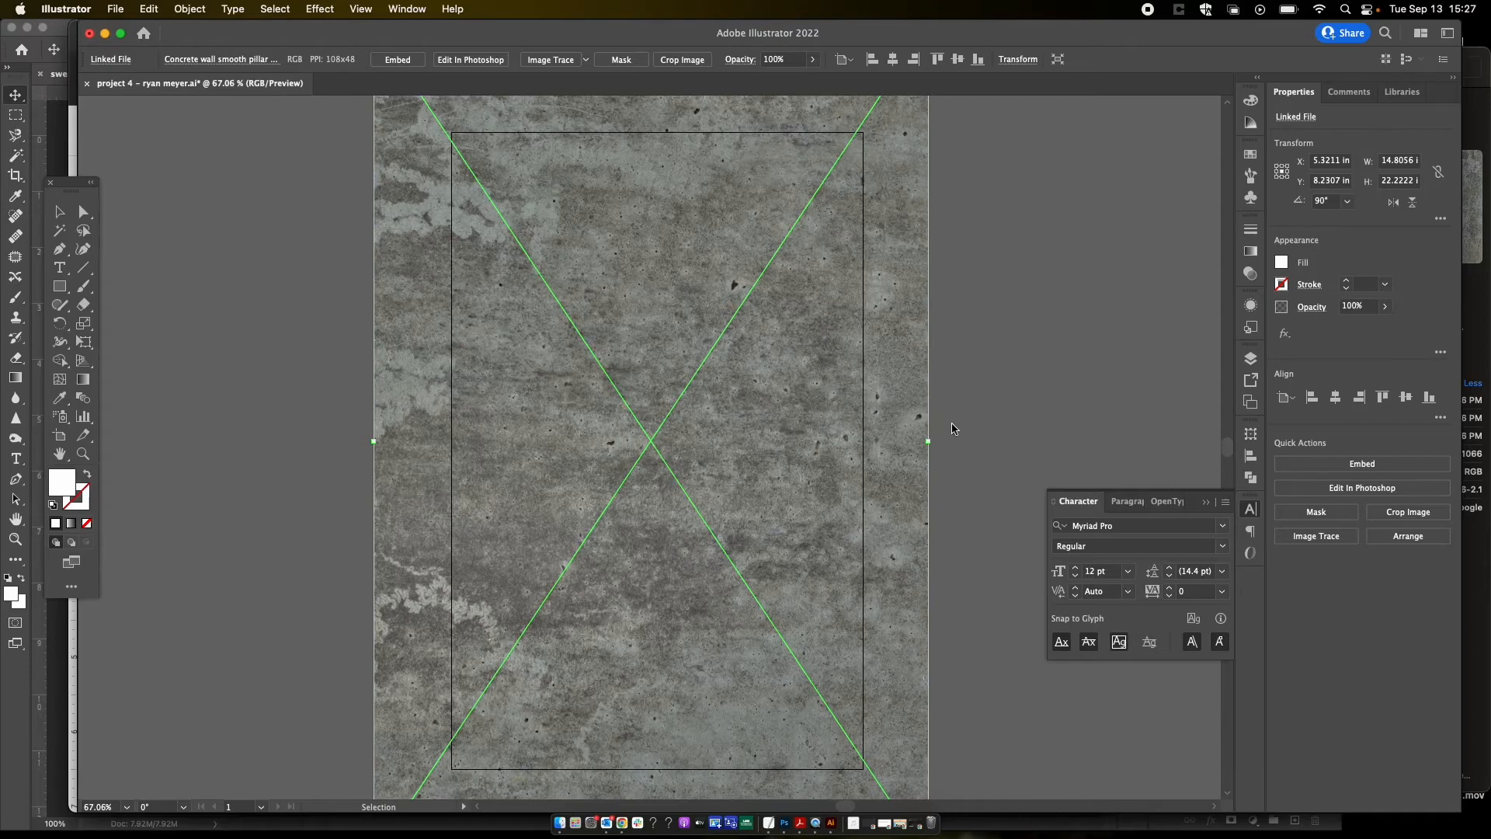
Step: Scale the concrete texture down to about 12.16 x 18.25 in, positioned over the artboard with a slight overhang, and embed it
{"action": "scroll", "coordinate": [953, 428], "scroll_direction": "down", "scroll_amount": 1}
{"action": "scroll", "coordinate": [969, 120], "scroll_direction": "down", "scroll_amount": 1}
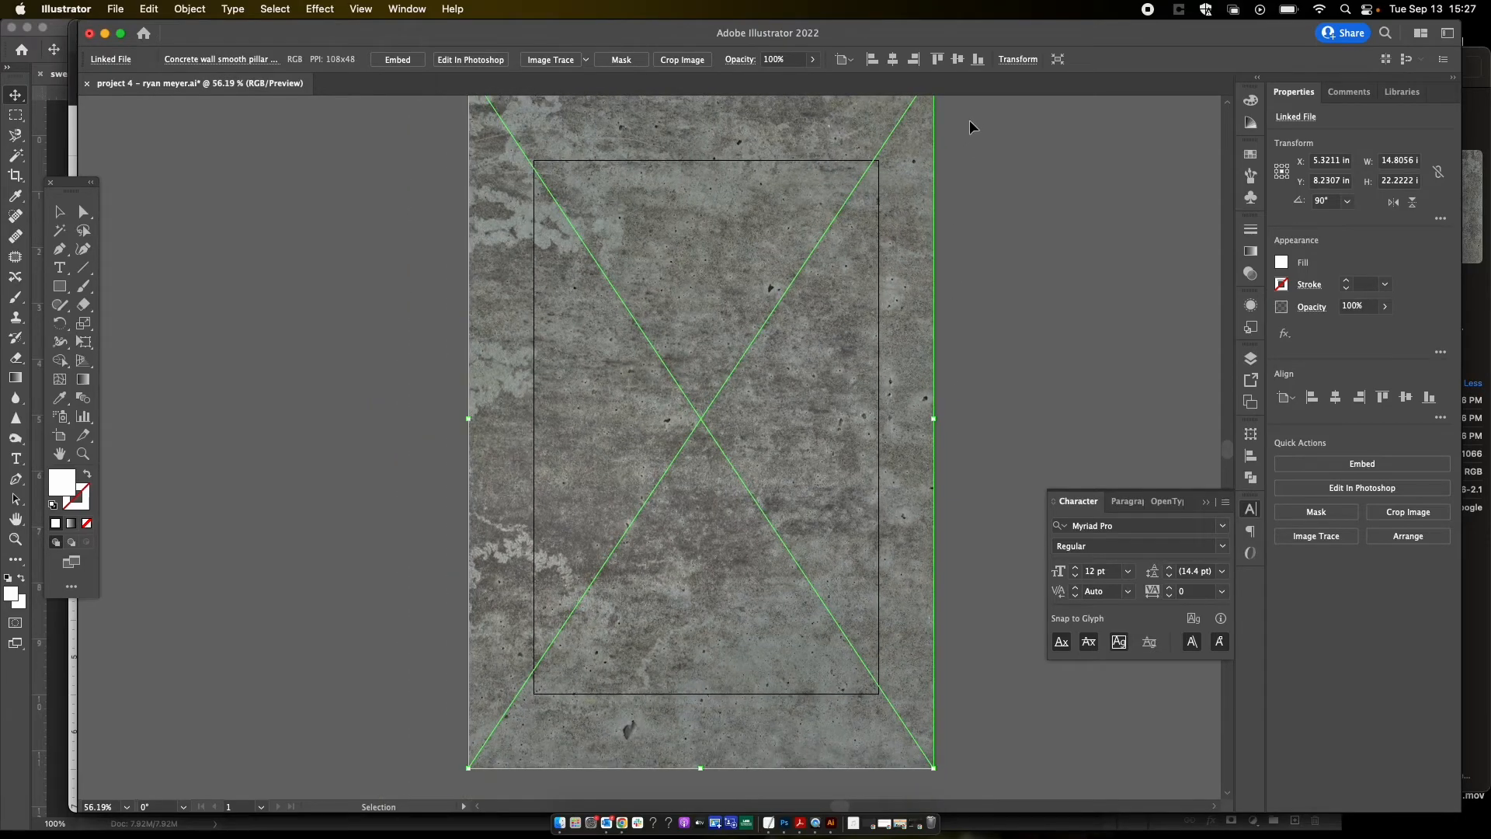
{"action": "left_click_drag", "start_coordinate": [915, 108], "coordinate": [883, 174]}
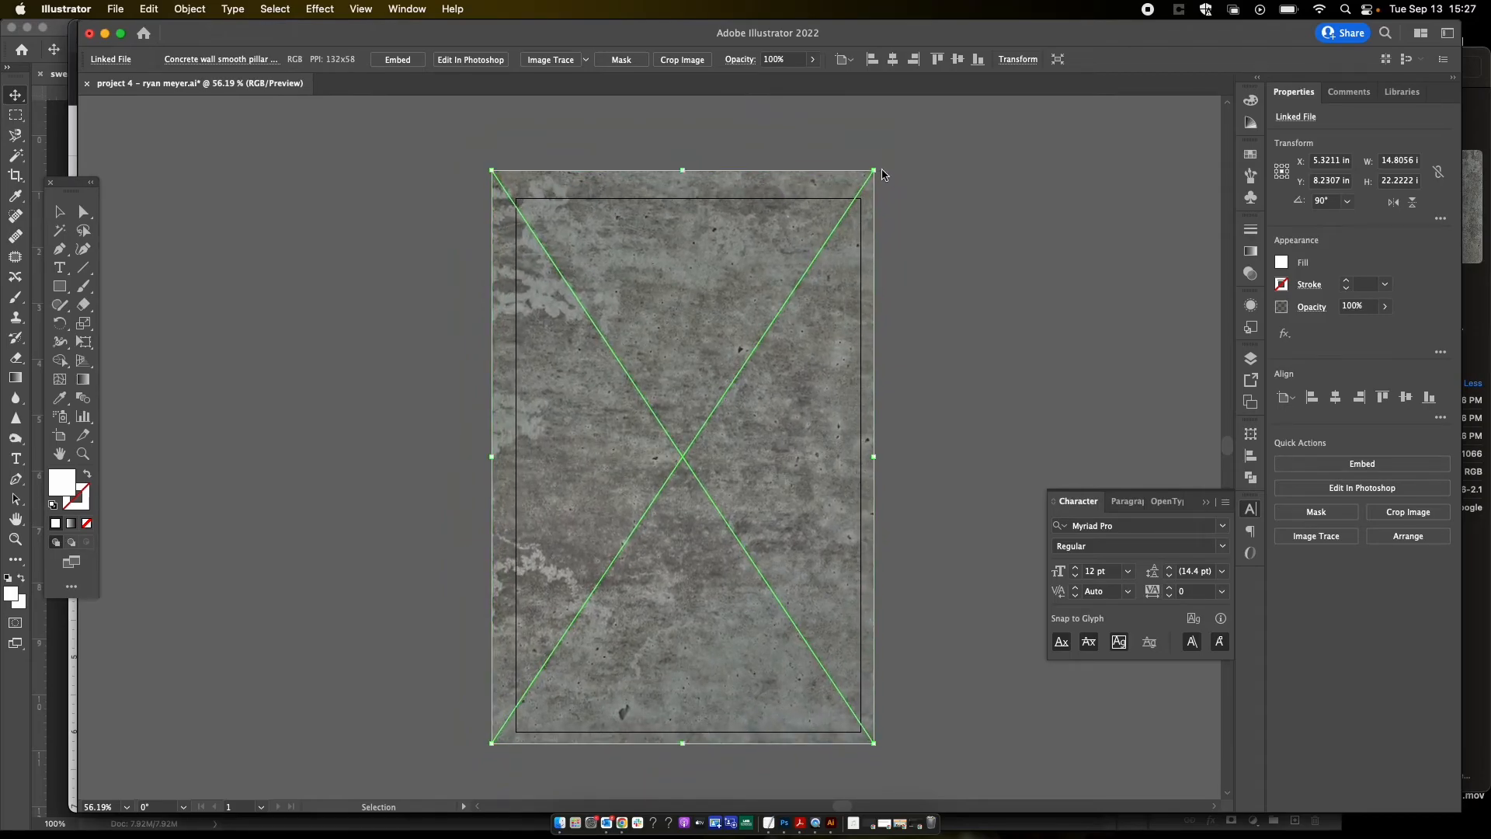
{"action": "left_click_drag", "start_coordinate": [795, 250], "coordinate": [800, 258]}
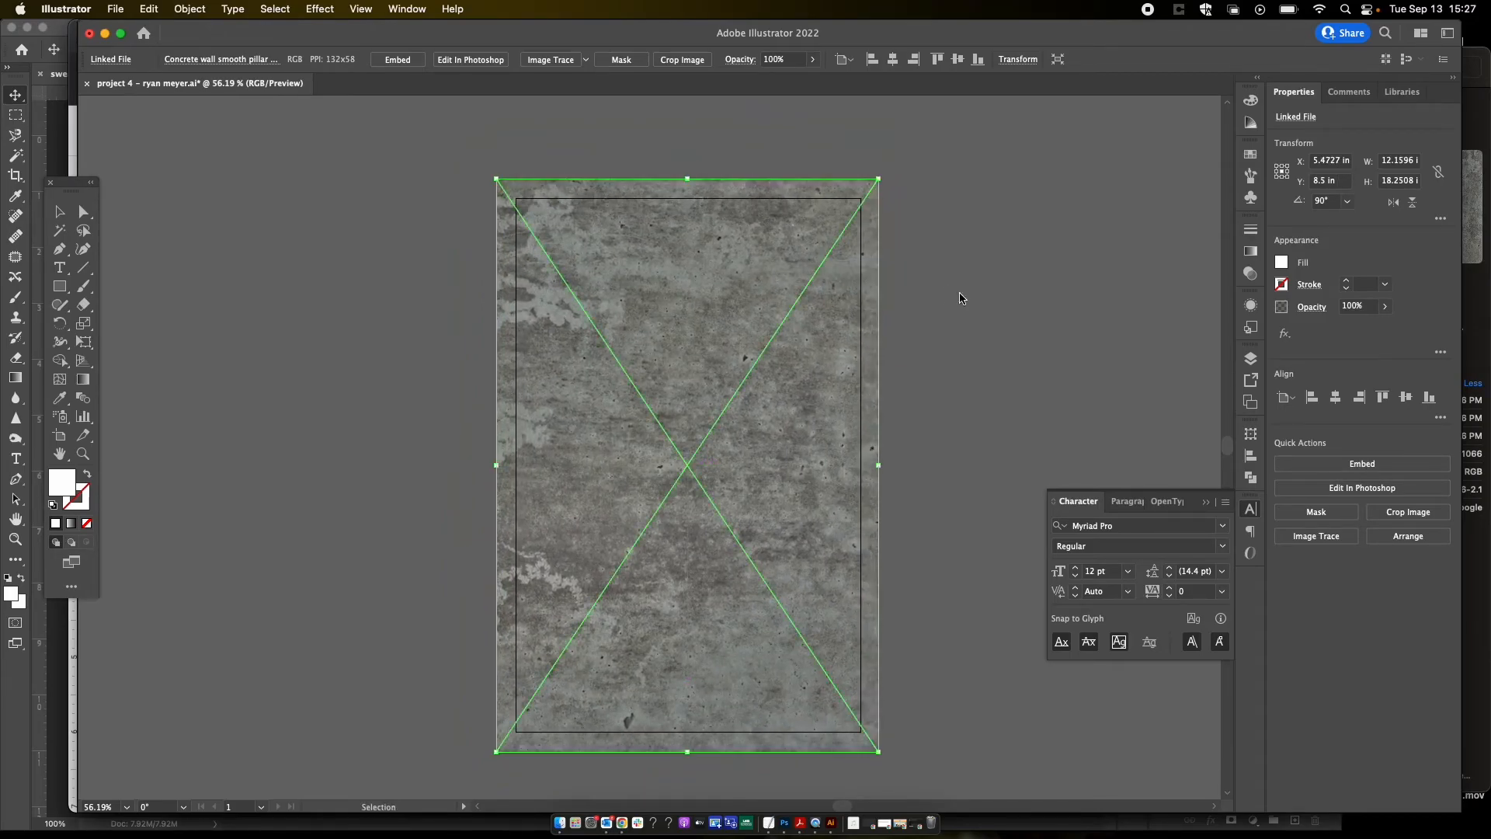
{"action": "scroll", "coordinate": [958, 292], "scroll_direction": "up", "scroll_amount": 5}
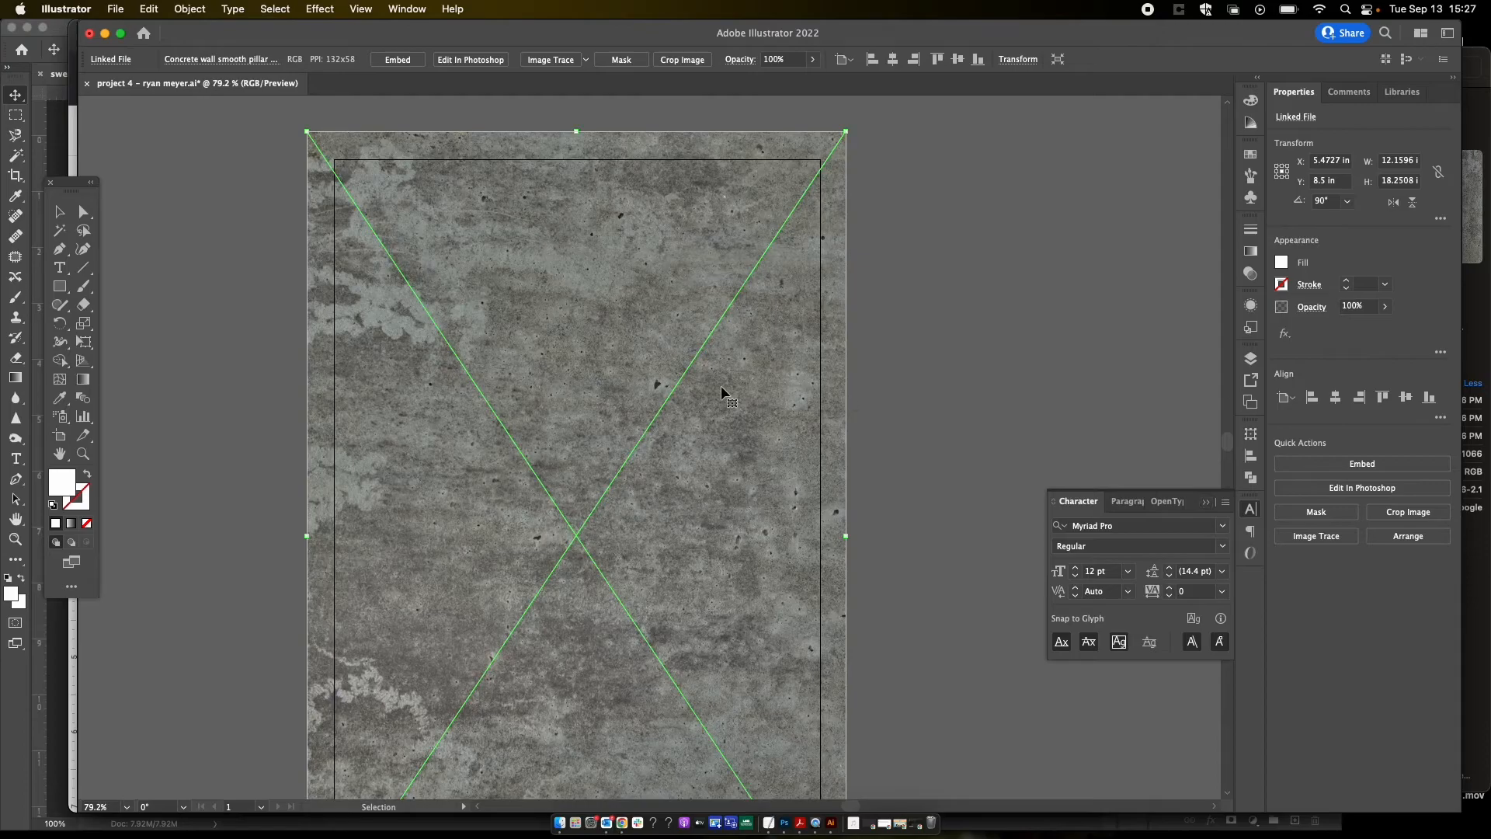
{"action": "left_click", "coordinate": [397, 61]}
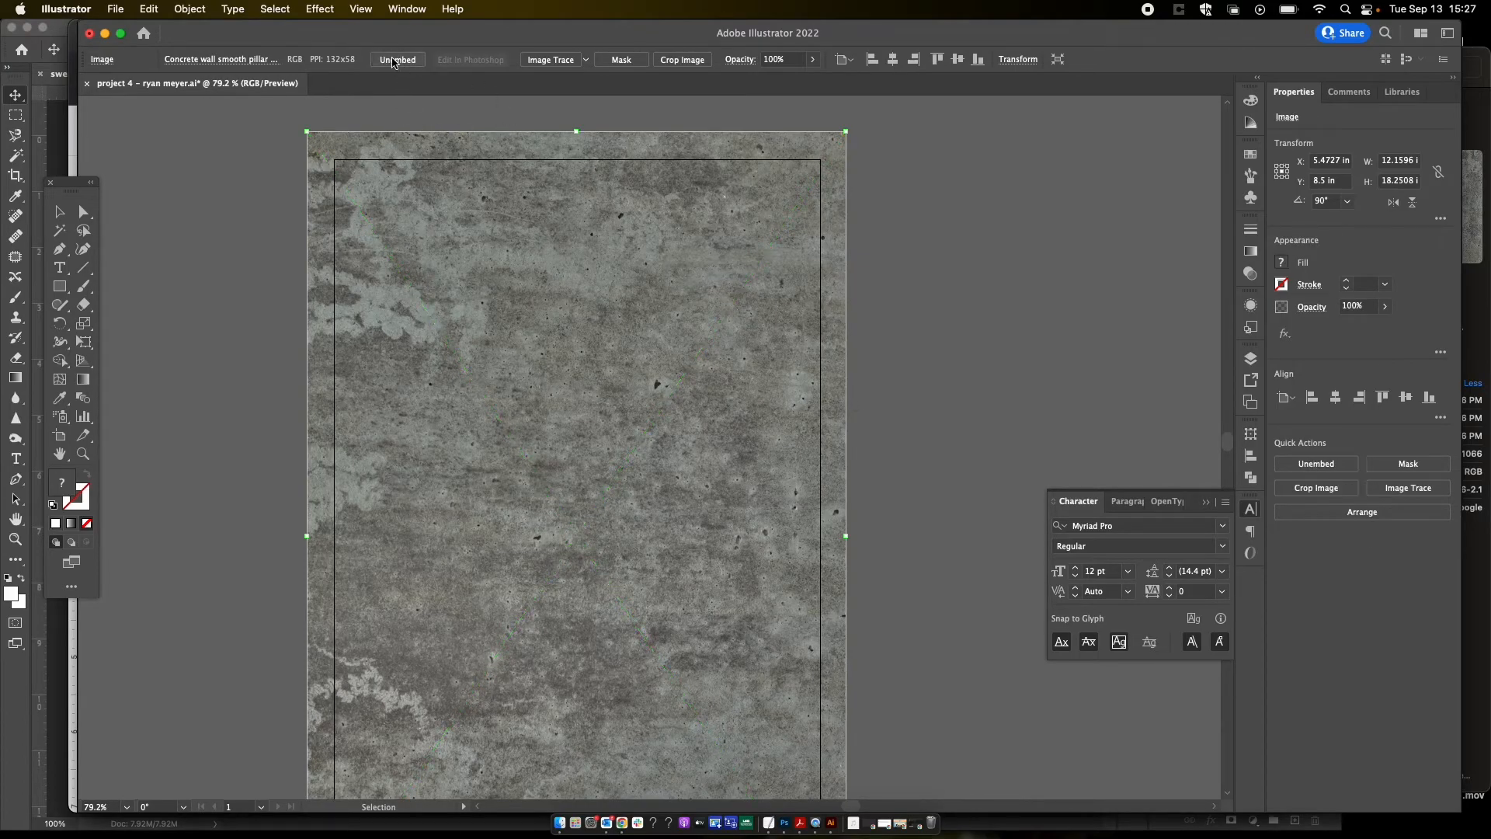
Step: Set the blending mode of the concrete texture image to Multiply and check the effect across the poster
{"action": "left_click", "coordinate": [990, 225]}
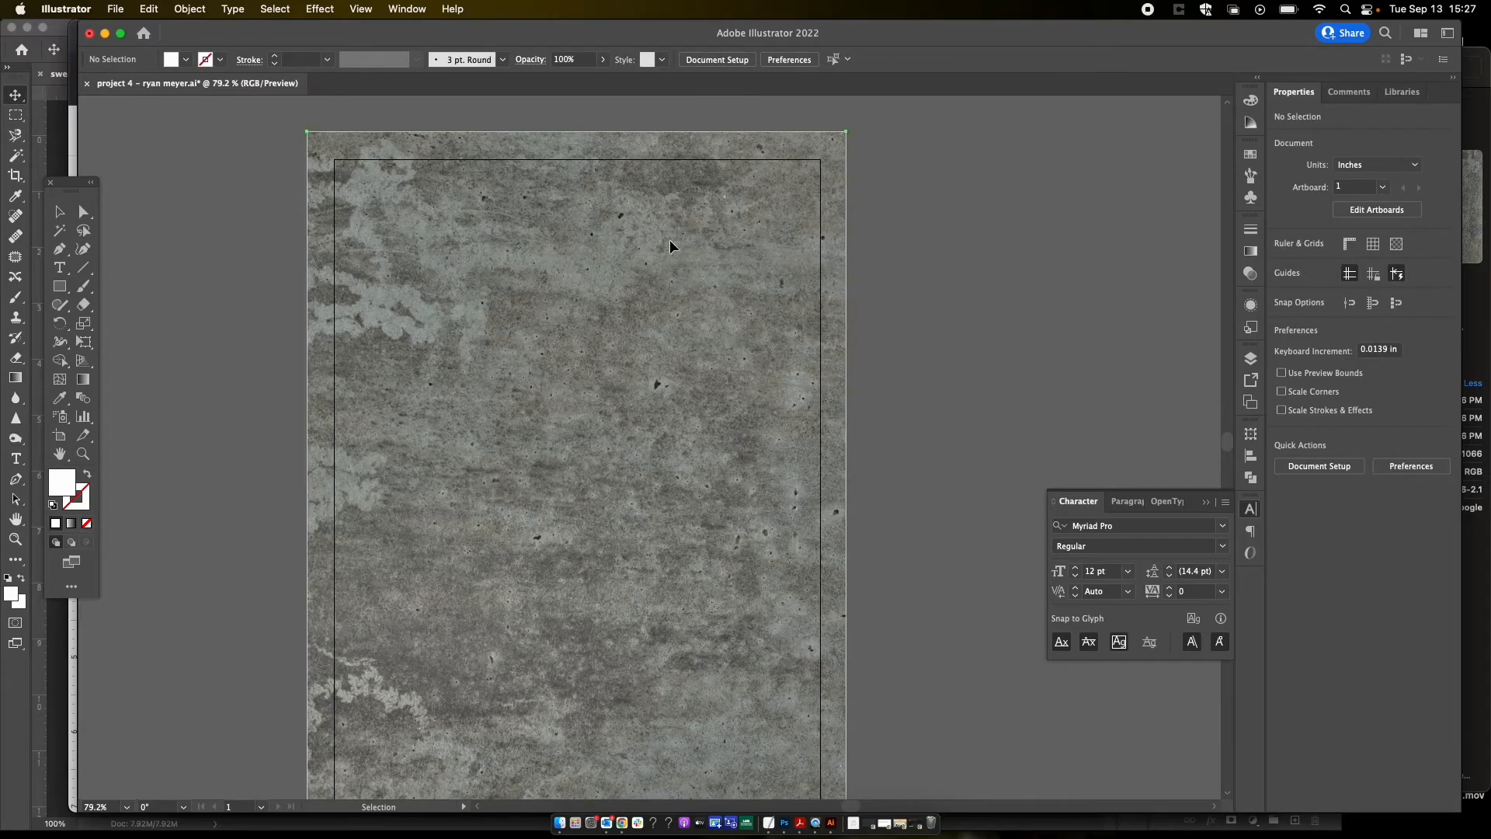
{"action": "left_click", "coordinate": [698, 239]}
{"action": "left_click", "coordinate": [1251, 274]}
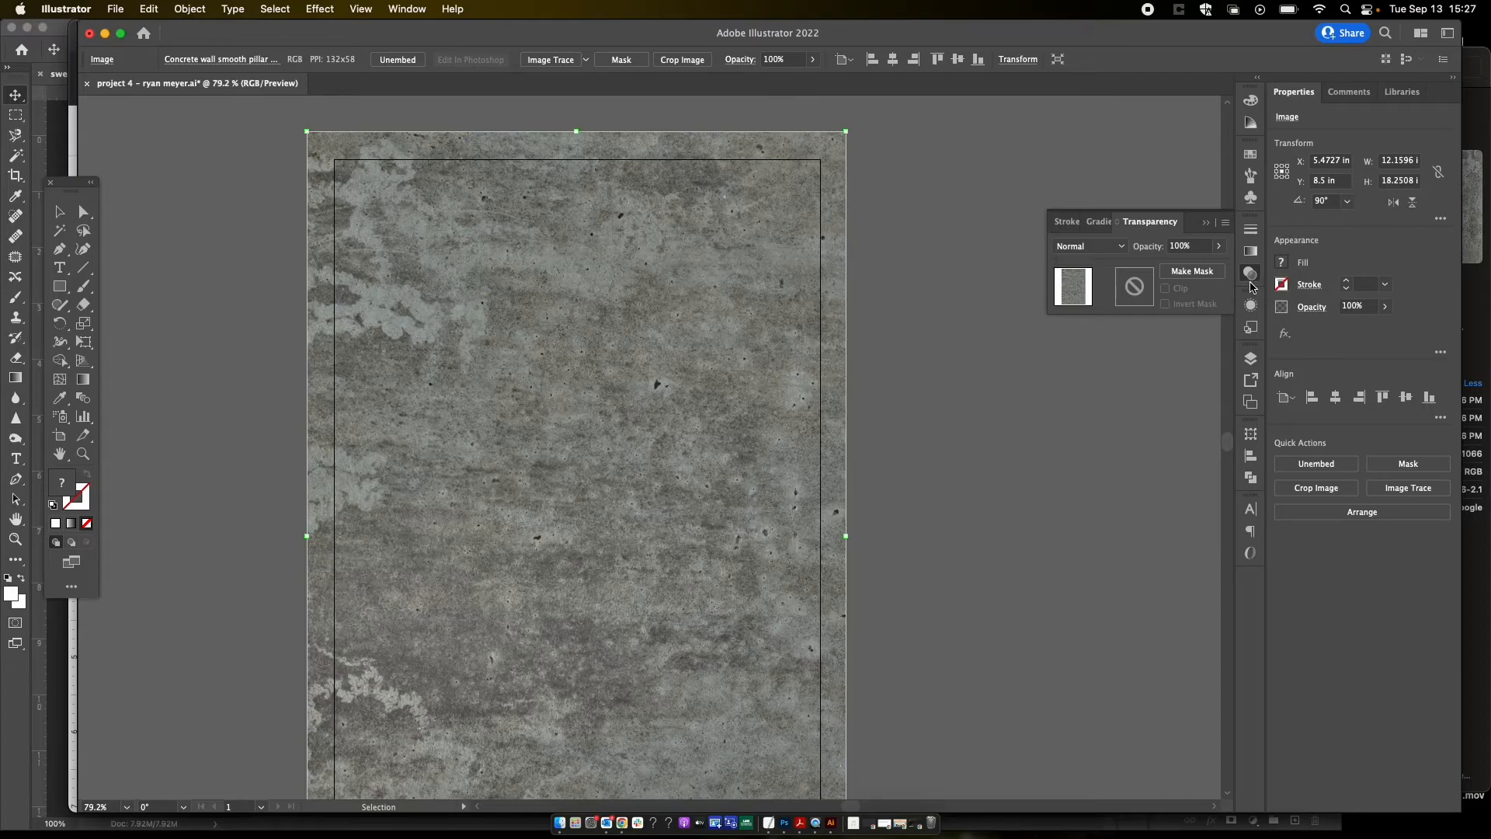
{"action": "left_click", "coordinate": [405, 9]}
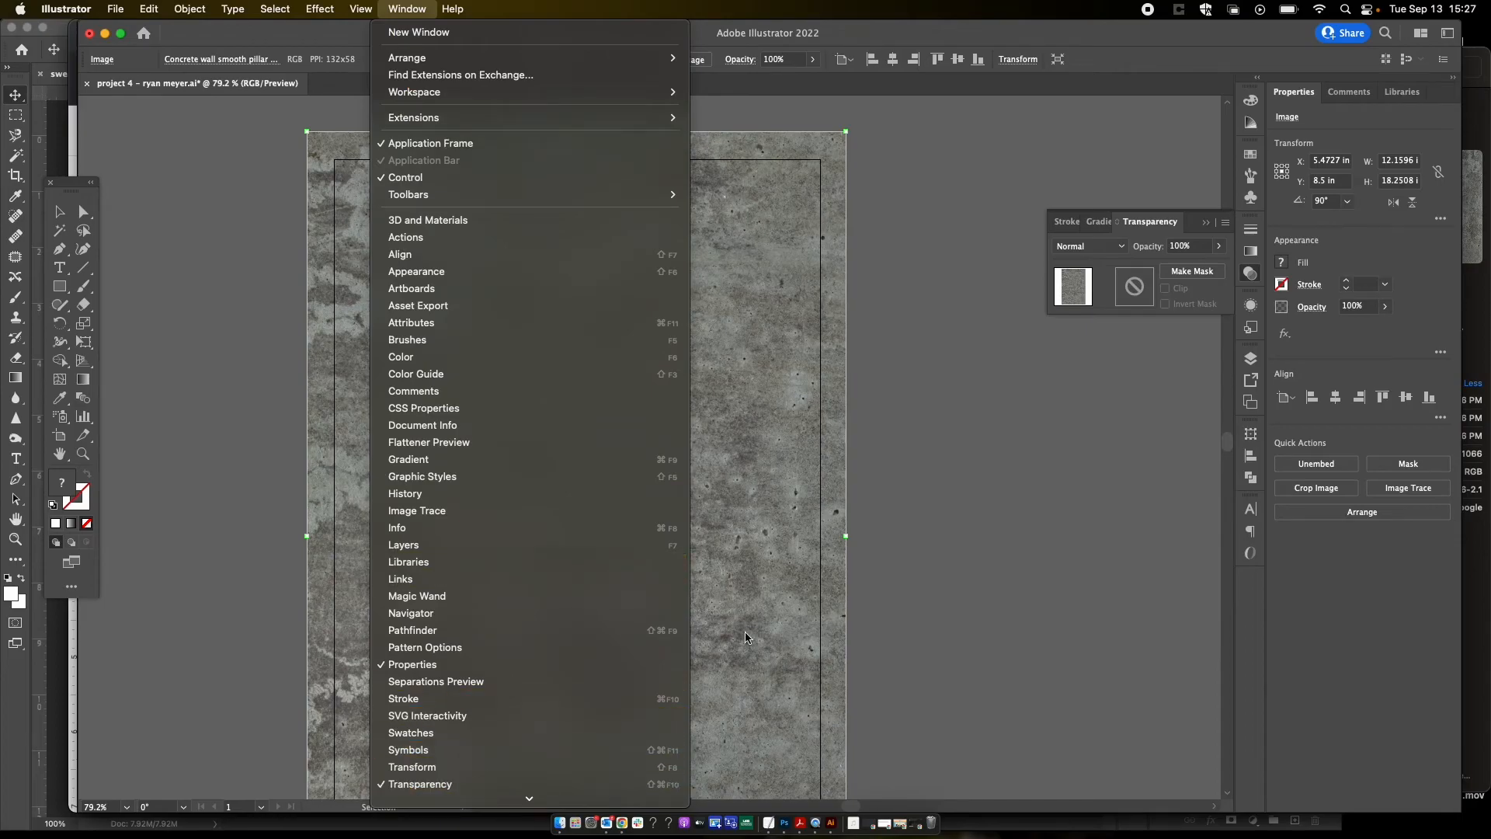
{"action": "left_click", "coordinate": [972, 514]}
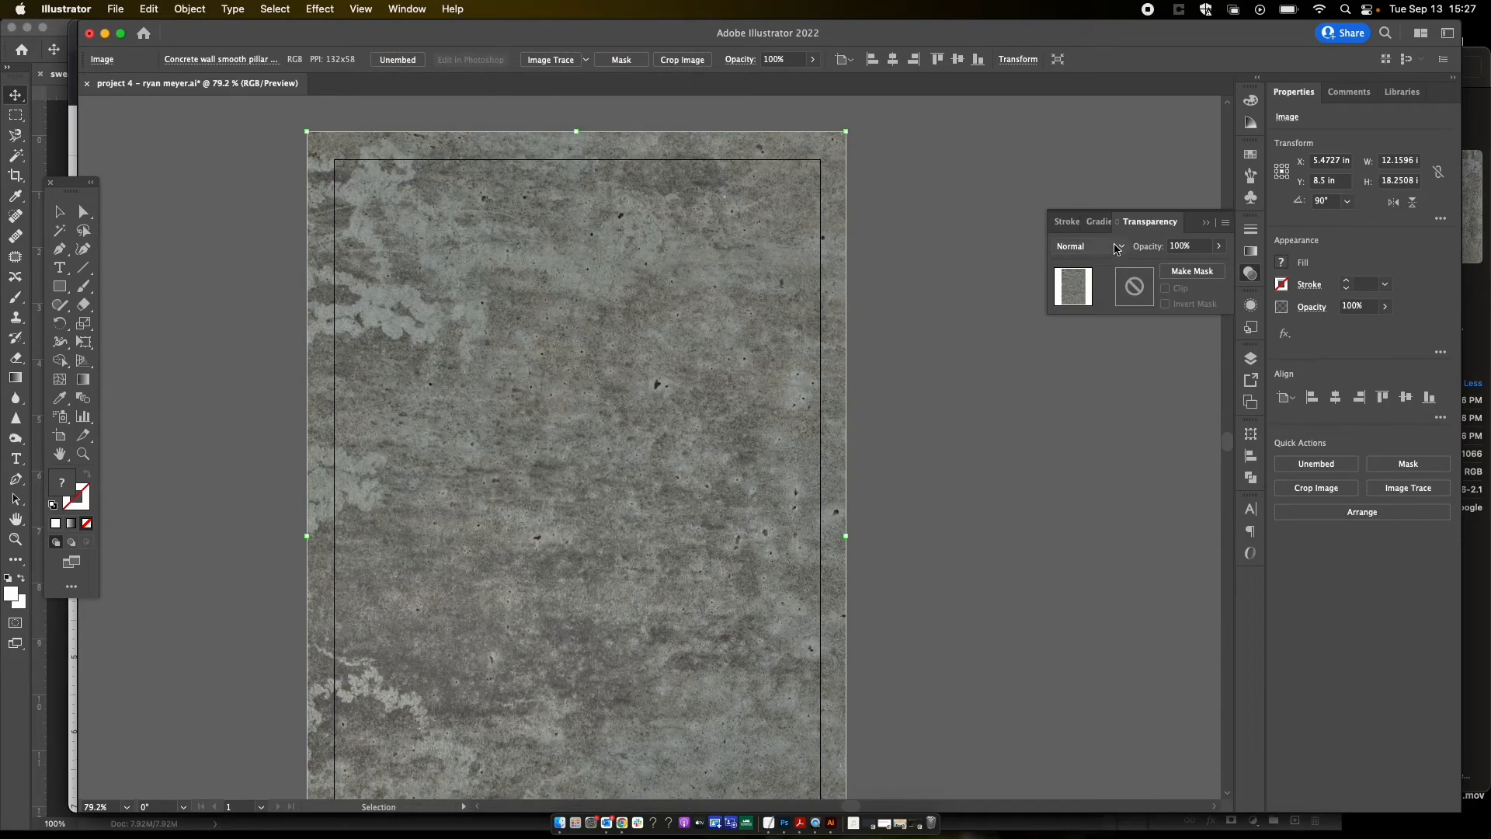
{"action": "left_click", "coordinate": [1115, 247]}
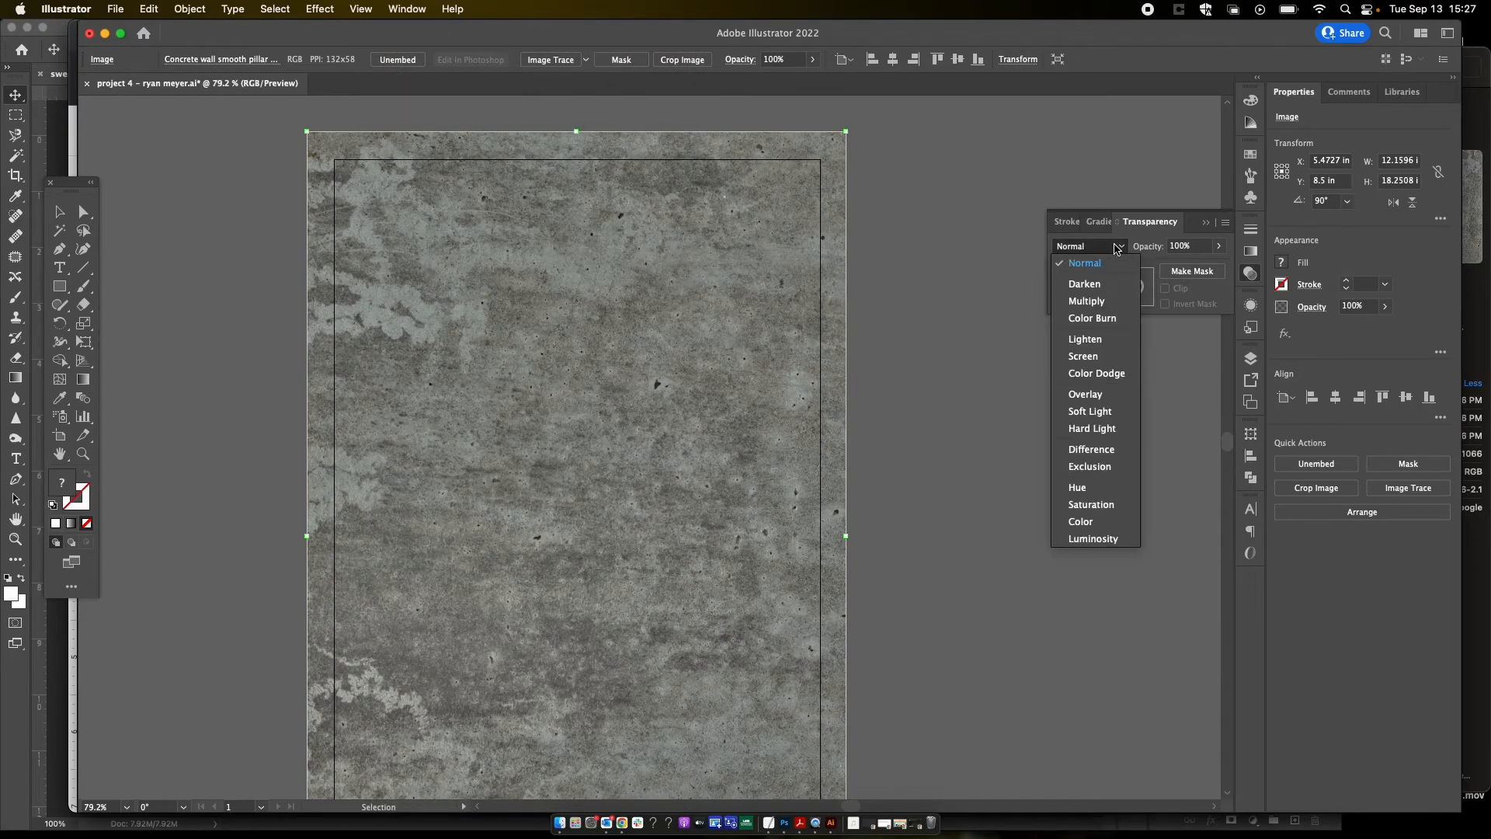
{"action": "left_click", "coordinate": [1100, 302]}
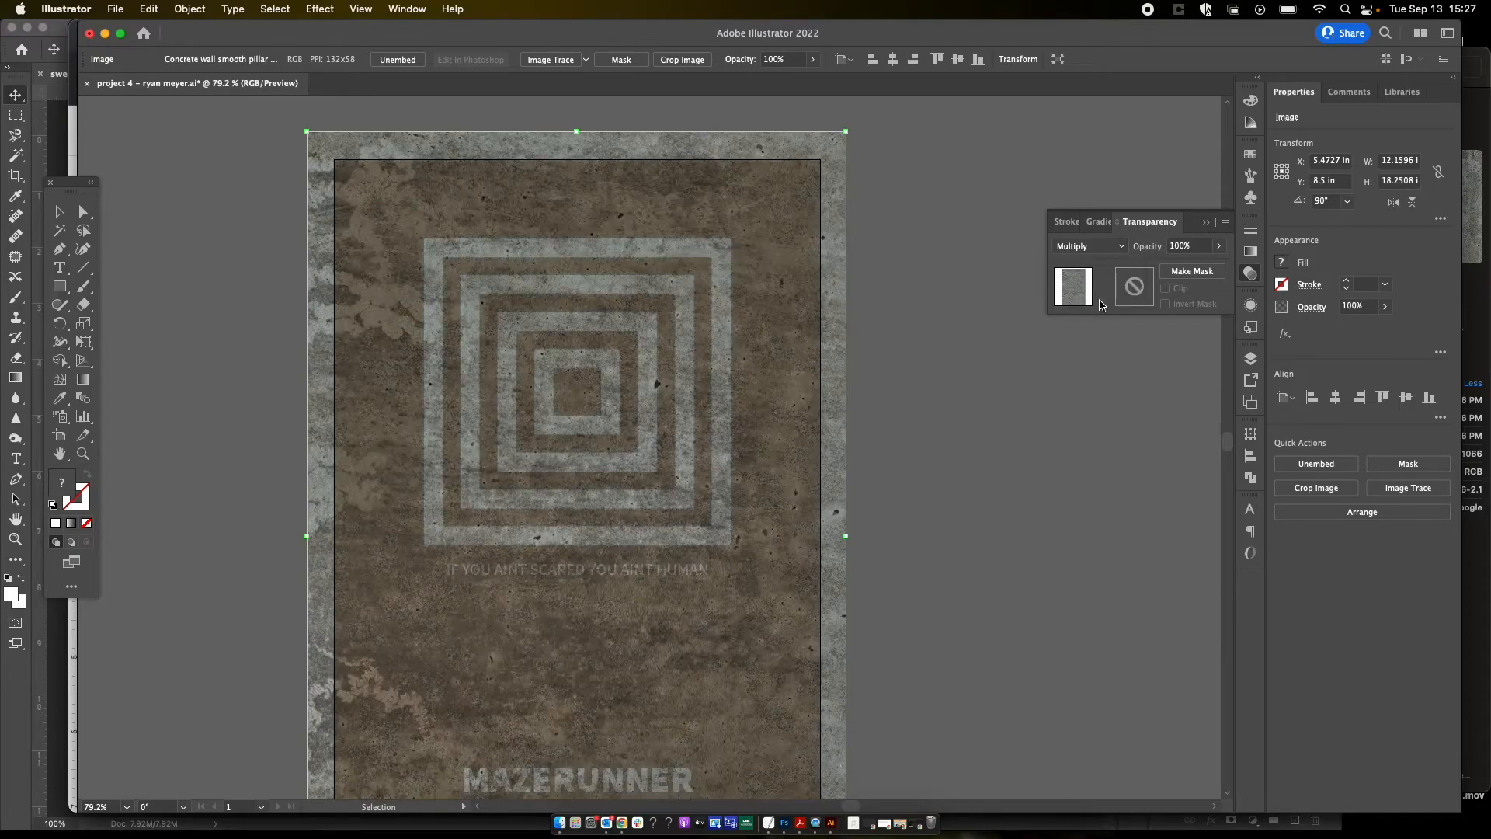
{"action": "left_click", "coordinate": [1118, 247]}
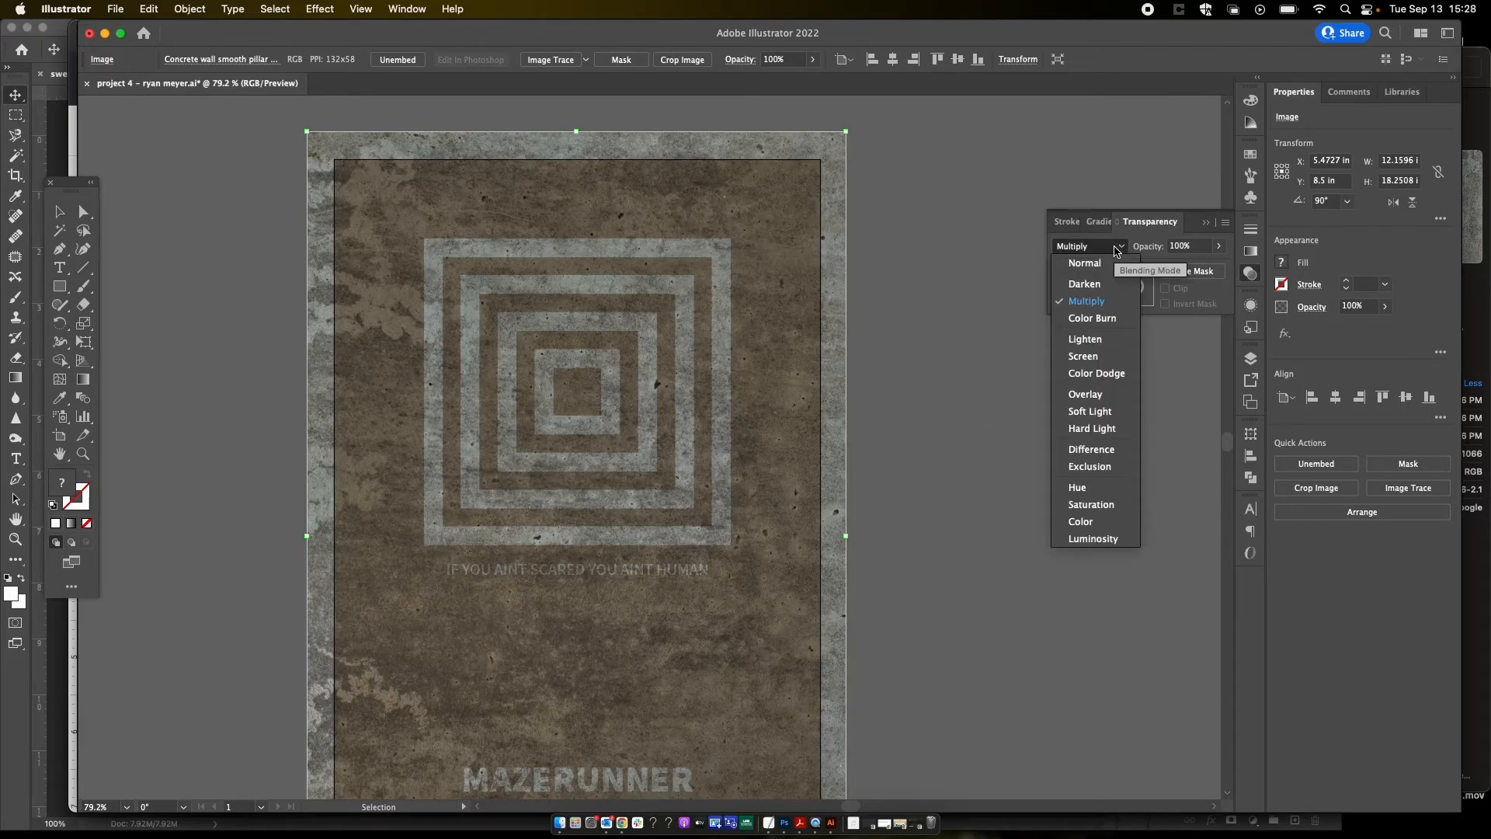
{"action": "left_click", "coordinate": [986, 369]}
{"action": "scroll", "coordinate": [986, 370], "scroll_direction": "down", "scroll_amount": 3}
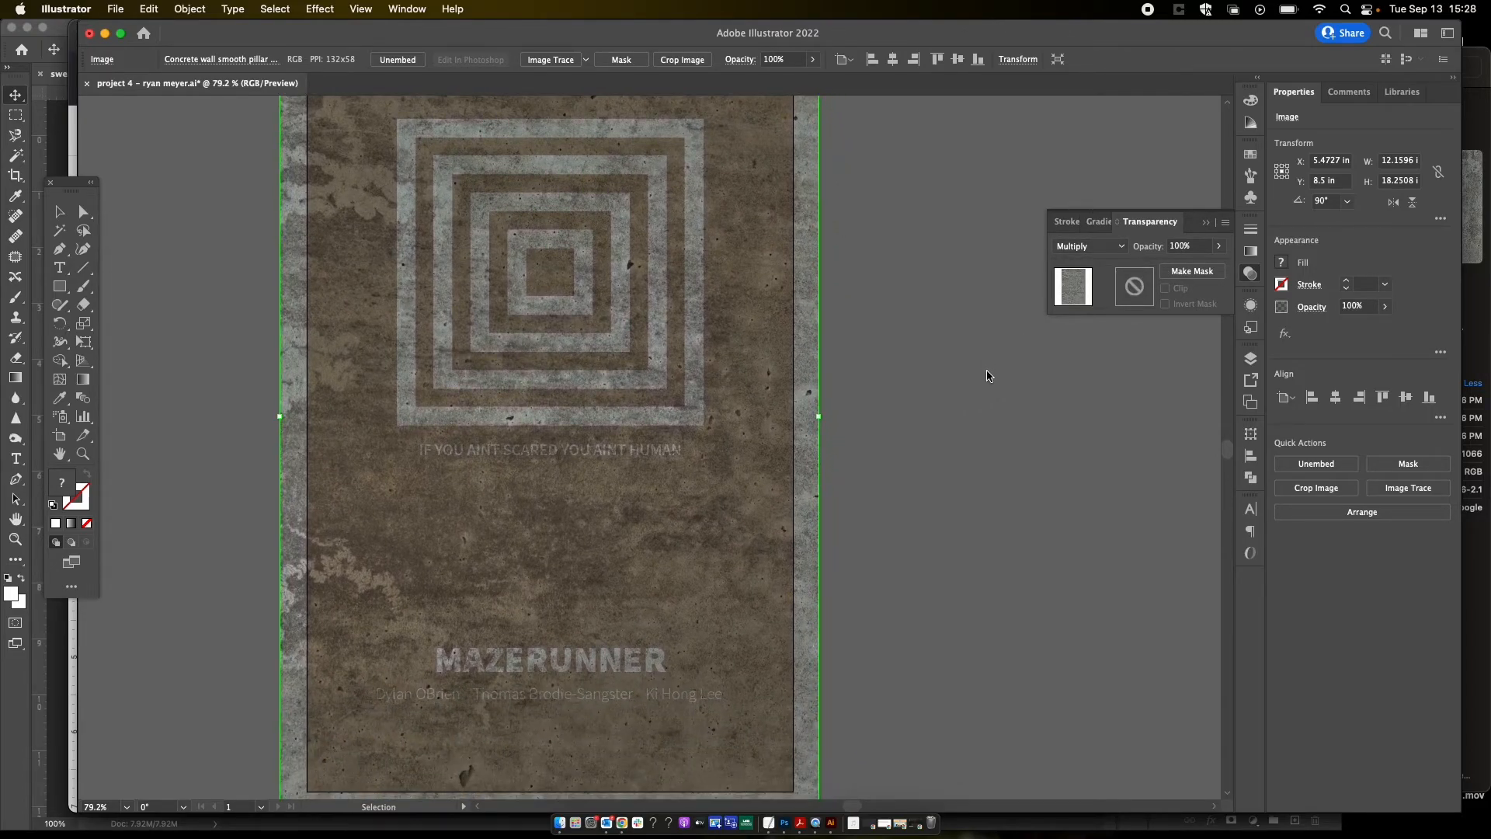
{"action": "scroll", "coordinate": [986, 370], "scroll_direction": "down", "scroll_amount": 1}
{"action": "scroll", "coordinate": [986, 370], "scroll_direction": "up", "scroll_amount": 1}
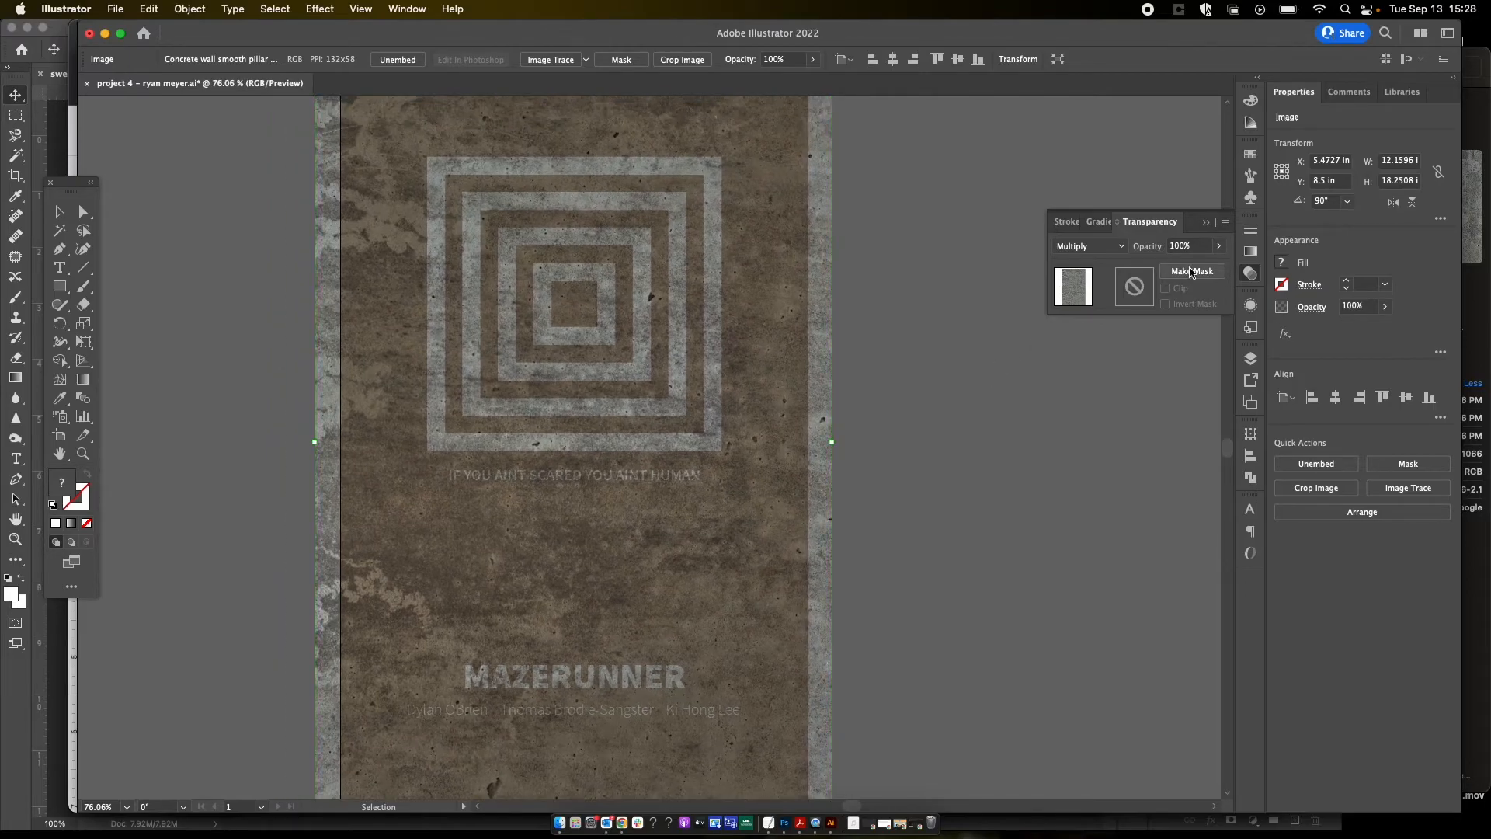
Step: Try the Lighten and Screen blending modes on the concrete texture, and deselect it to compare the look
{"action": "left_click", "coordinate": [1118, 247]}
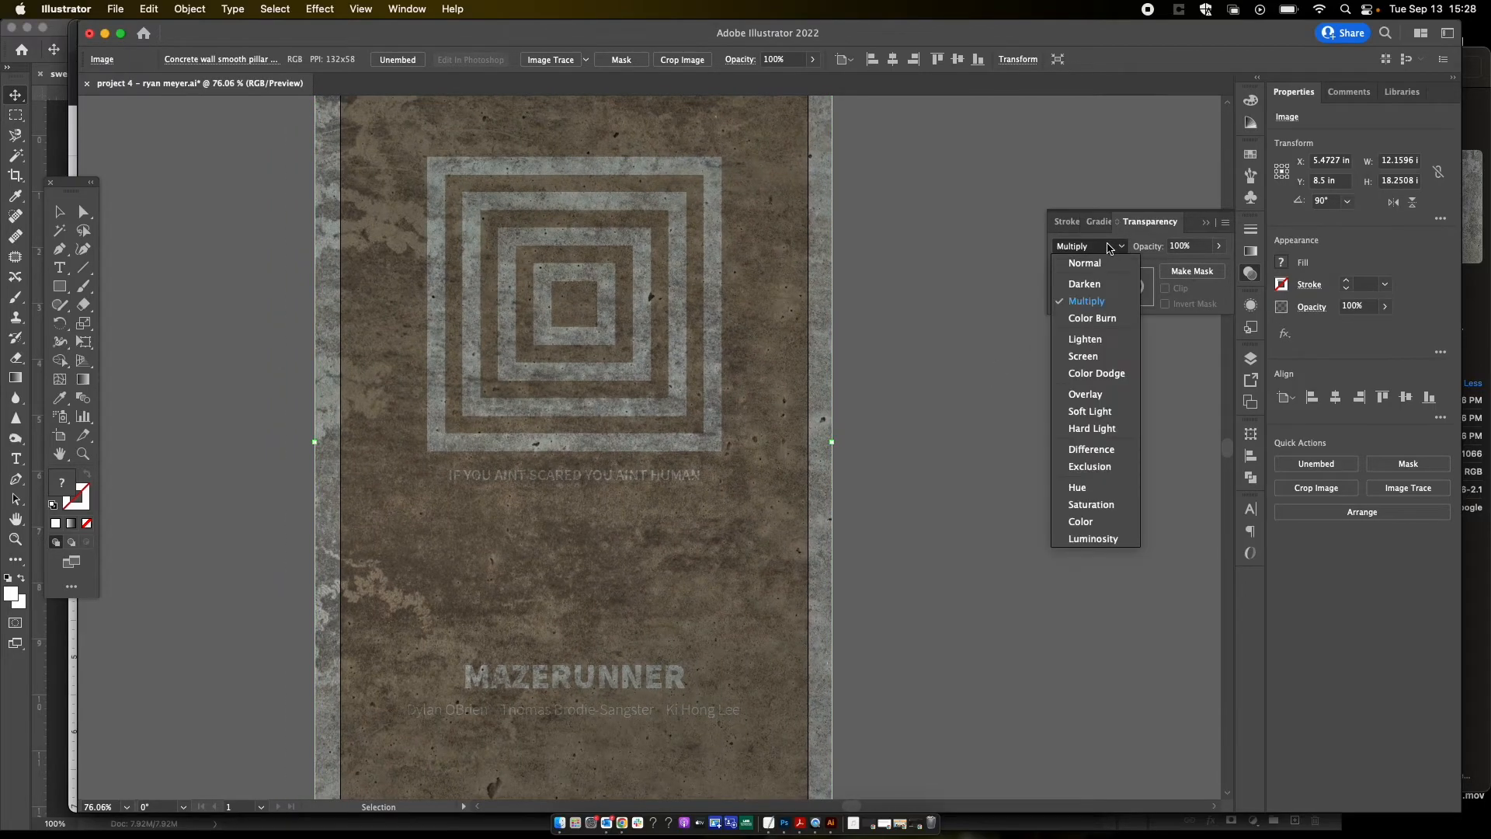
{"action": "left_click", "coordinate": [1103, 340]}
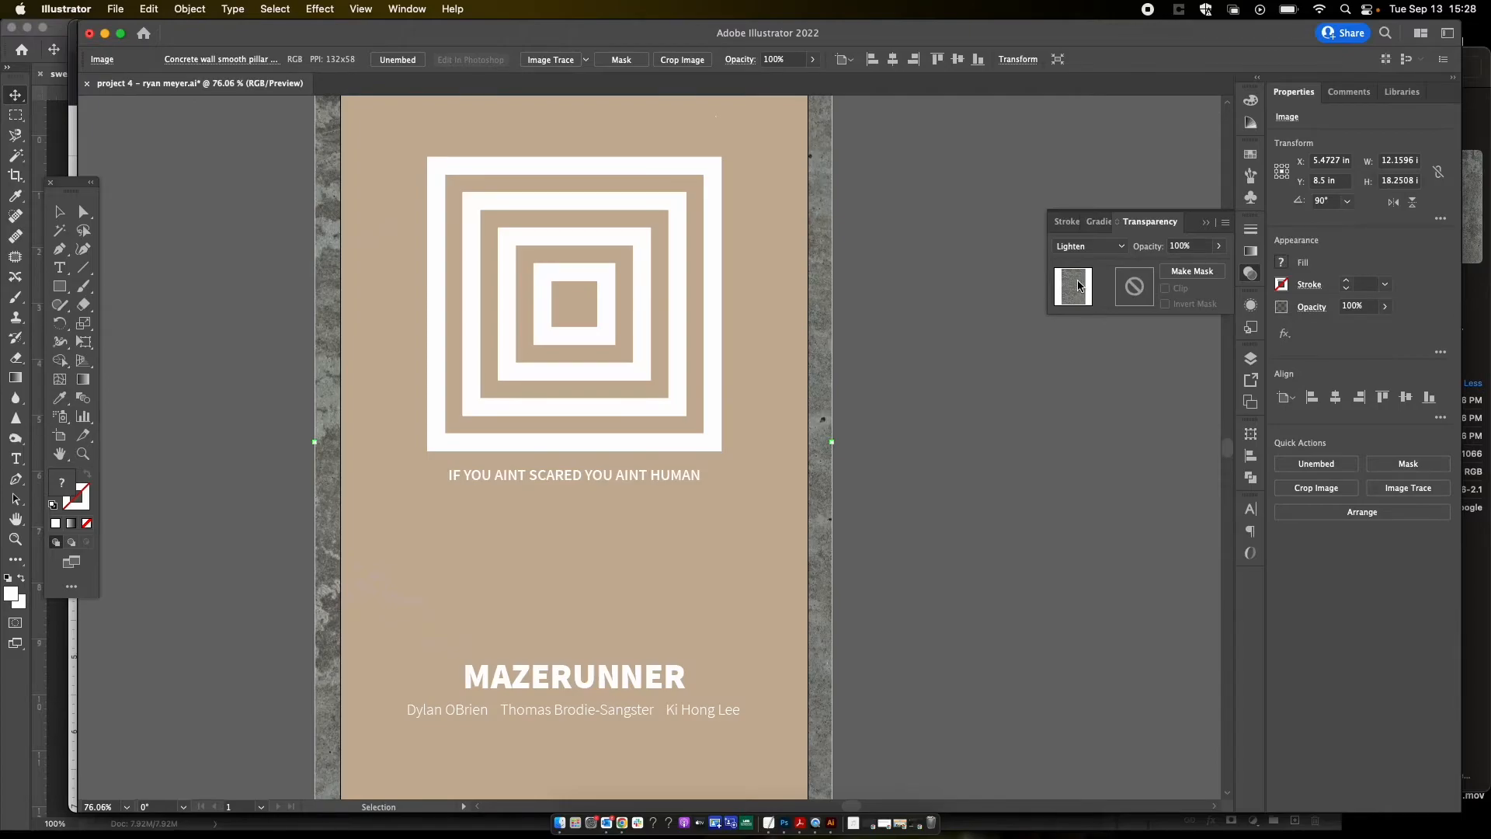
{"action": "left_click", "coordinate": [1091, 247]}
{"action": "left_click", "coordinate": [1094, 356]}
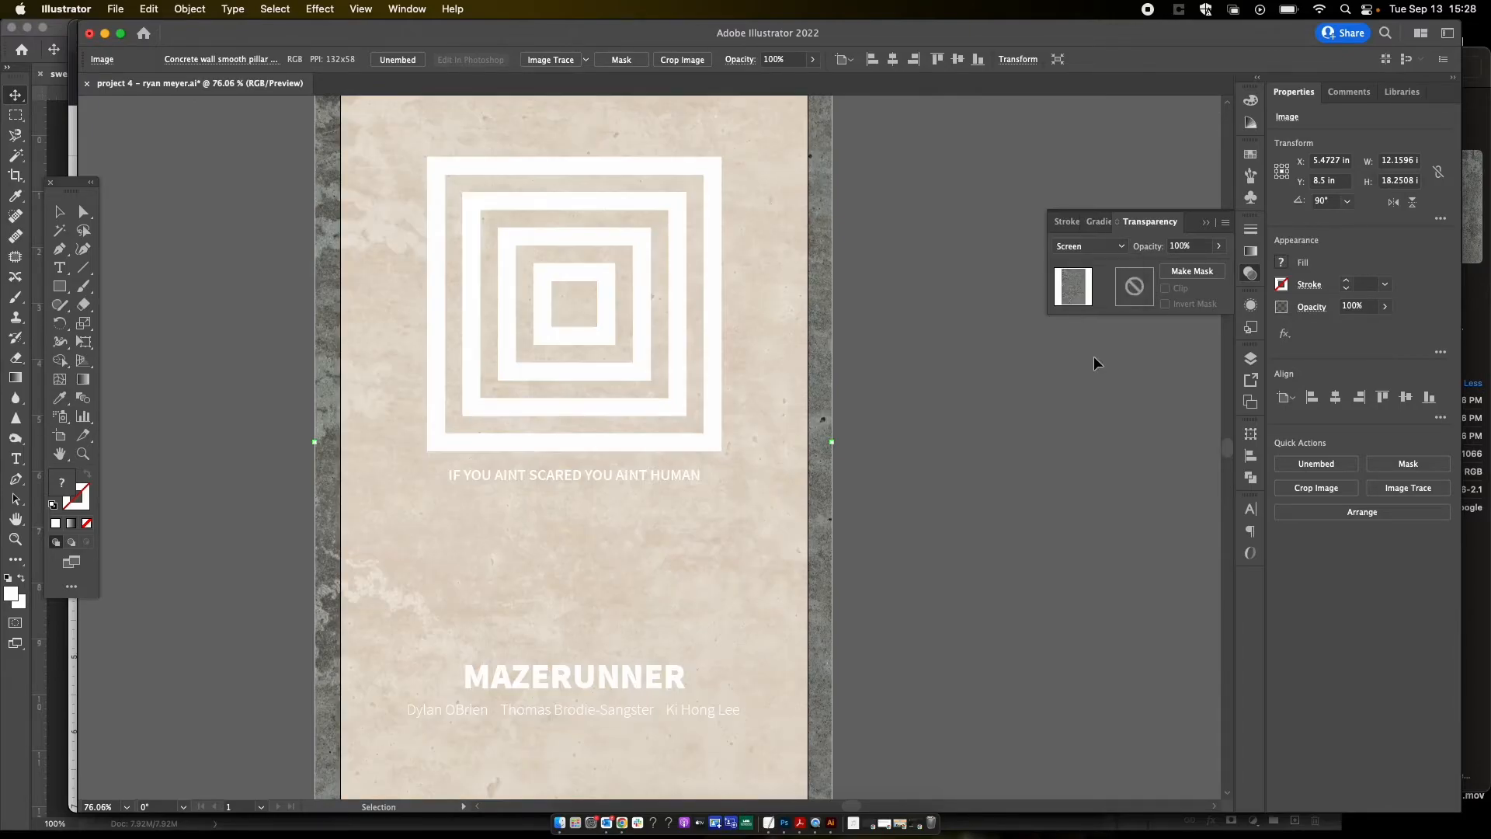
{"action": "left_click", "coordinate": [952, 489]}
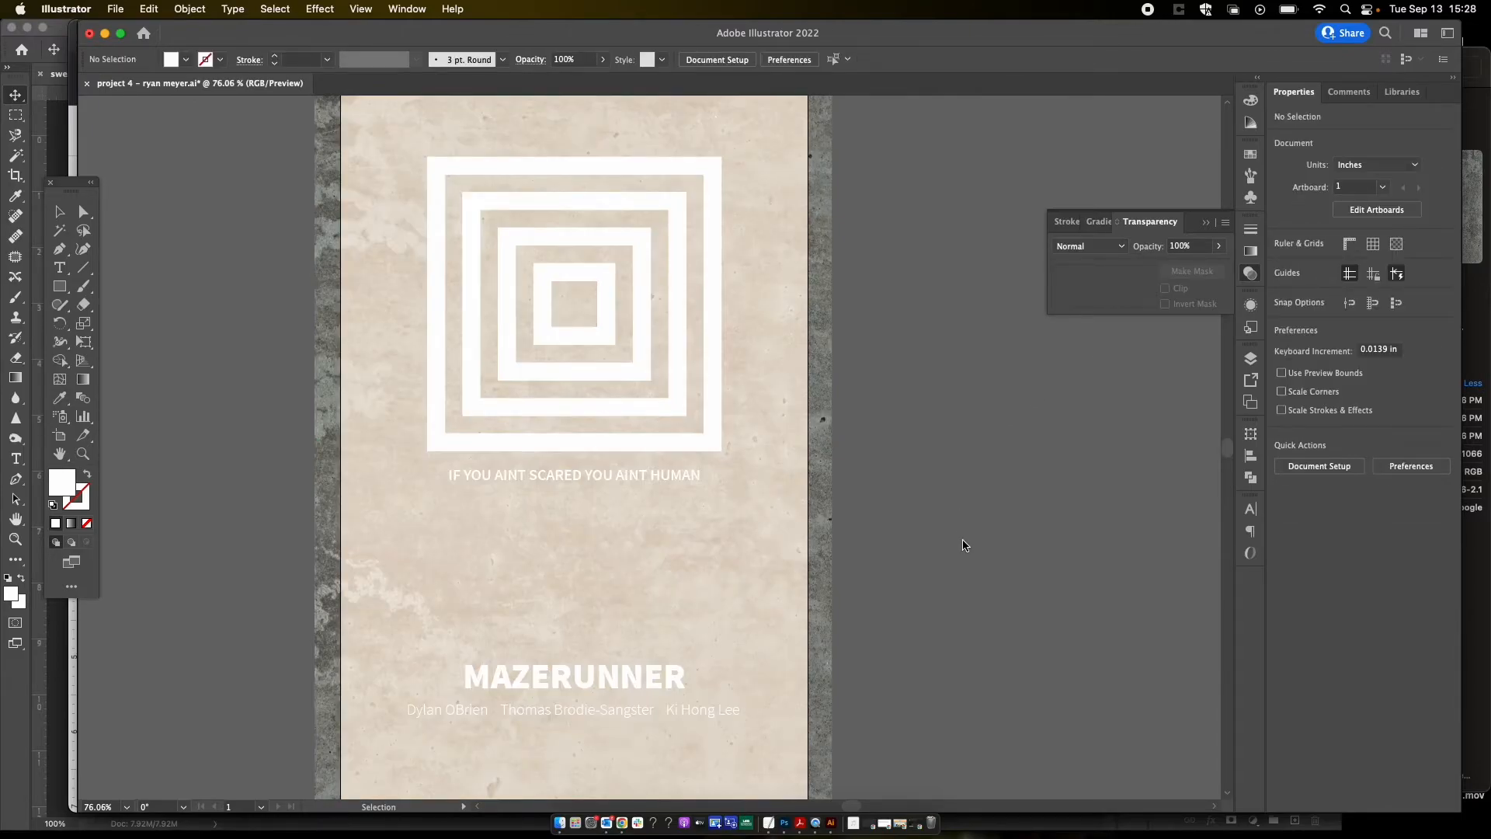
{"action": "scroll", "coordinate": [962, 541], "scroll_direction": "down", "scroll_amount": 3}
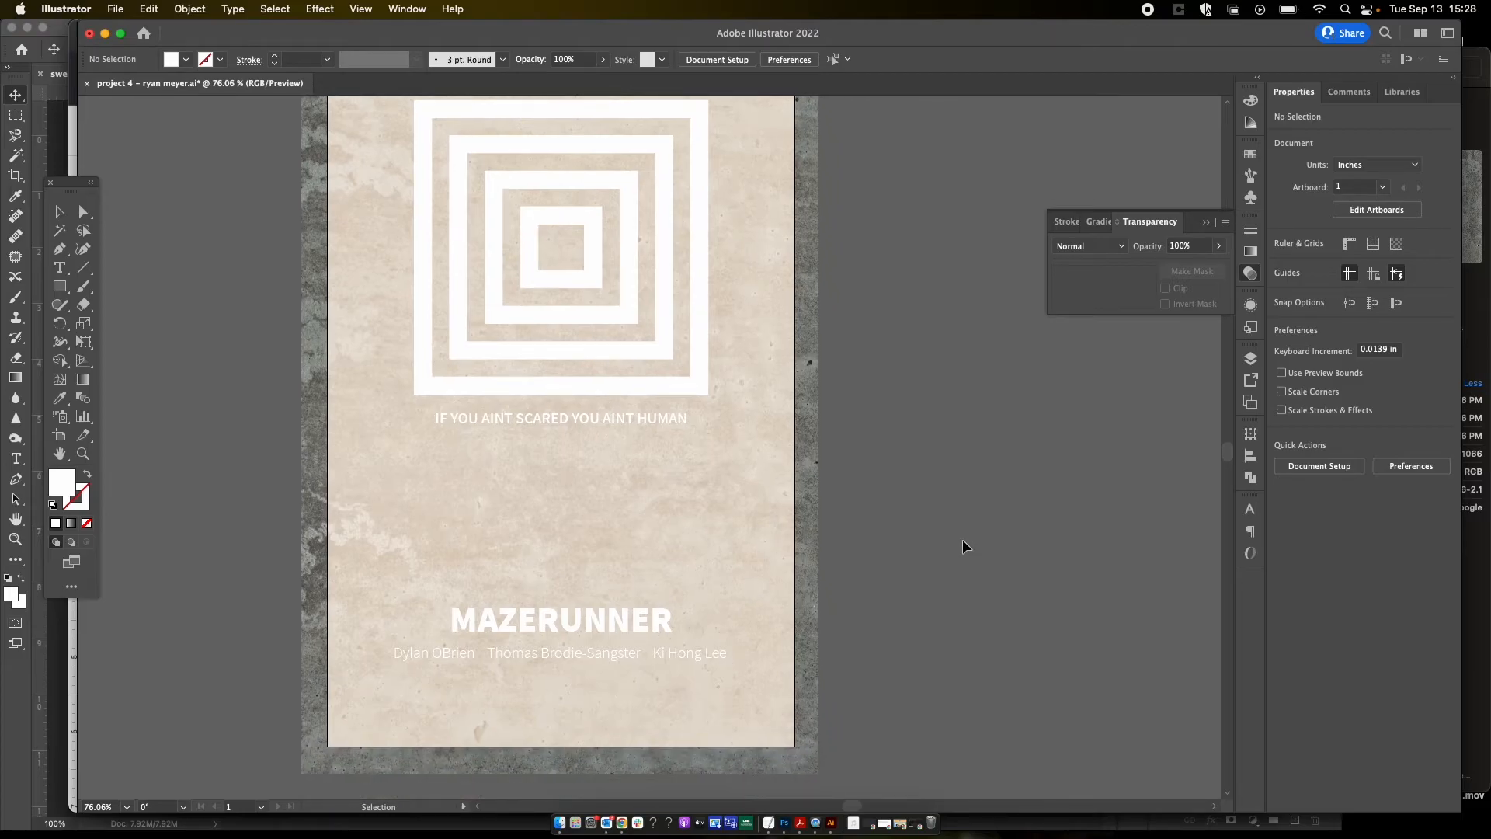
Step: Reselect the concrete texture and try the Overlay blending mode on it
{"action": "left_click", "coordinate": [1110, 250]}
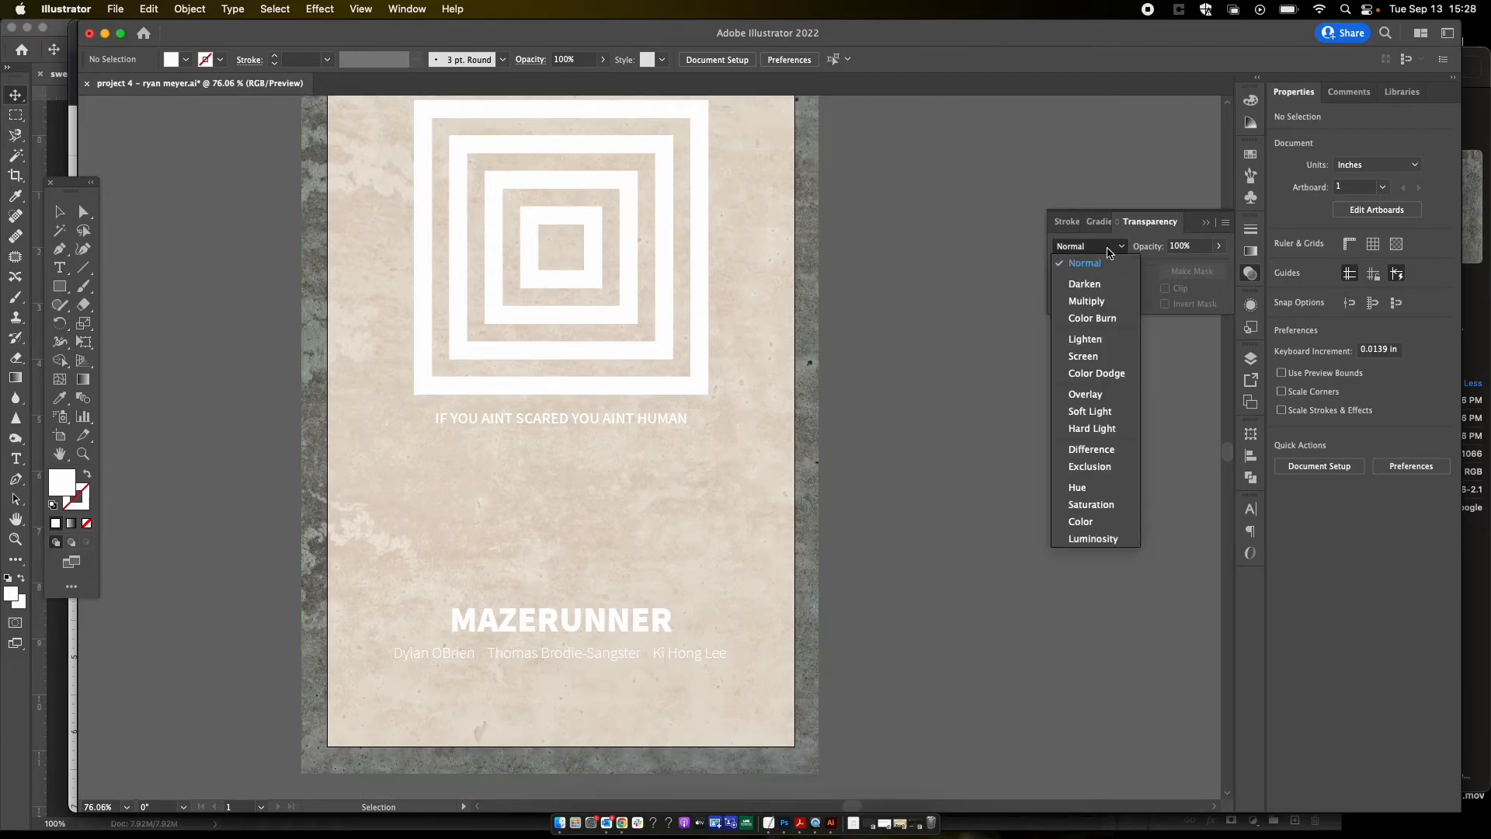
{"action": "left_click", "coordinate": [1094, 395]}
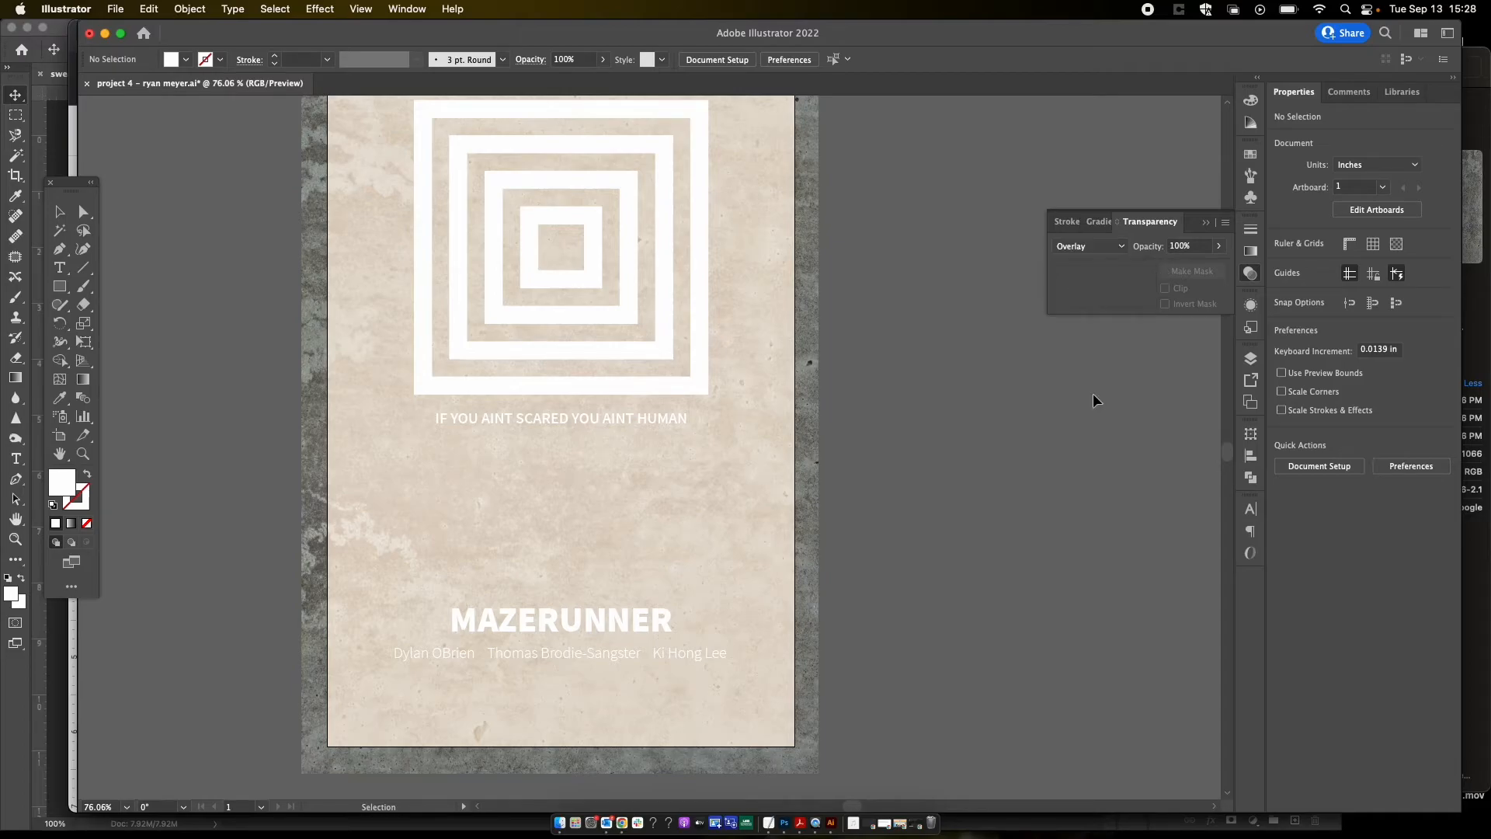
{"action": "left_click", "coordinate": [720, 471]}
{"action": "left_click", "coordinate": [1087, 246]}
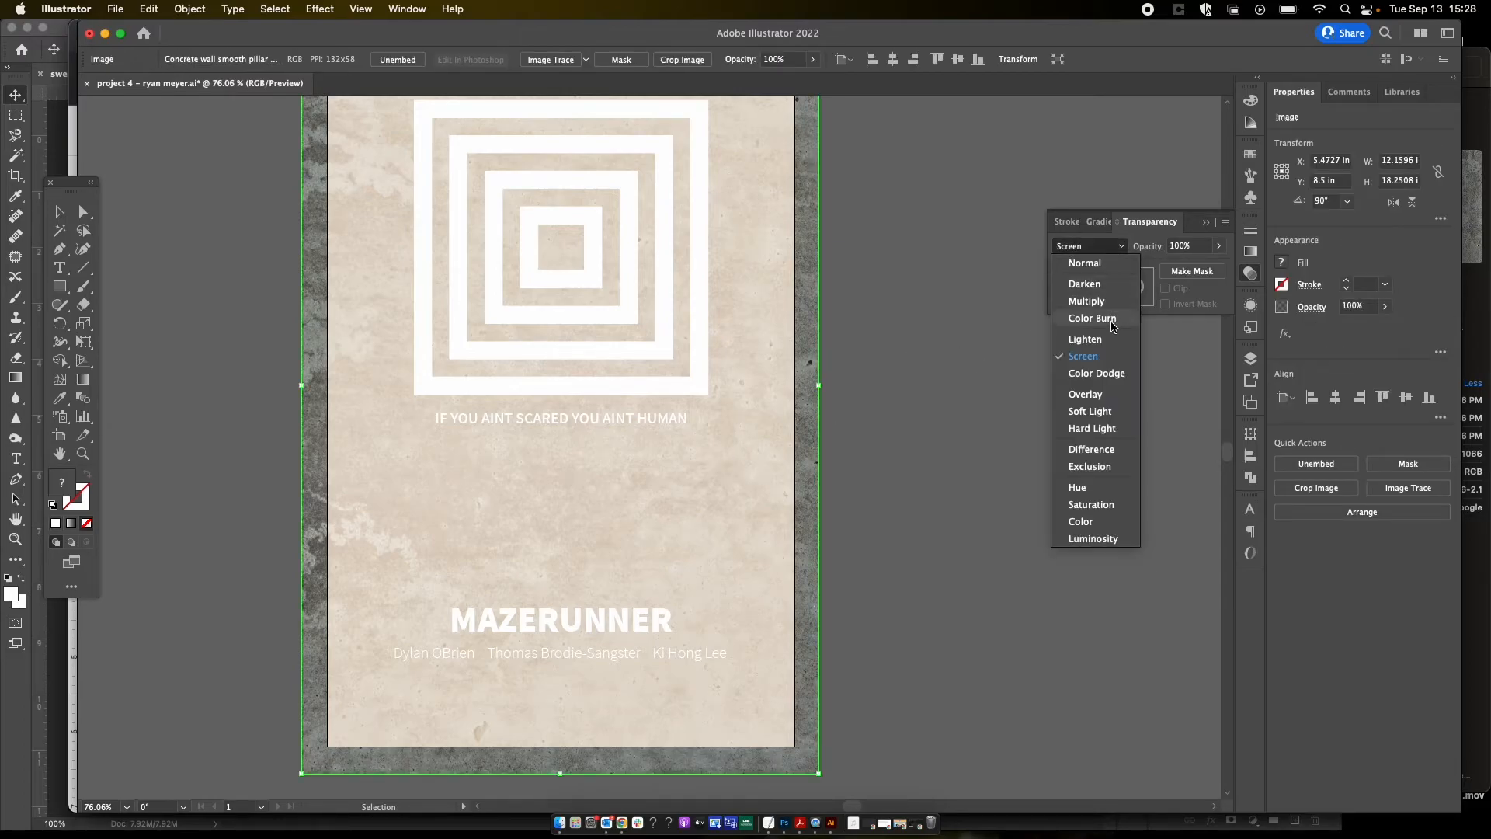
{"action": "left_click", "coordinate": [1106, 394]}
{"action": "scroll", "coordinate": [944, 481], "scroll_direction": "up", "scroll_amount": 3}
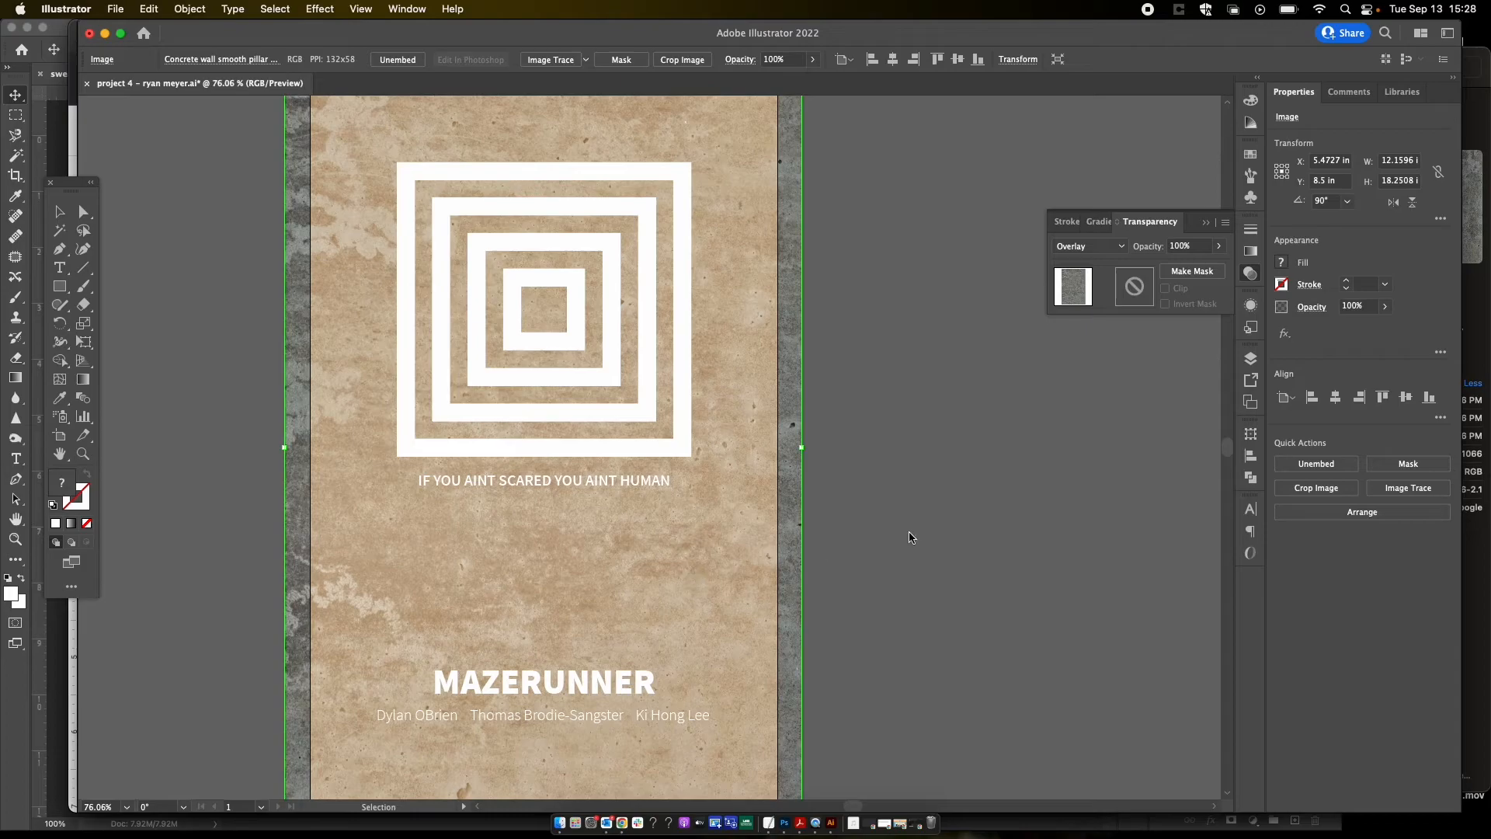
{"action": "scroll", "coordinate": [954, 570], "scroll_direction": "down", "scroll_amount": 1}
Step: Try the Overlay texture at 39% opacity, and return its opacity to 100%
{"action": "left_click", "coordinate": [1120, 247]}
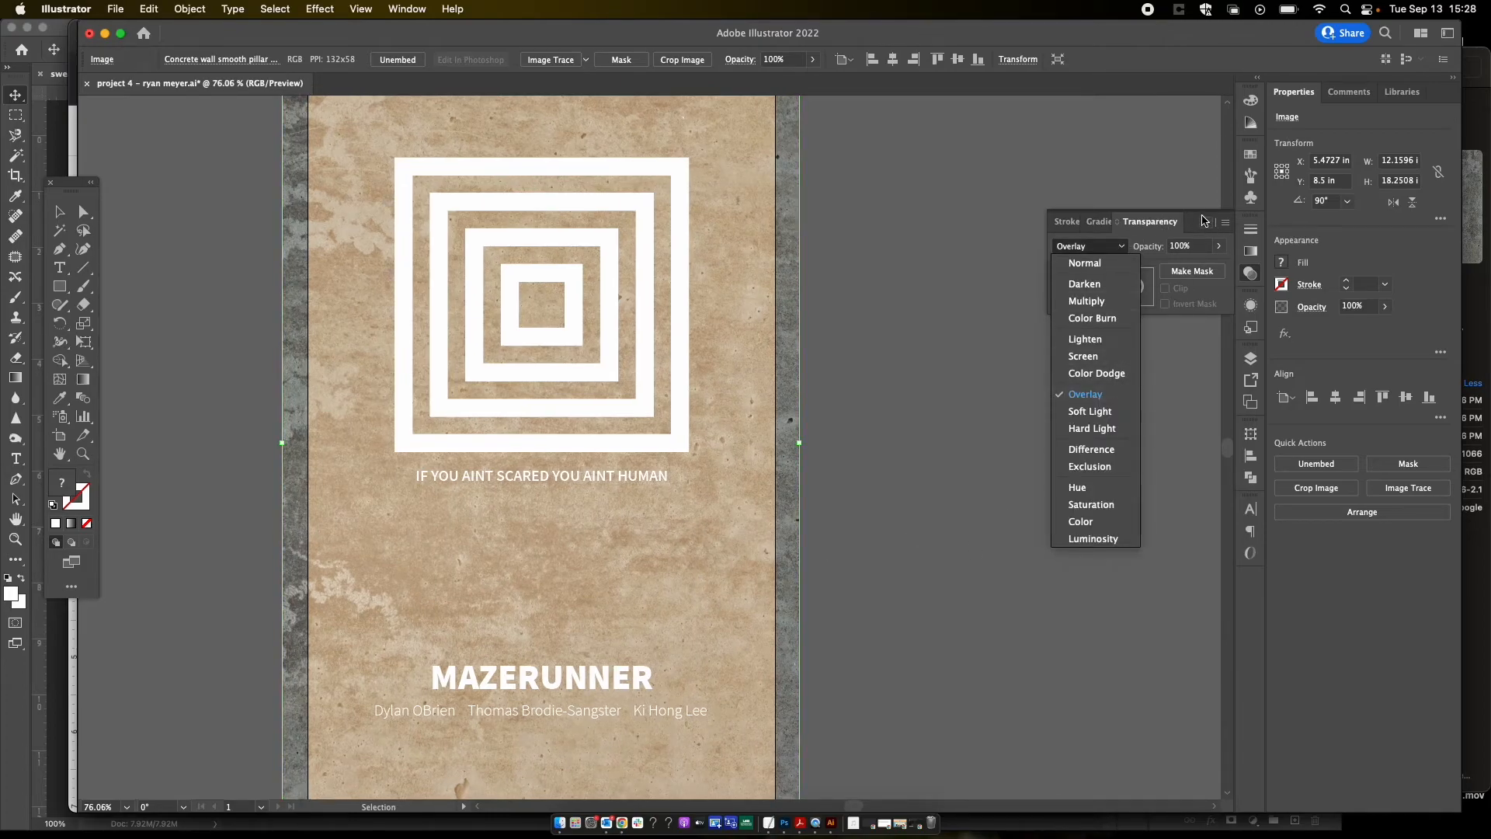
{"action": "left_click", "coordinate": [1202, 218]}
{"action": "left_click", "coordinate": [1123, 247]}
{"action": "left_click", "coordinate": [1136, 218]}
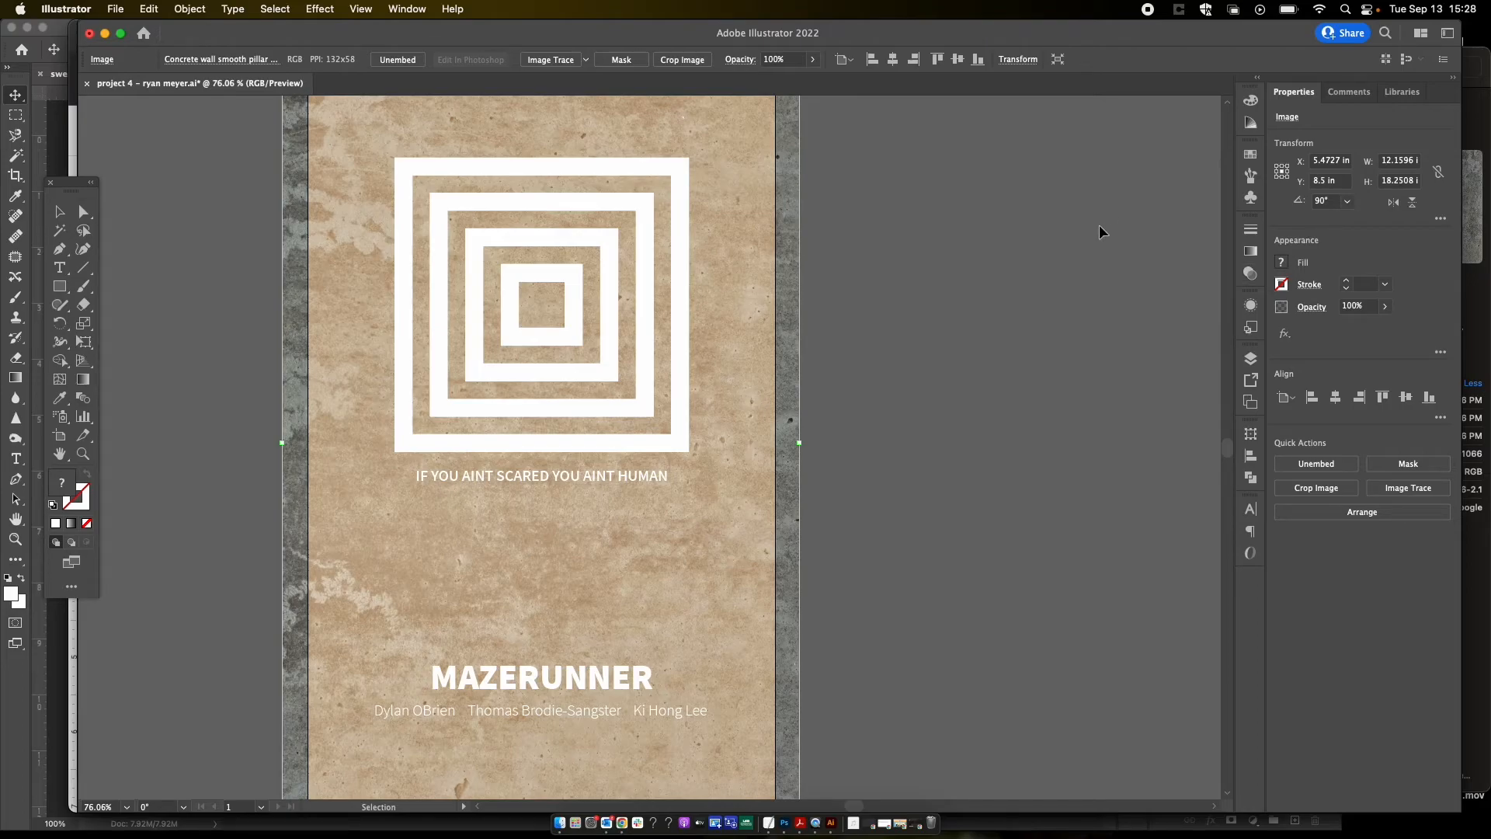
{"action": "left_click", "coordinate": [1250, 273]}
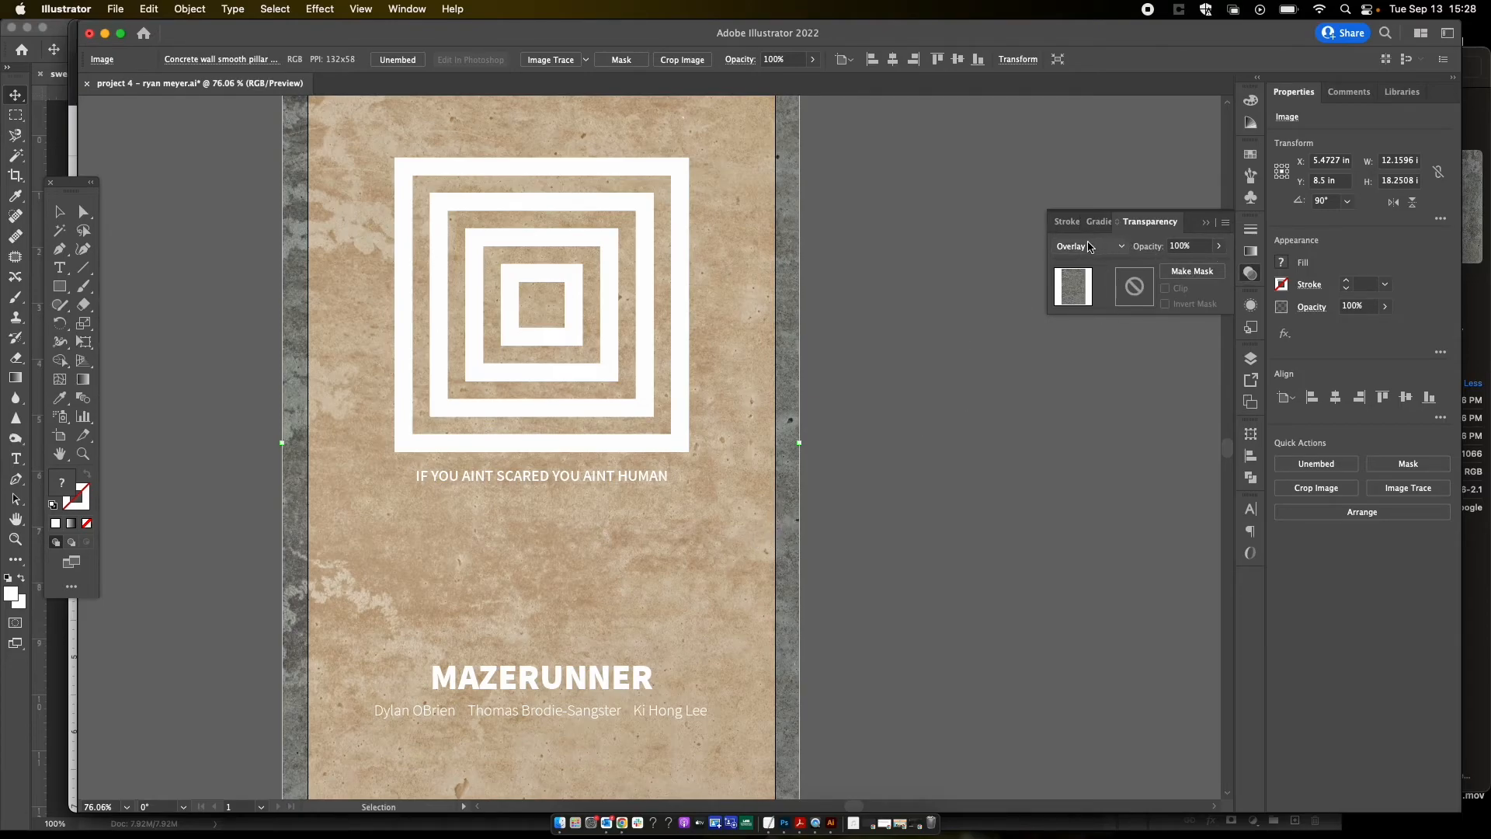
{"action": "left_click", "coordinate": [1219, 246]}
{"action": "left_click_drag", "start_coordinate": [1202, 267], "coordinate": [1175, 271]}
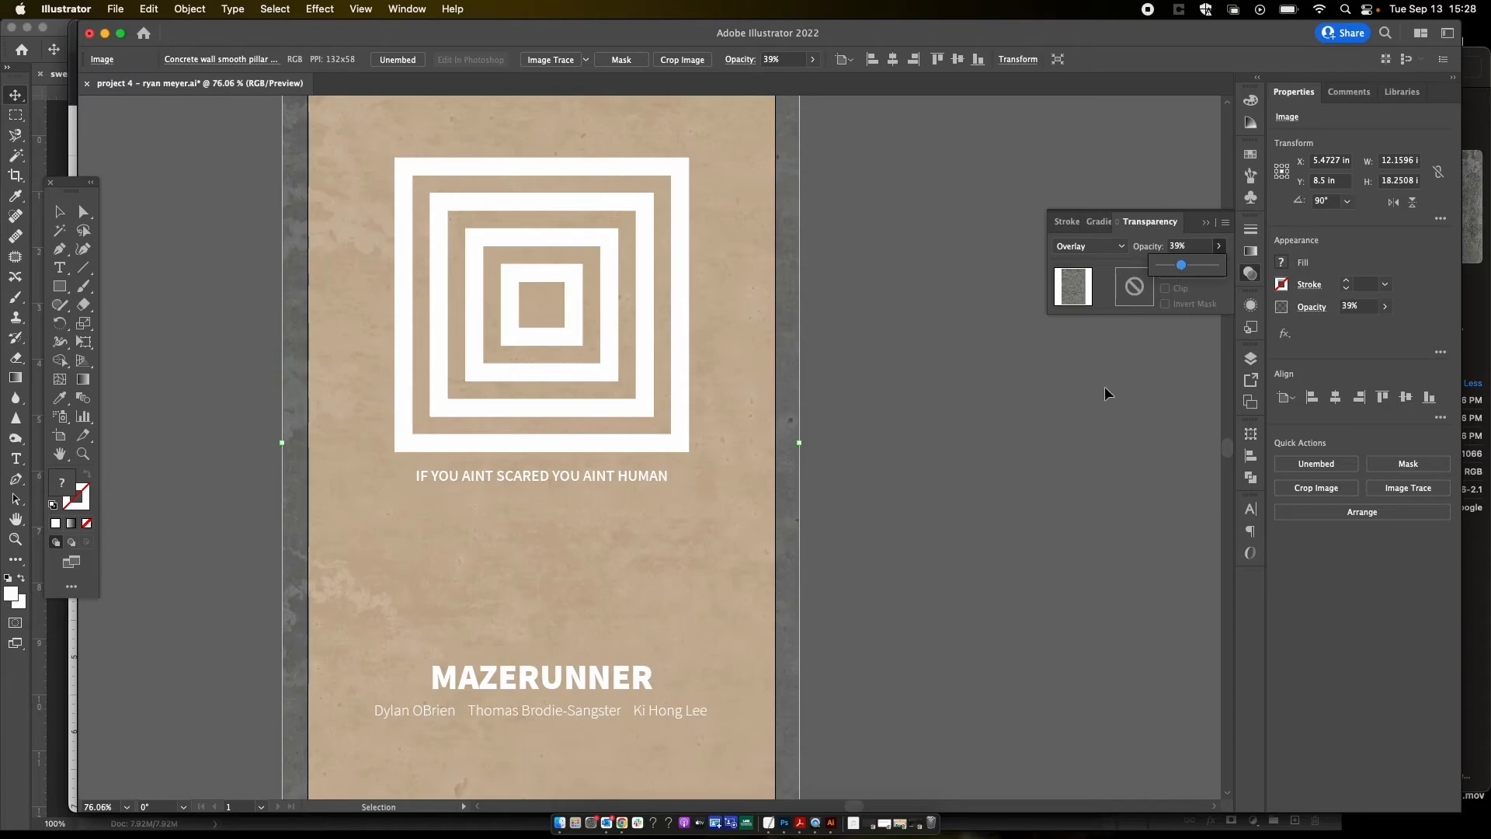
{"action": "left_click_drag", "start_coordinate": [1205, 267], "coordinate": [1241, 269]}
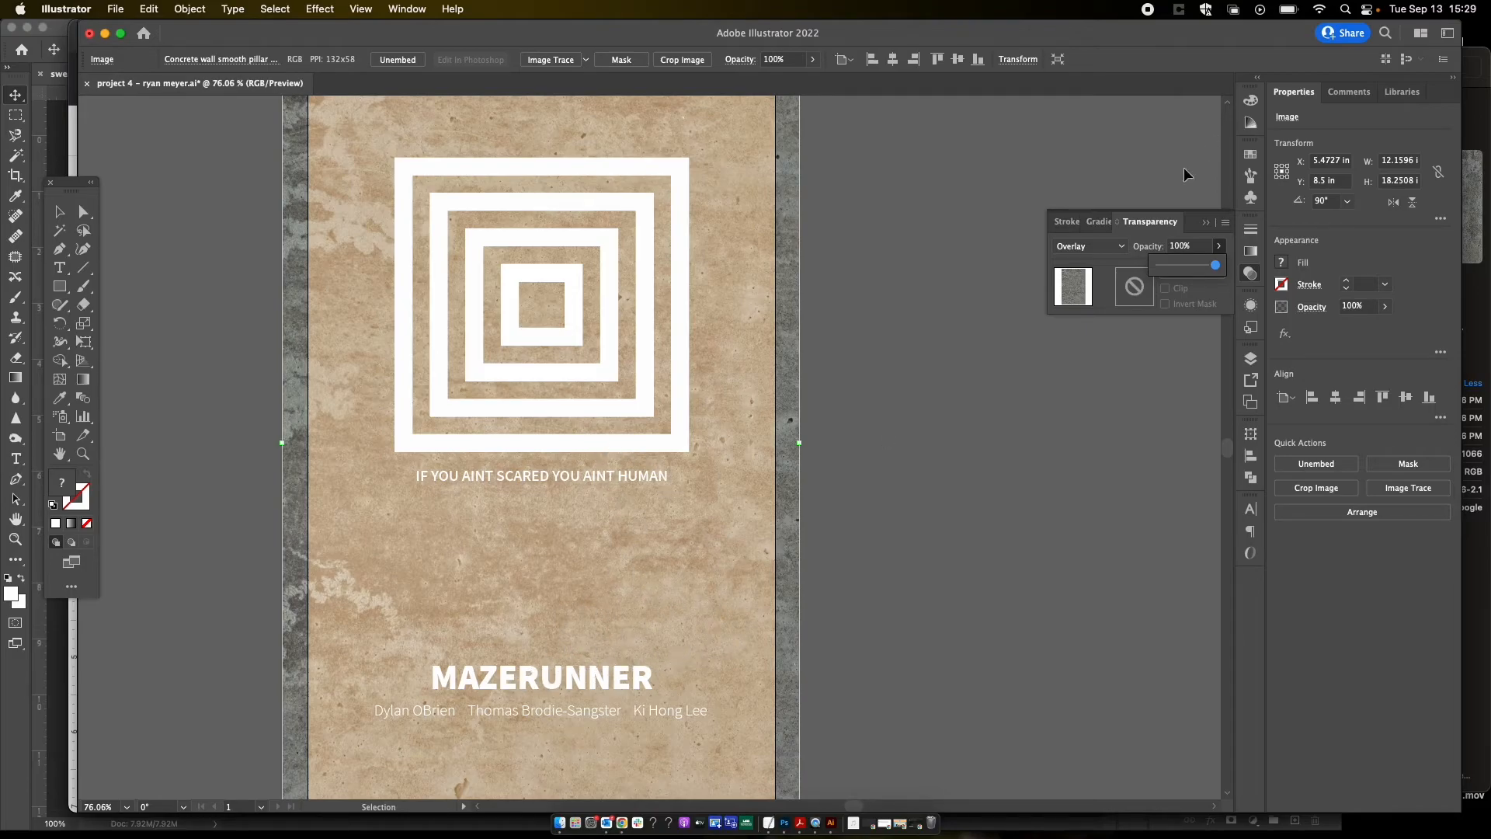
Step: Switch the concrete texture's blending mode from Overlay to Multiply and deselect the image
{"action": "left_click", "coordinate": [1108, 245]}
{"action": "left_click", "coordinate": [1087, 302]}
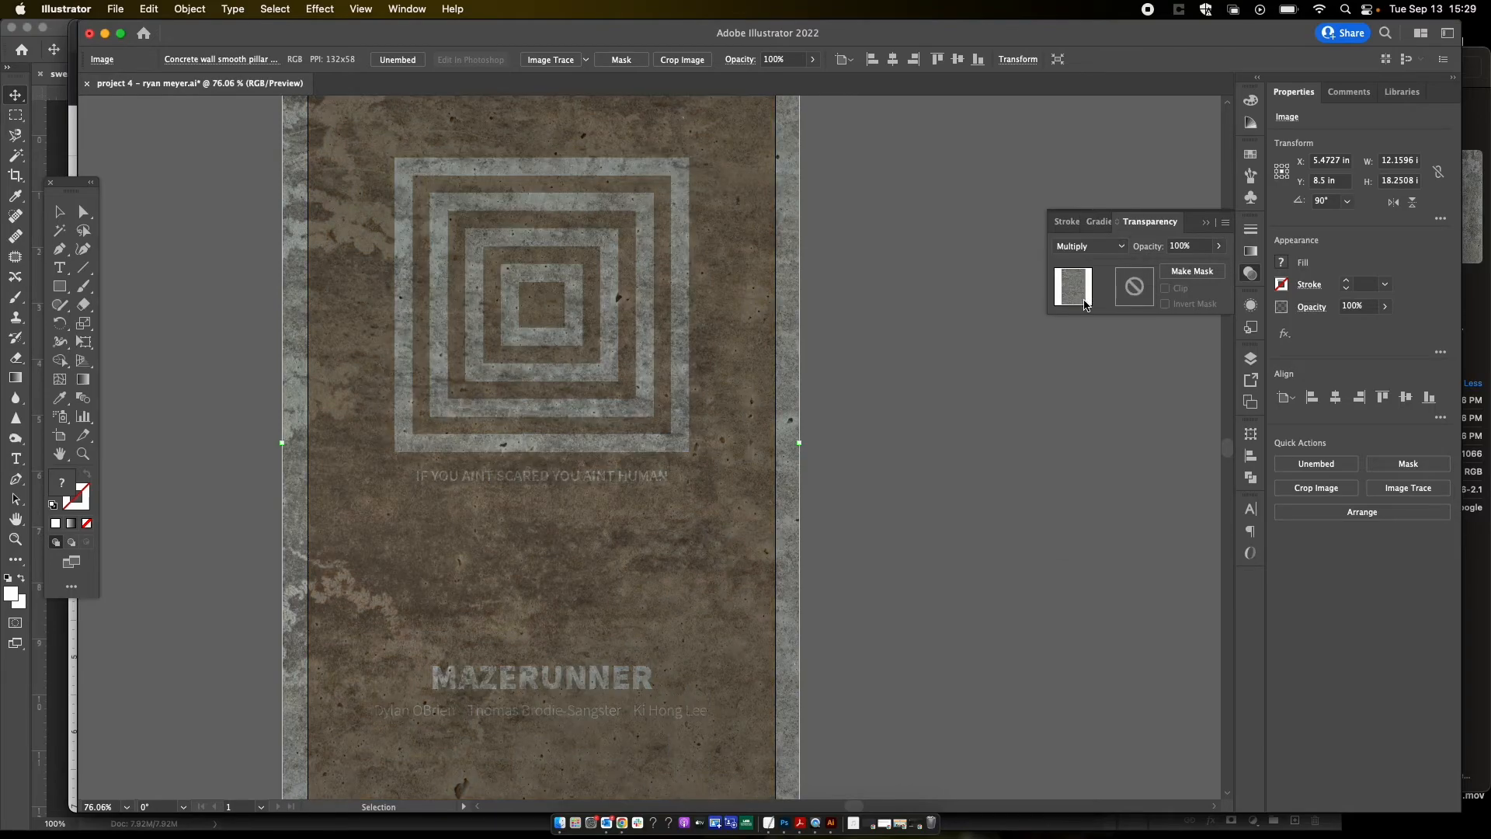
{"action": "scroll", "coordinate": [664, 567], "scroll_direction": "down", "scroll_amount": 3}
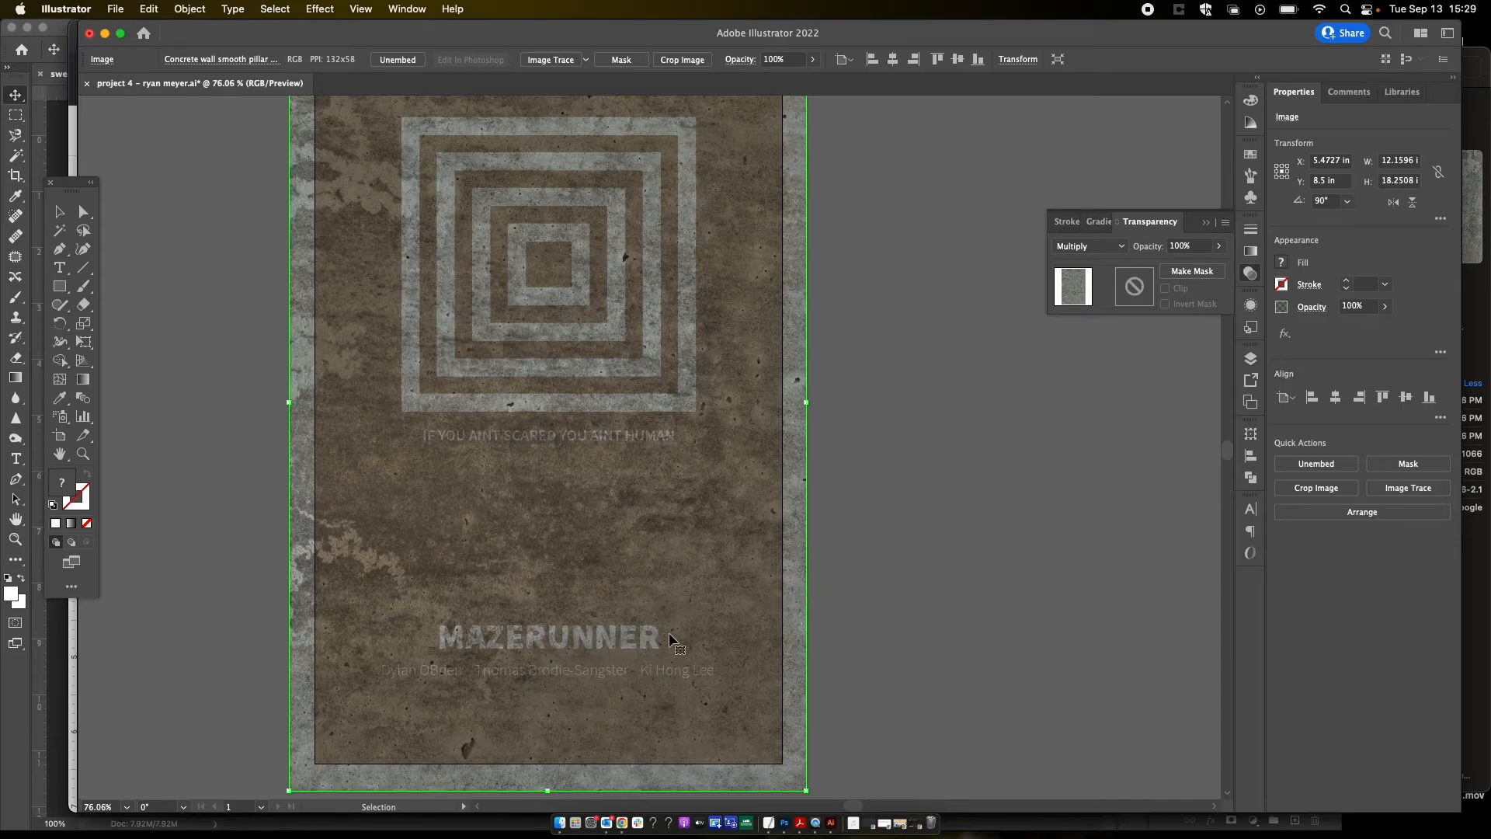
{"action": "left_click", "coordinate": [872, 511]}
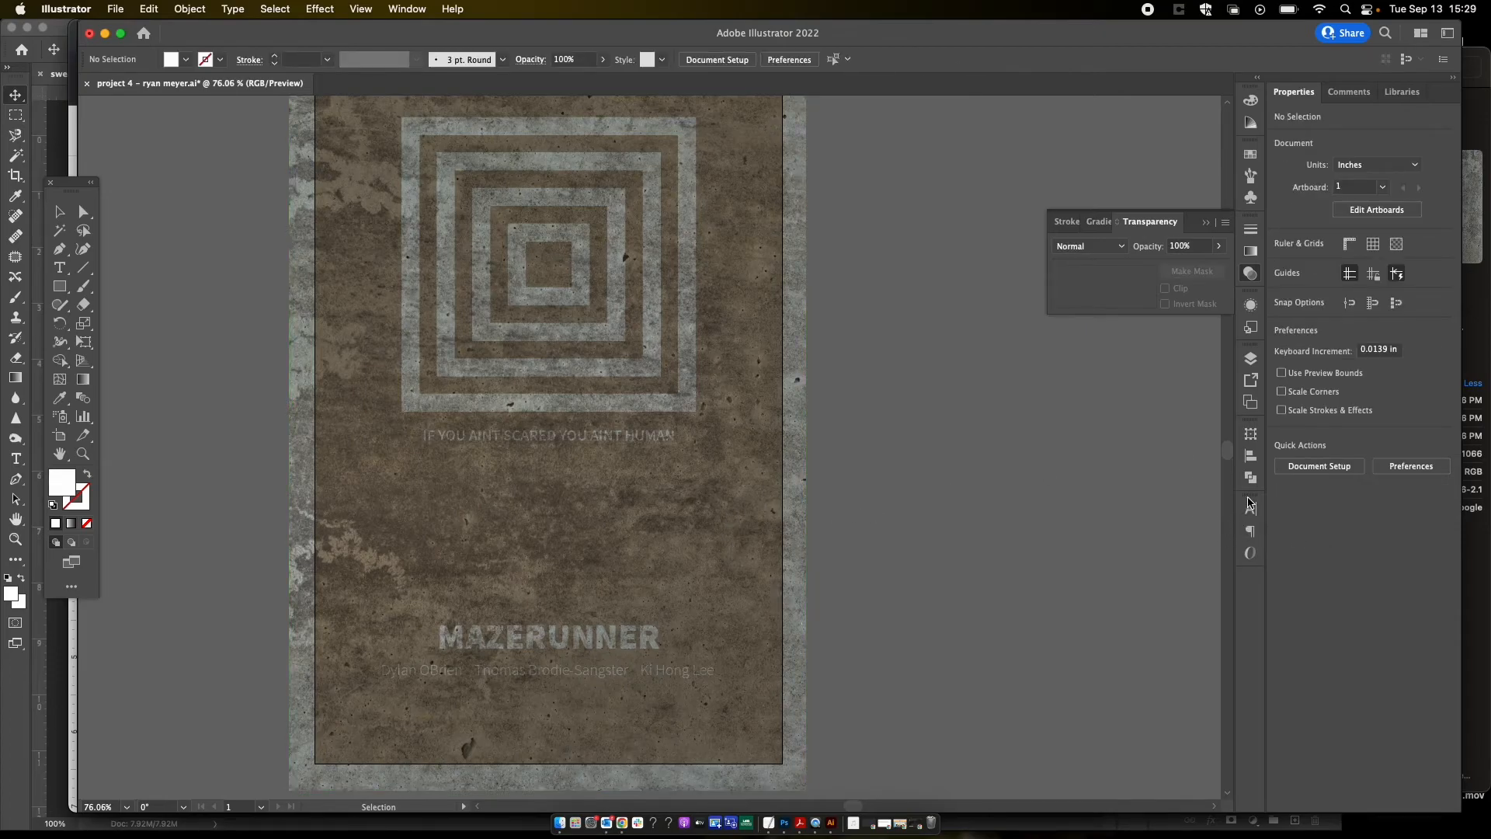
Step: Examine the contents of Layer 3 to see which objects share the layer with the concrete texture
{"action": "left_click", "coordinate": [1252, 359]}
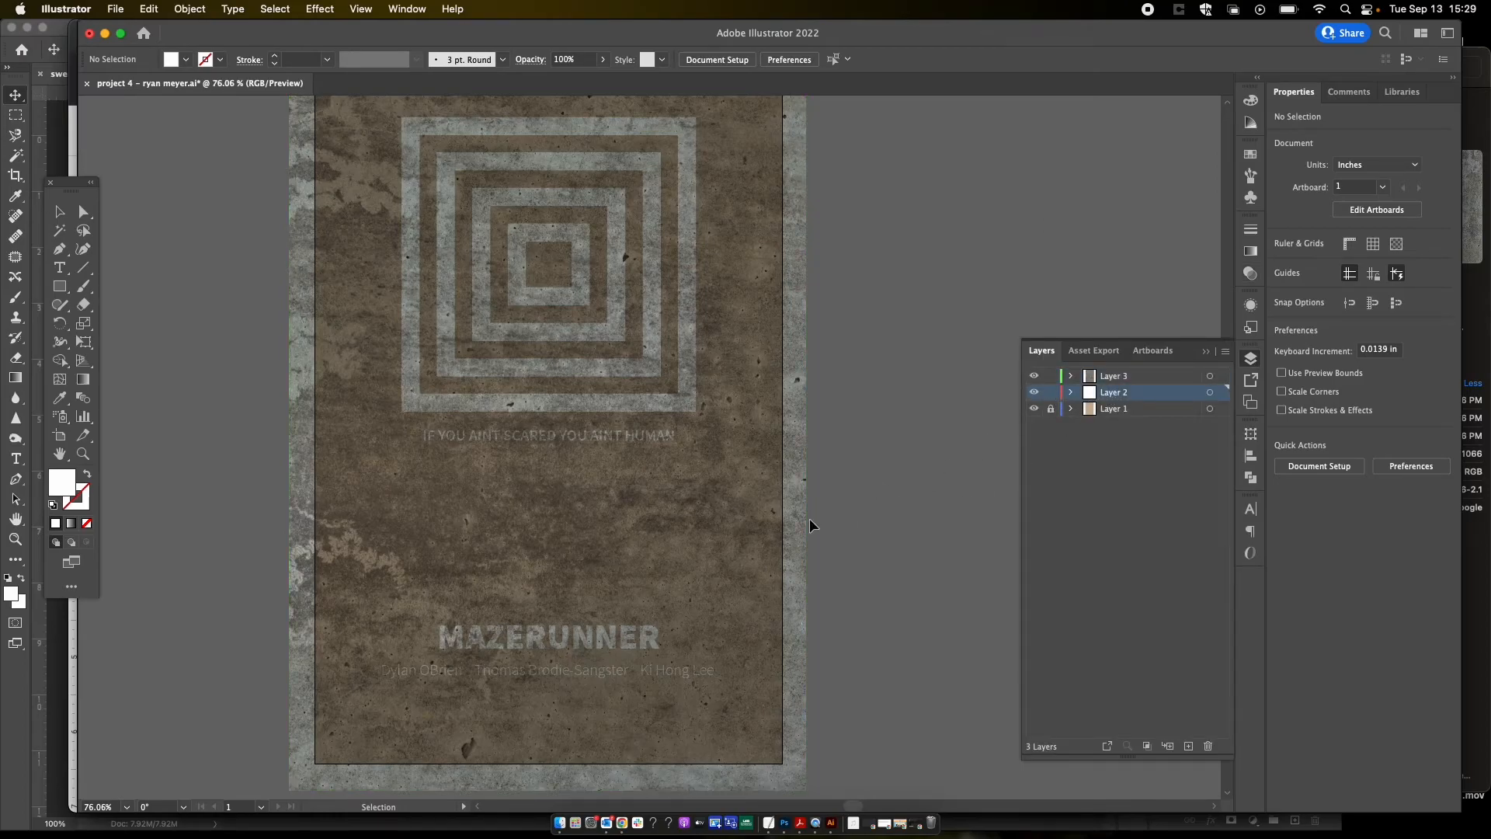
{"action": "left_click", "coordinate": [578, 643]}
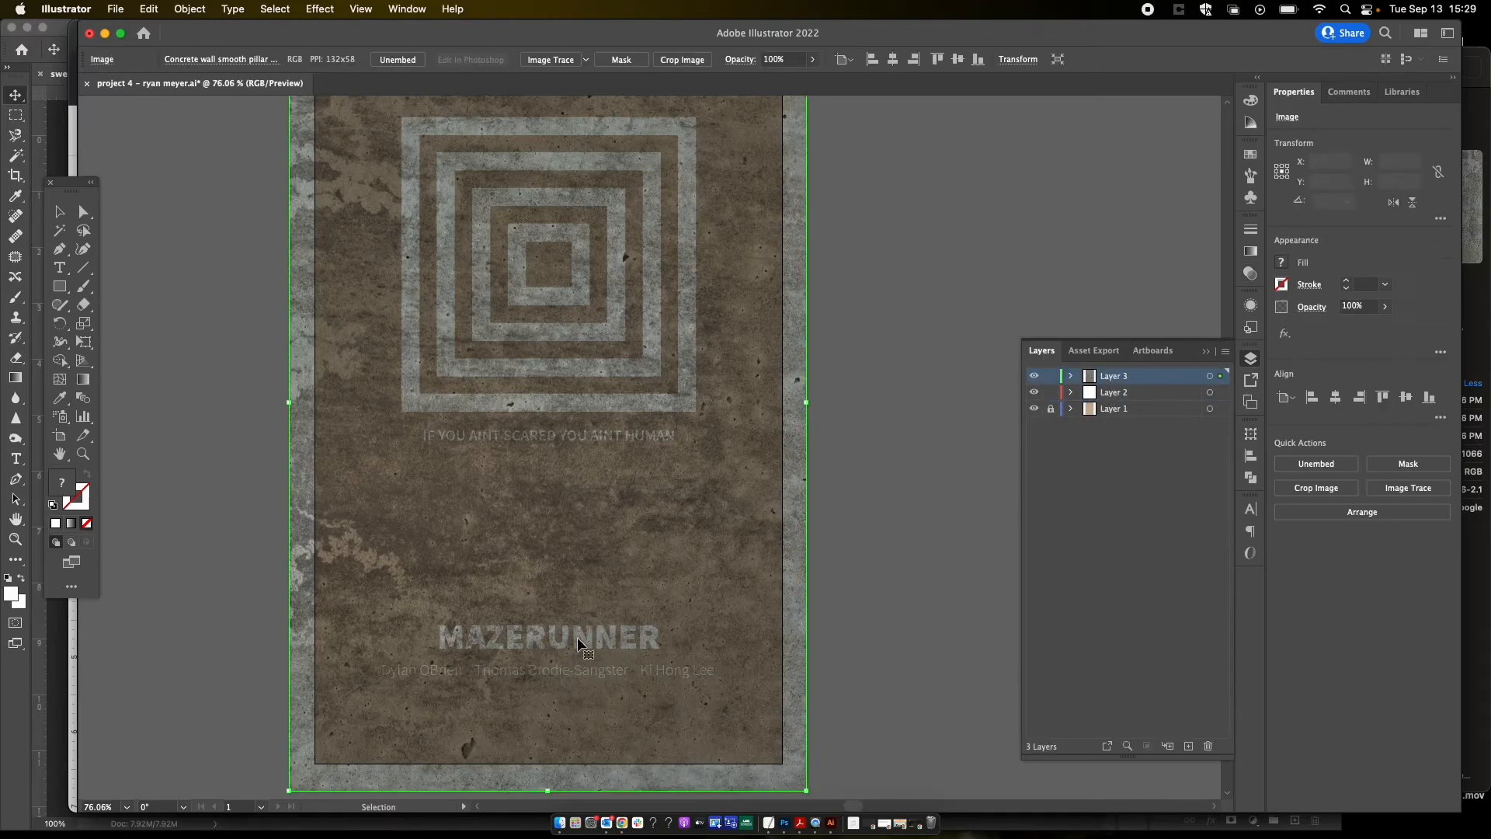
{"action": "left_click", "coordinate": [1049, 377]}
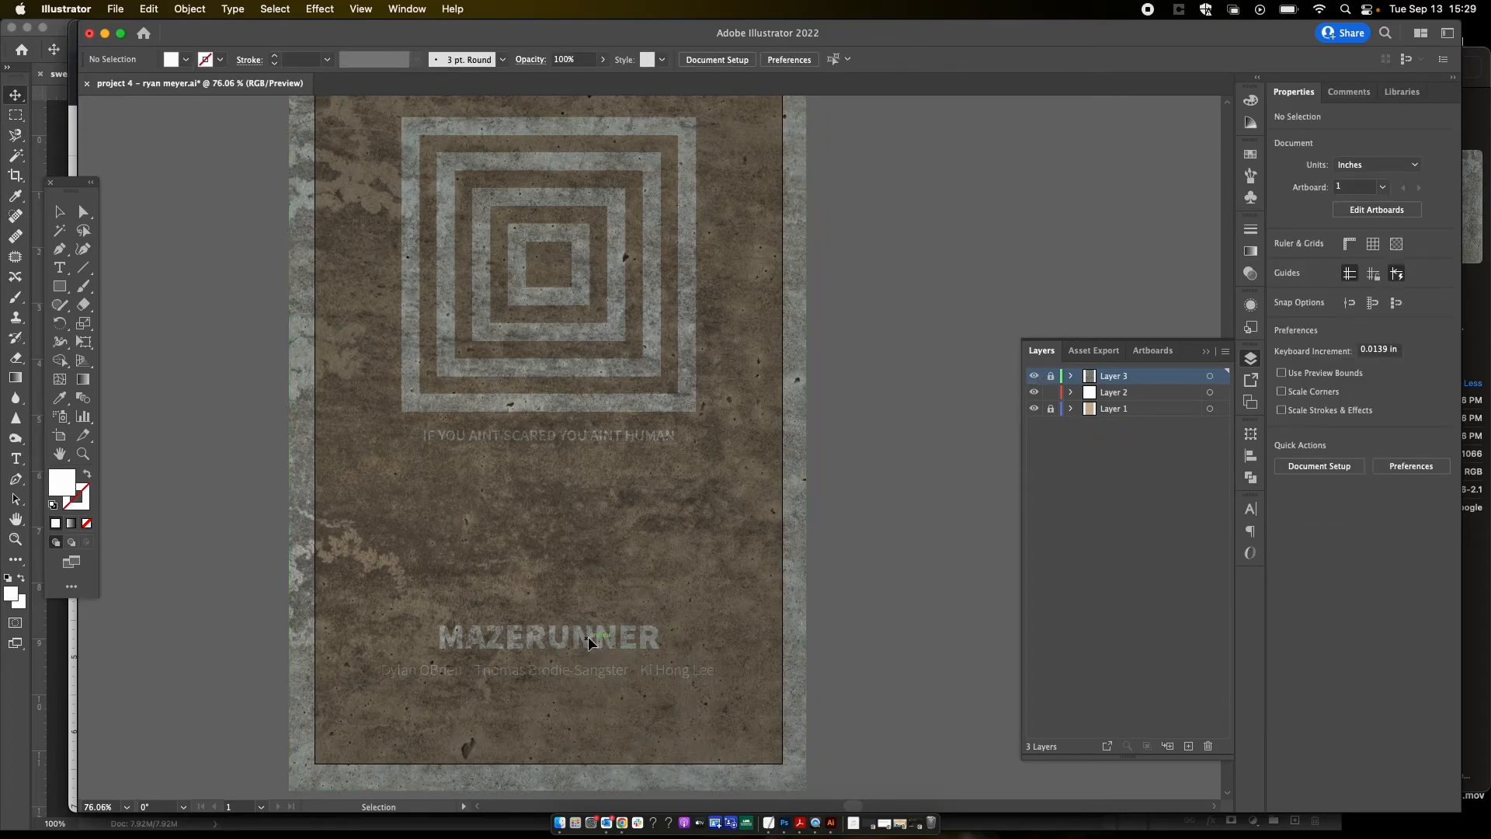
{"action": "left_click", "coordinate": [1035, 377]}
{"action": "left_click", "coordinate": [1034, 377]}
{"action": "left_click", "coordinate": [1071, 375]}
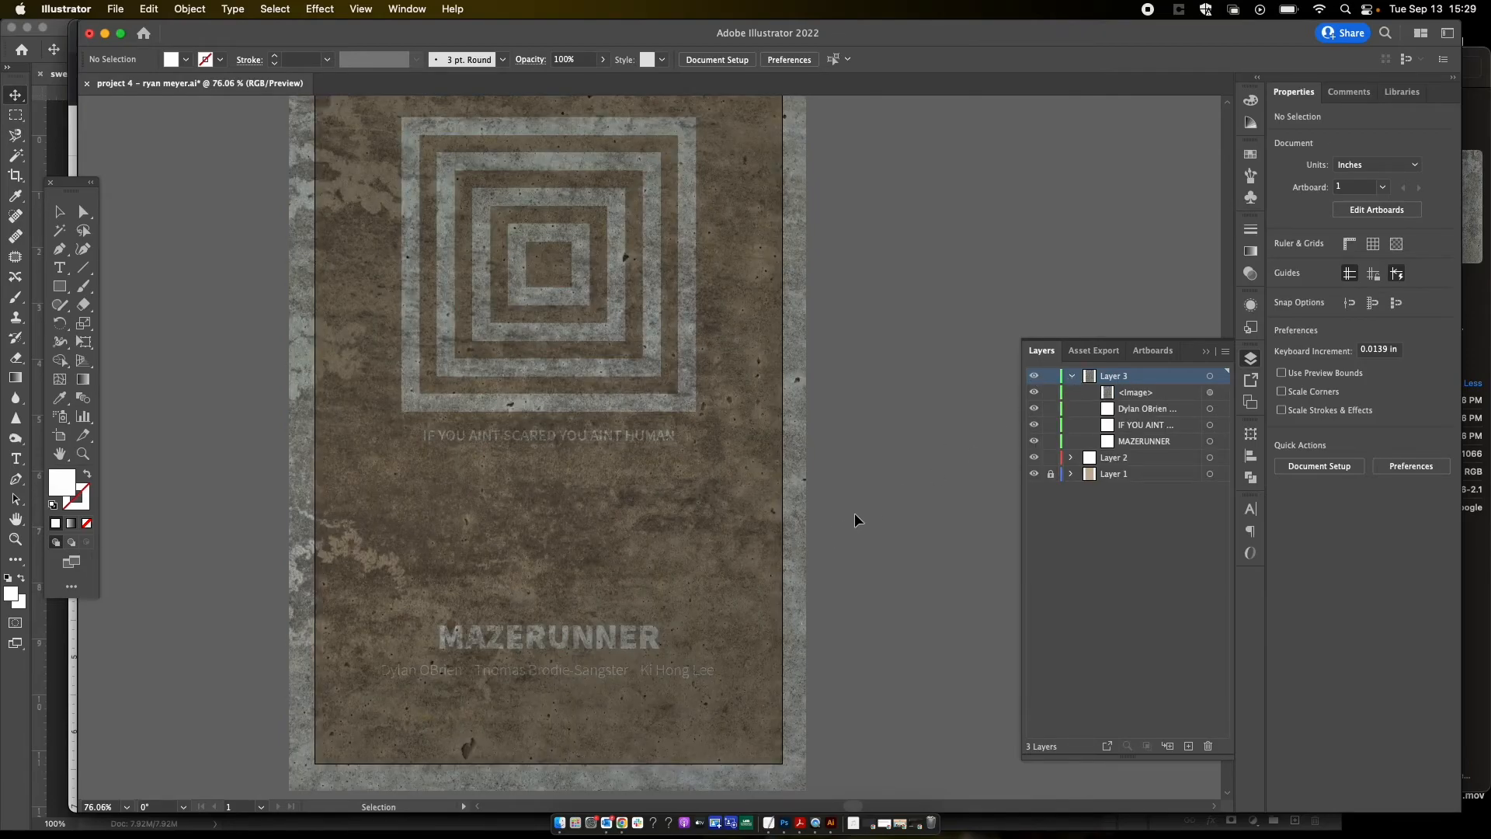
{"action": "left_click", "coordinate": [1071, 377]}
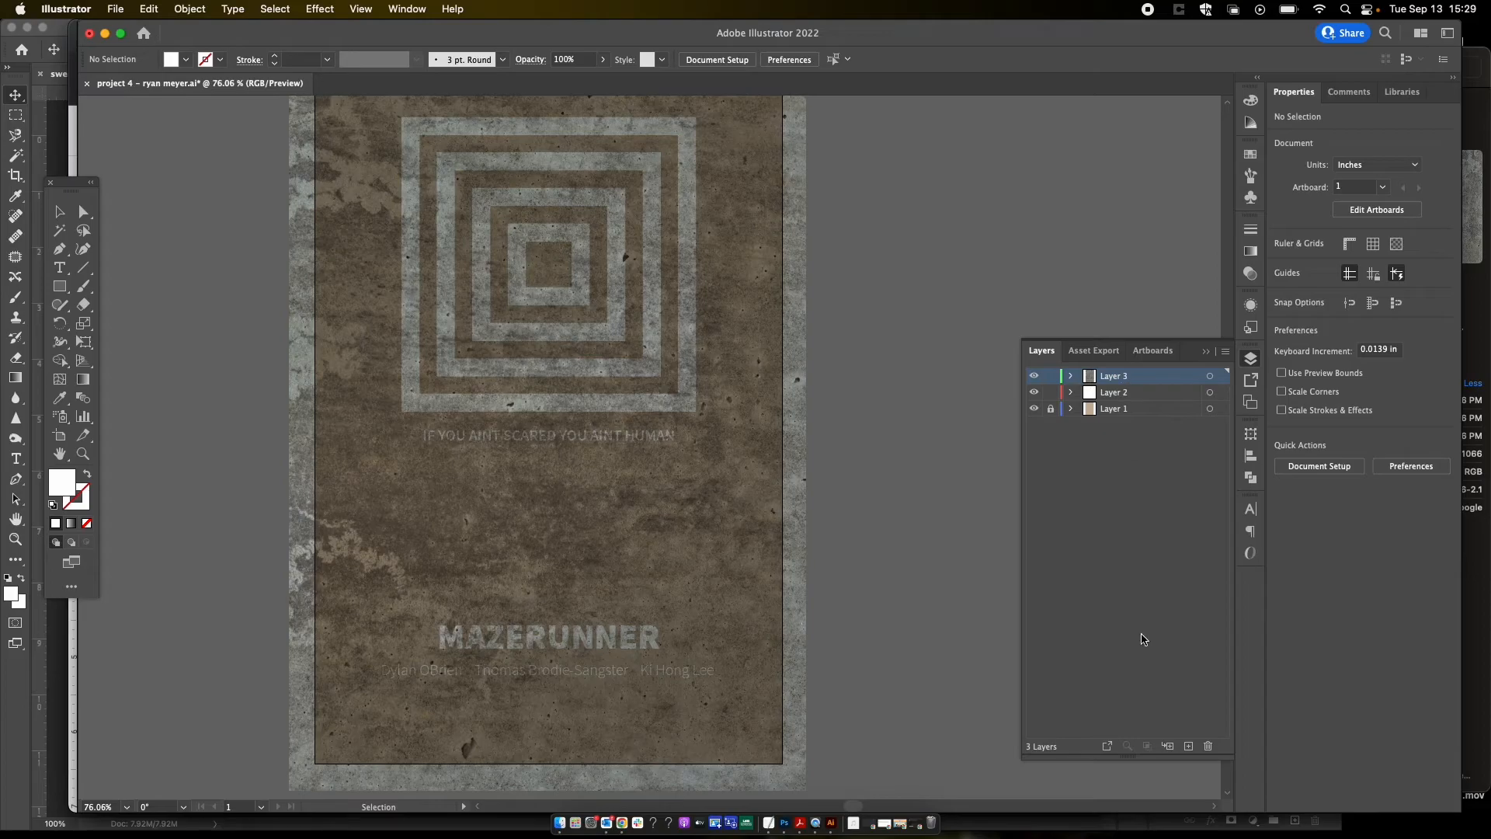
Step: Create a new layer above Layer 3 and move the concrete texture image from Layer 3 into it
{"action": "left_click", "coordinate": [1188, 745]}
{"action": "left_click", "coordinate": [1071, 392]}
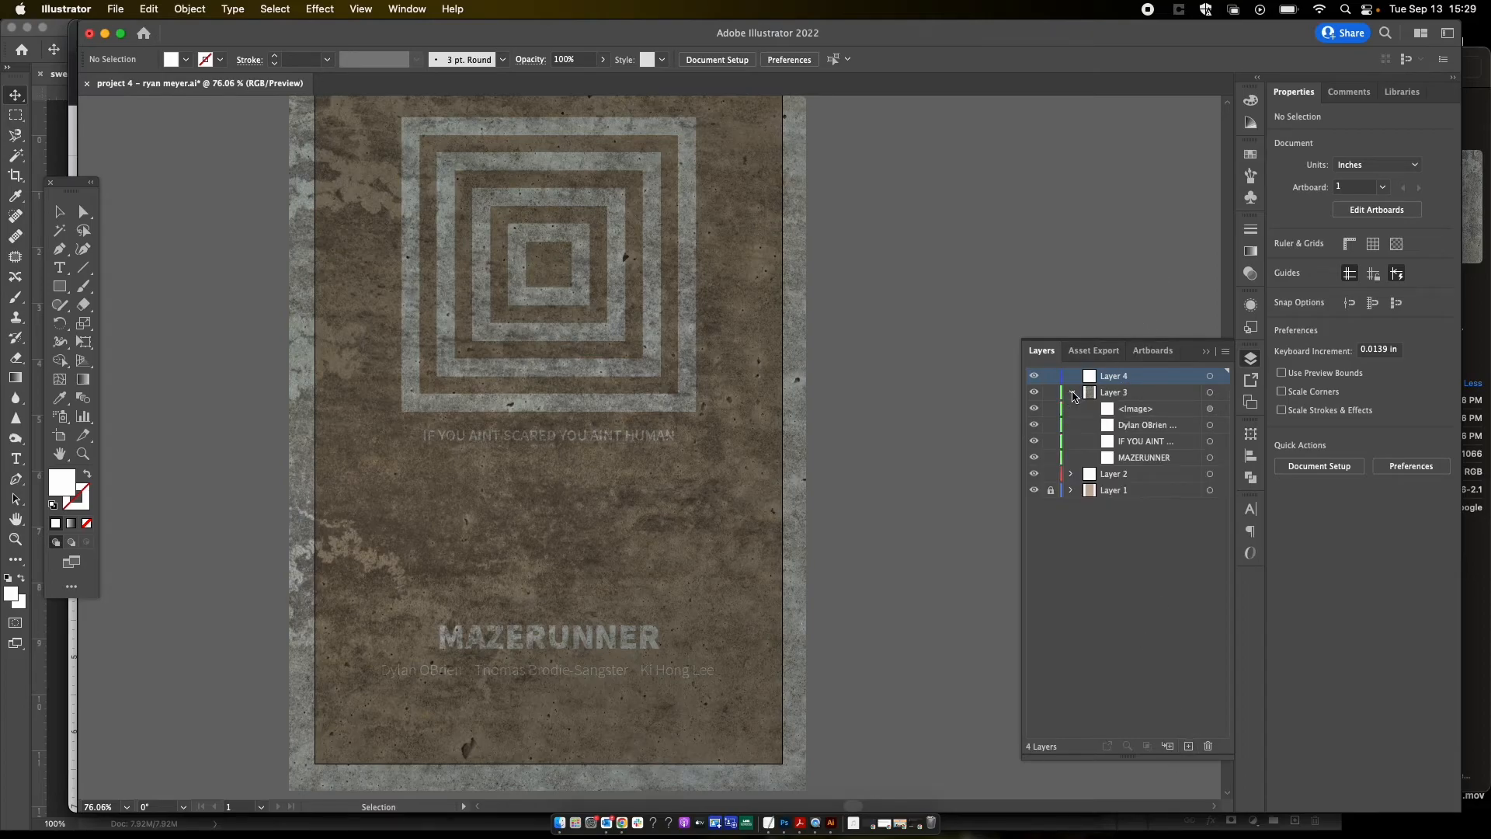
{"action": "left_click", "coordinate": [1222, 410]}
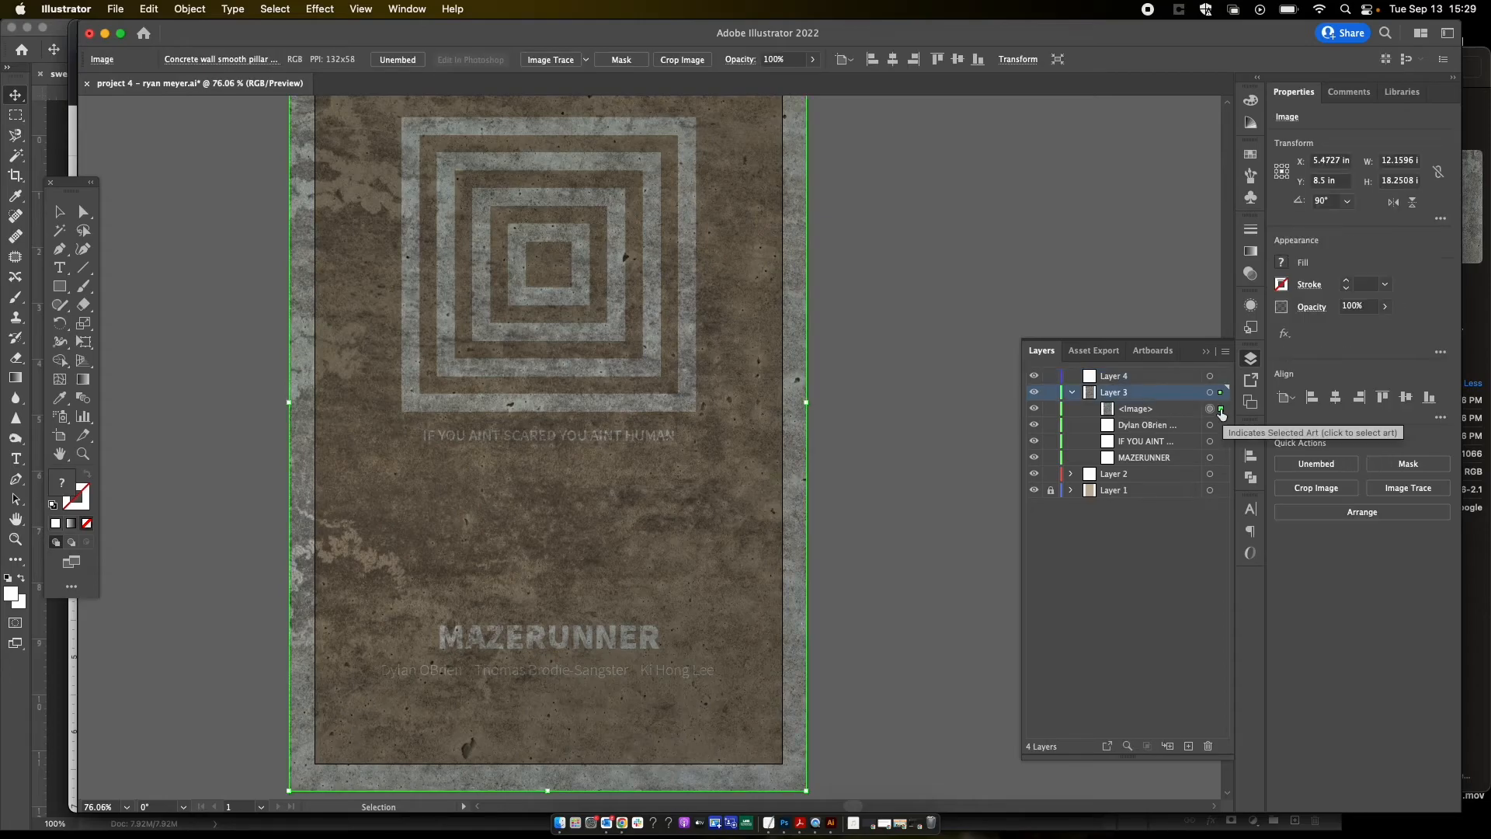
{"action": "left_click_drag", "start_coordinate": [1222, 378], "coordinate": [1222, 377]}
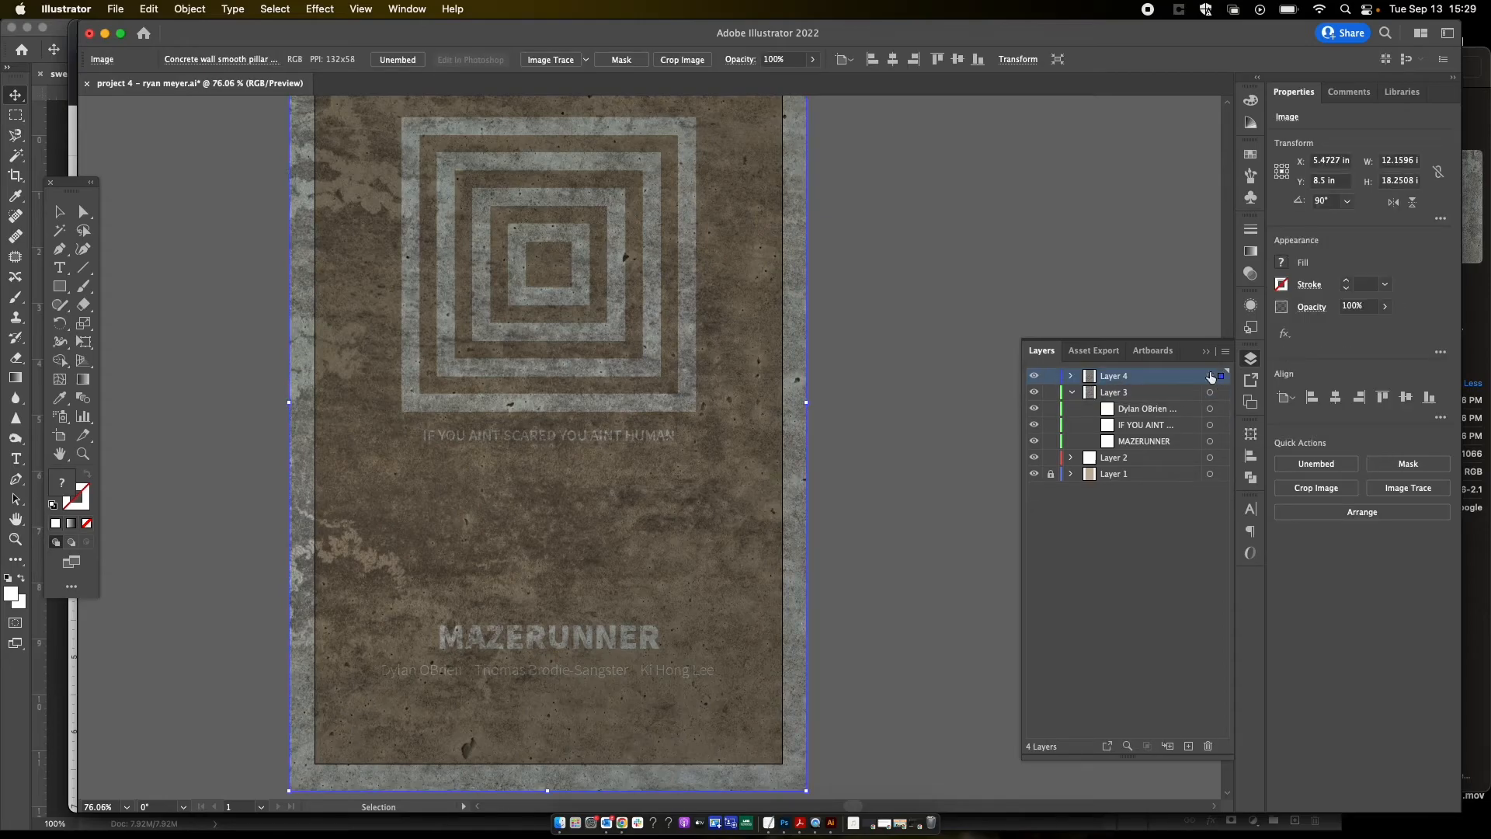
{"action": "left_click", "coordinate": [1072, 392]}
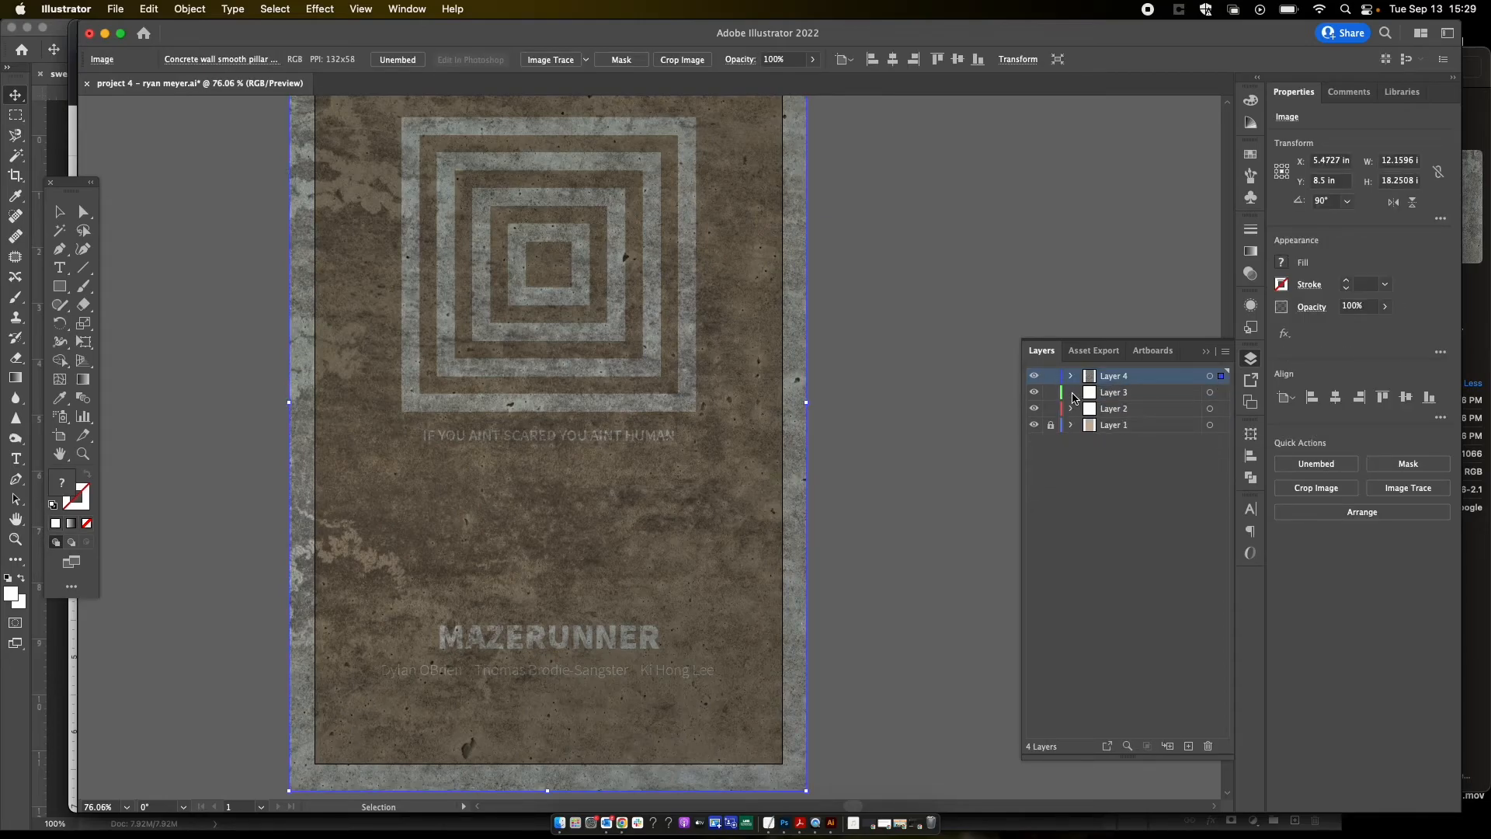
Step: Hide and reshow Layer 4 to check the concrete texture, and lock the layer
{"action": "left_click", "coordinate": [1033, 375]}
{"action": "left_click", "coordinate": [1033, 375]}
{"action": "left_click", "coordinate": [643, 640]}
{"action": "left_click", "coordinate": [1051, 376]}
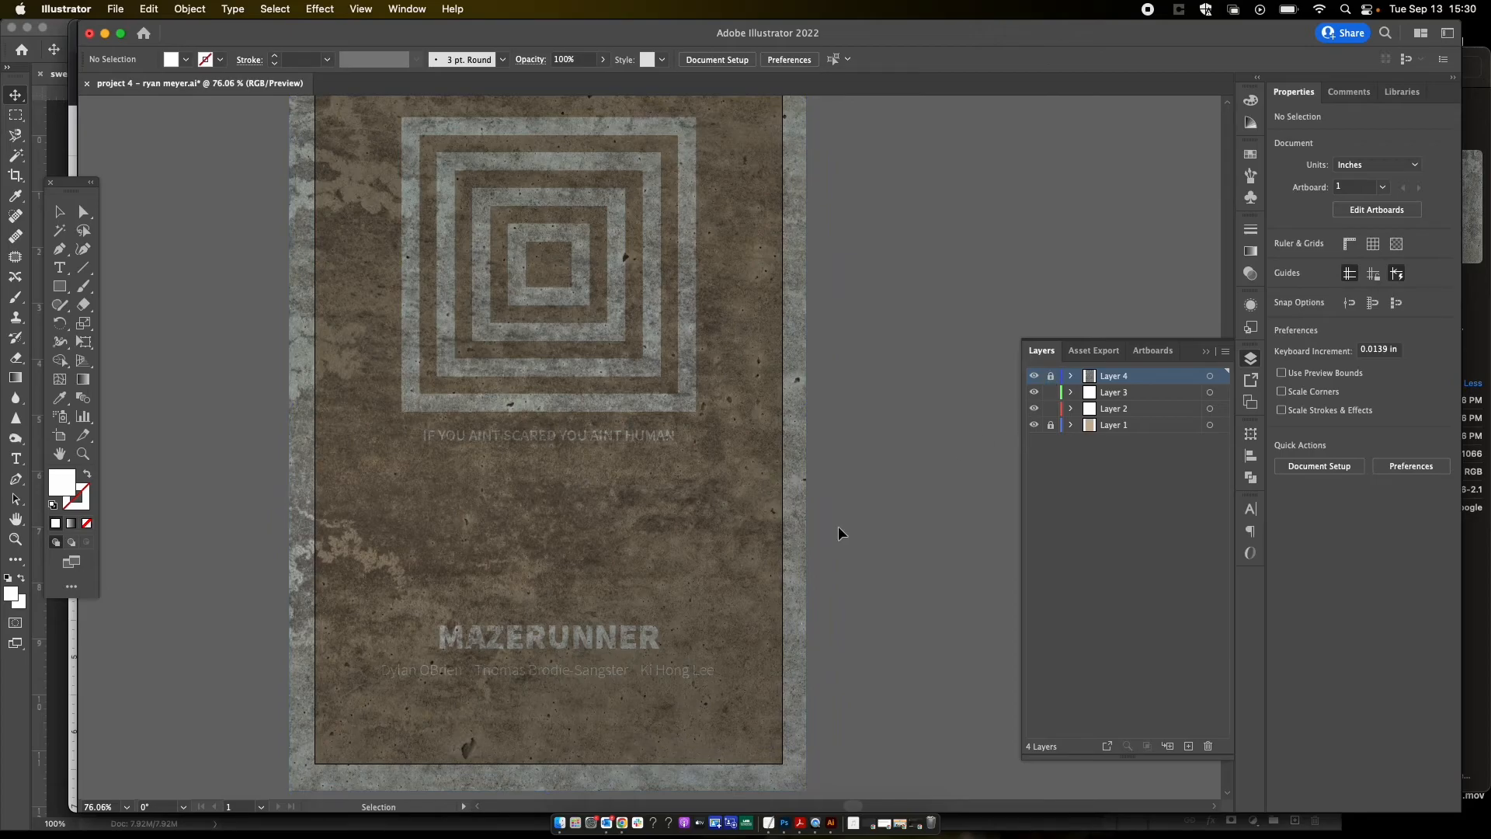
Step: Move the MAZERUNNER title and cast credits from Layer 3 to a new layer above Layer 4, keeping them in place
{"action": "left_click", "coordinate": [365, 716]}
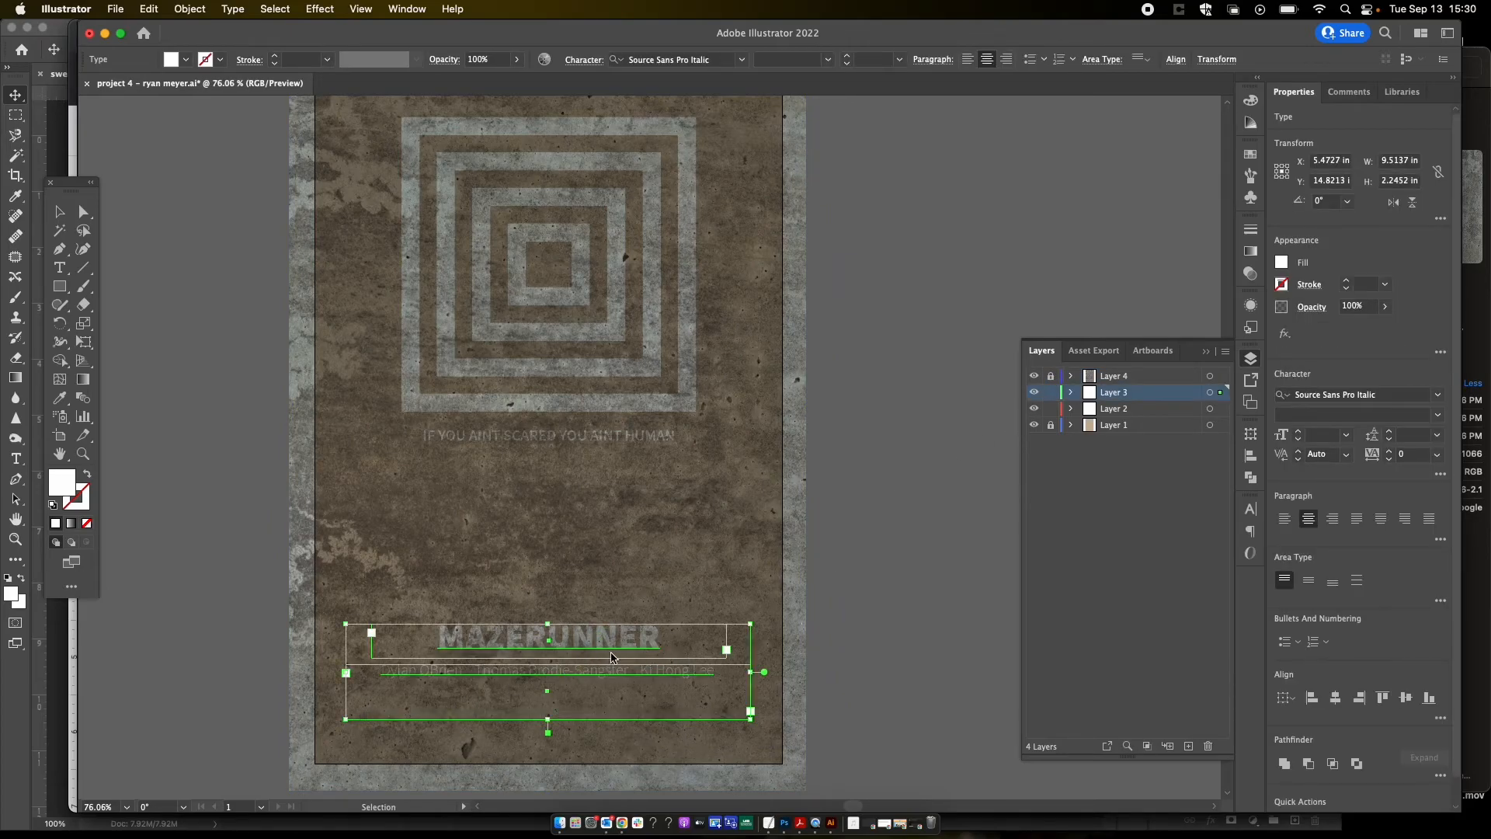
{"action": "key", "text": "Delete"}
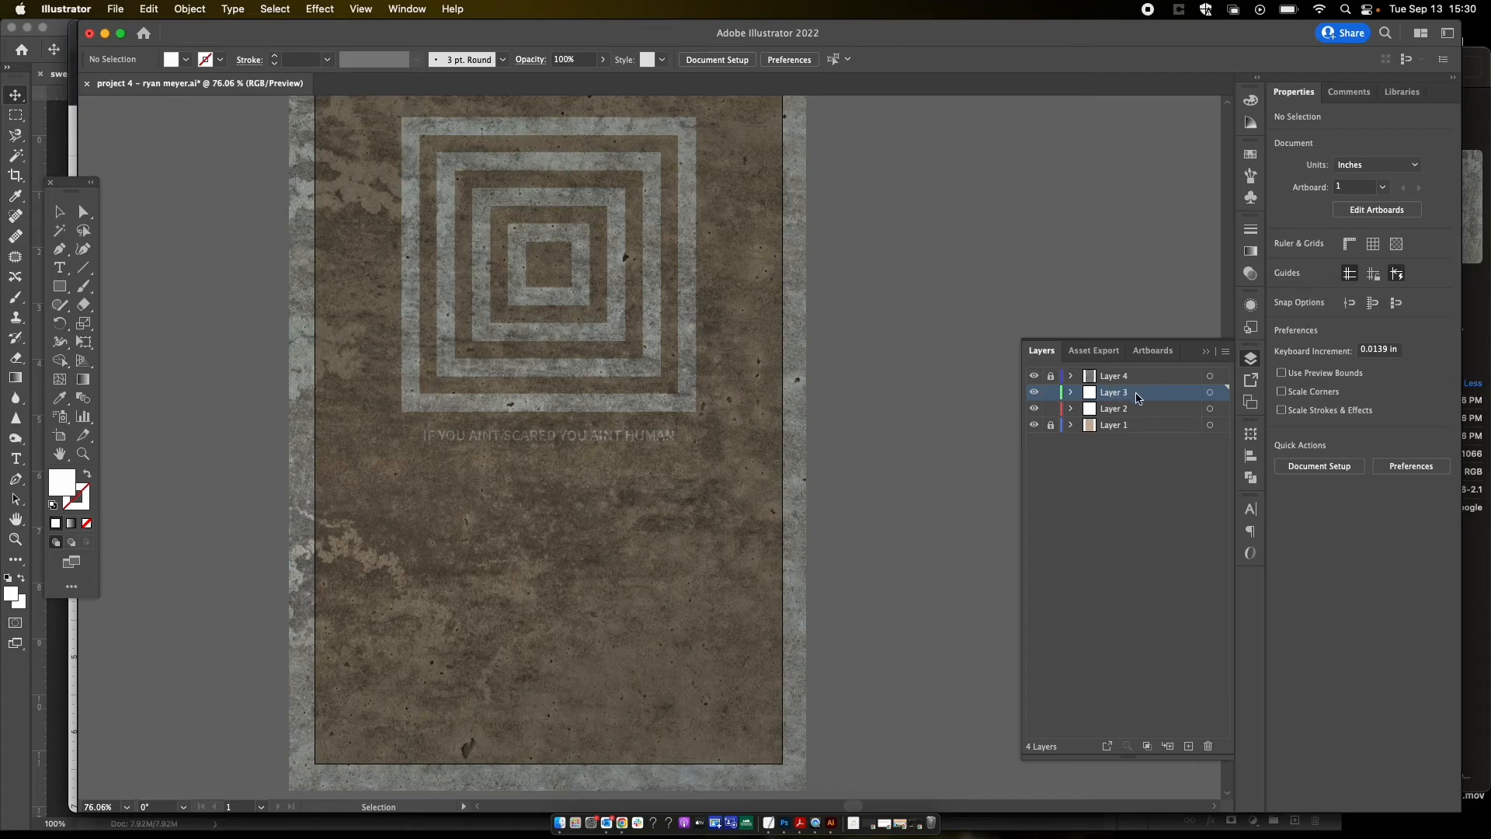
{"action": "left_click", "coordinate": [1125, 375]}
{"action": "left_click", "coordinate": [1188, 745]}
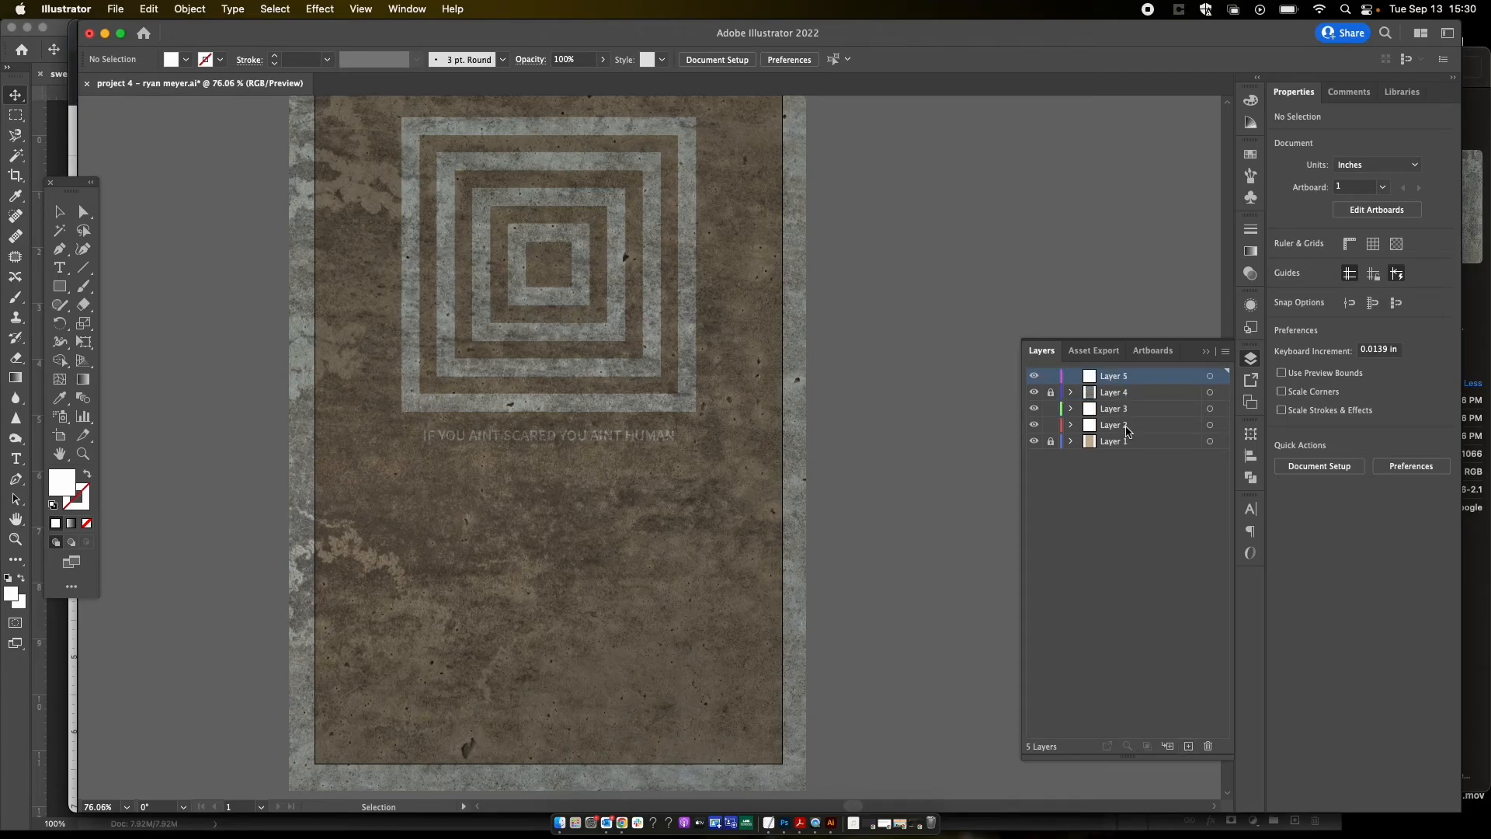
{"action": "key", "text": "super+shift+v"}
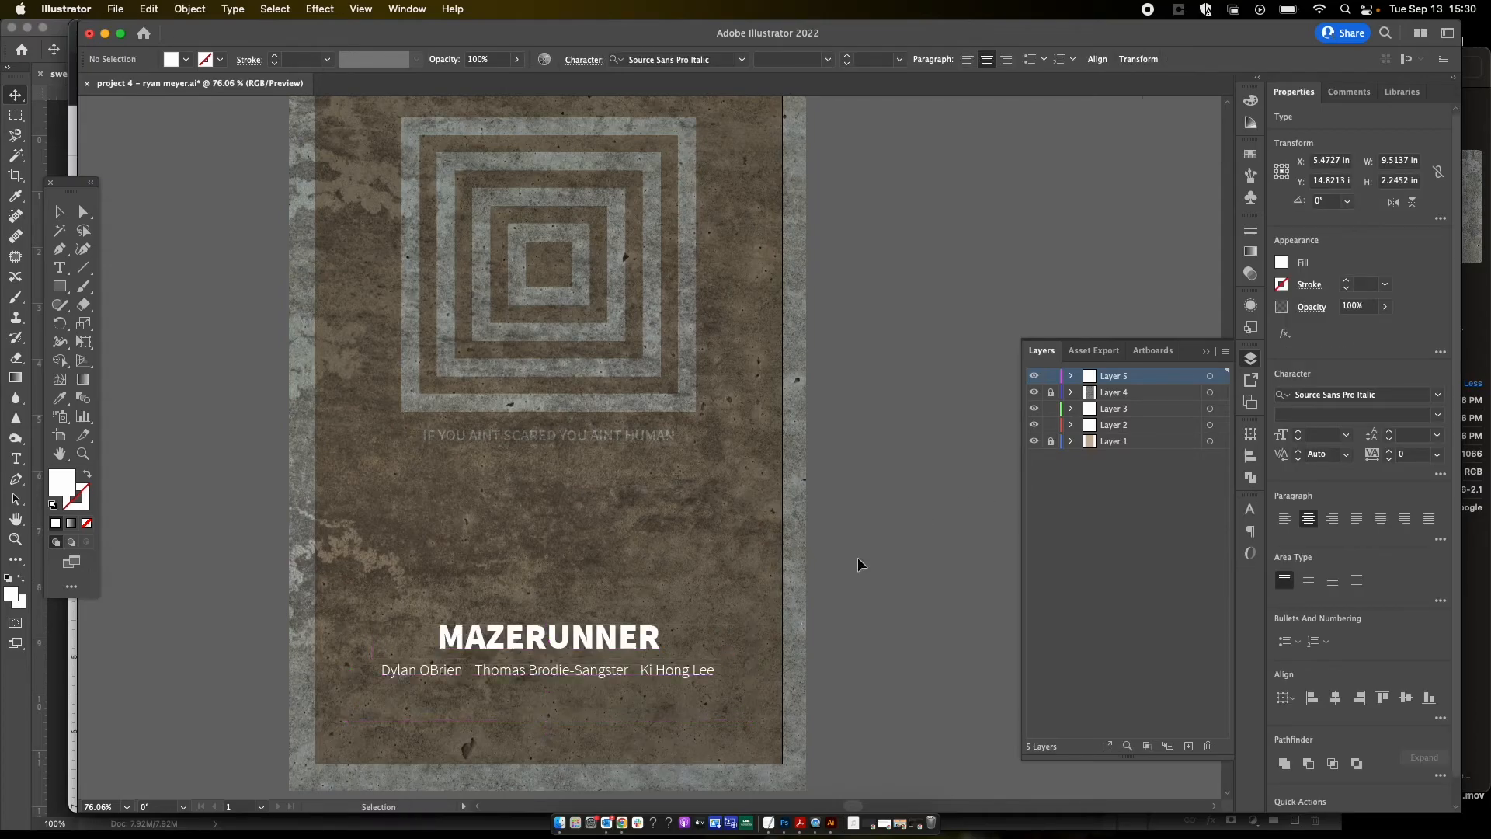
{"action": "left_click", "coordinate": [857, 557]}
{"action": "key", "text": "super+0"}
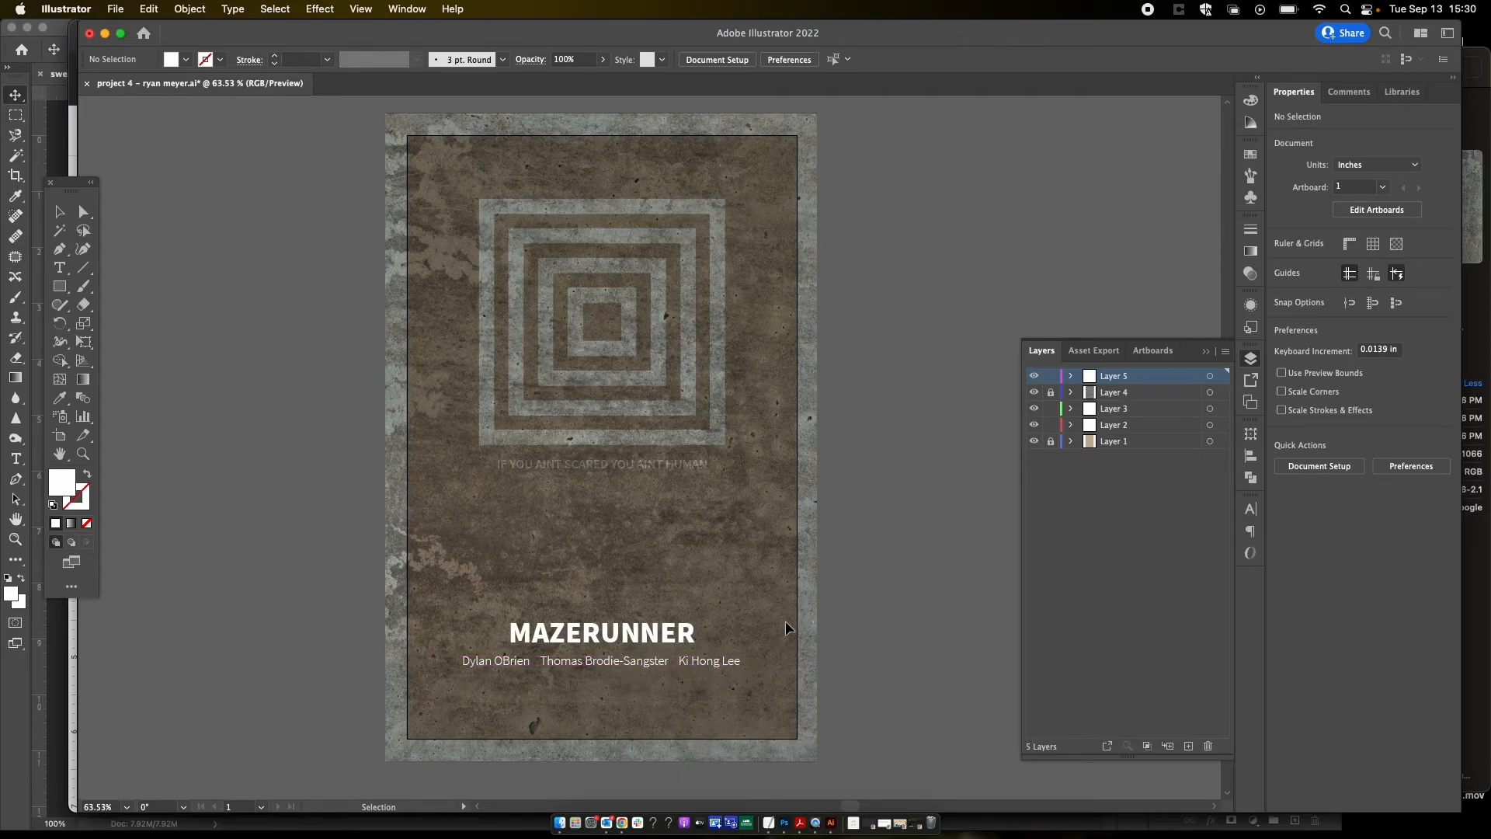
Step: Try the MAZERUNNER title at 67% and 80% opacity, and return it to full opacity
{"action": "left_click", "coordinate": [690, 645]}
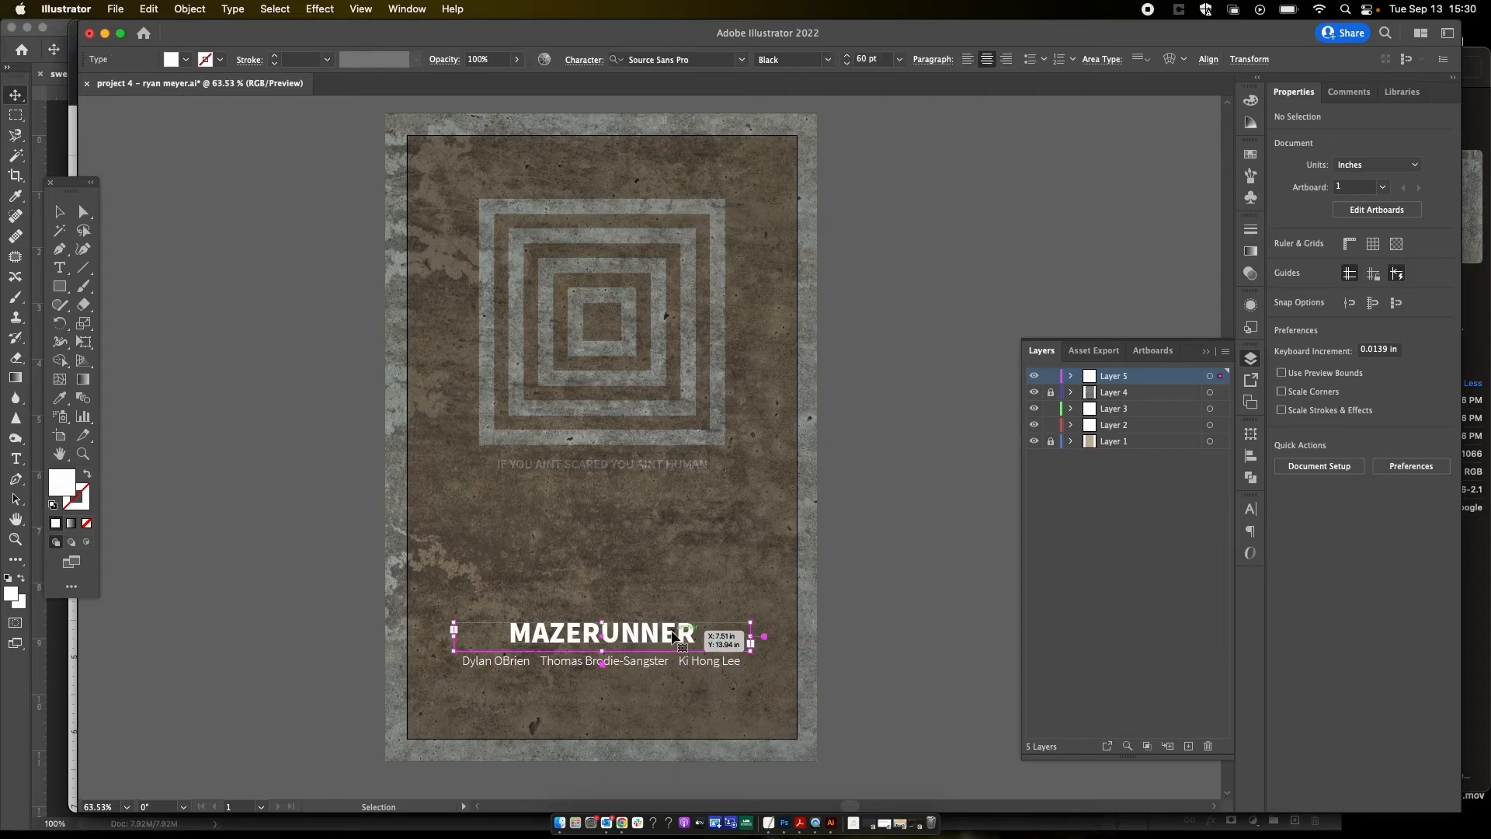
{"action": "left_click", "coordinate": [1250, 273]}
{"action": "left_click", "coordinate": [1216, 247]}
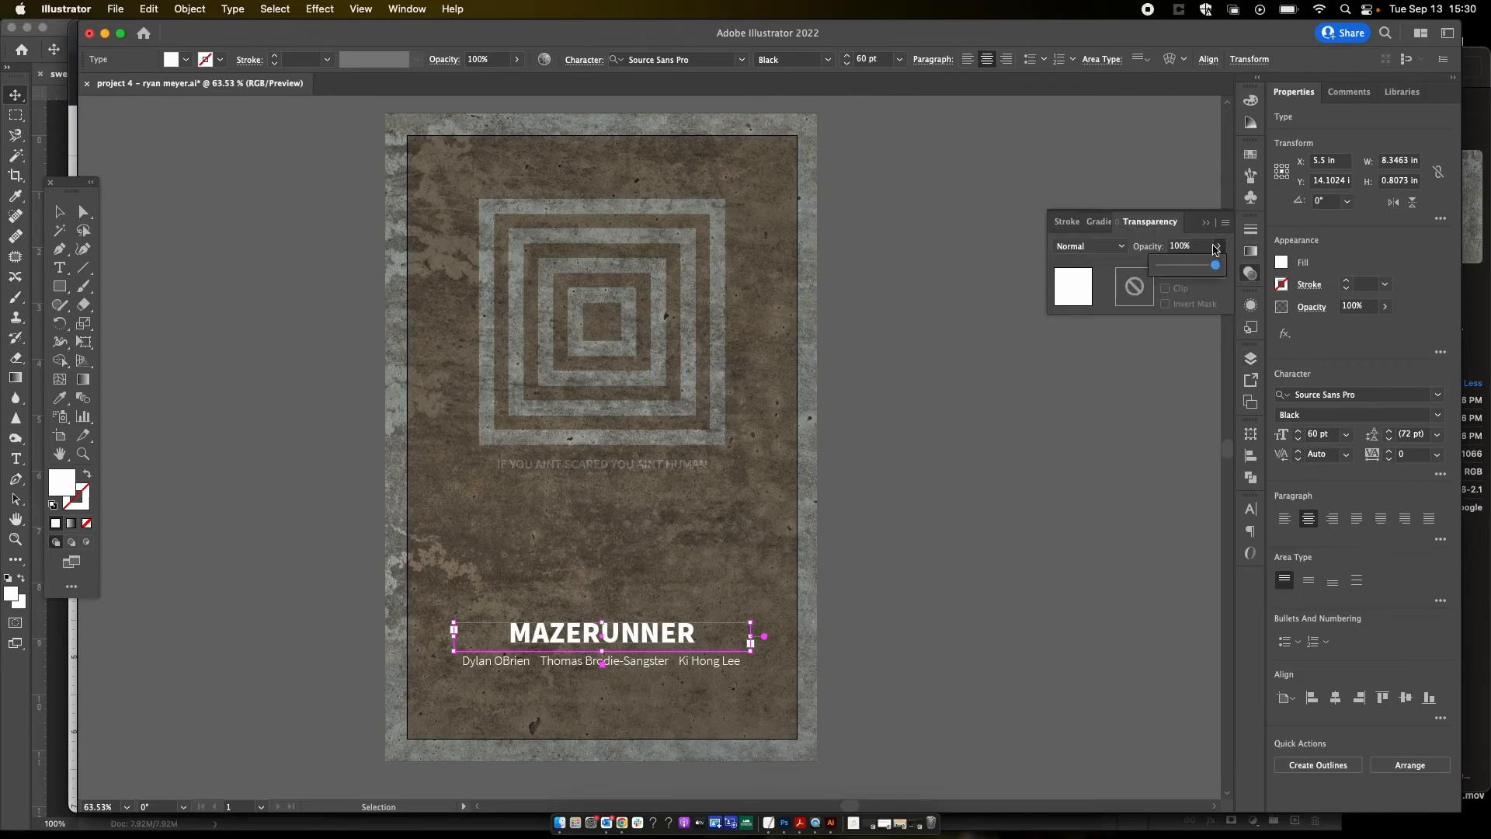
{"action": "left_click_drag", "start_coordinate": [1205, 268], "coordinate": [1198, 267]}
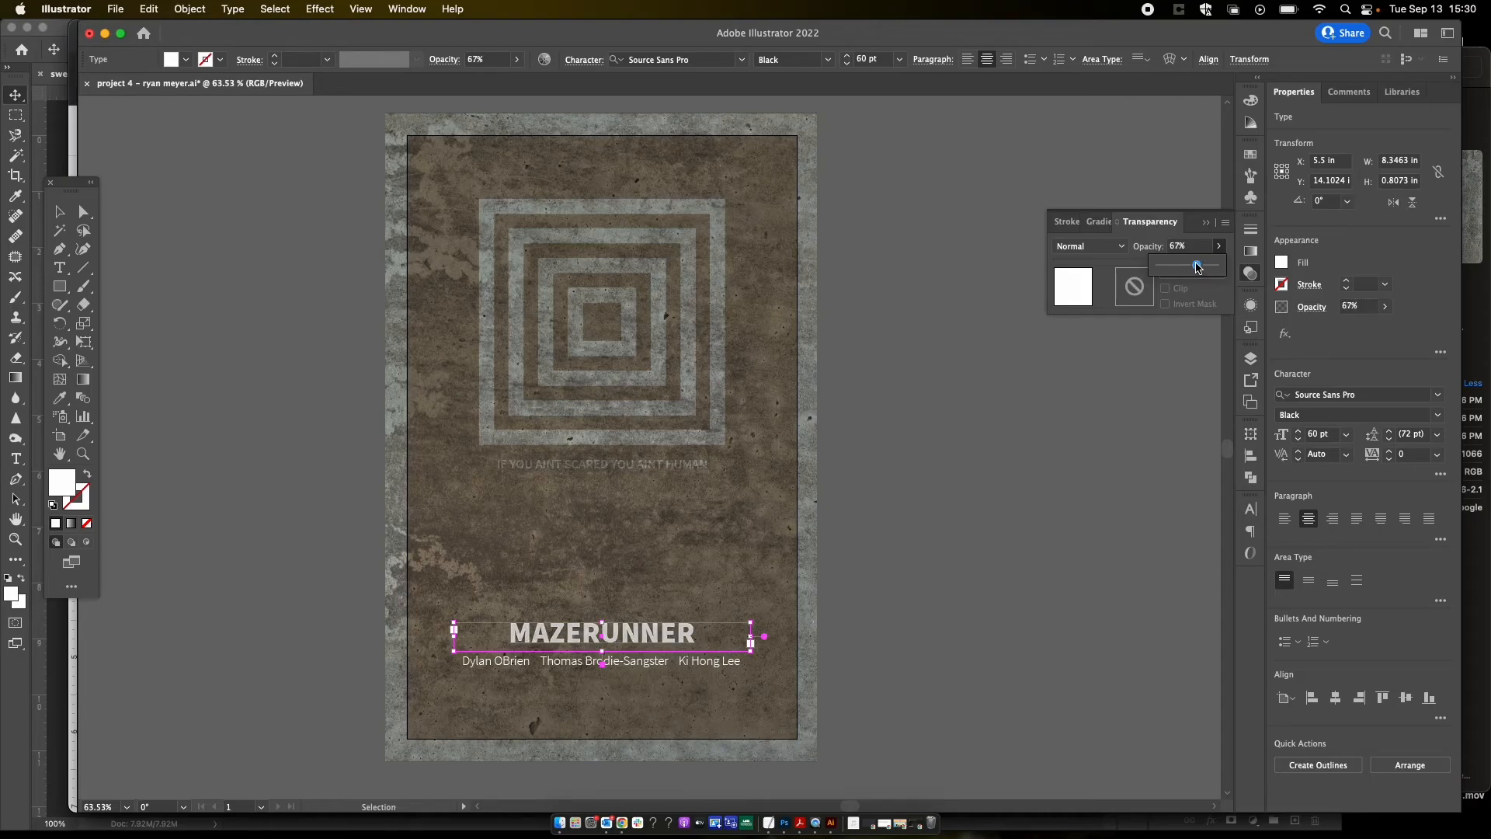
{"action": "left_click", "coordinate": [946, 605]}
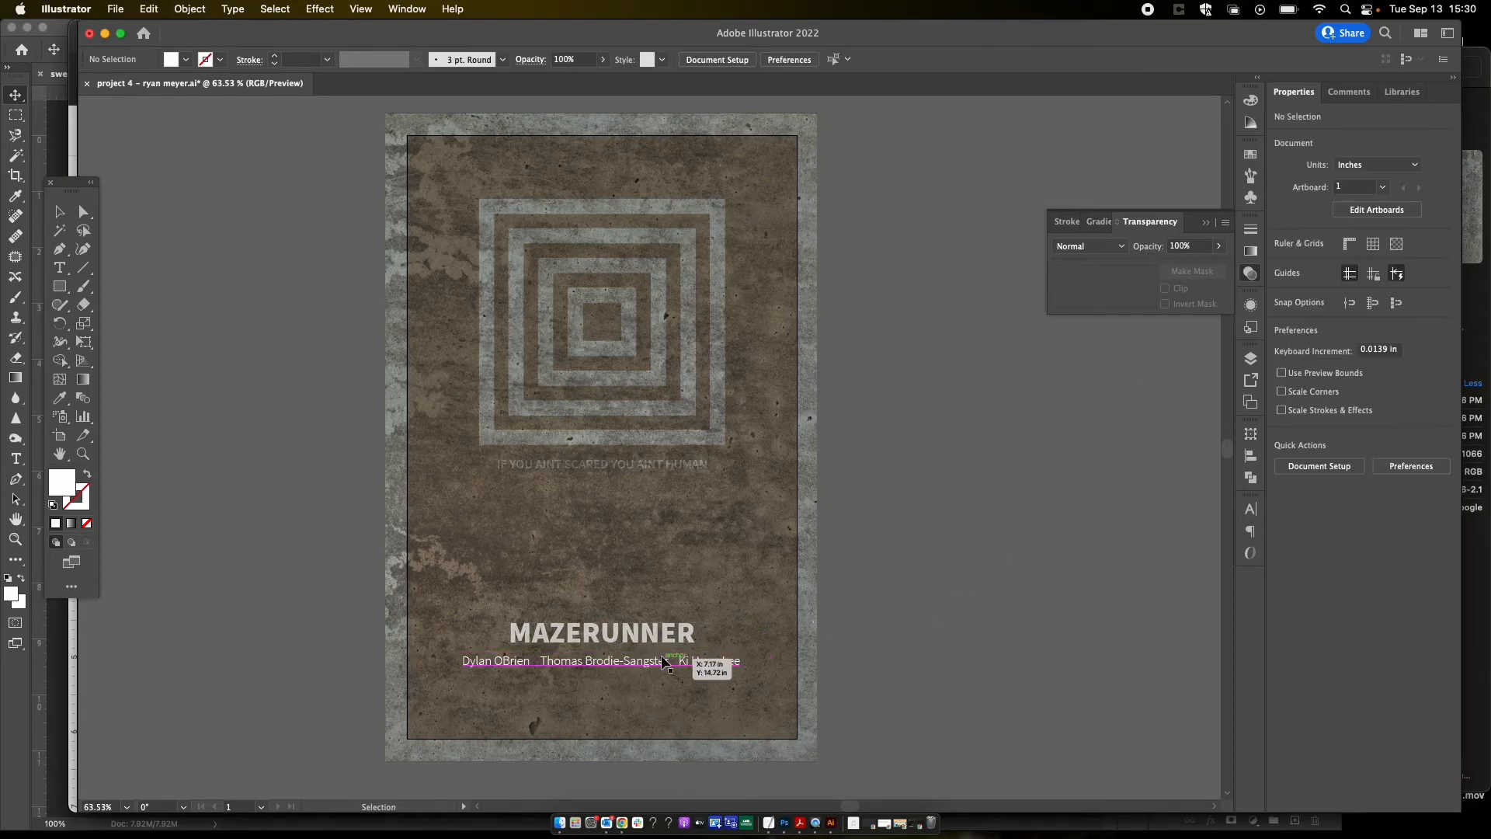
{"action": "scroll", "coordinate": [576, 637], "scroll_direction": "up", "scroll_amount": 15}
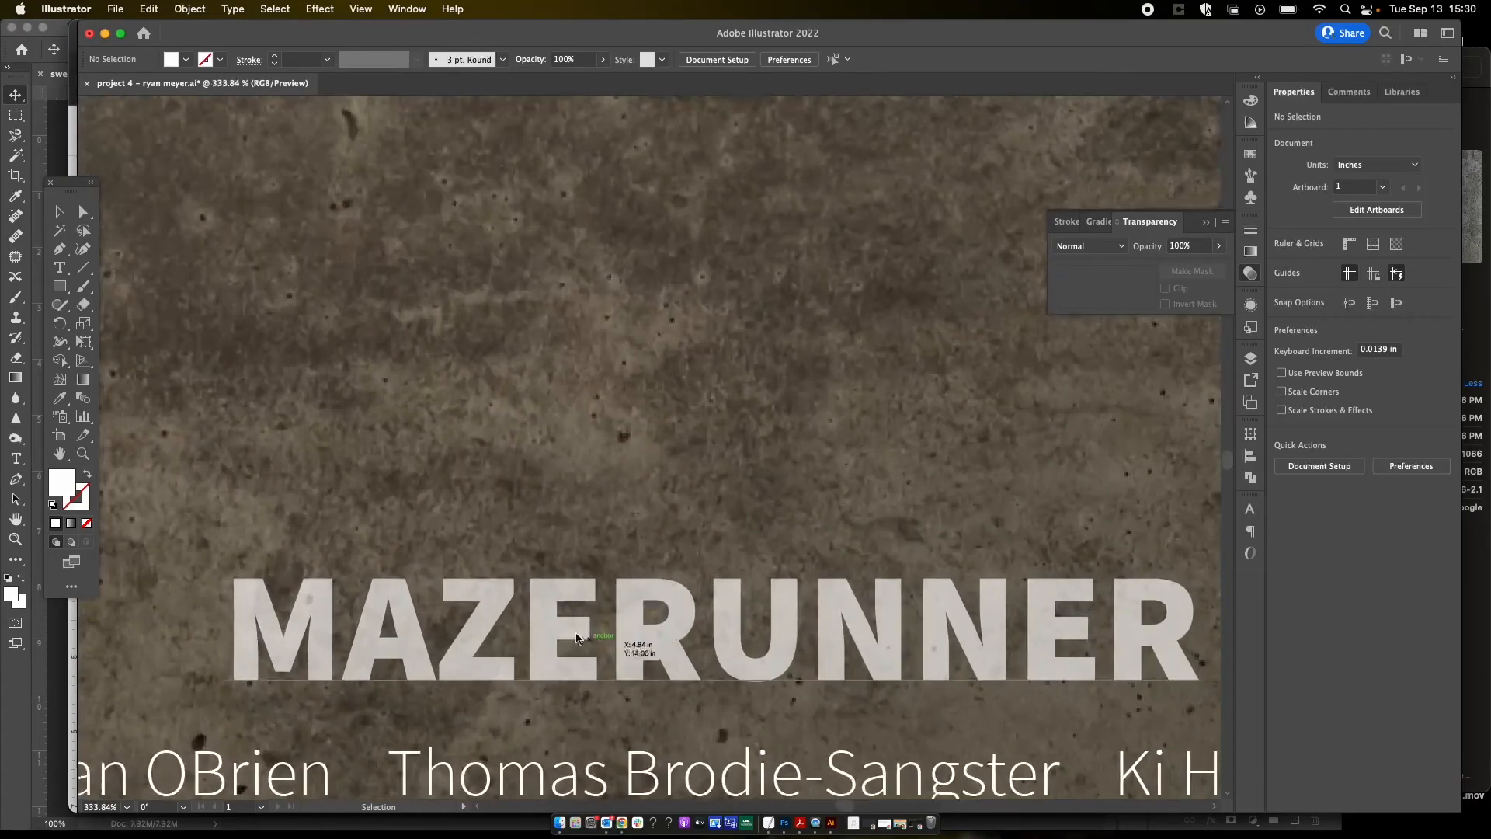
{"action": "scroll", "coordinate": [569, 650], "scroll_direction": "down", "scroll_amount": 15}
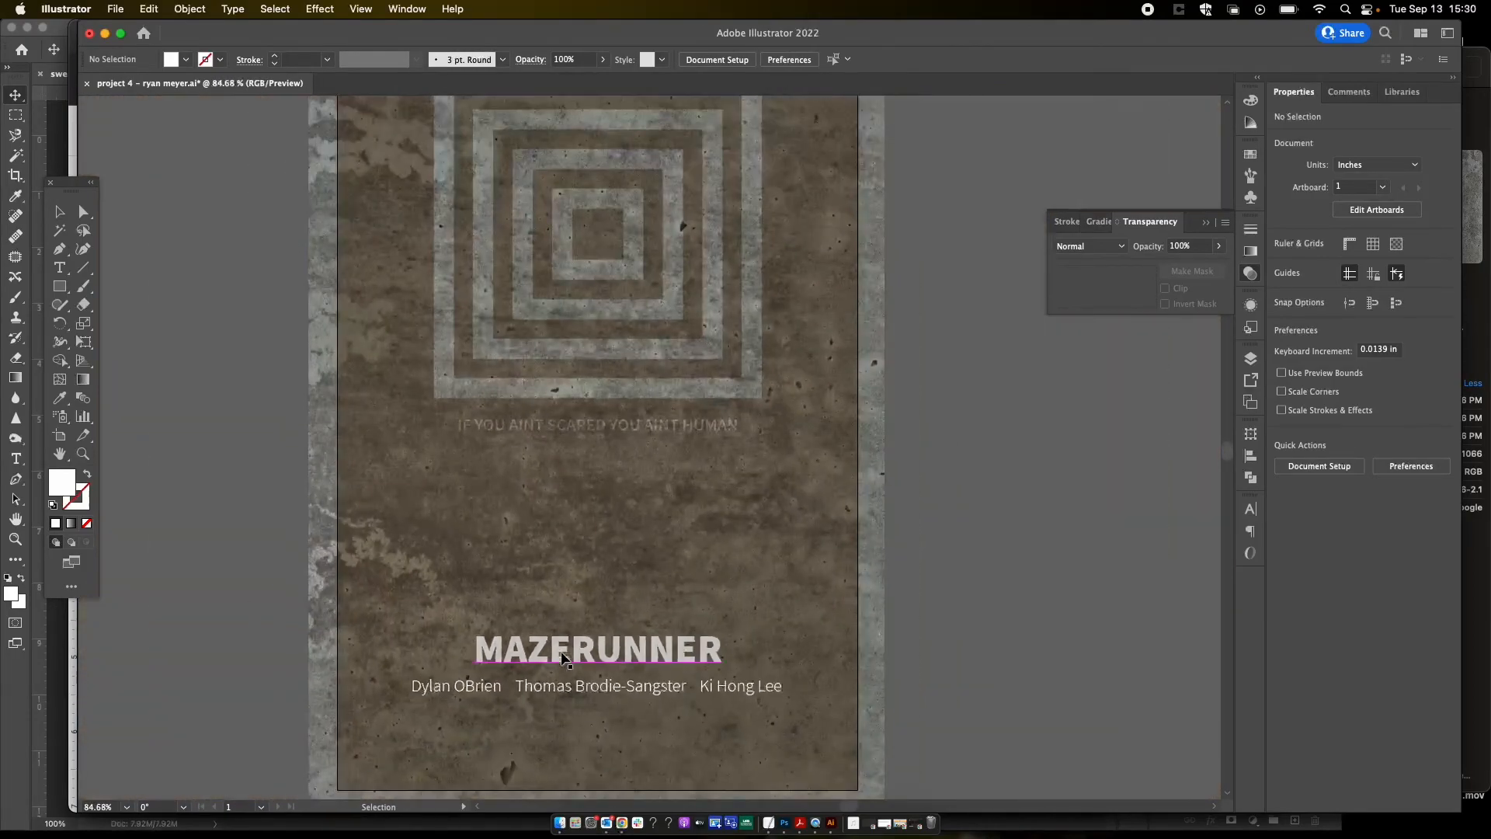
{"action": "left_click", "coordinate": [586, 650]}
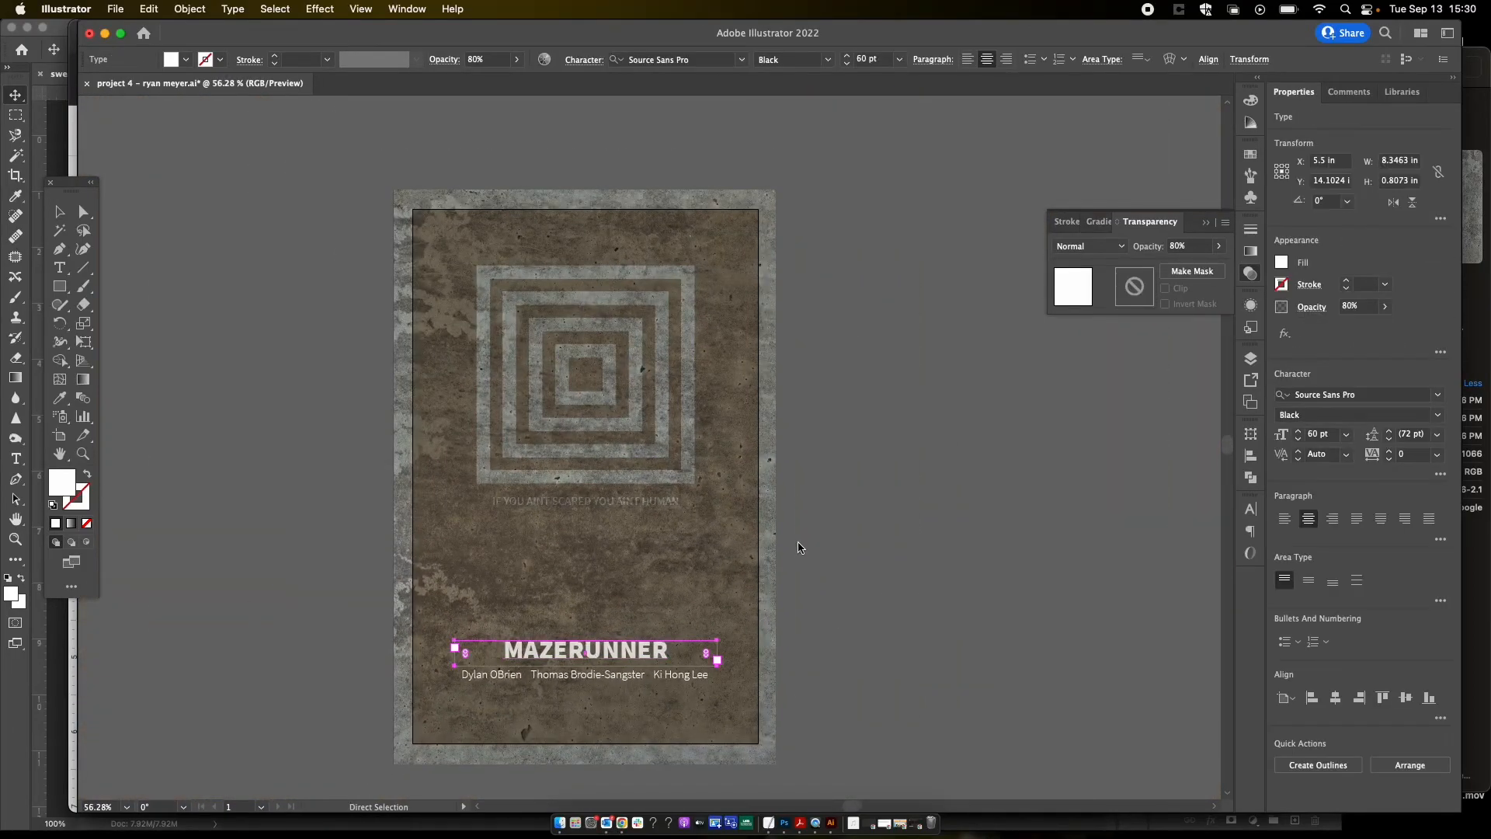
{"action": "left_click", "coordinate": [890, 531]}
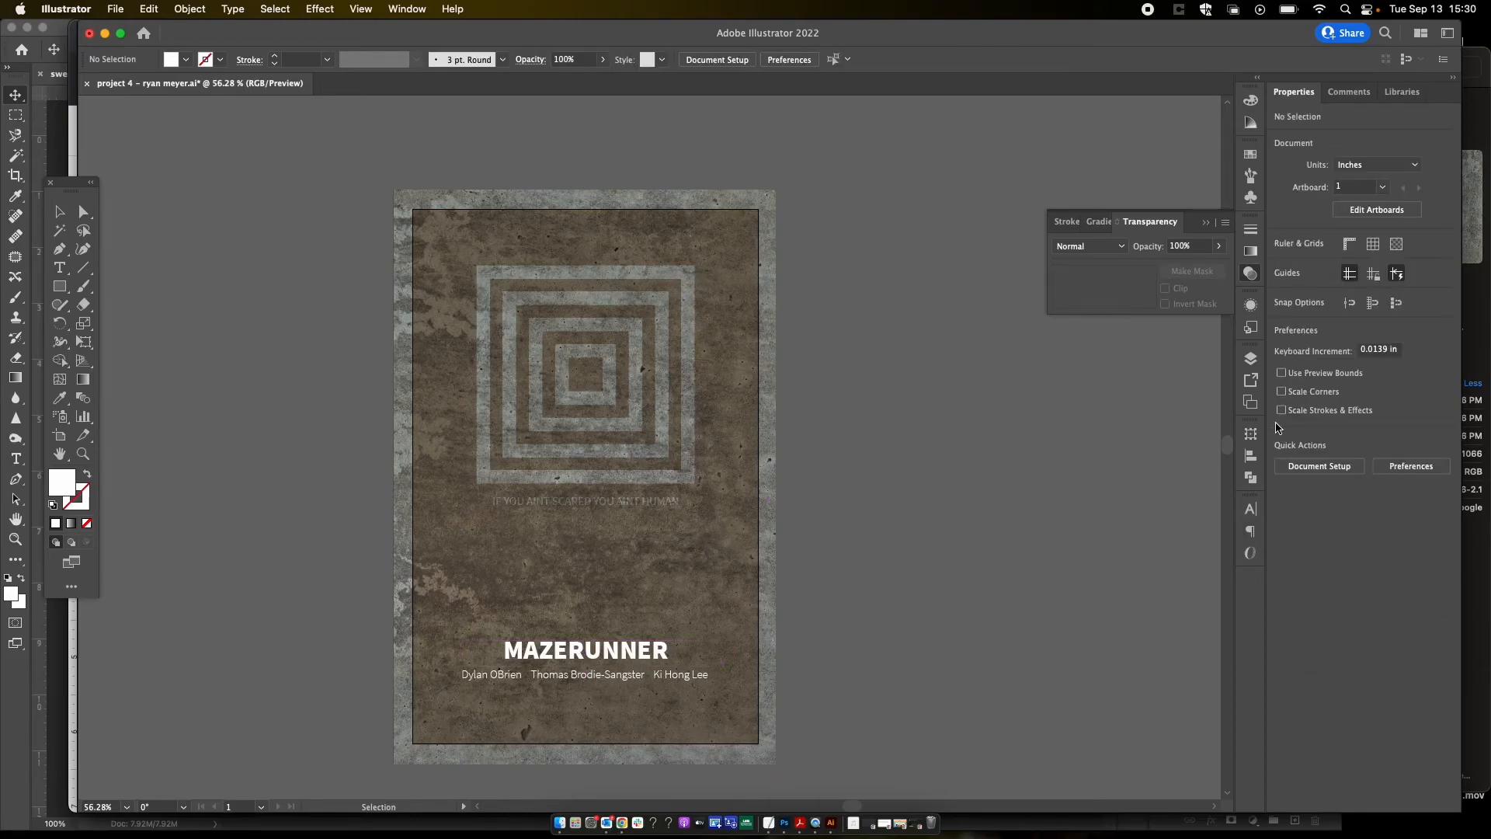
Step: Unlock Layer 4 and switch the concrete texture's blending mode from Multiply to Screen
{"action": "left_click", "coordinate": [1251, 361]}
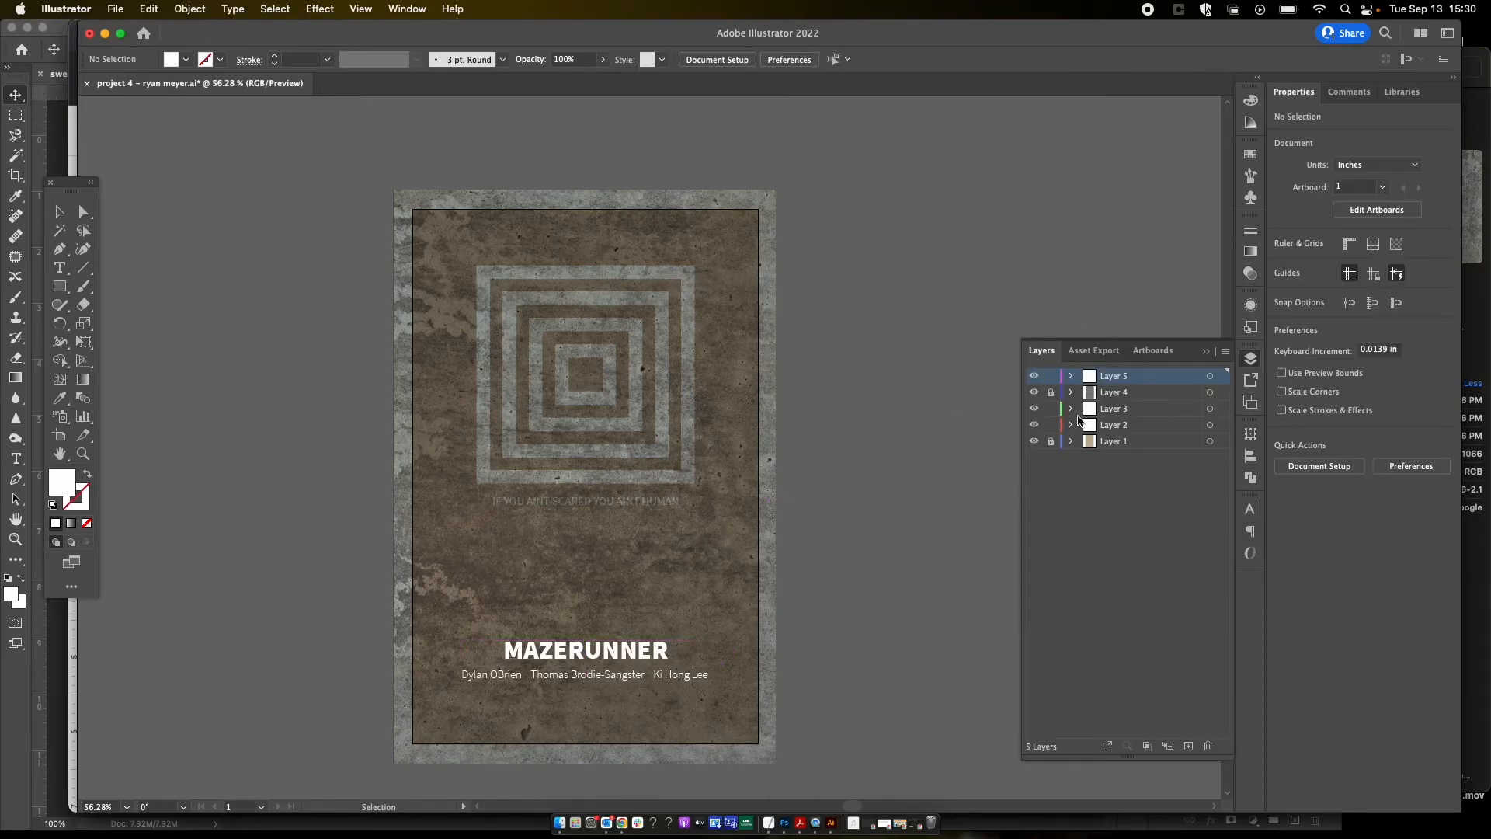
{"action": "left_click", "coordinate": [667, 491]}
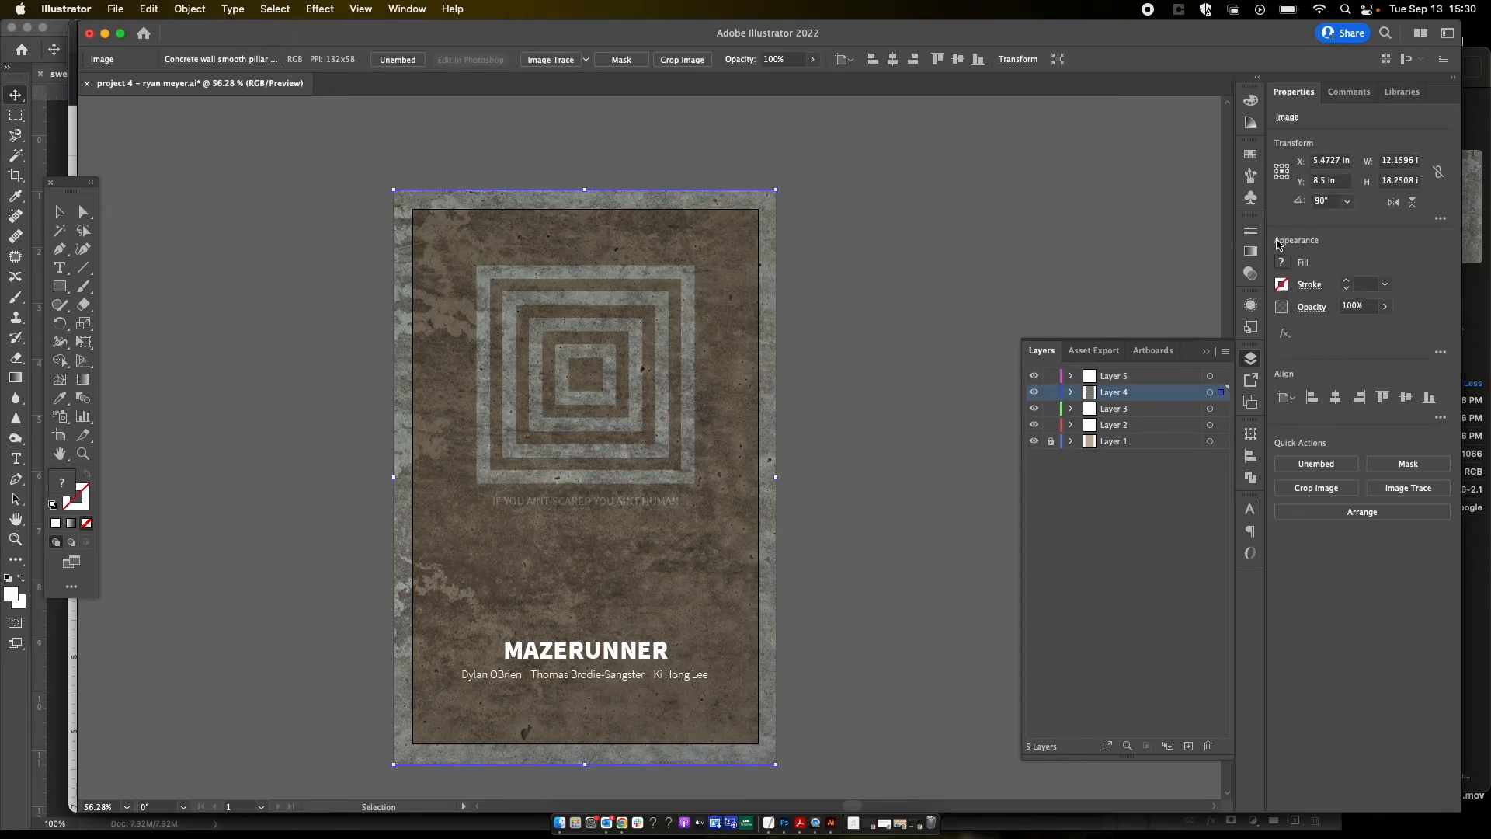
{"action": "left_click", "coordinate": [1250, 274]}
{"action": "left_click", "coordinate": [1102, 246]}
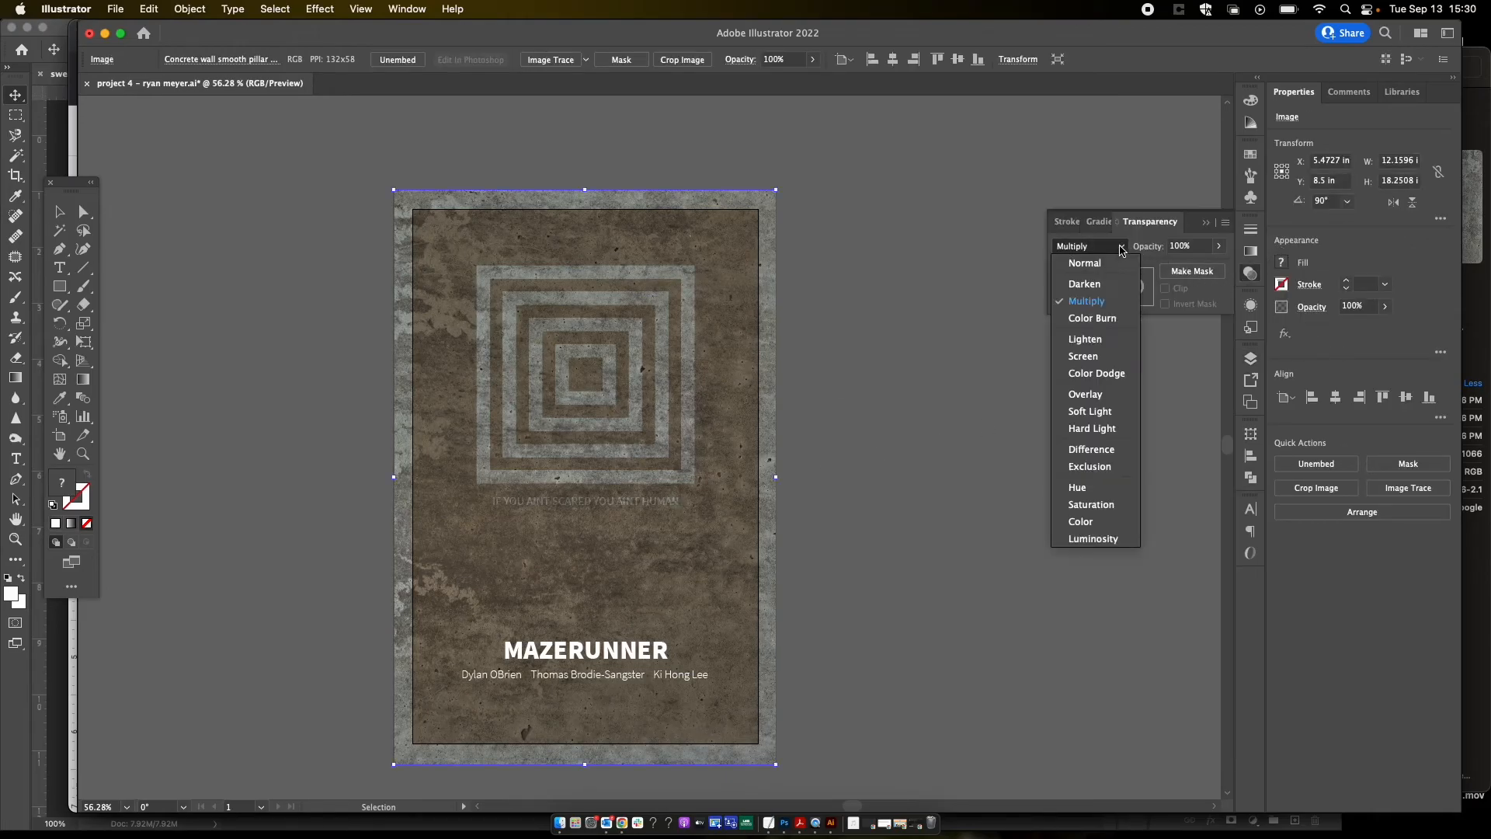
{"action": "left_click", "coordinate": [1083, 355]}
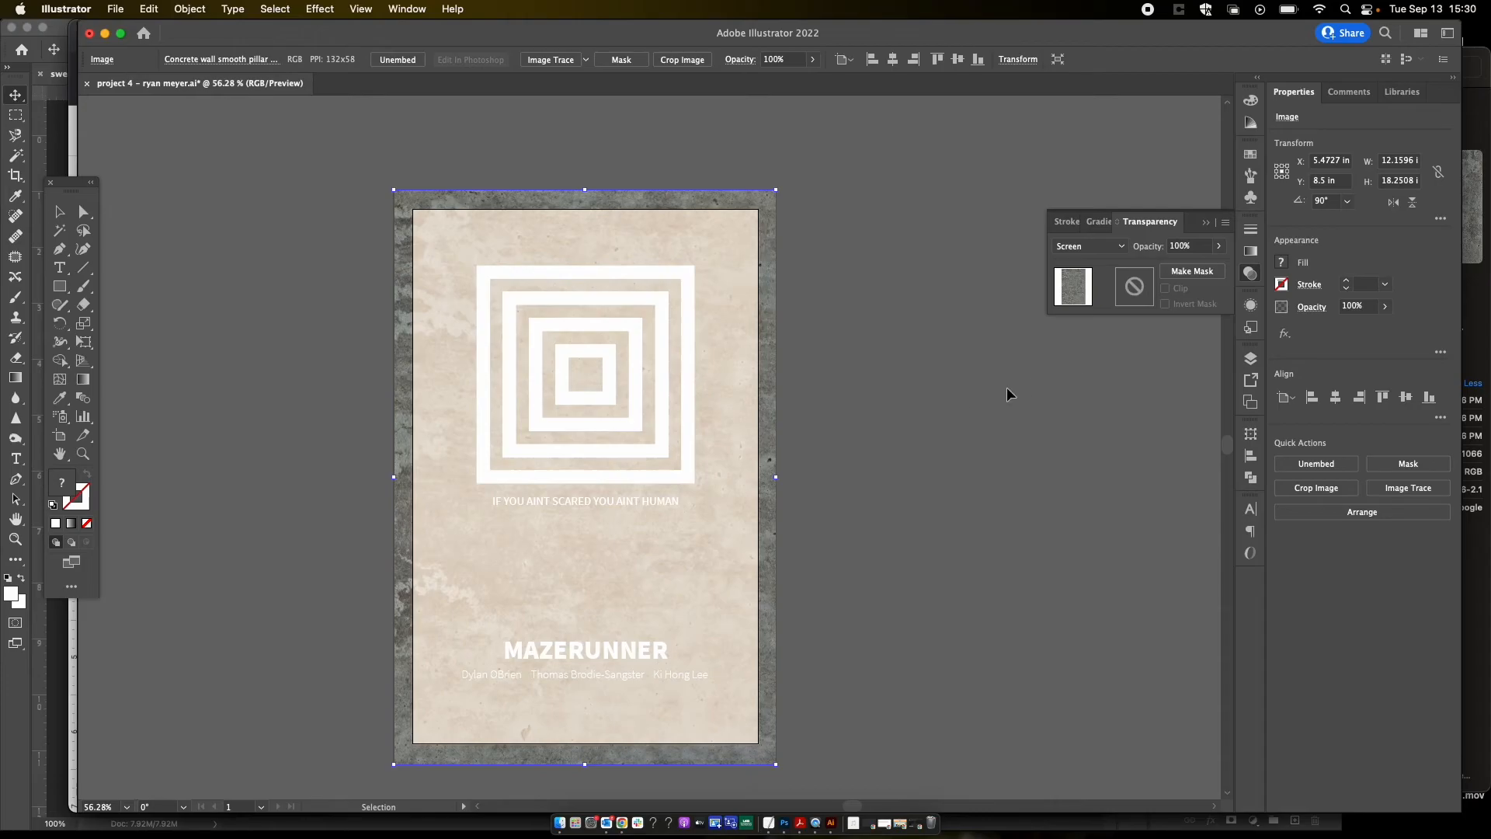
{"action": "left_click", "coordinate": [880, 444]}
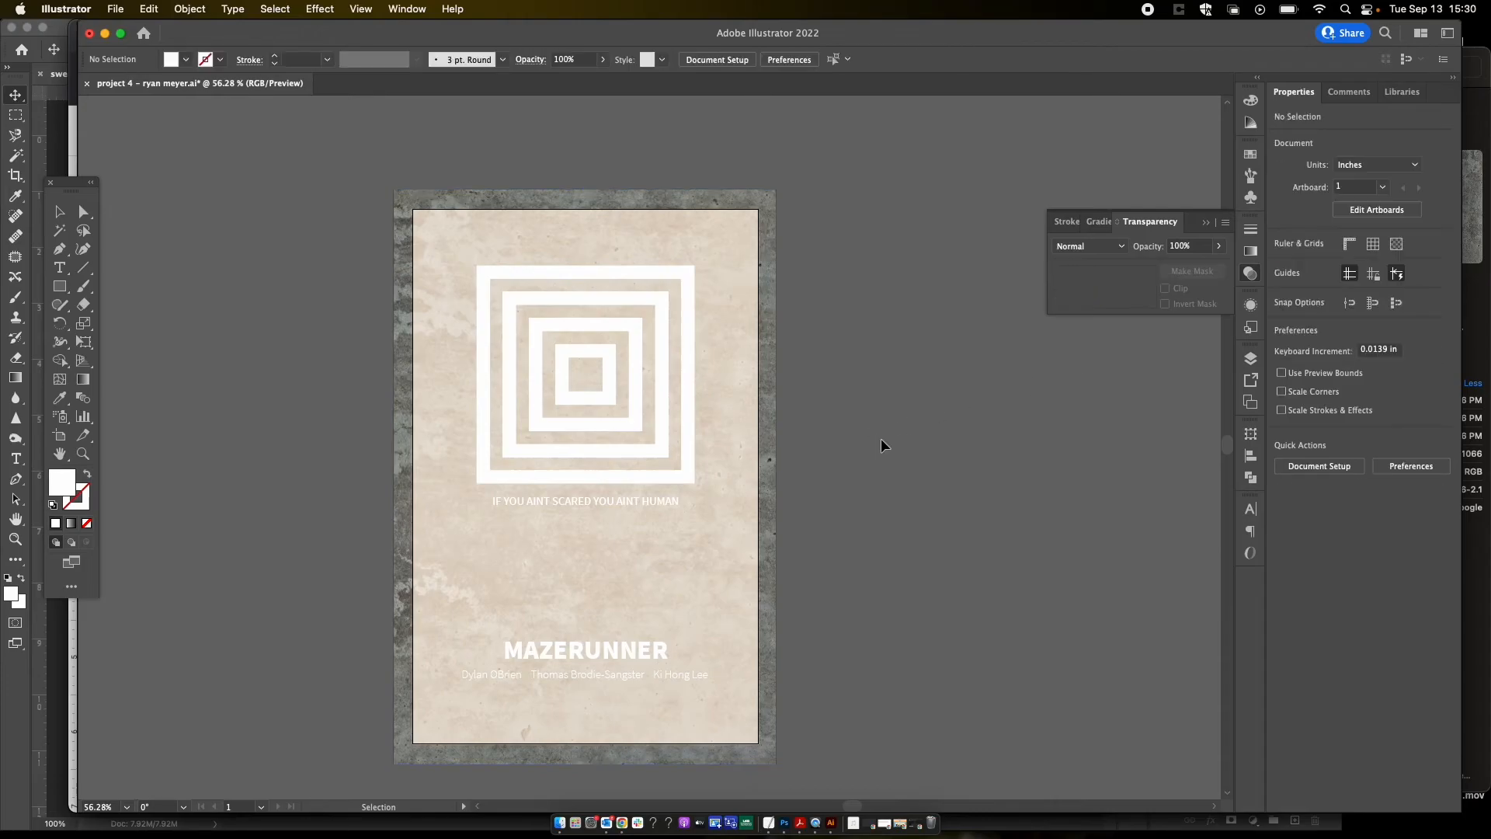
Step: Change the concrete texture's blending mode to Overlay and lower its opacity to 72%
{"action": "left_click", "coordinate": [1109, 256]}
{"action": "left_click", "coordinate": [1096, 394]}
{"action": "left_click", "coordinate": [639, 515]}
{"action": "left_click", "coordinate": [1089, 246]}
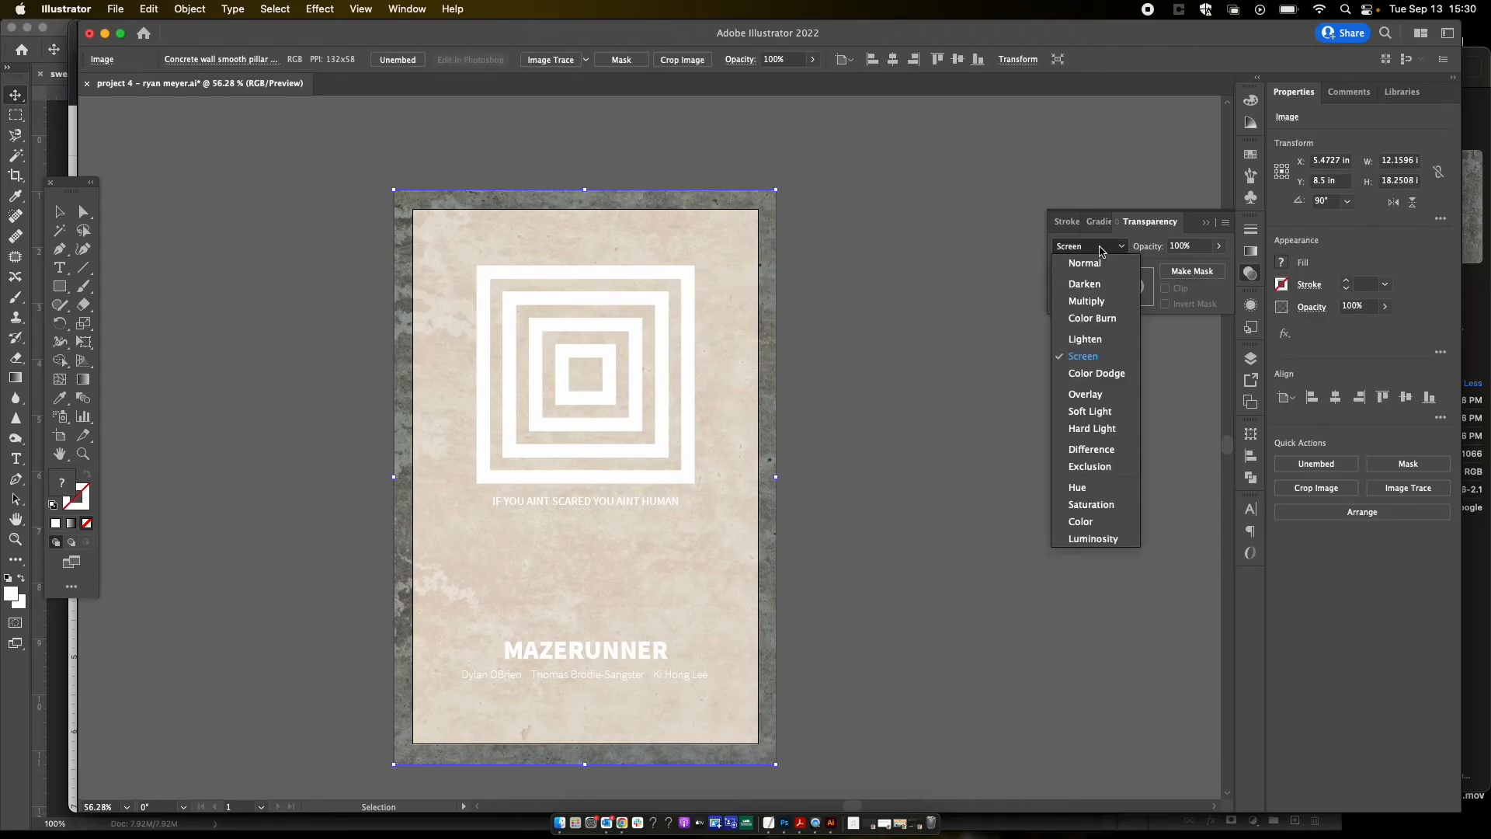
{"action": "left_click", "coordinate": [1095, 394]}
{"action": "left_click", "coordinate": [1216, 247]}
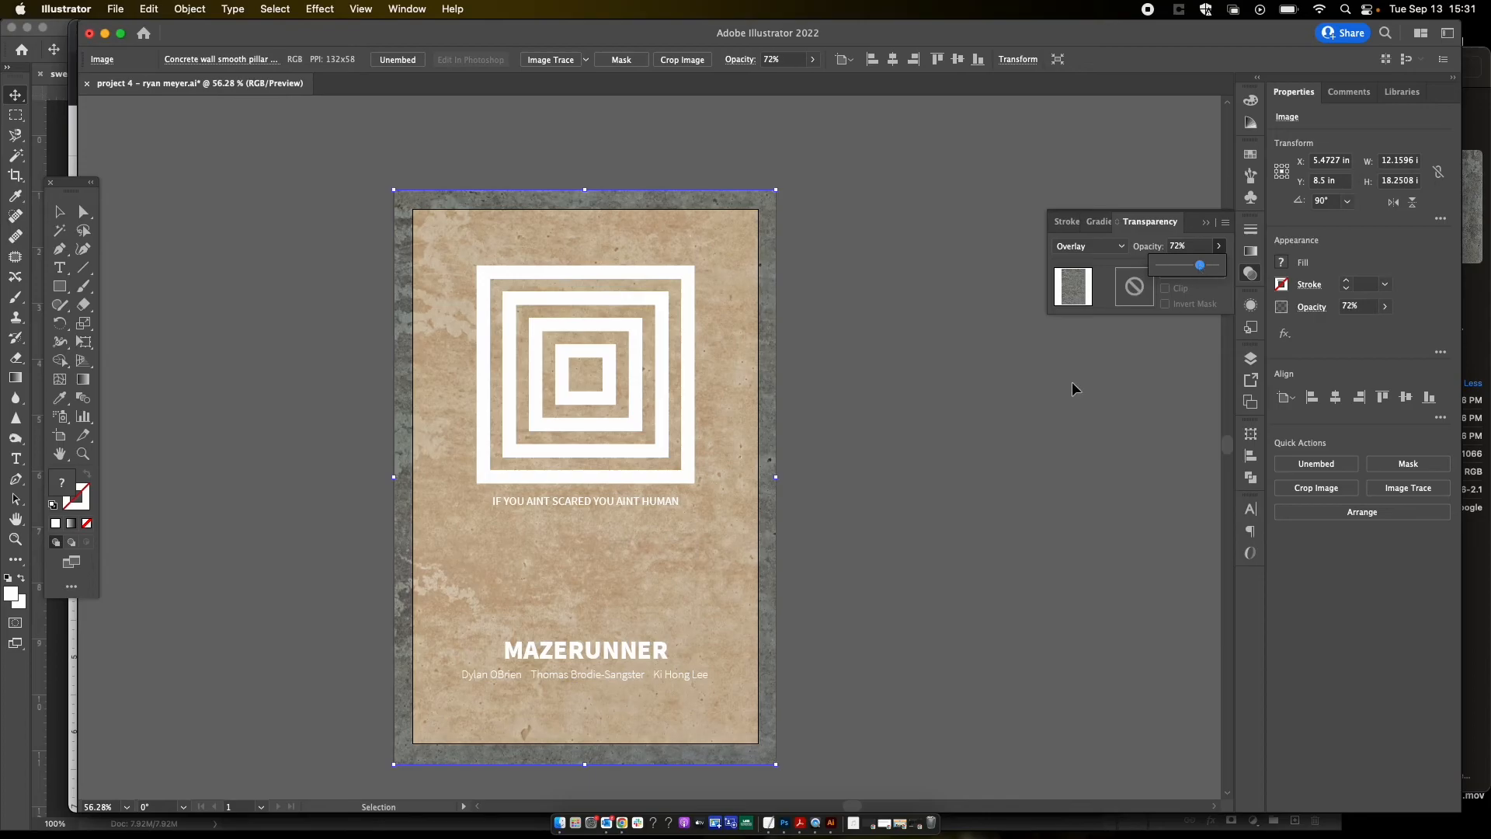
{"action": "left_click", "coordinate": [946, 483]}
{"action": "scroll", "coordinate": [844, 551], "scroll_direction": "up", "scroll_amount": 3}
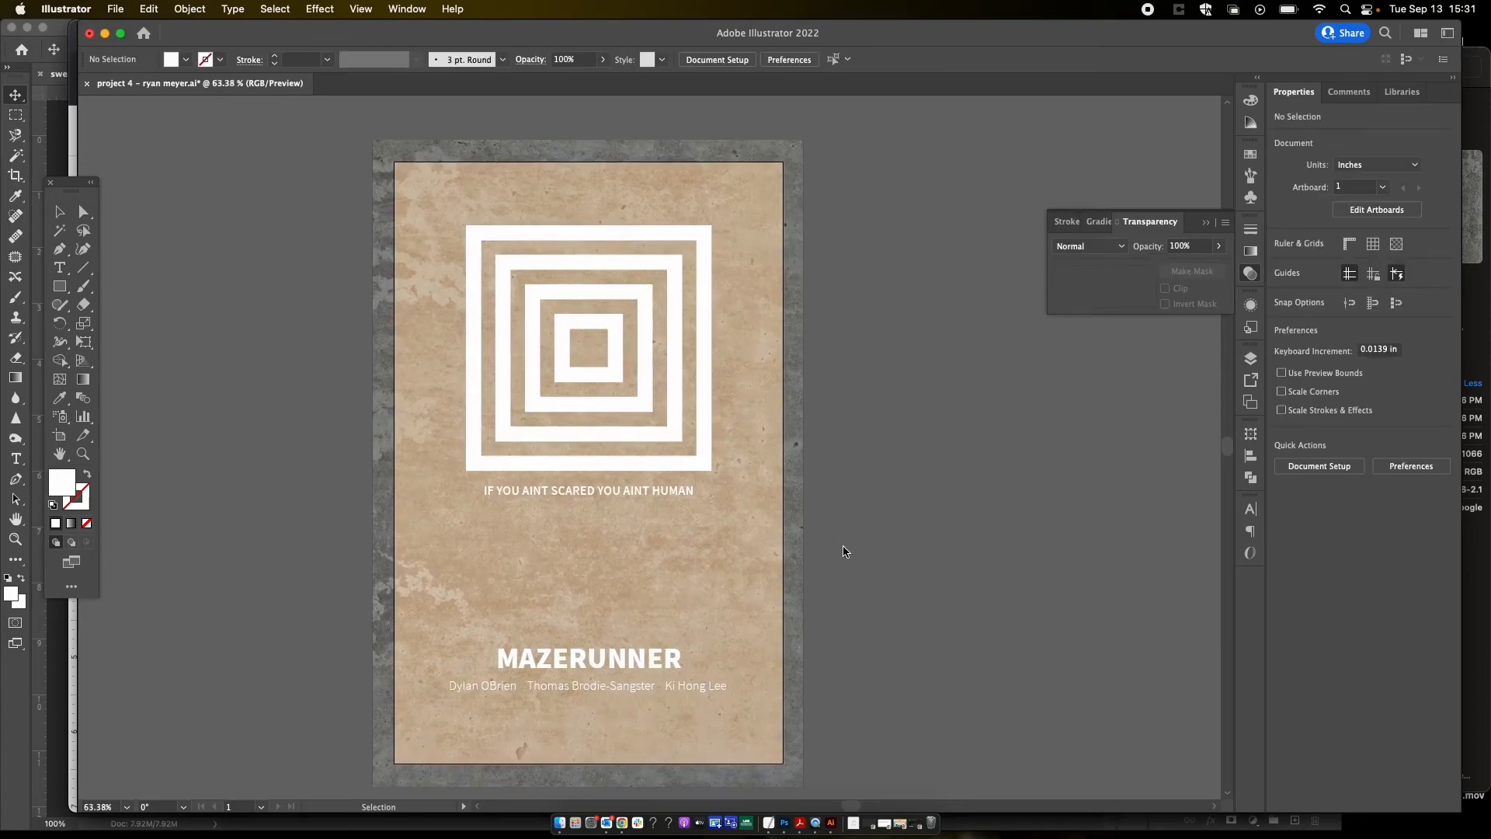
{"action": "scroll", "coordinate": [778, 547], "scroll_direction": "down", "scroll_amount": 2}
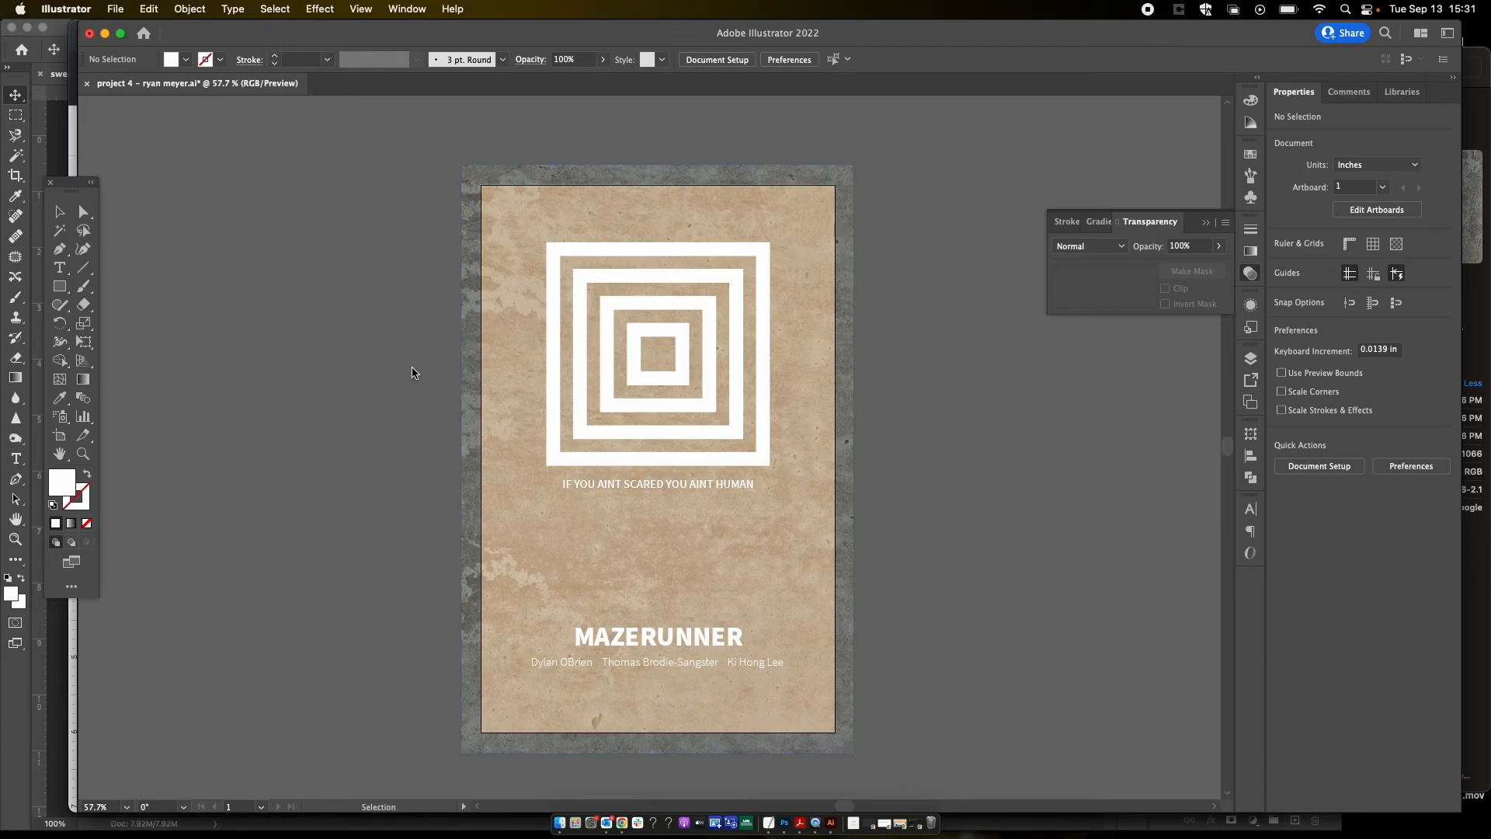
{"action": "scroll", "coordinate": [413, 368], "scroll_direction": "right", "scroll_amount": 3}
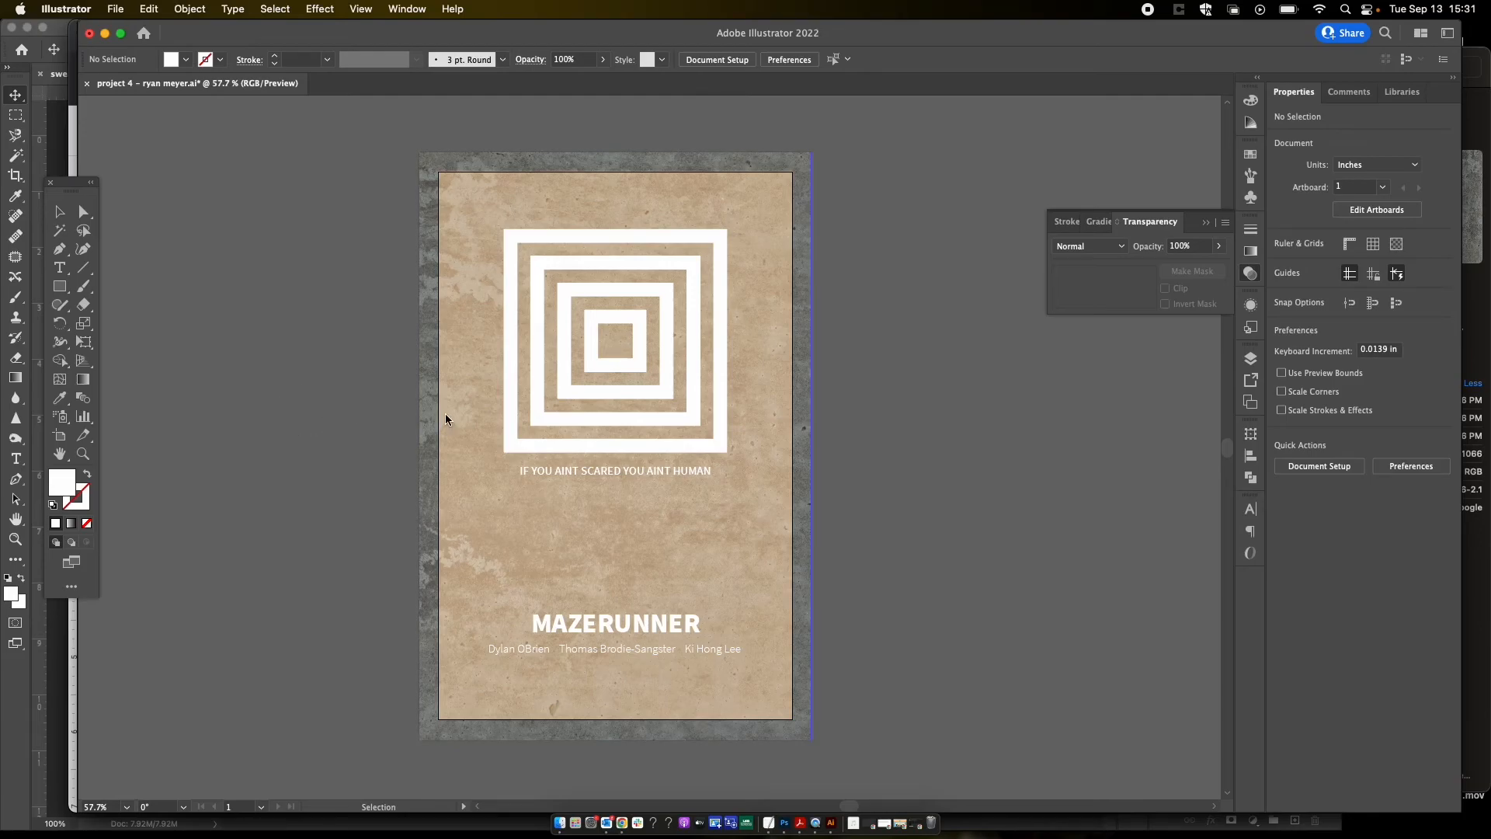
{"action": "scroll", "coordinate": [446, 418], "scroll_direction": "up", "scroll_amount": 3}
{"action": "scroll", "coordinate": [446, 421], "scroll_direction": "down", "scroll_amount": 3}
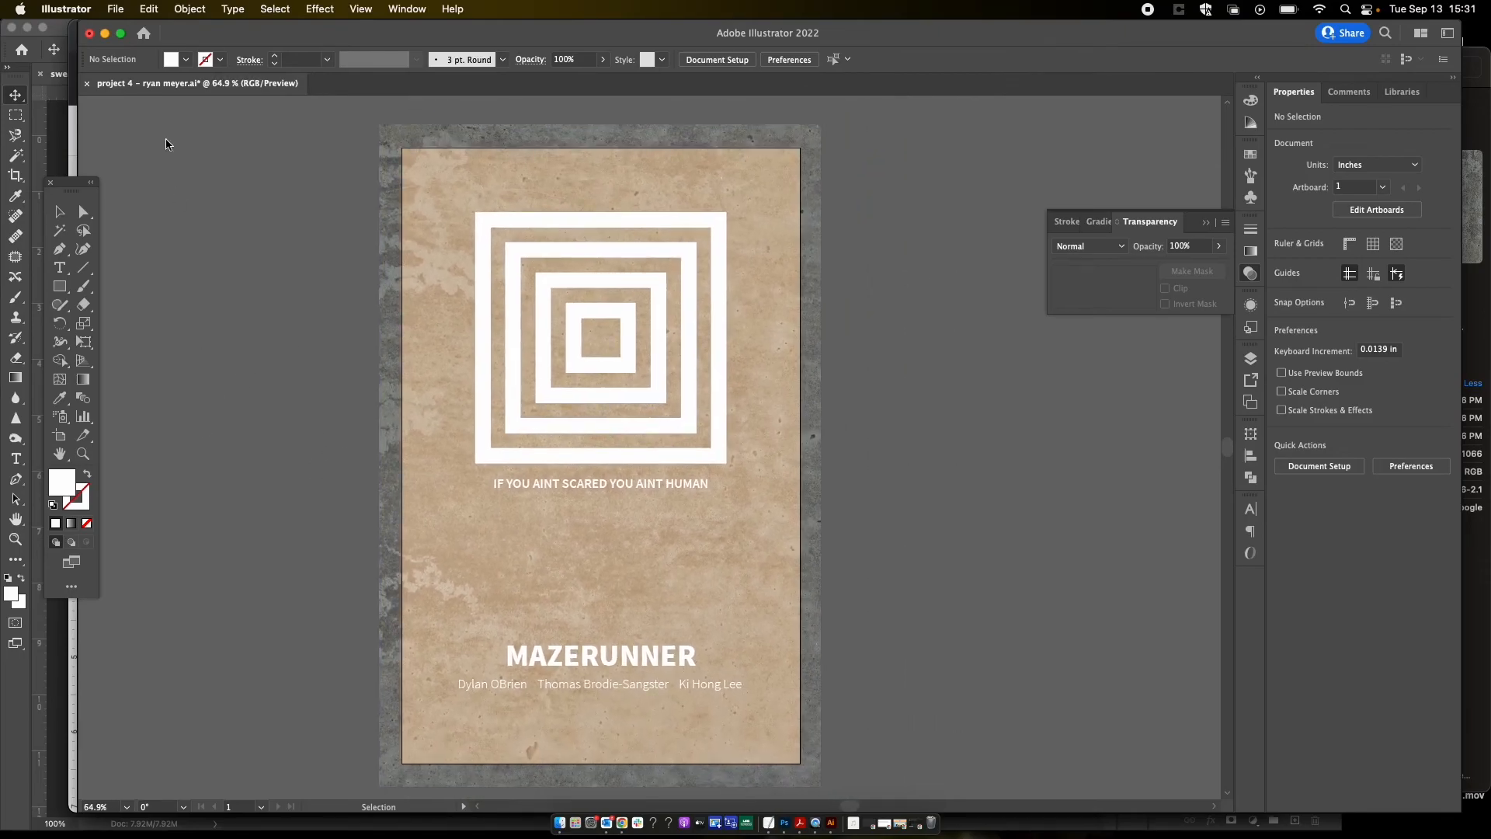
Step: Begin saving a copy of the poster and create a folder named exports inside the project 4 folder
{"action": "left_click", "coordinate": [113, 9]}
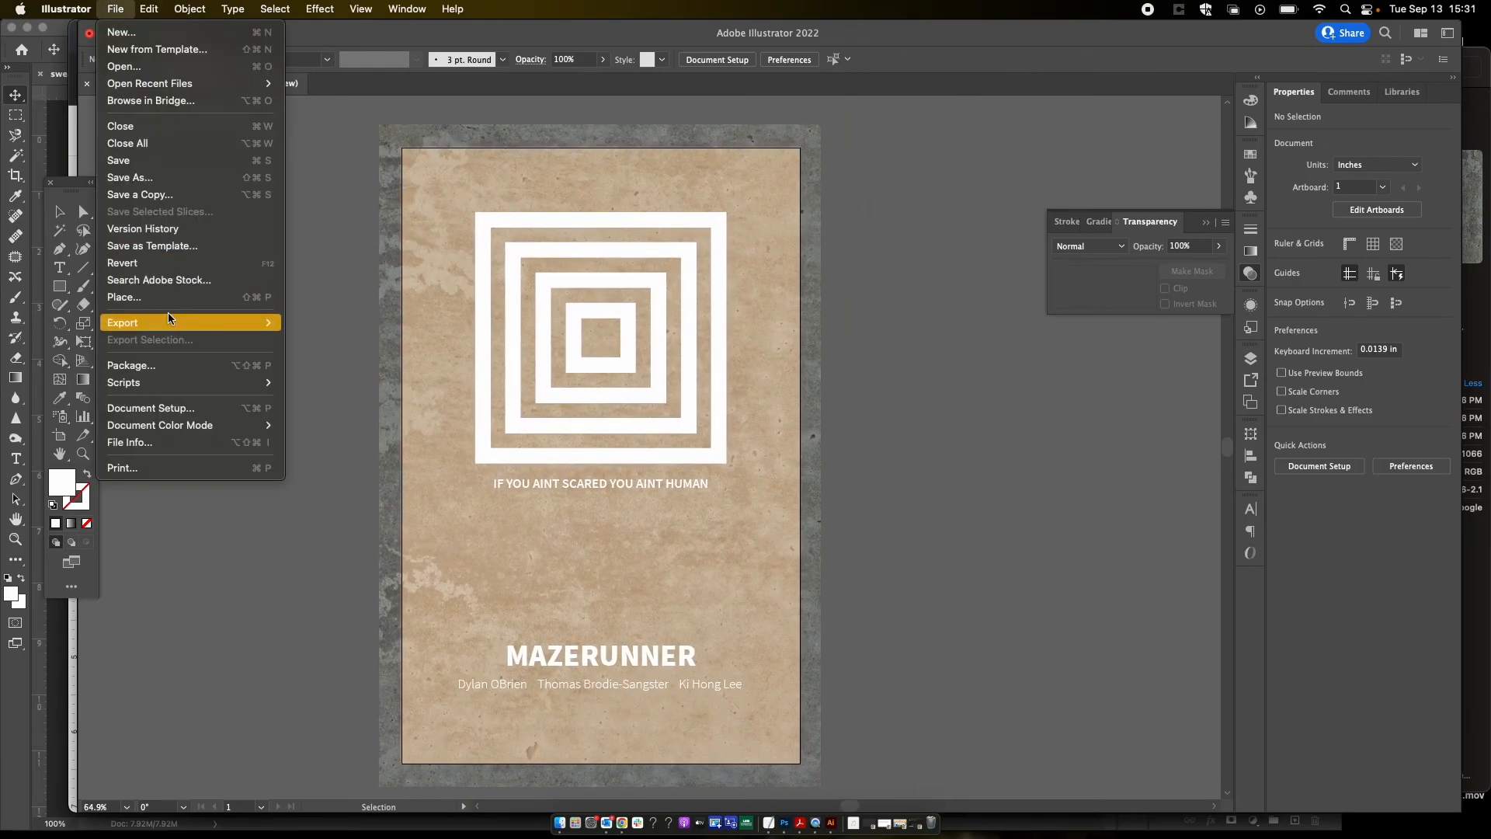
{"action": "left_click", "coordinate": [160, 195]}
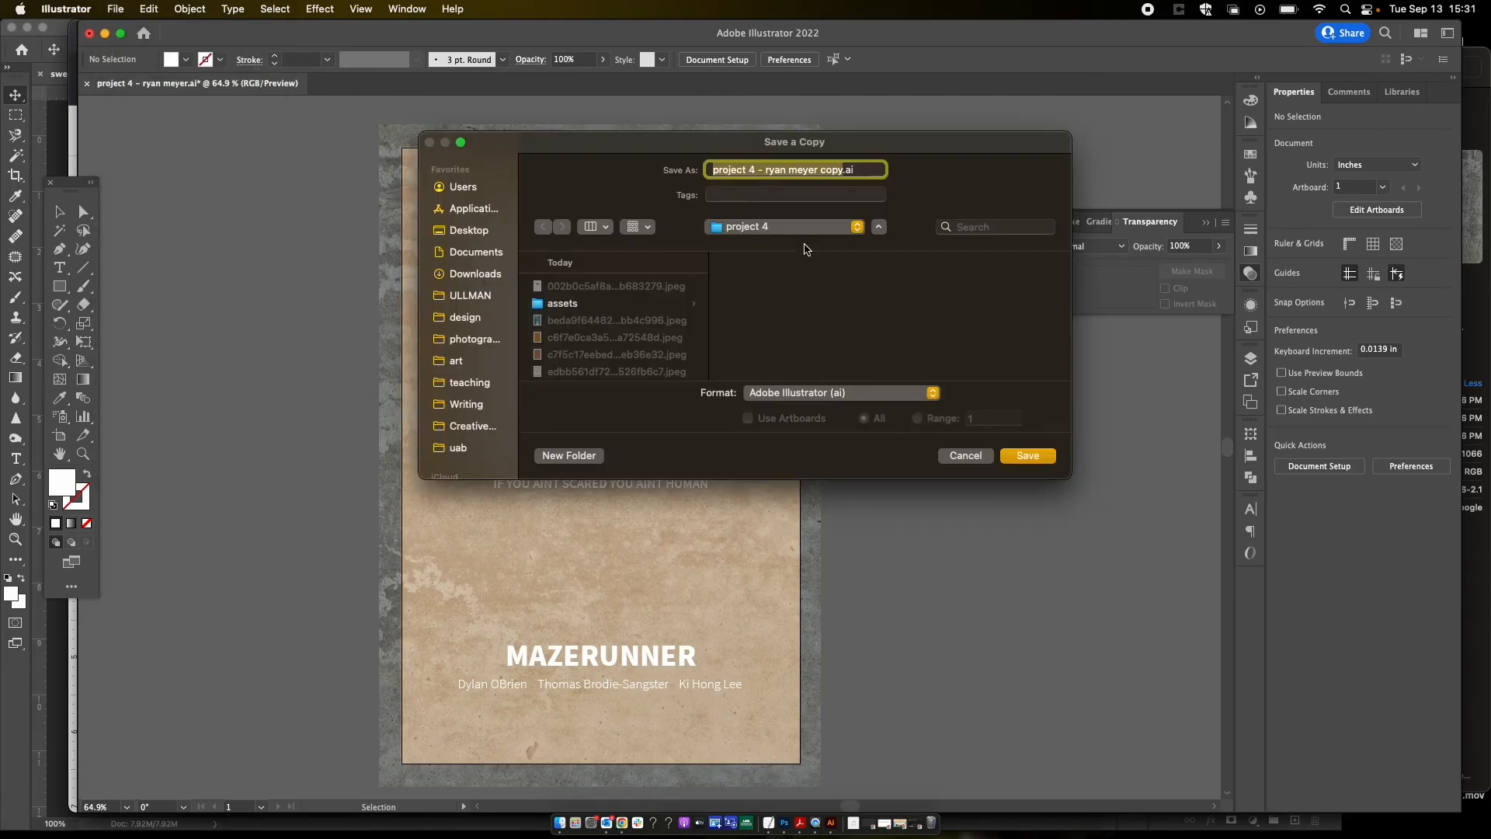
{"action": "left_click", "coordinate": [795, 229]}
{"action": "left_click", "coordinate": [787, 234]}
{"action": "left_click", "coordinate": [574, 456]}
{"action": "type", "text": "exports"}
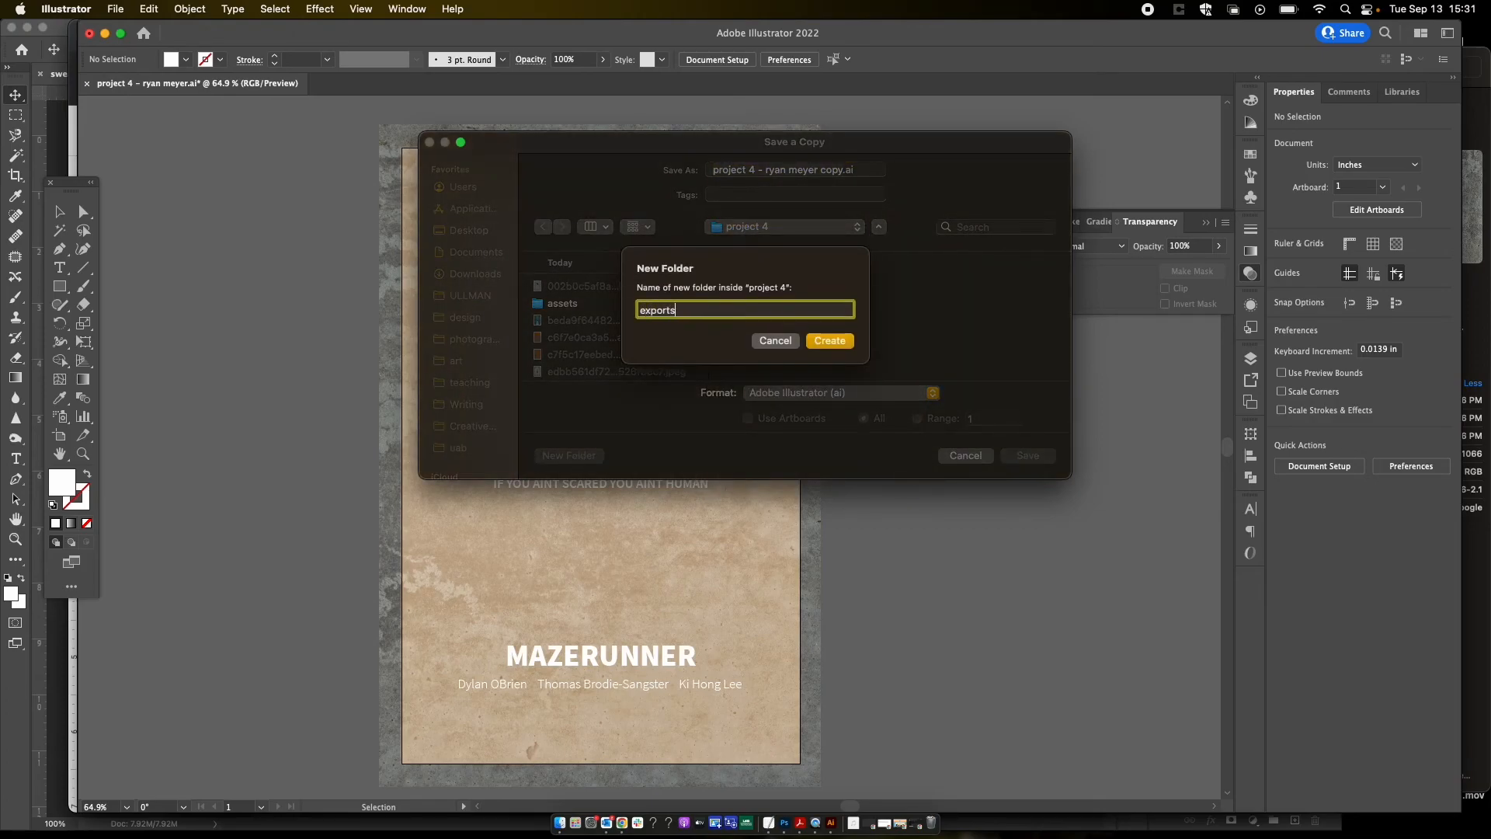
{"action": "key", "text": "Return"}
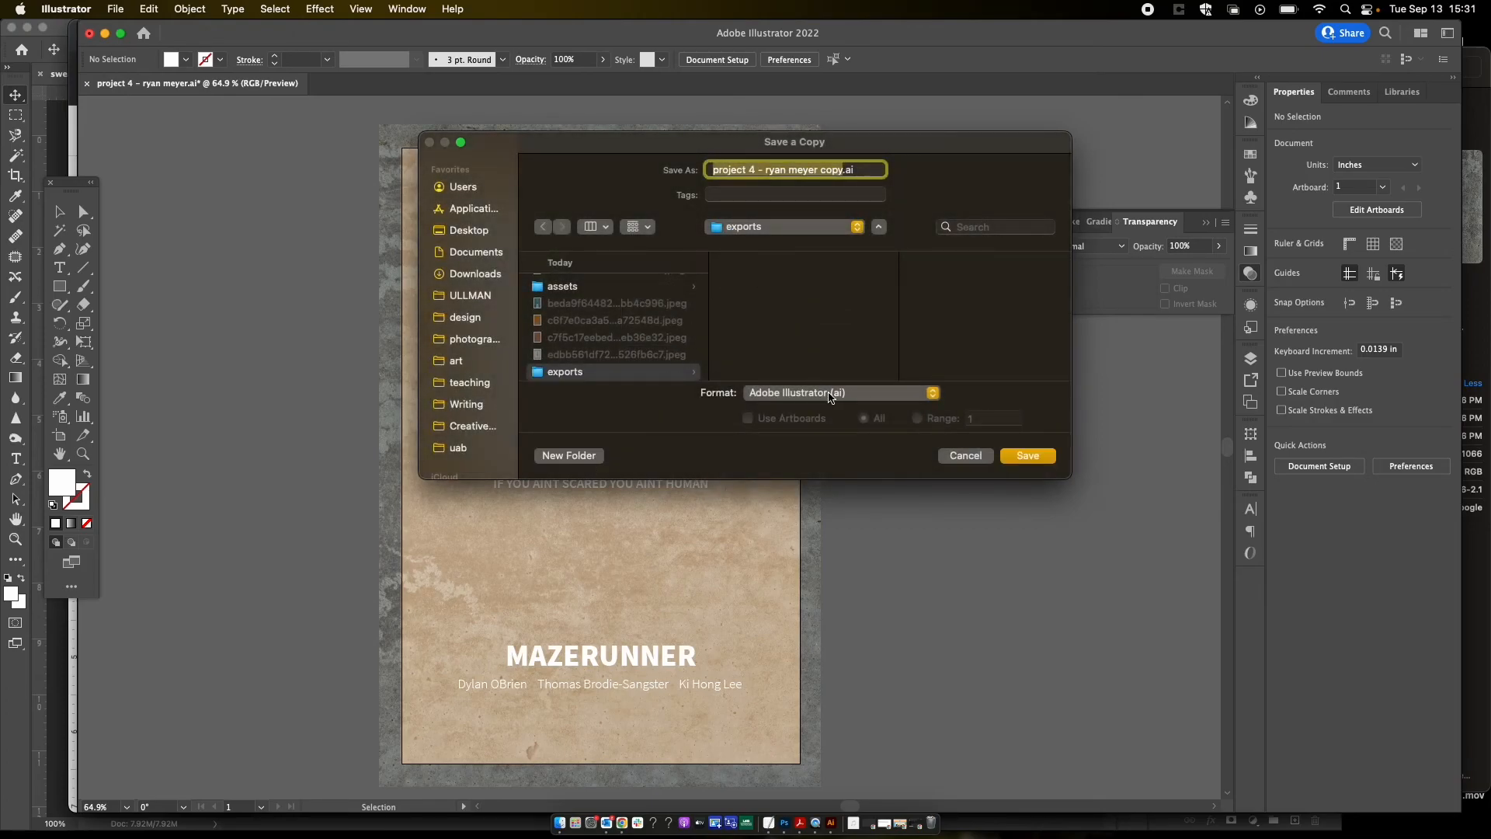
Step: Save the copy as an Adobe PDF in the exports folder using the [PDF/X-1a:2001] preset
{"action": "left_click", "coordinate": [837, 391]}
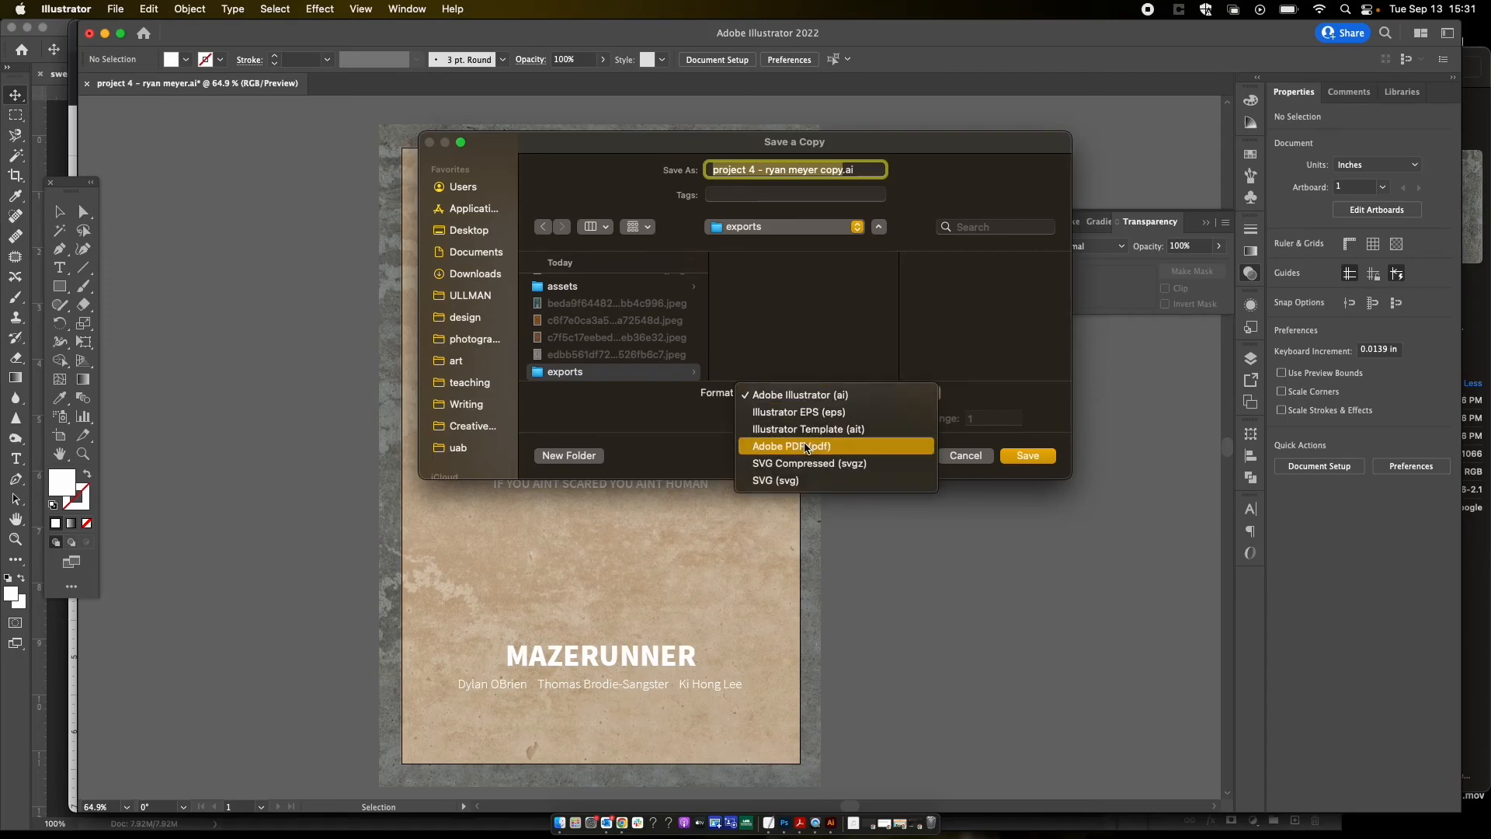
{"action": "left_click", "coordinate": [800, 444]}
{"action": "left_click", "coordinate": [1028, 455]}
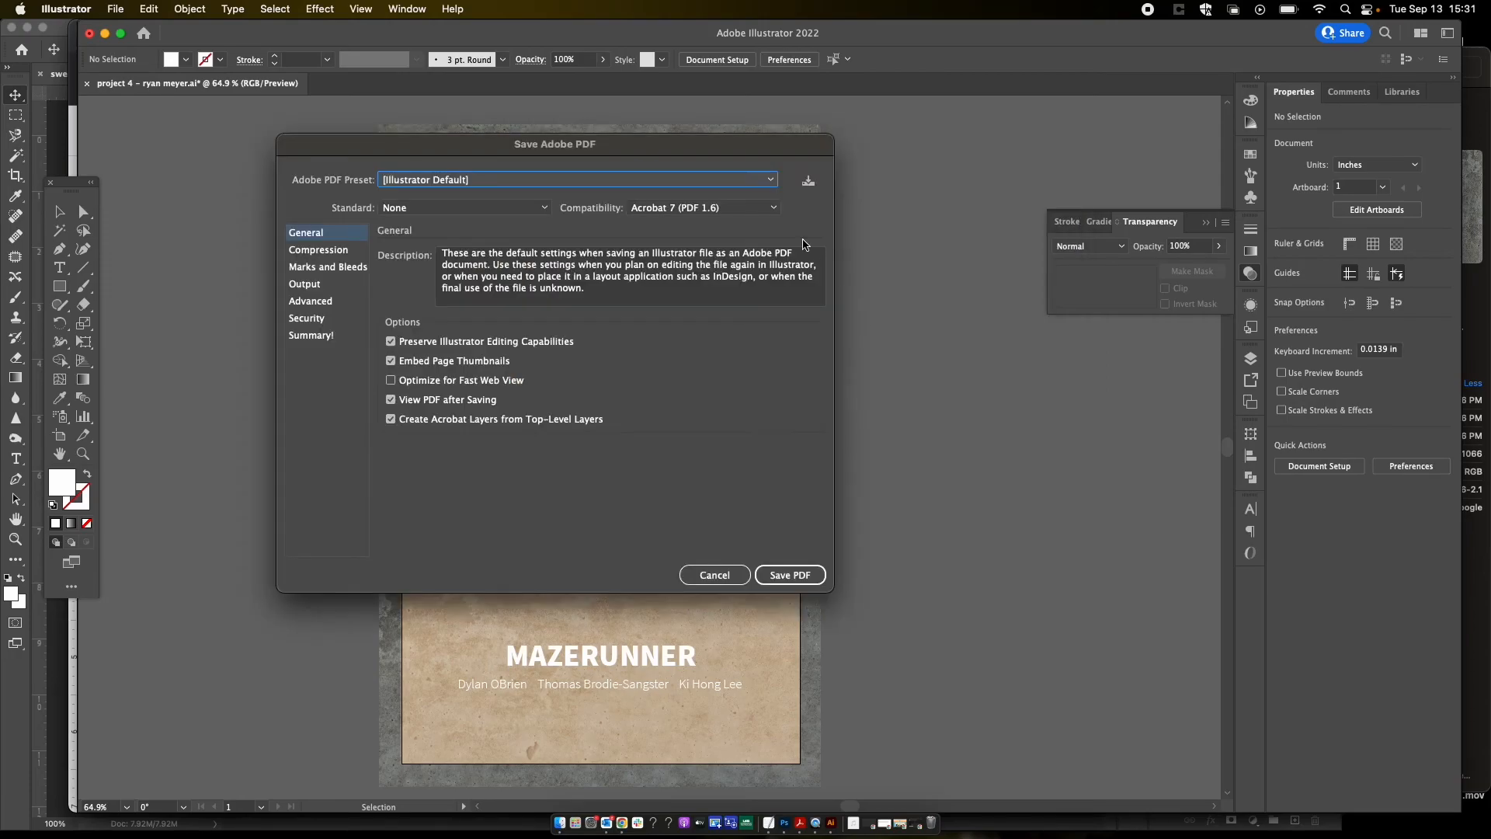
{"action": "left_click", "coordinate": [622, 184]}
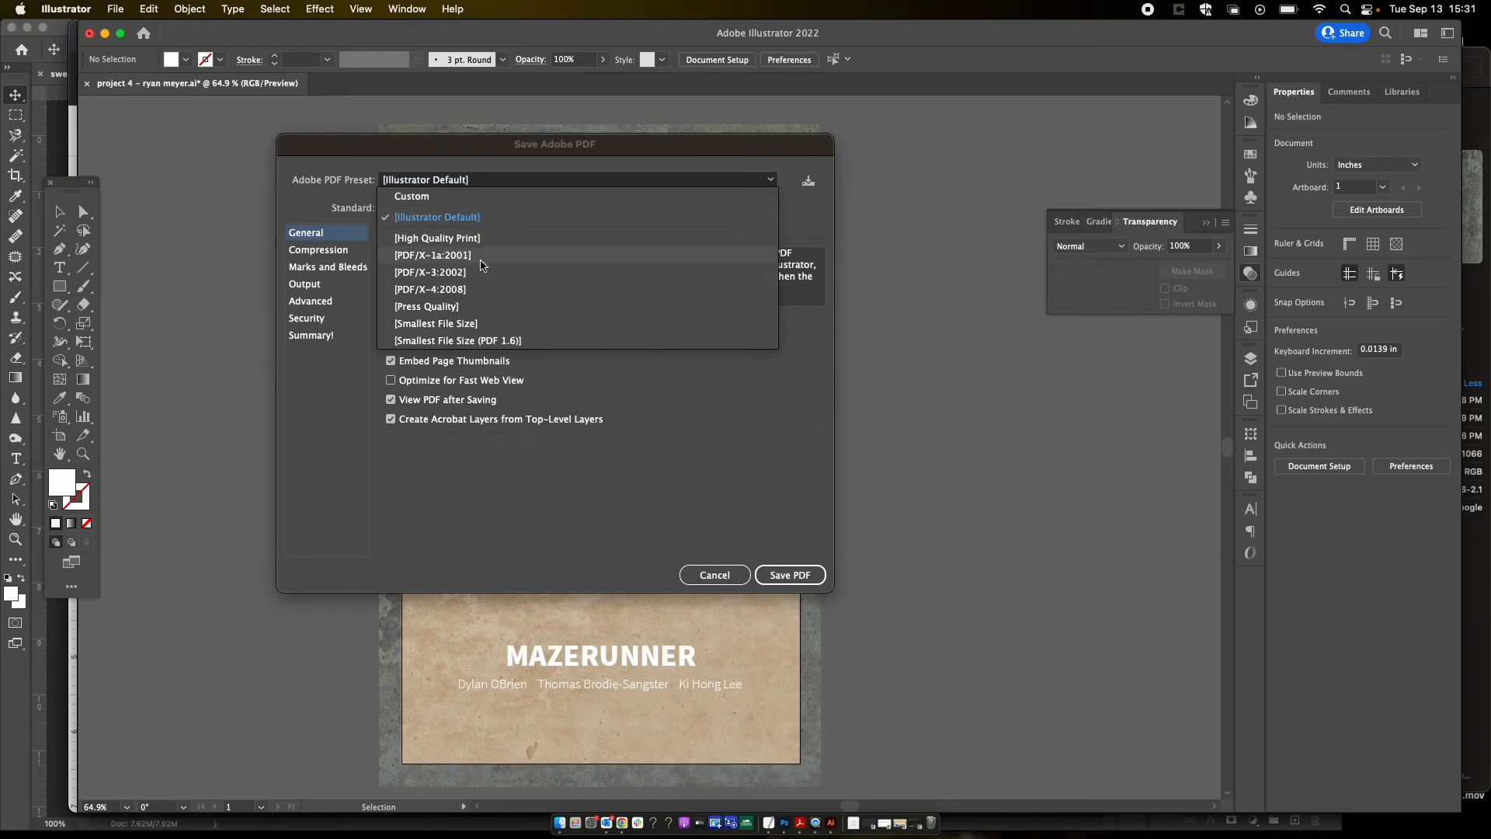
{"action": "left_click", "coordinate": [471, 256]}
{"action": "left_click", "coordinate": [792, 576]}
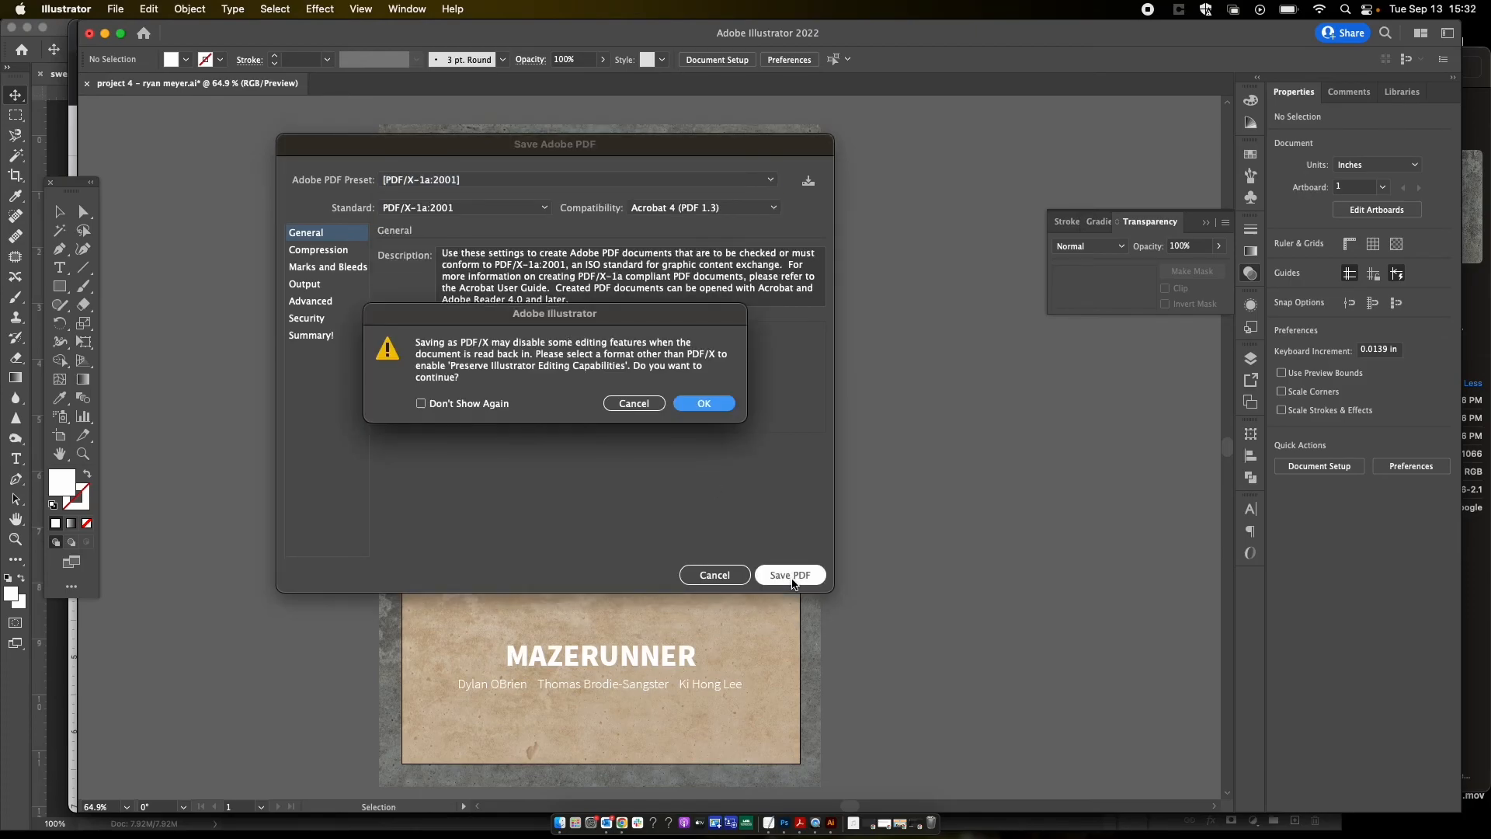
{"action": "left_click", "coordinate": [695, 404]}
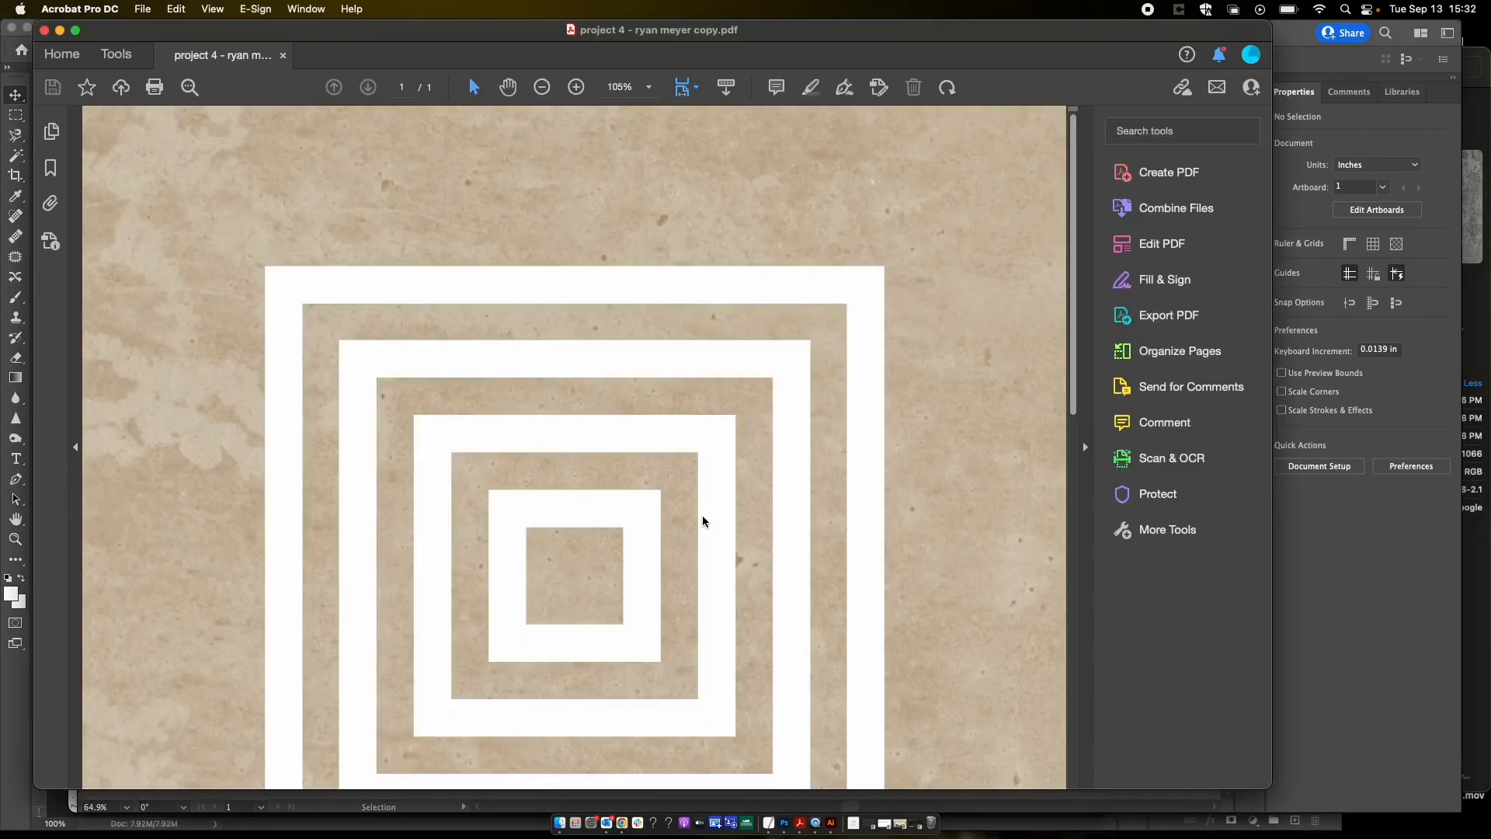